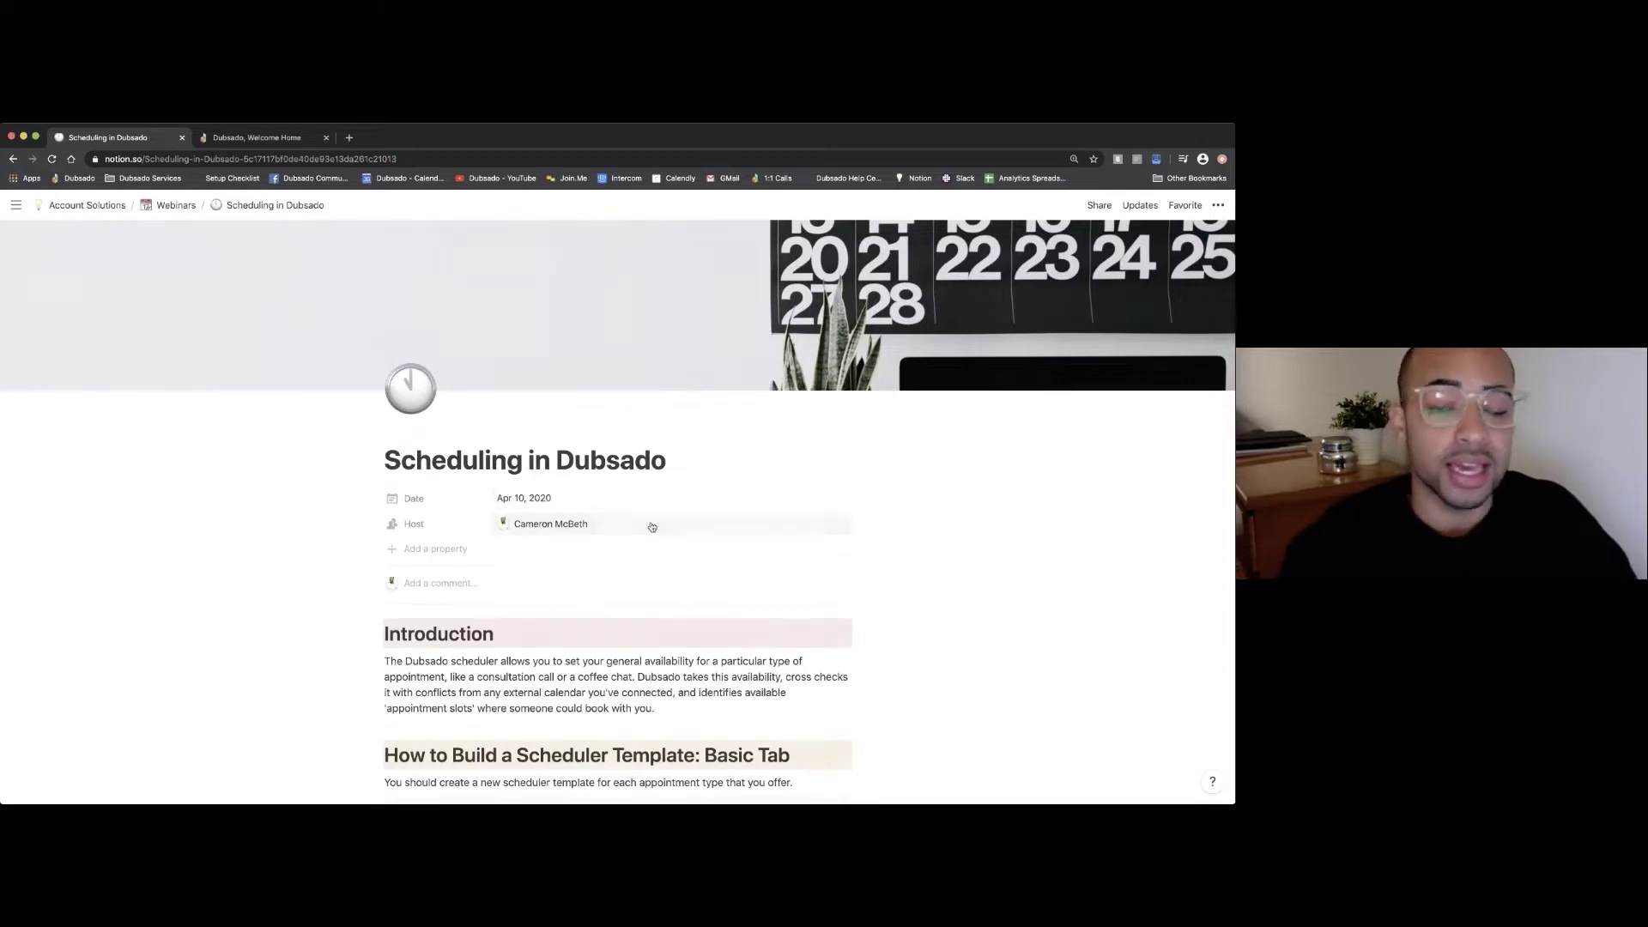
- Read the Introduction and the start of the Basic Tab section in the Scheduling in Dubsado notes
{"action": "scroll", "coordinate": [650, 524], "scroll_direction": "down", "scroll_amount": 1}
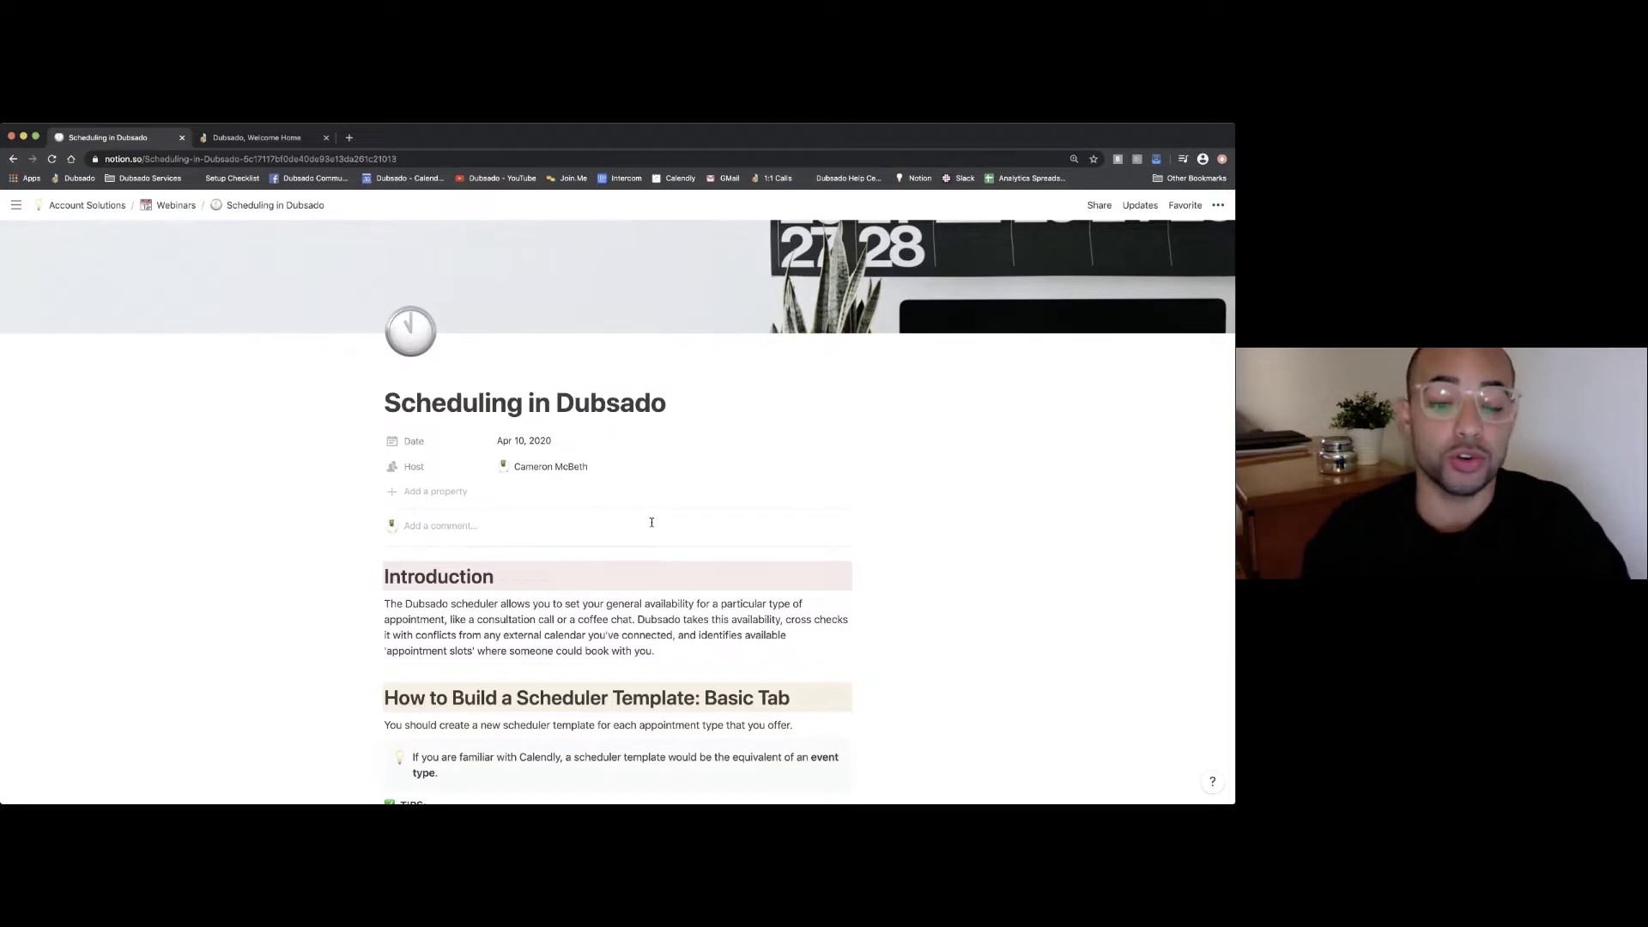
{"action": "scroll", "coordinate": [648, 521], "scroll_direction": "down", "scroll_amount": 4}
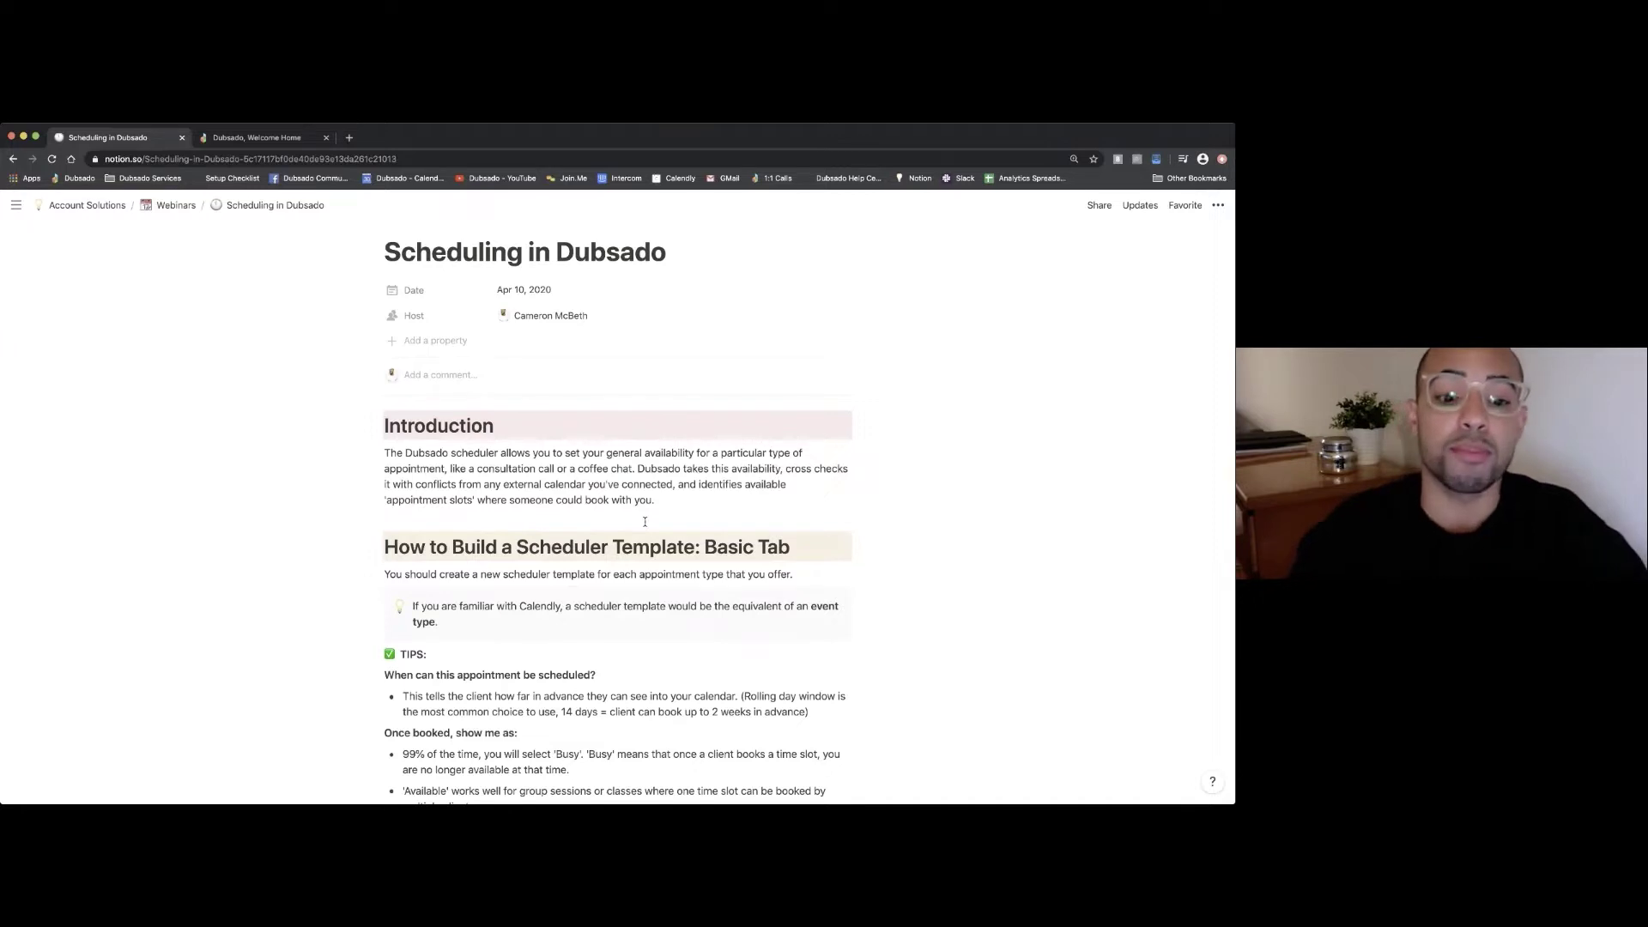
{"action": "scroll", "coordinate": [637, 503], "scroll_direction": "down", "scroll_amount": 2}
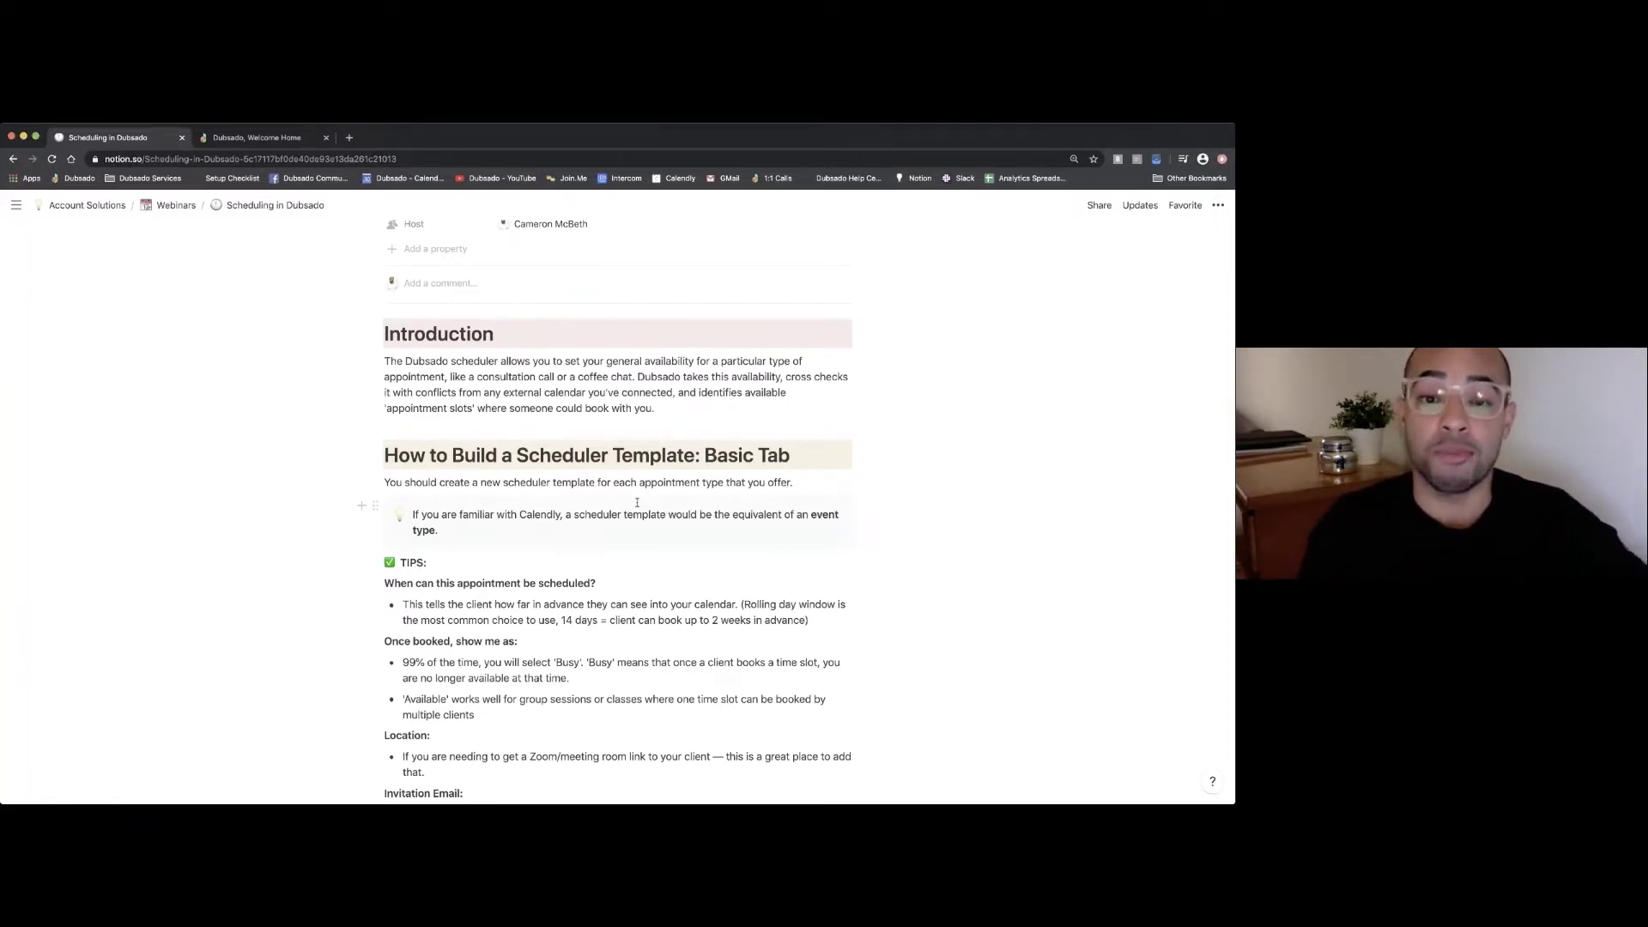
- Switch to Dubsado and start a new scheduler template named Coffee Chat with an appointment duration of 30 minutes
{"action": "left_click", "coordinate": [294, 139]}
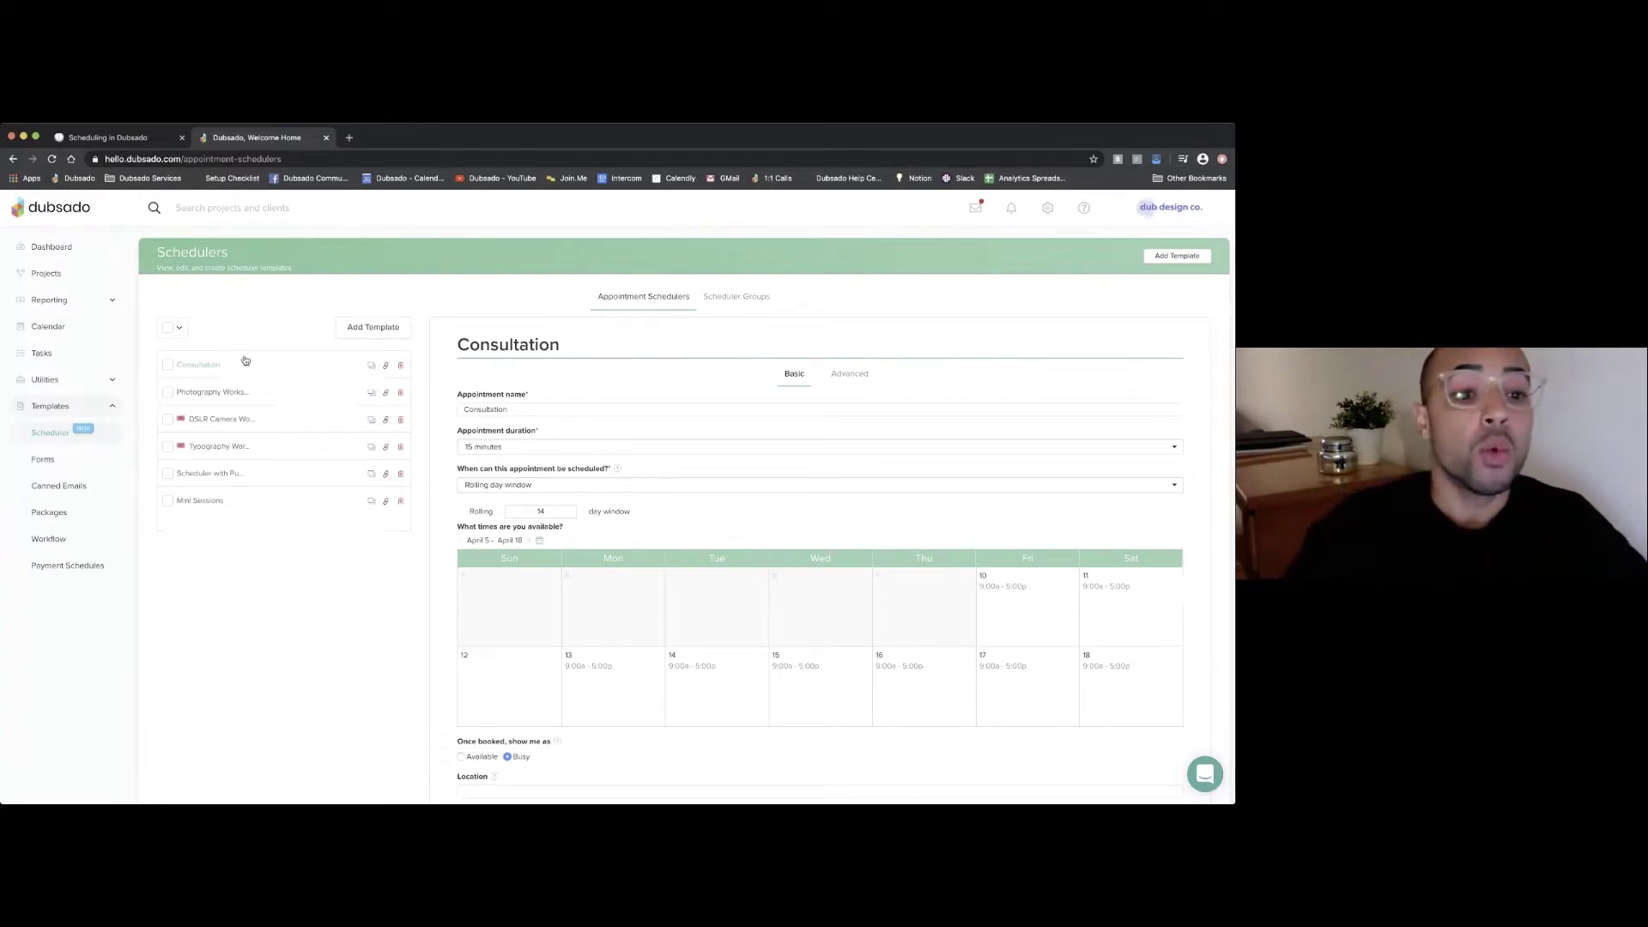
{"action": "left_click", "coordinate": [360, 331]}
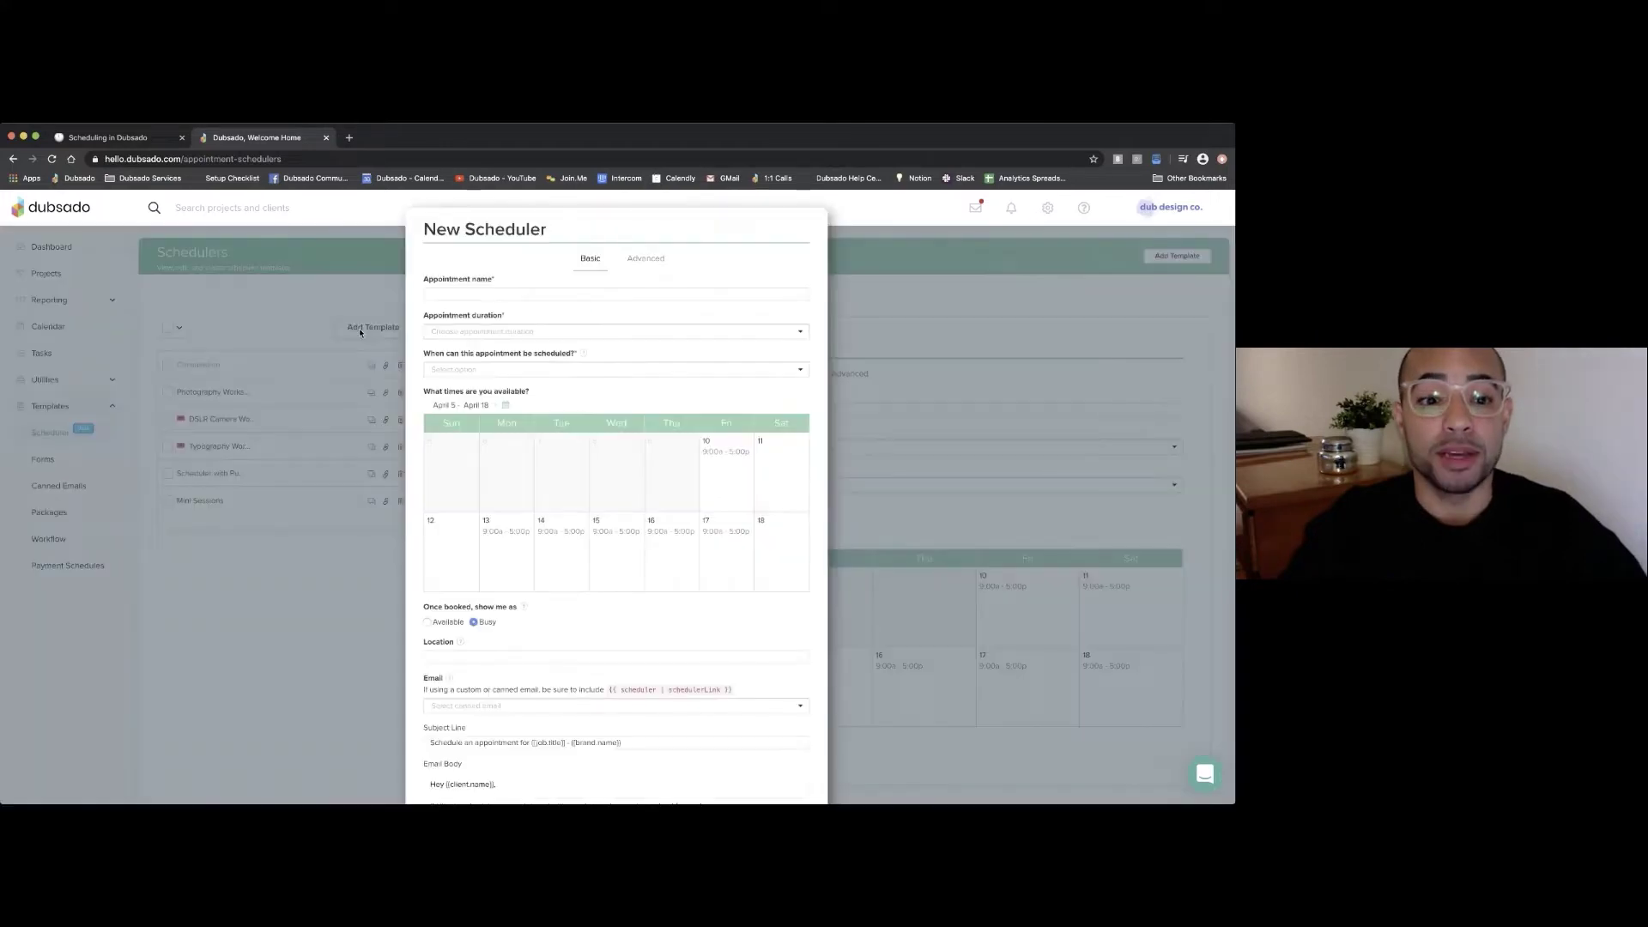
{"action": "left_click", "coordinate": [503, 295]}
{"action": "type", "text": "C"}
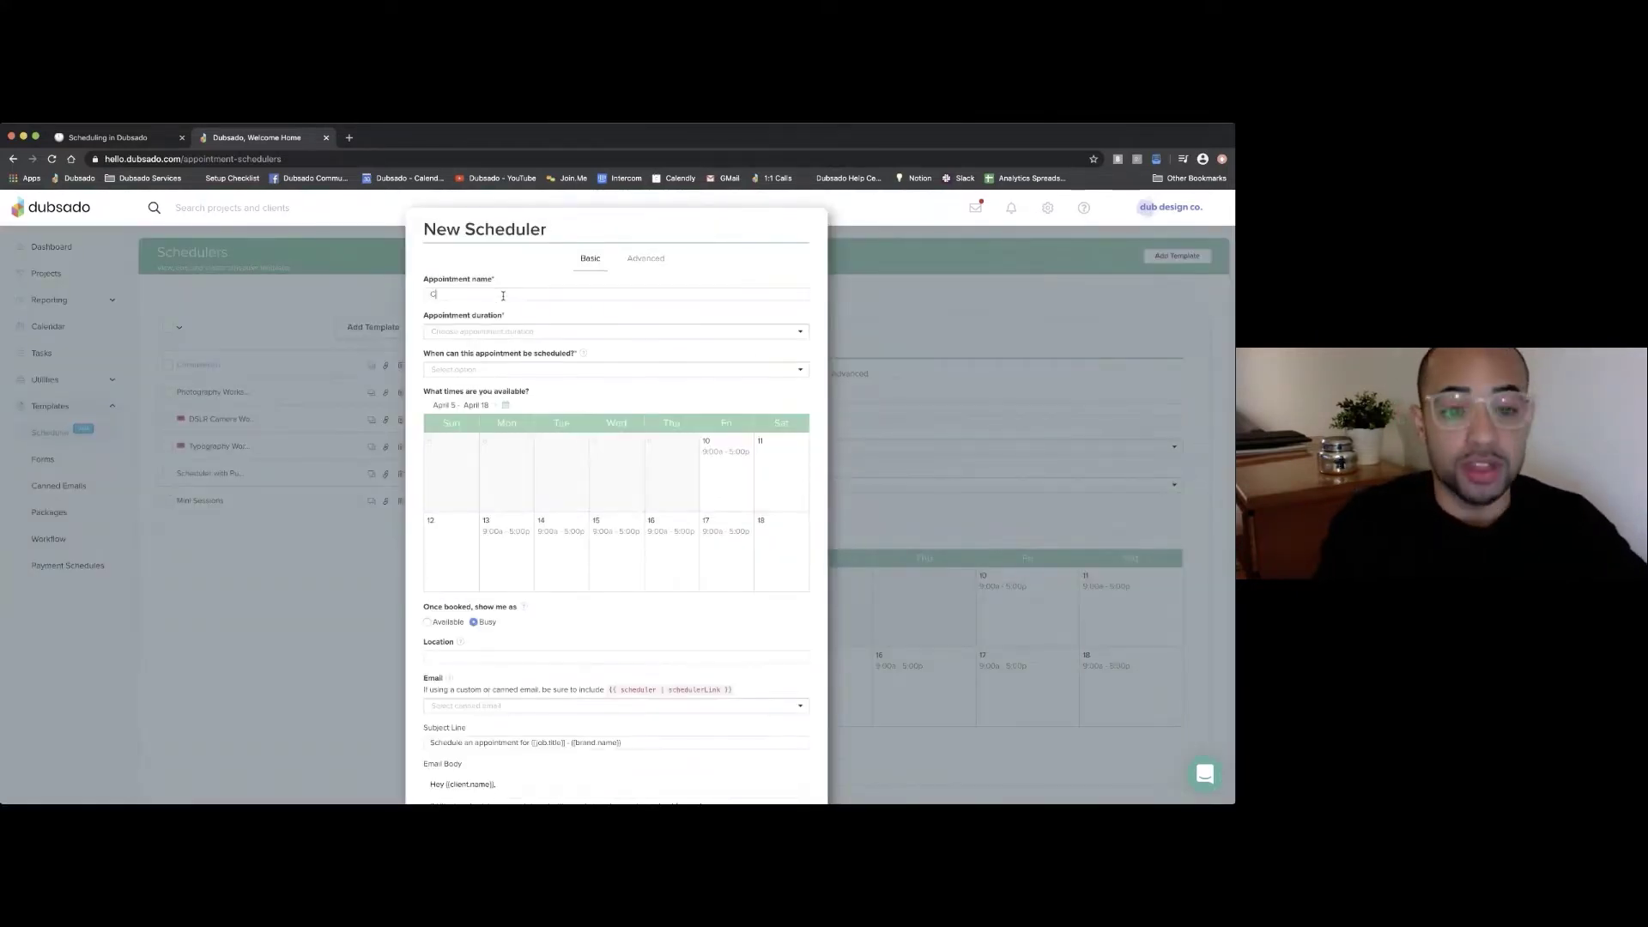
{"action": "type", "text": "offee Chat"}
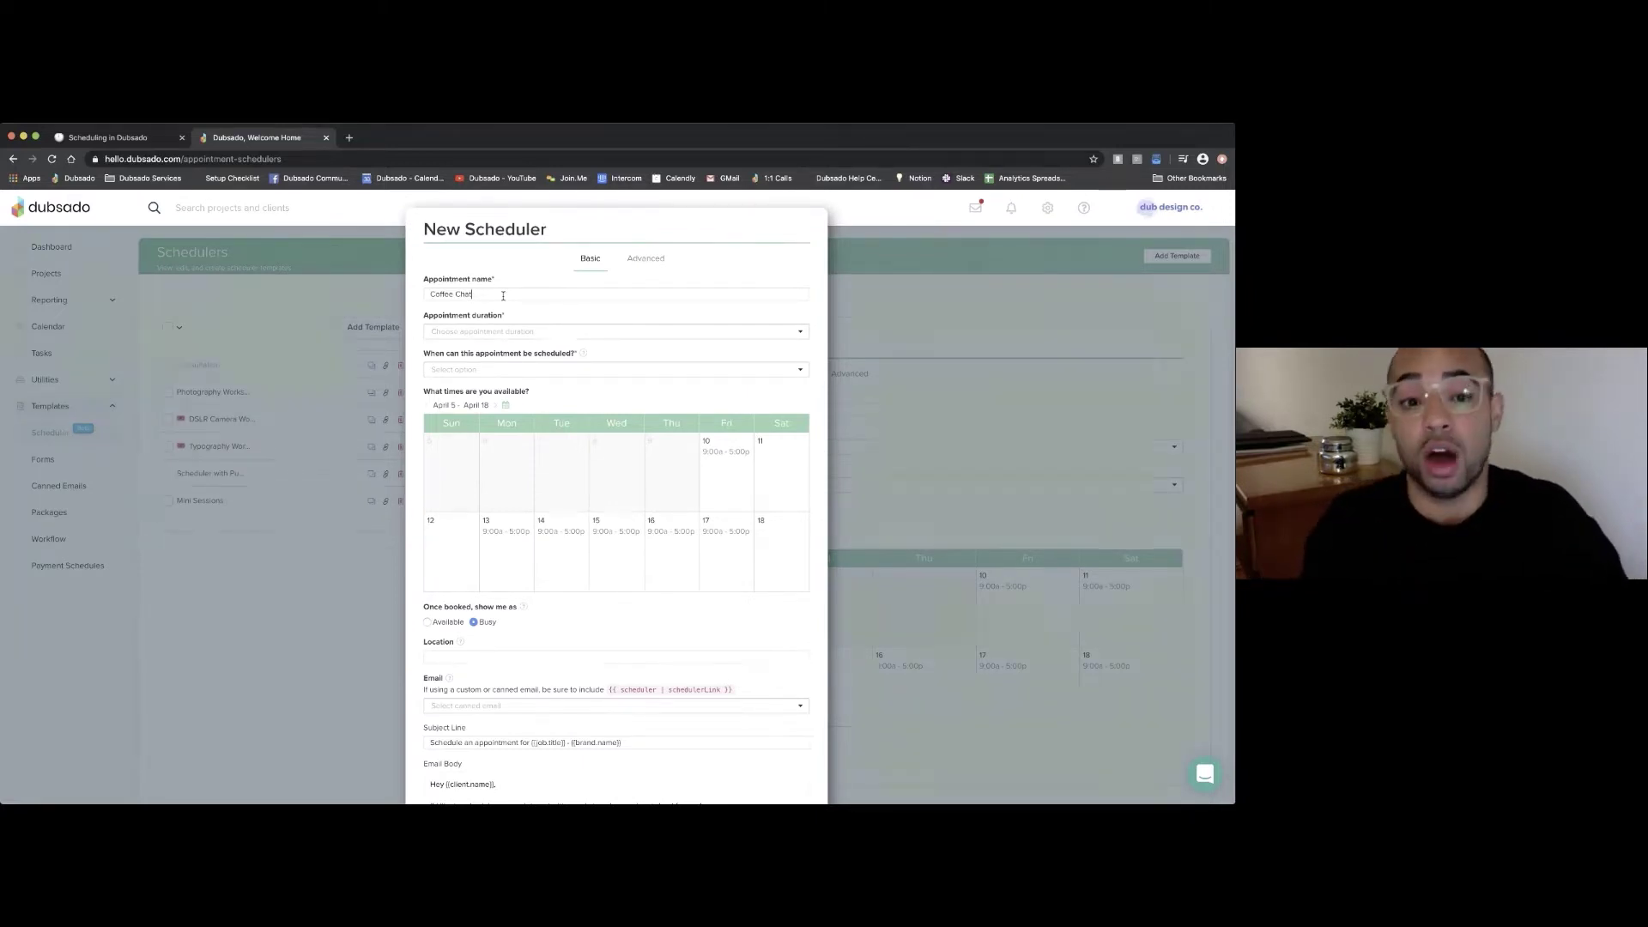
{"action": "left_click", "coordinate": [482, 334]}
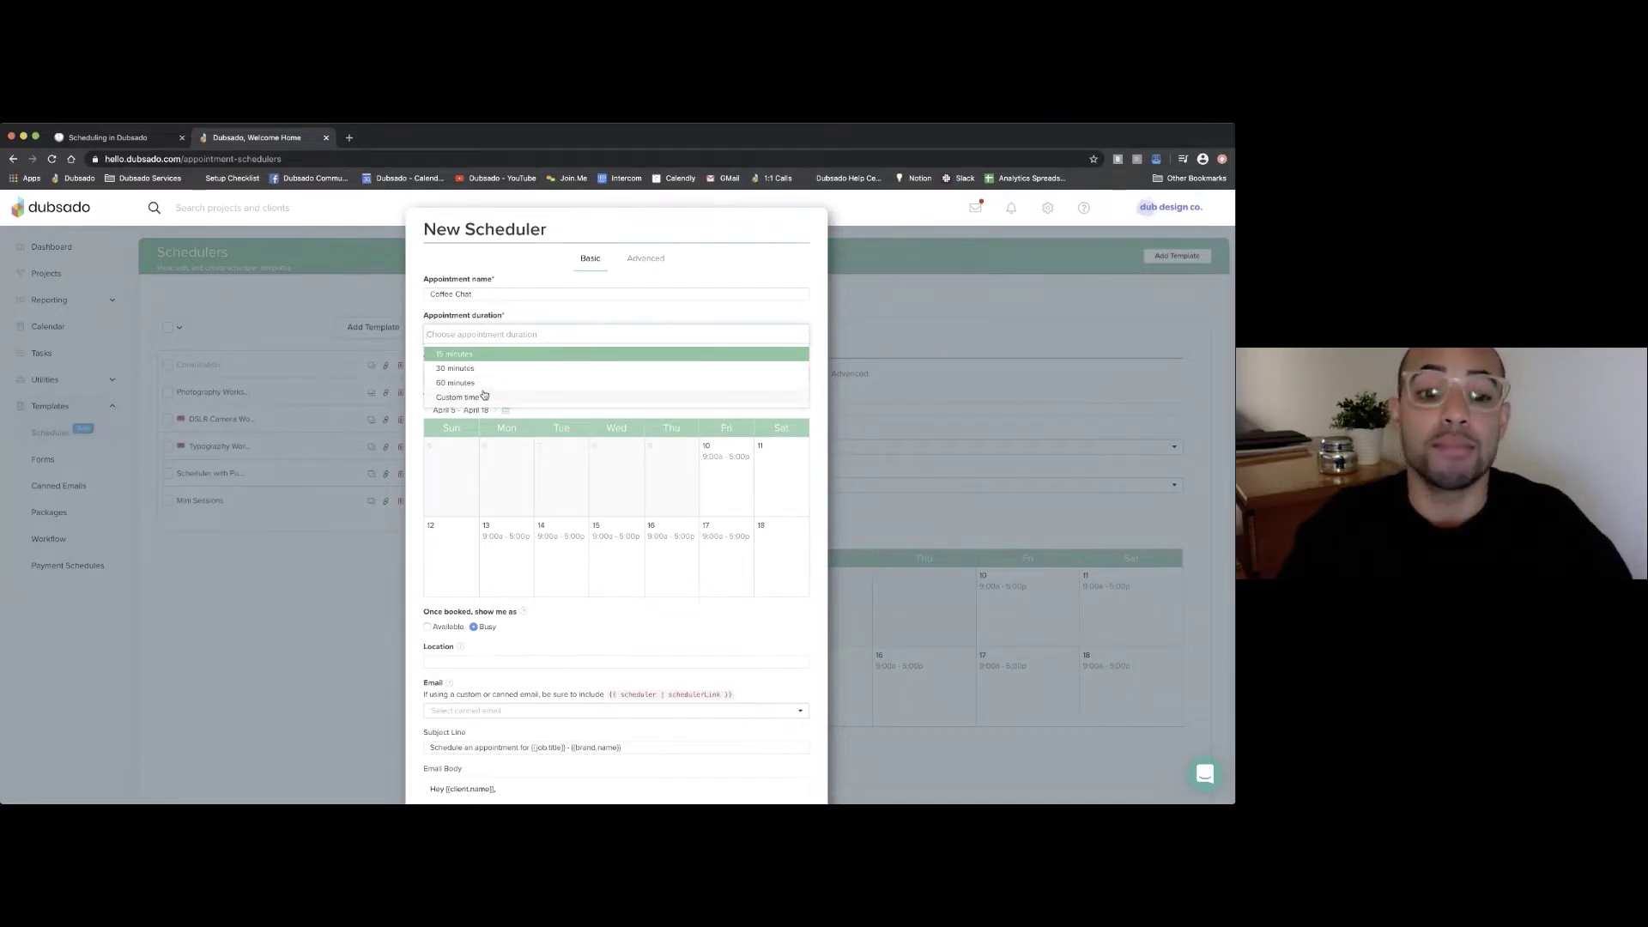
{"action": "left_click", "coordinate": [477, 369]}
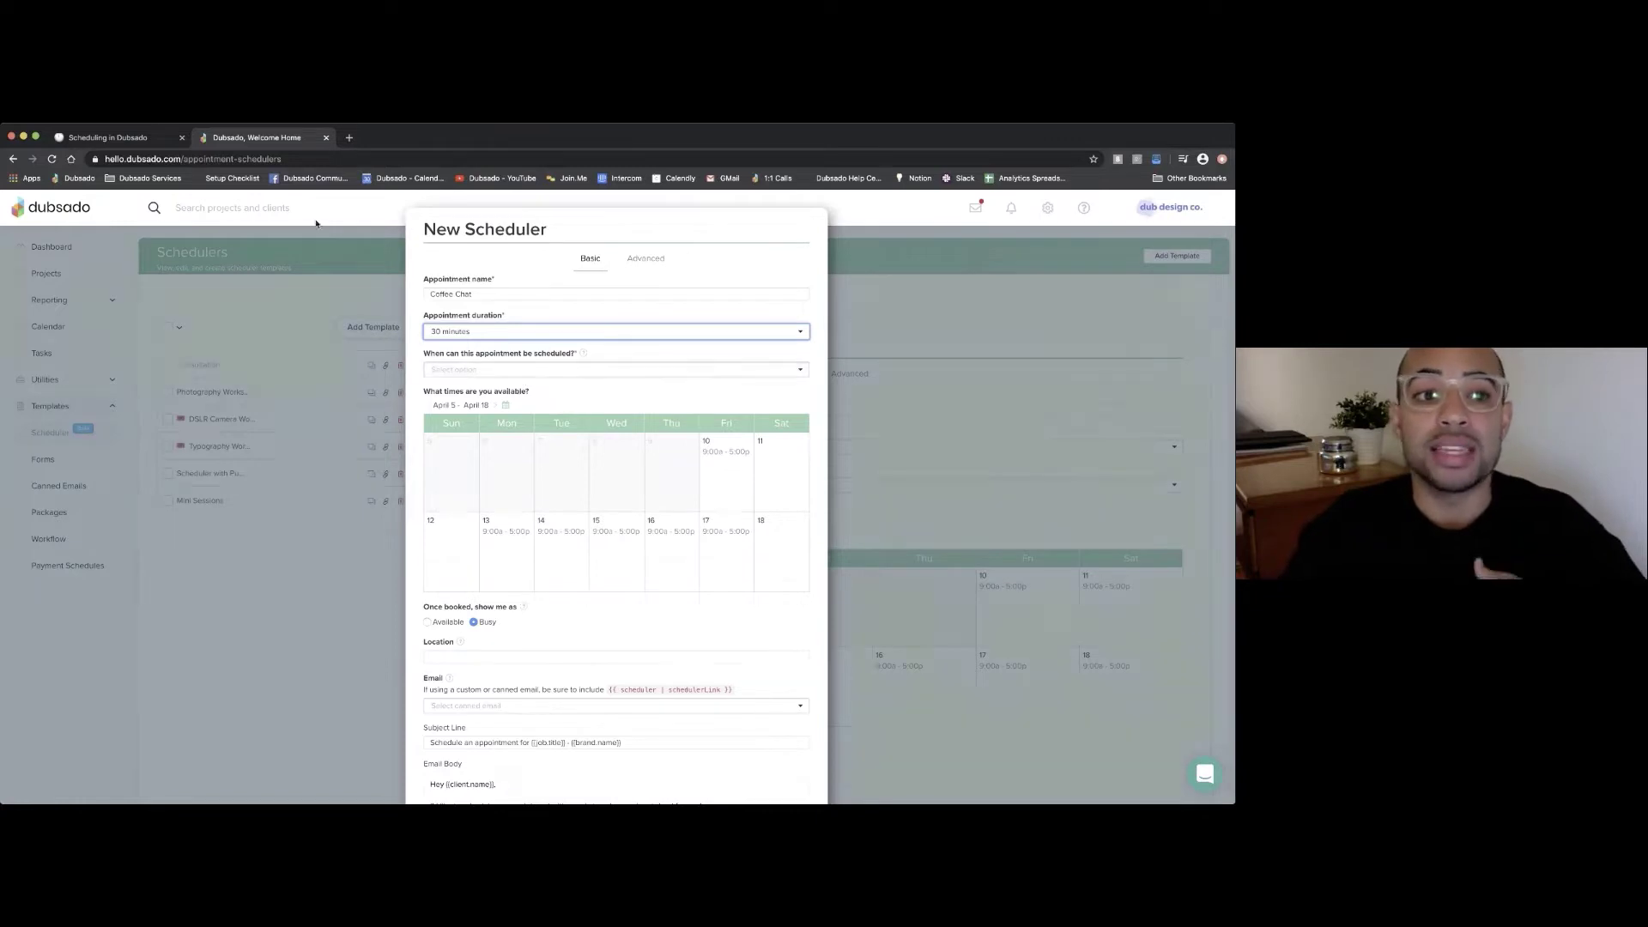
- Review the Basic Tab tips in the Scheduling in Dubsado notes and return to the new scheduler form in Dubsado
{"action": "left_click", "coordinate": [144, 146]}
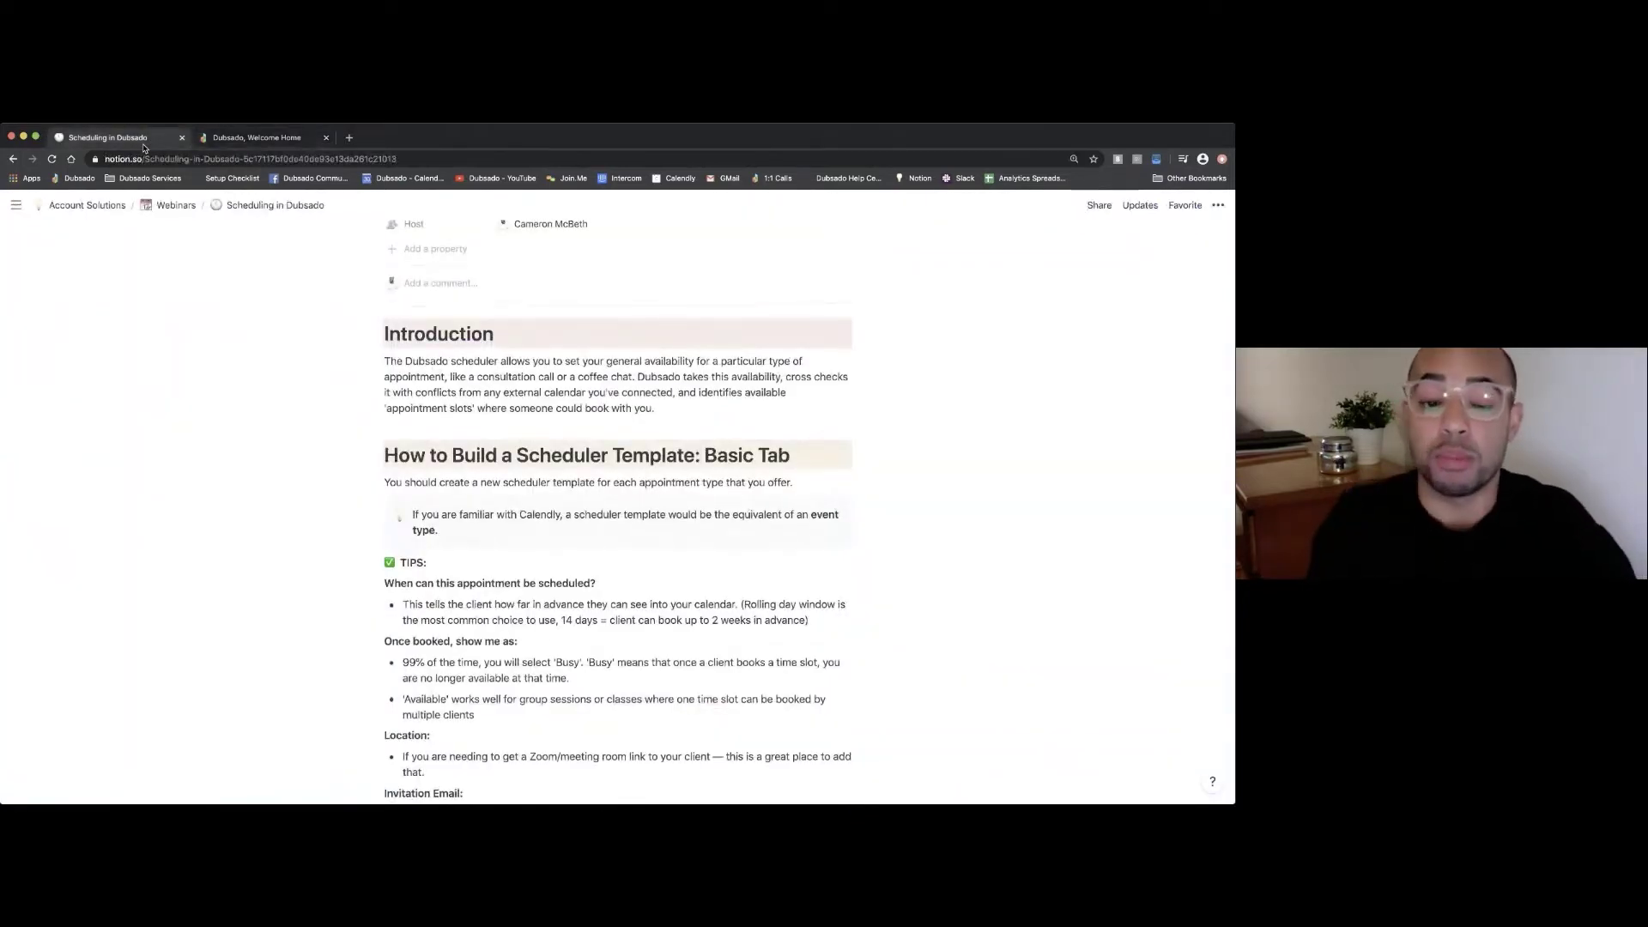
{"action": "scroll", "coordinate": [485, 452], "scroll_direction": "down", "scroll_amount": 3}
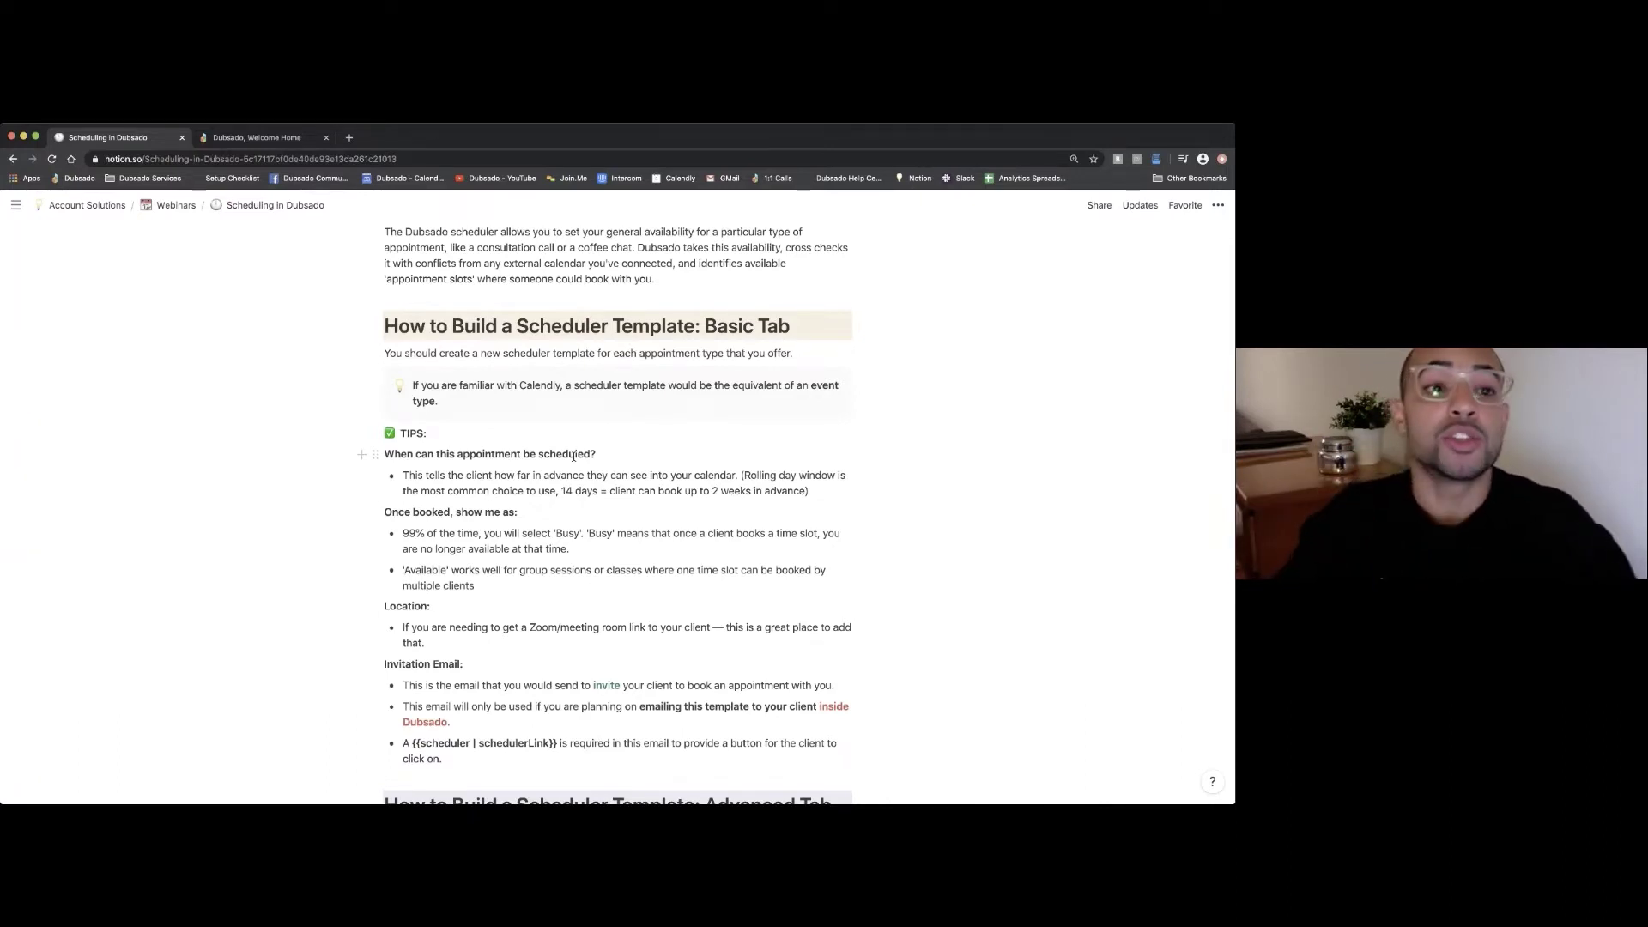
{"action": "scroll", "coordinate": [573, 457], "scroll_direction": "down", "scroll_amount": 2}
{"action": "left_click", "coordinate": [257, 137]}
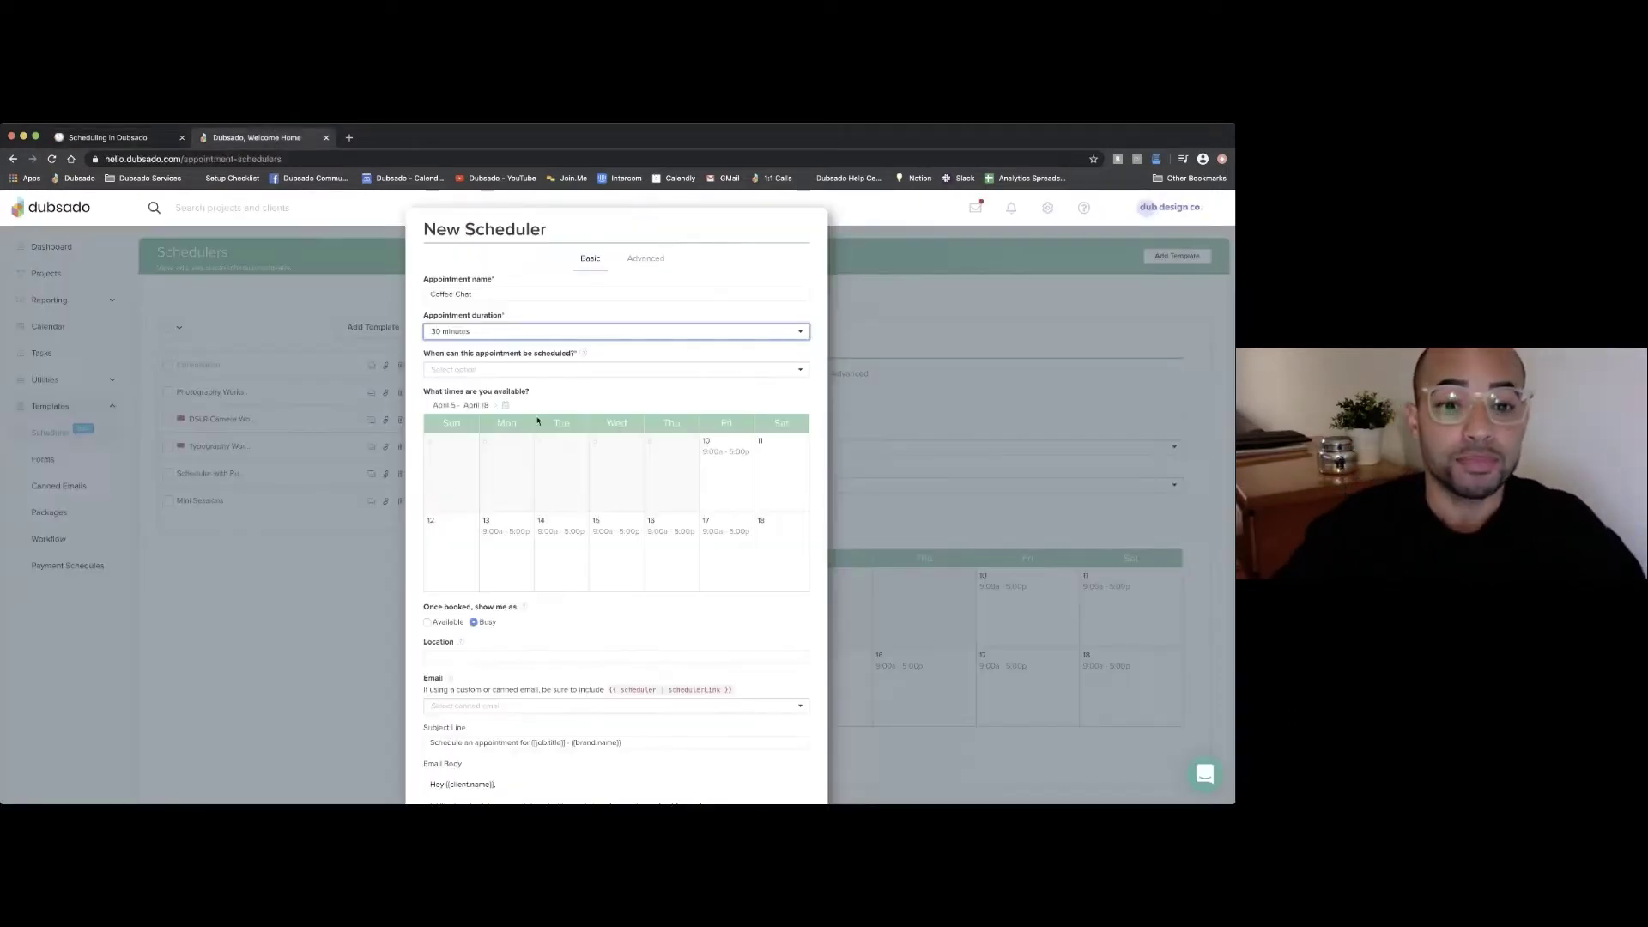
- Try the fixed date range option for scheduling, and settle on a rolling day window of 30 days
{"action": "left_click", "coordinate": [493, 374]}
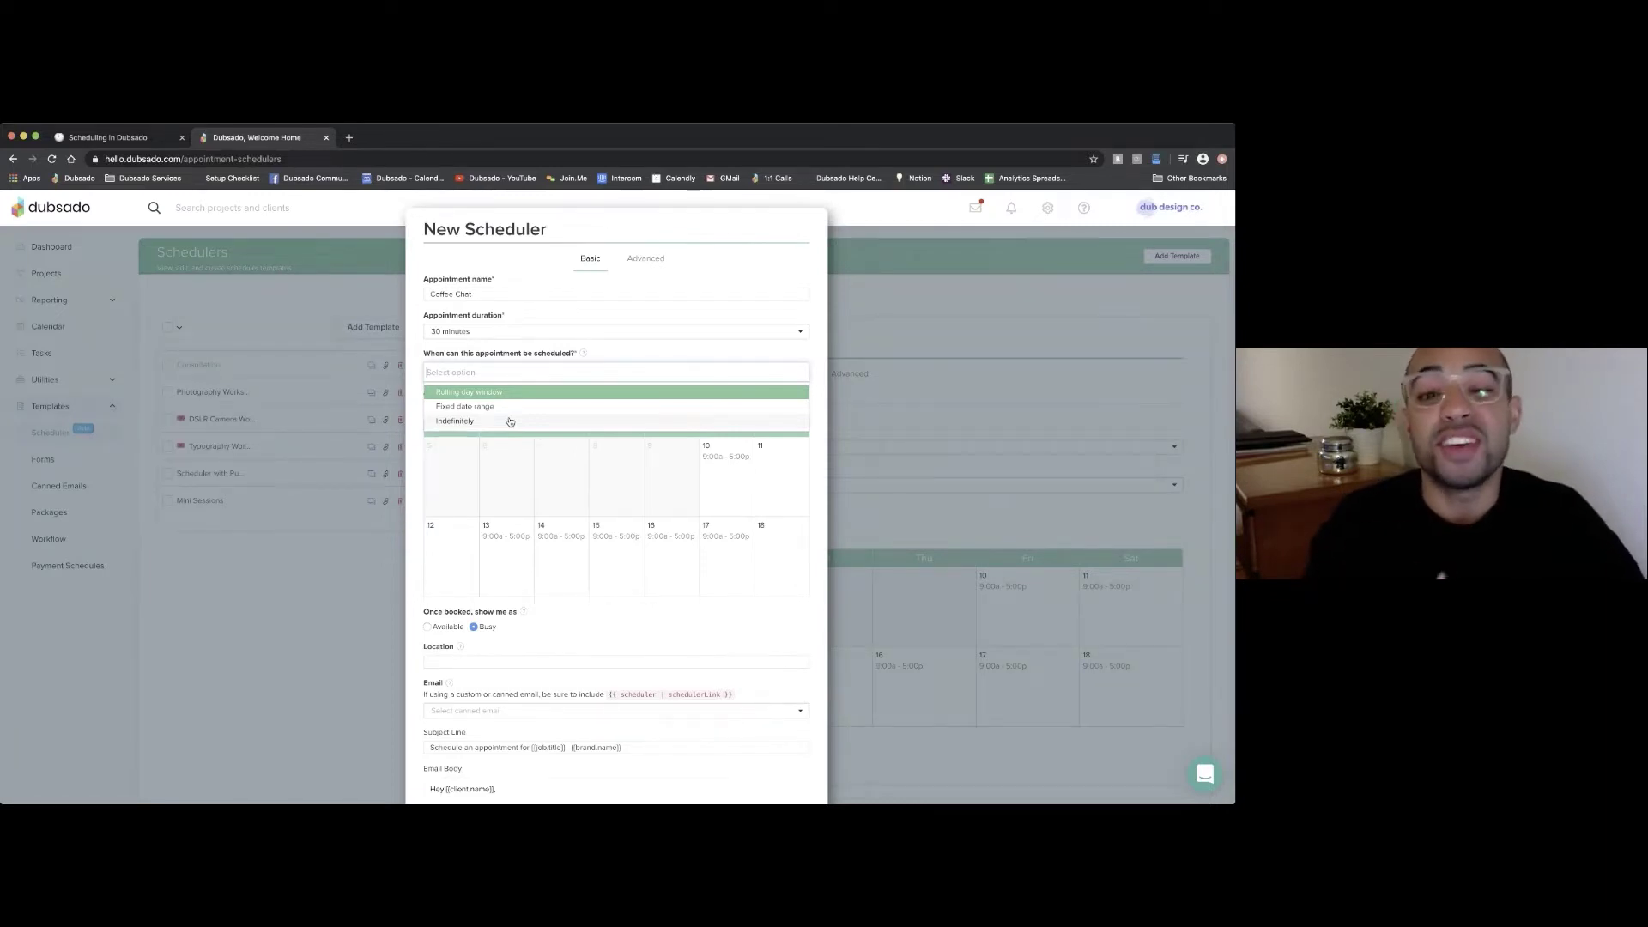
{"action": "left_click", "coordinate": [498, 408]}
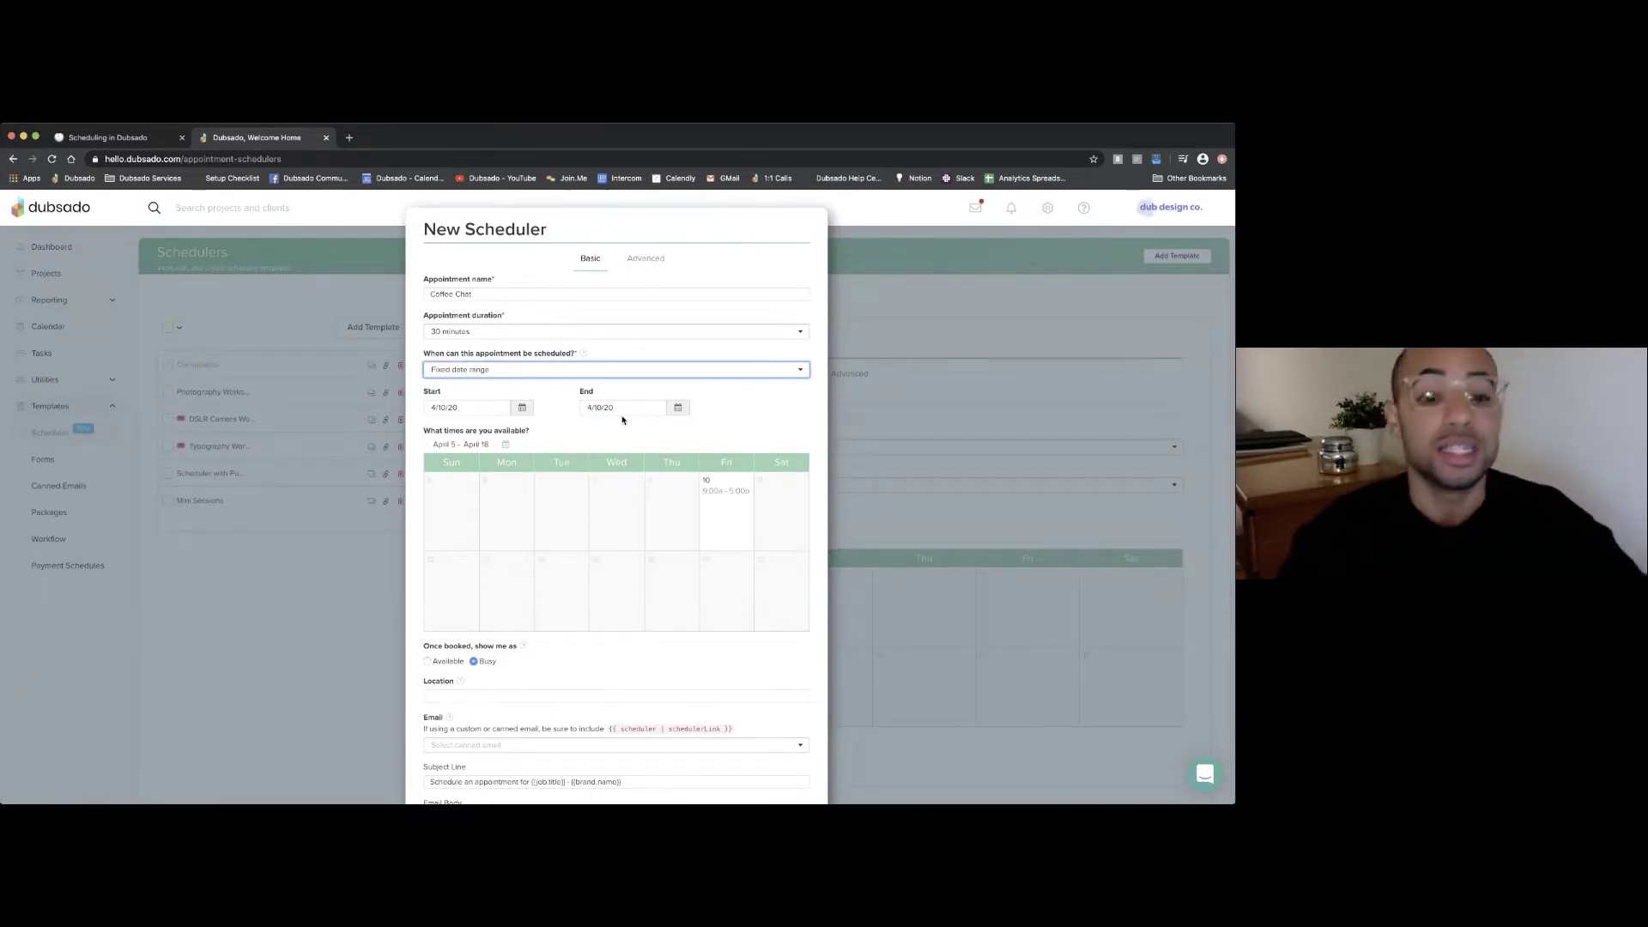
{"action": "left_click", "coordinate": [507, 373]}
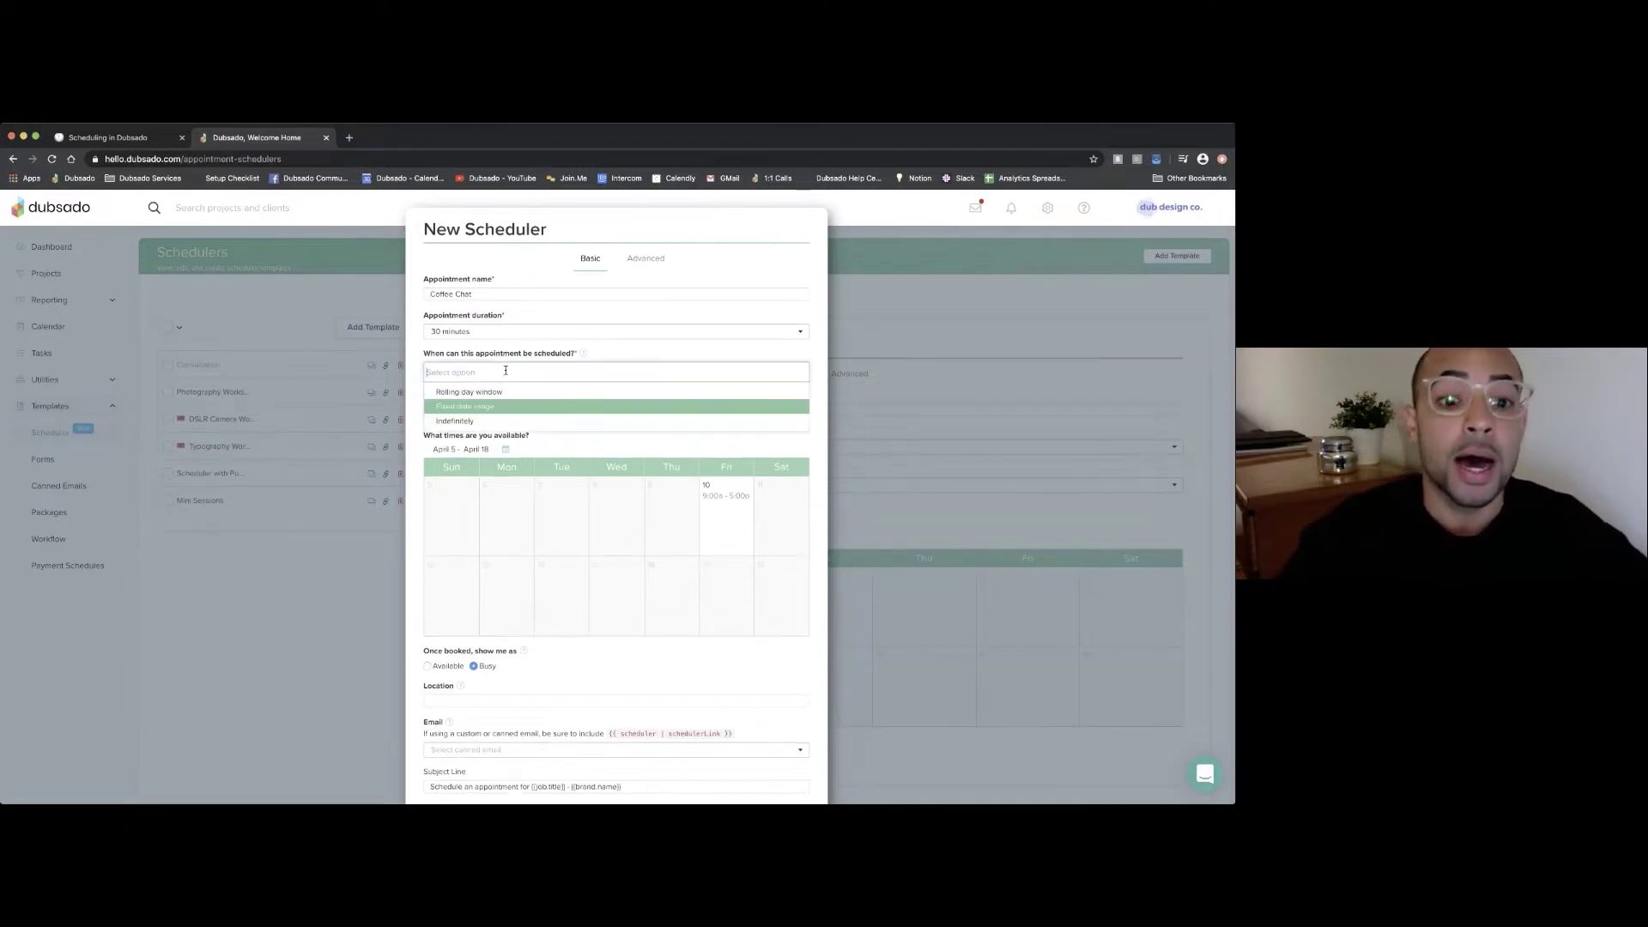
{"action": "left_click", "coordinate": [506, 394]}
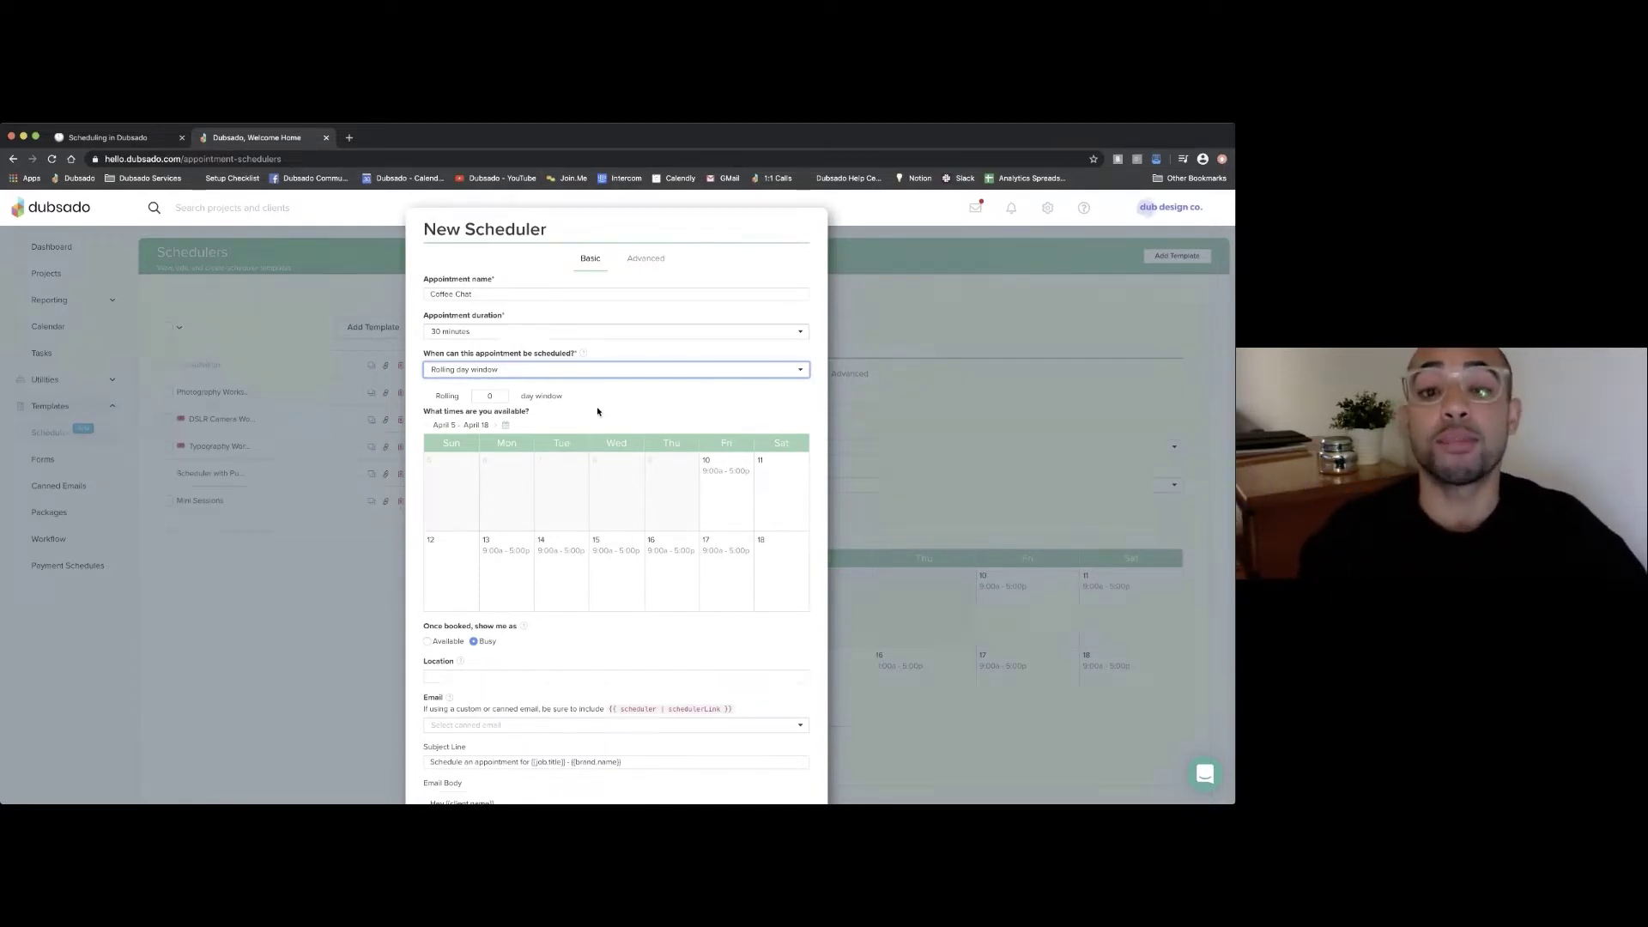
{"action": "key", "text": "Tab"}
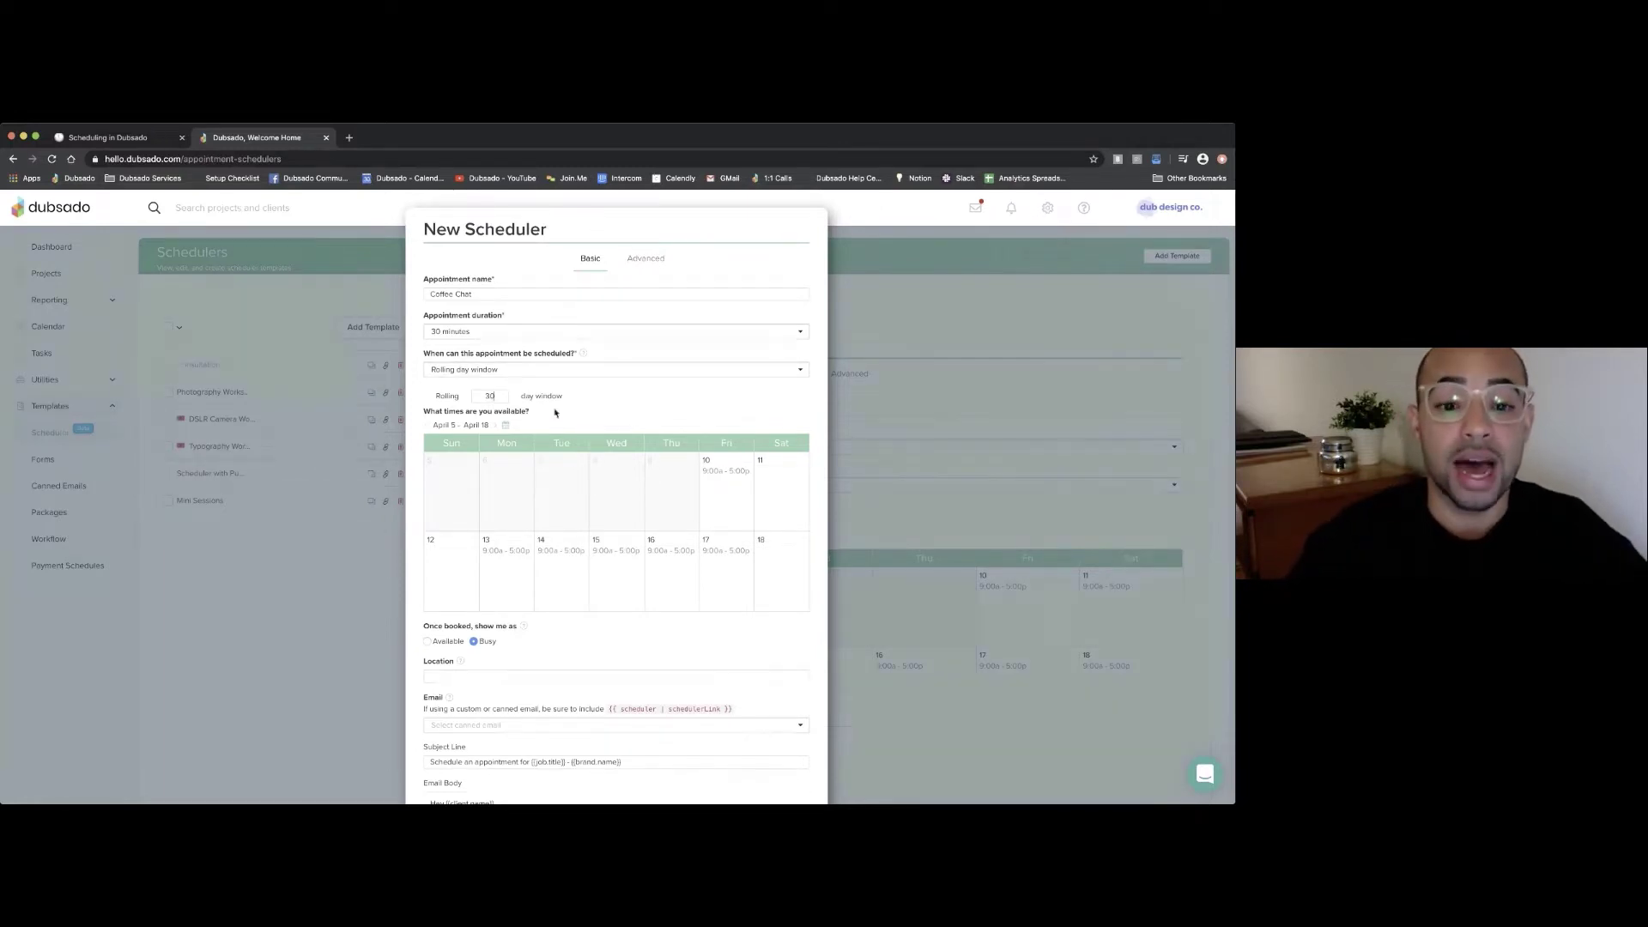
- Replace the default availability slot on Monday, April 13 with one from 8:00 AM to 12:00 PM
{"action": "scroll", "coordinate": [554, 413], "scroll_direction": "down", "scroll_amount": 2}
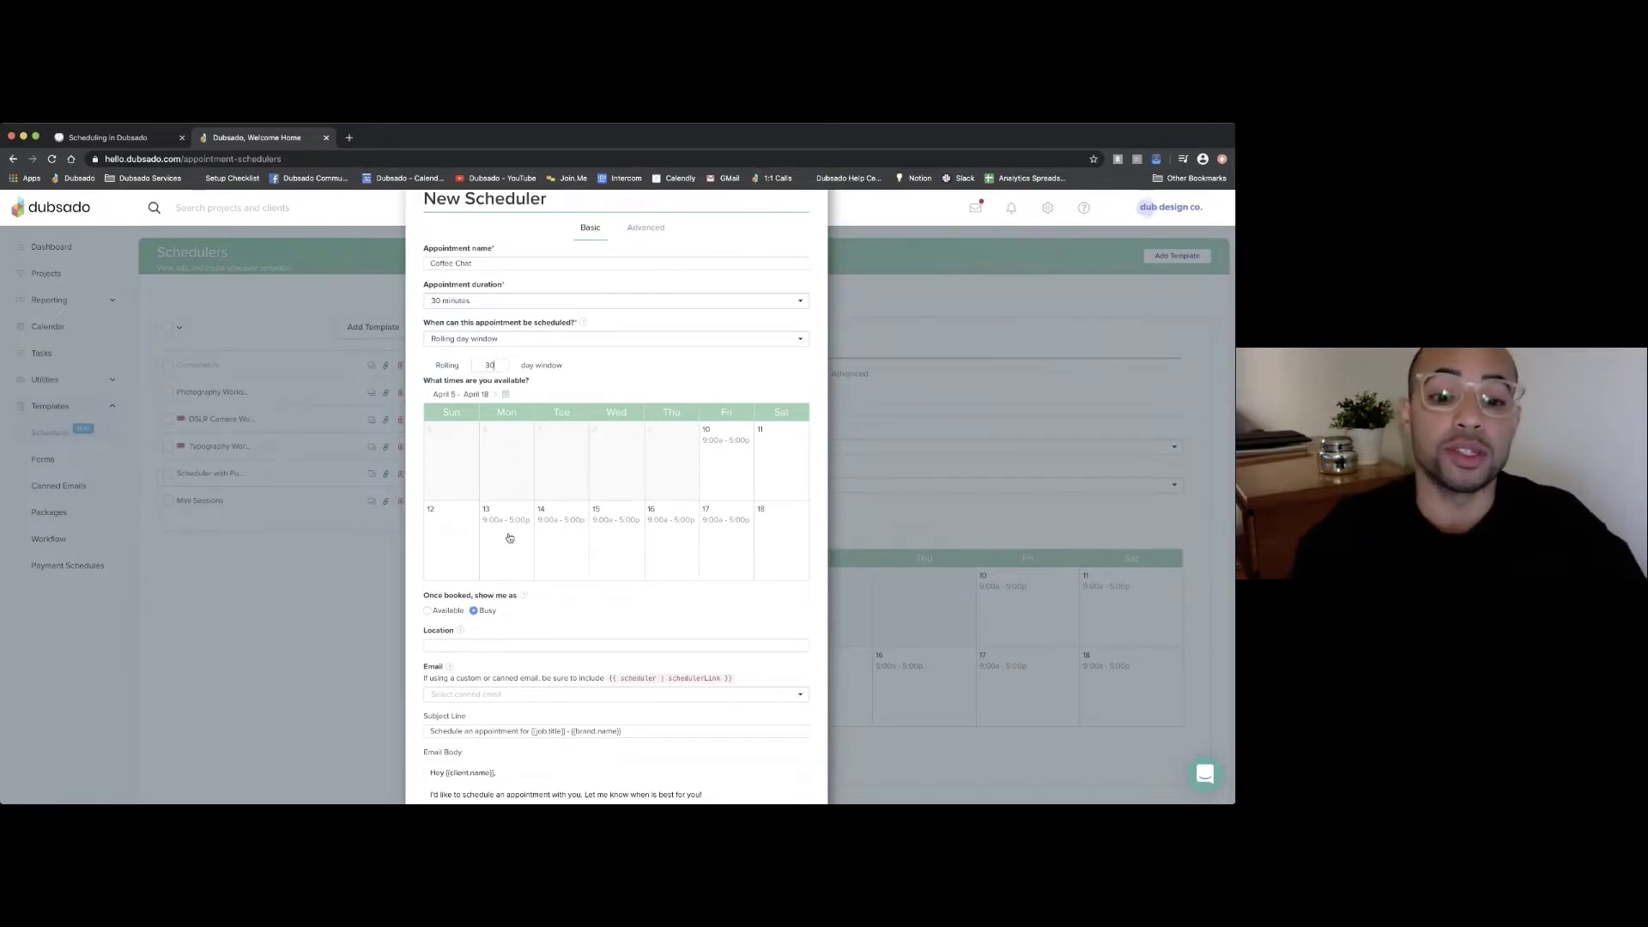
{"action": "left_click", "coordinate": [508, 537]}
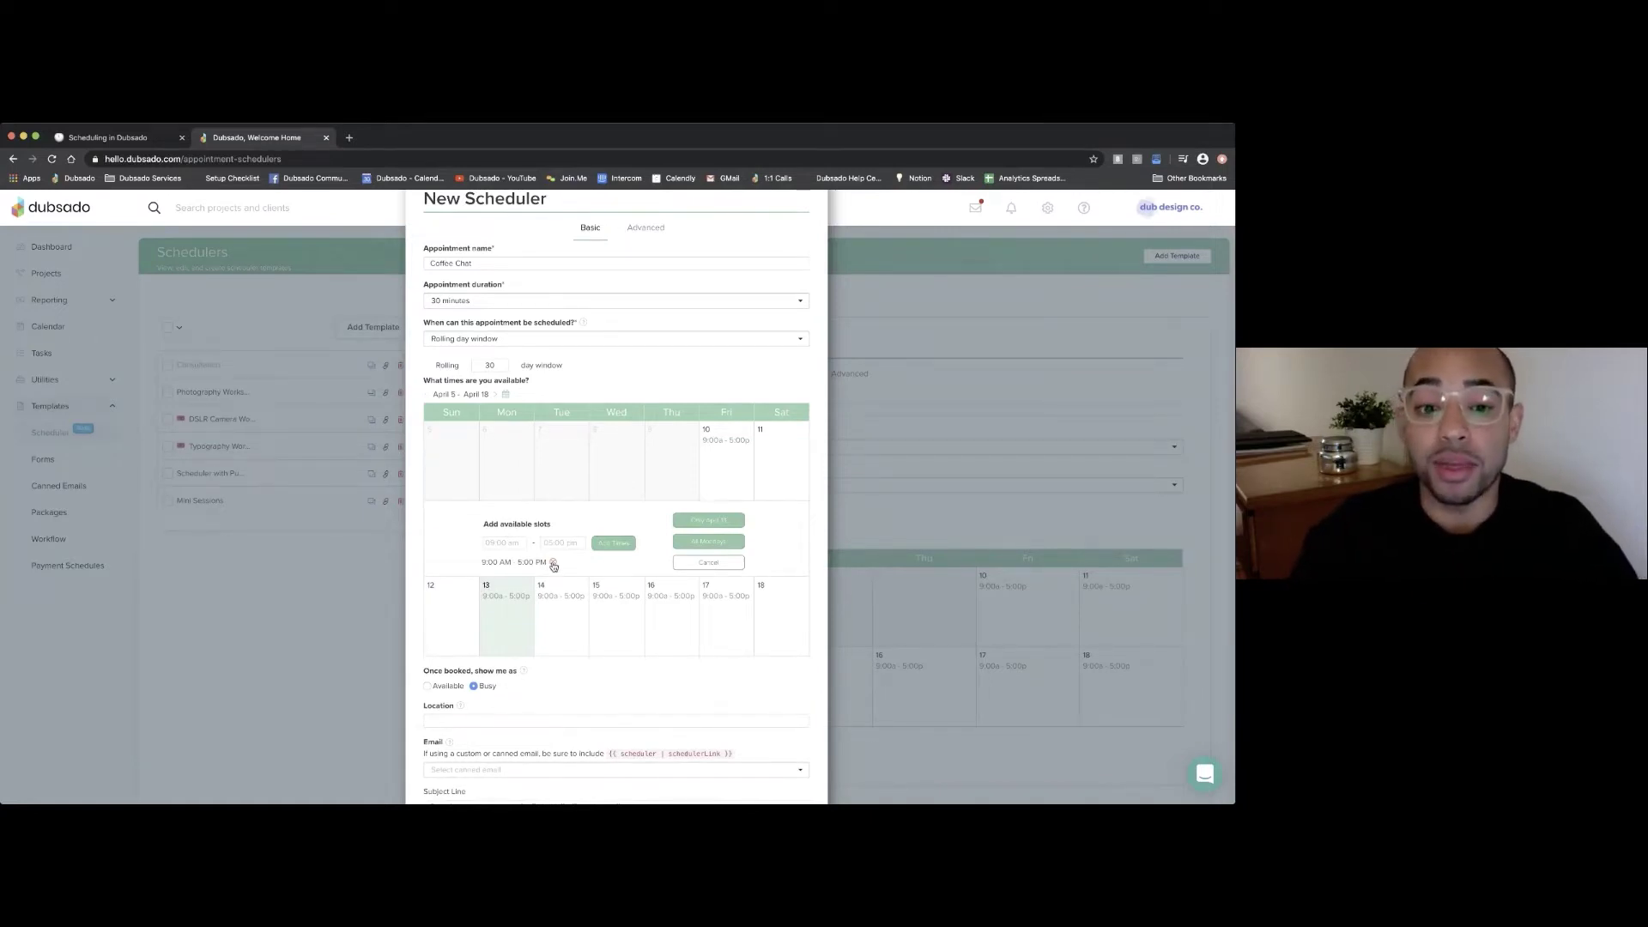
{"action": "left_click", "coordinate": [553, 564]}
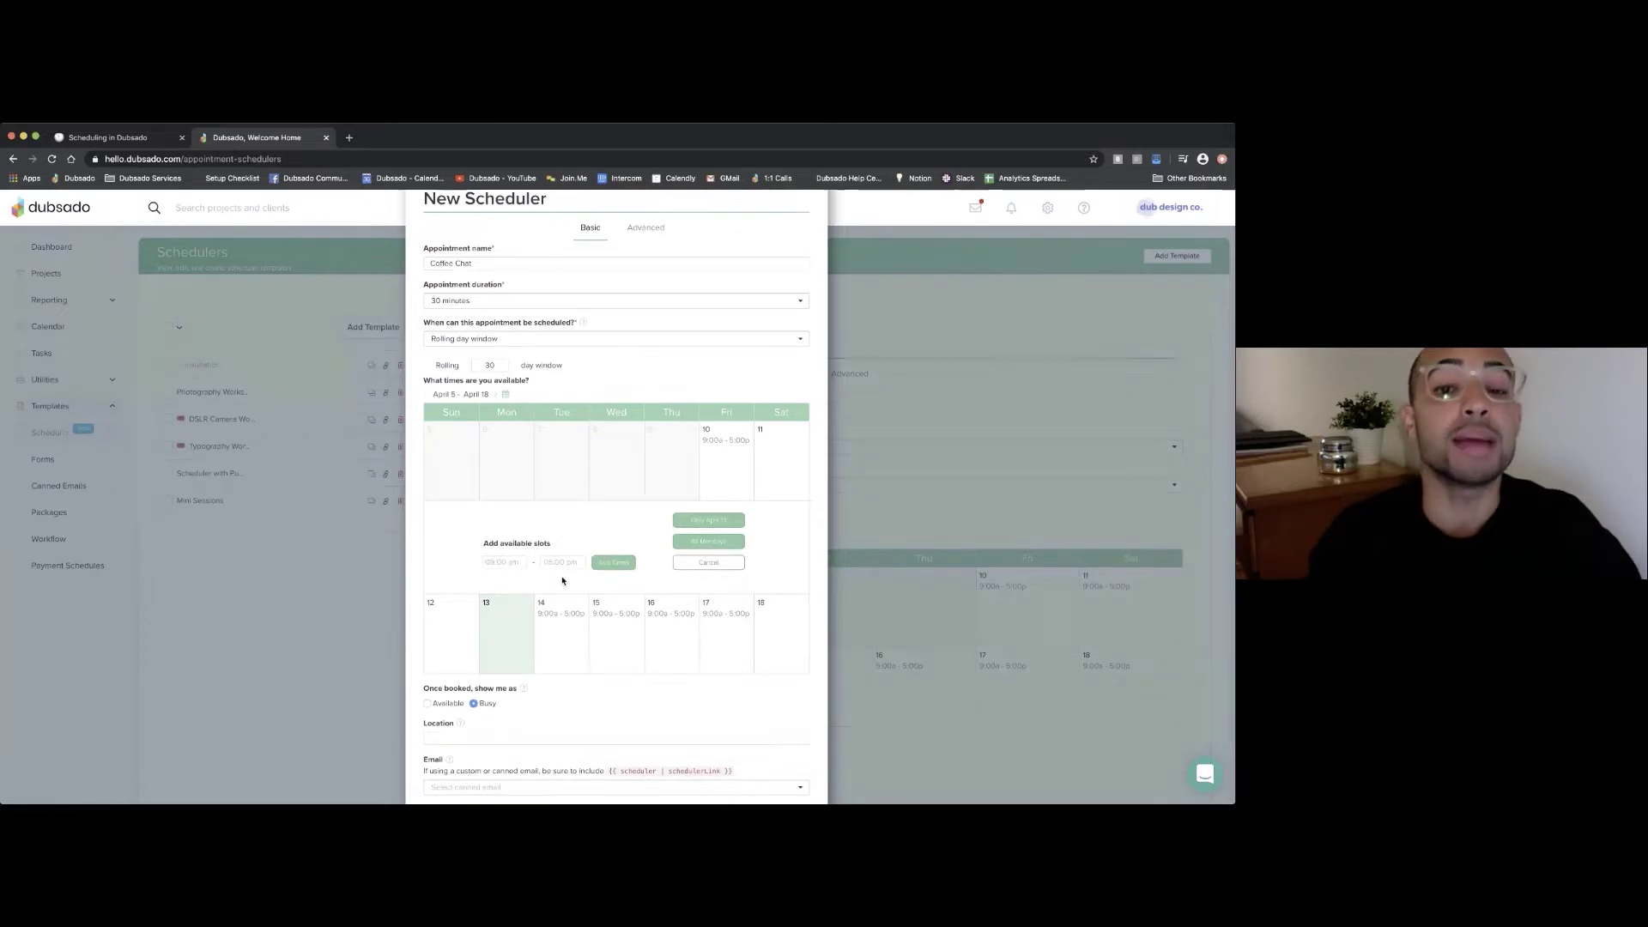
{"action": "left_click", "coordinate": [512, 562]}
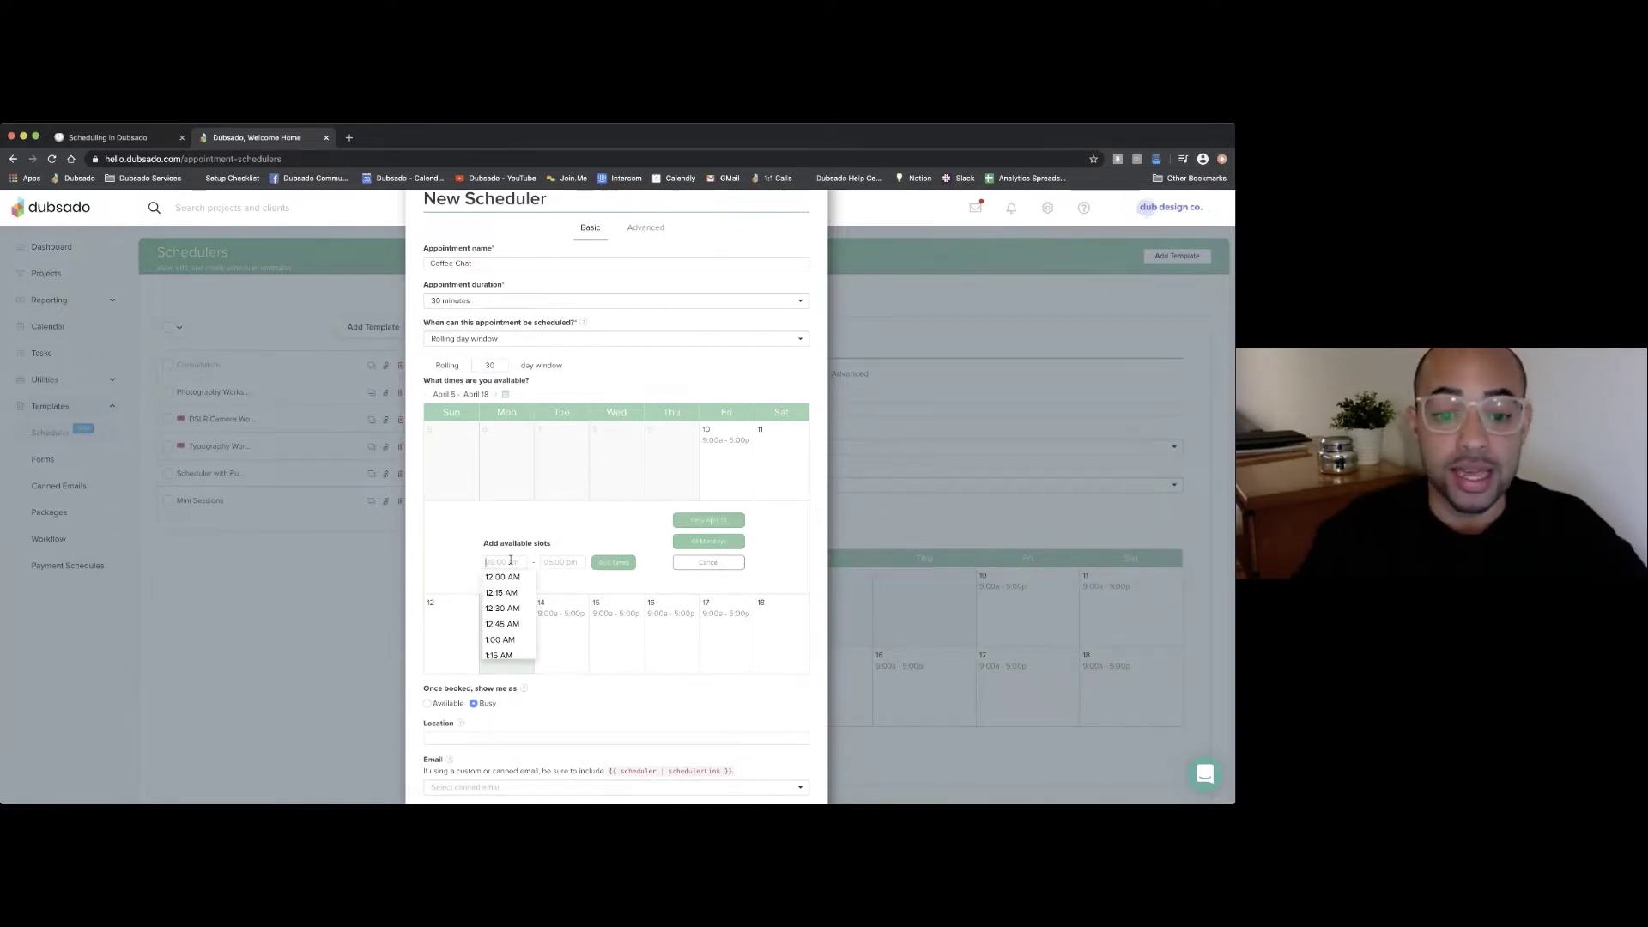
{"action": "type", "text": "8"}
{"action": "left_click", "coordinate": [512, 598]}
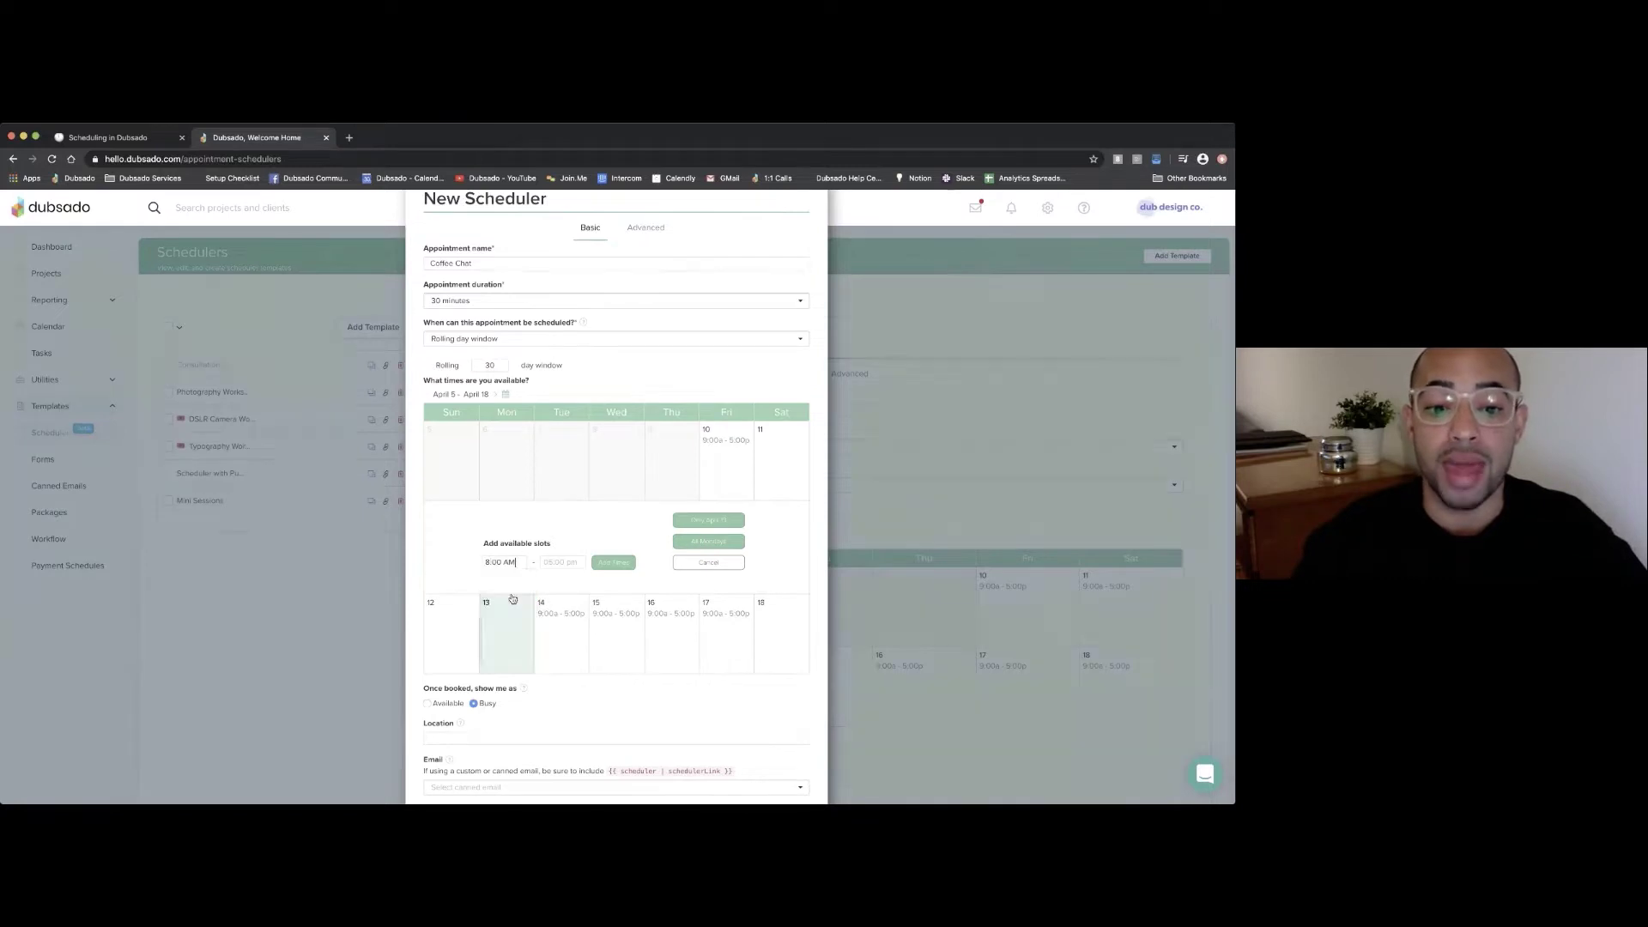
{"action": "left_click", "coordinate": [570, 561]}
{"action": "type", "text": "12"}
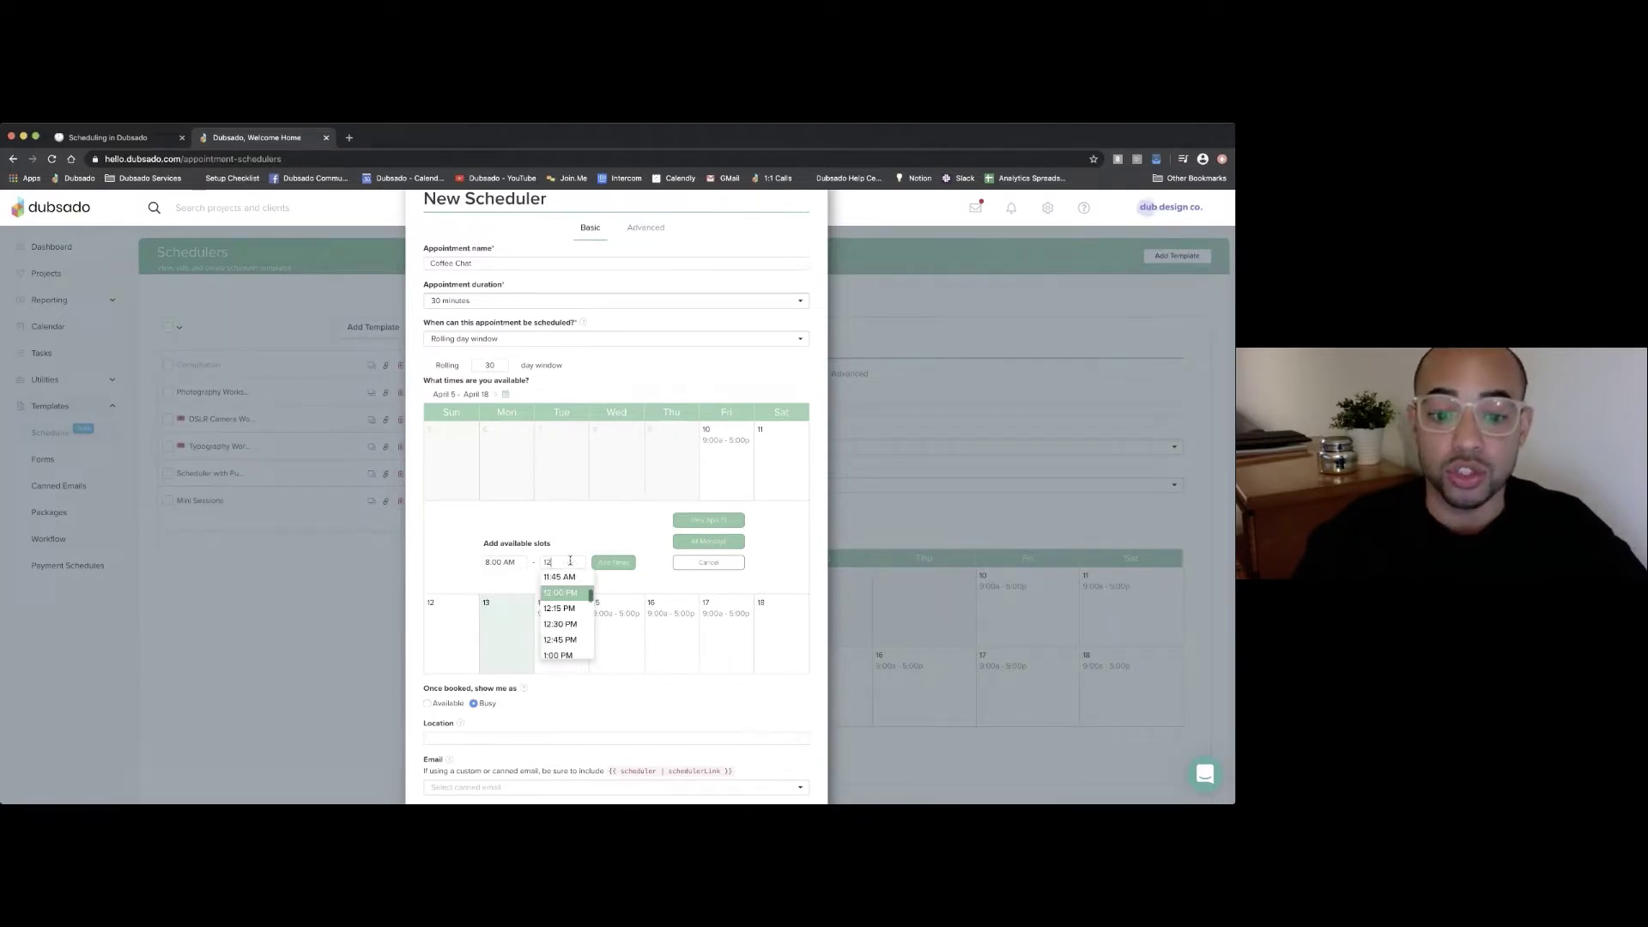
{"action": "left_click", "coordinate": [562, 594]}
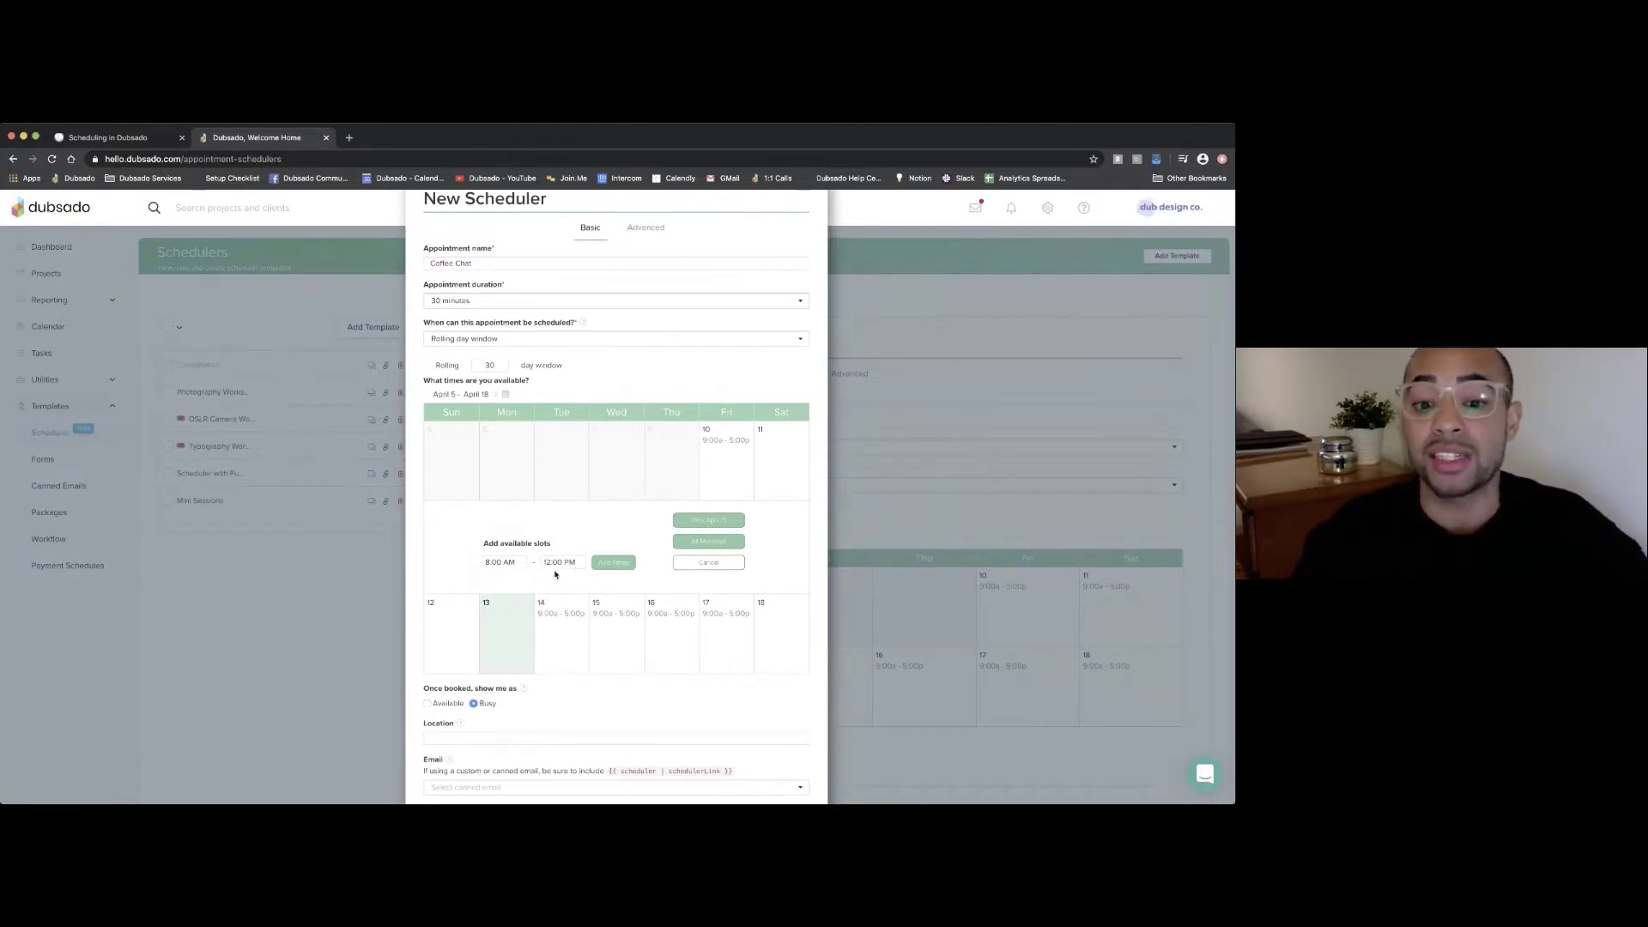
{"action": "left_click", "coordinate": [609, 565]}
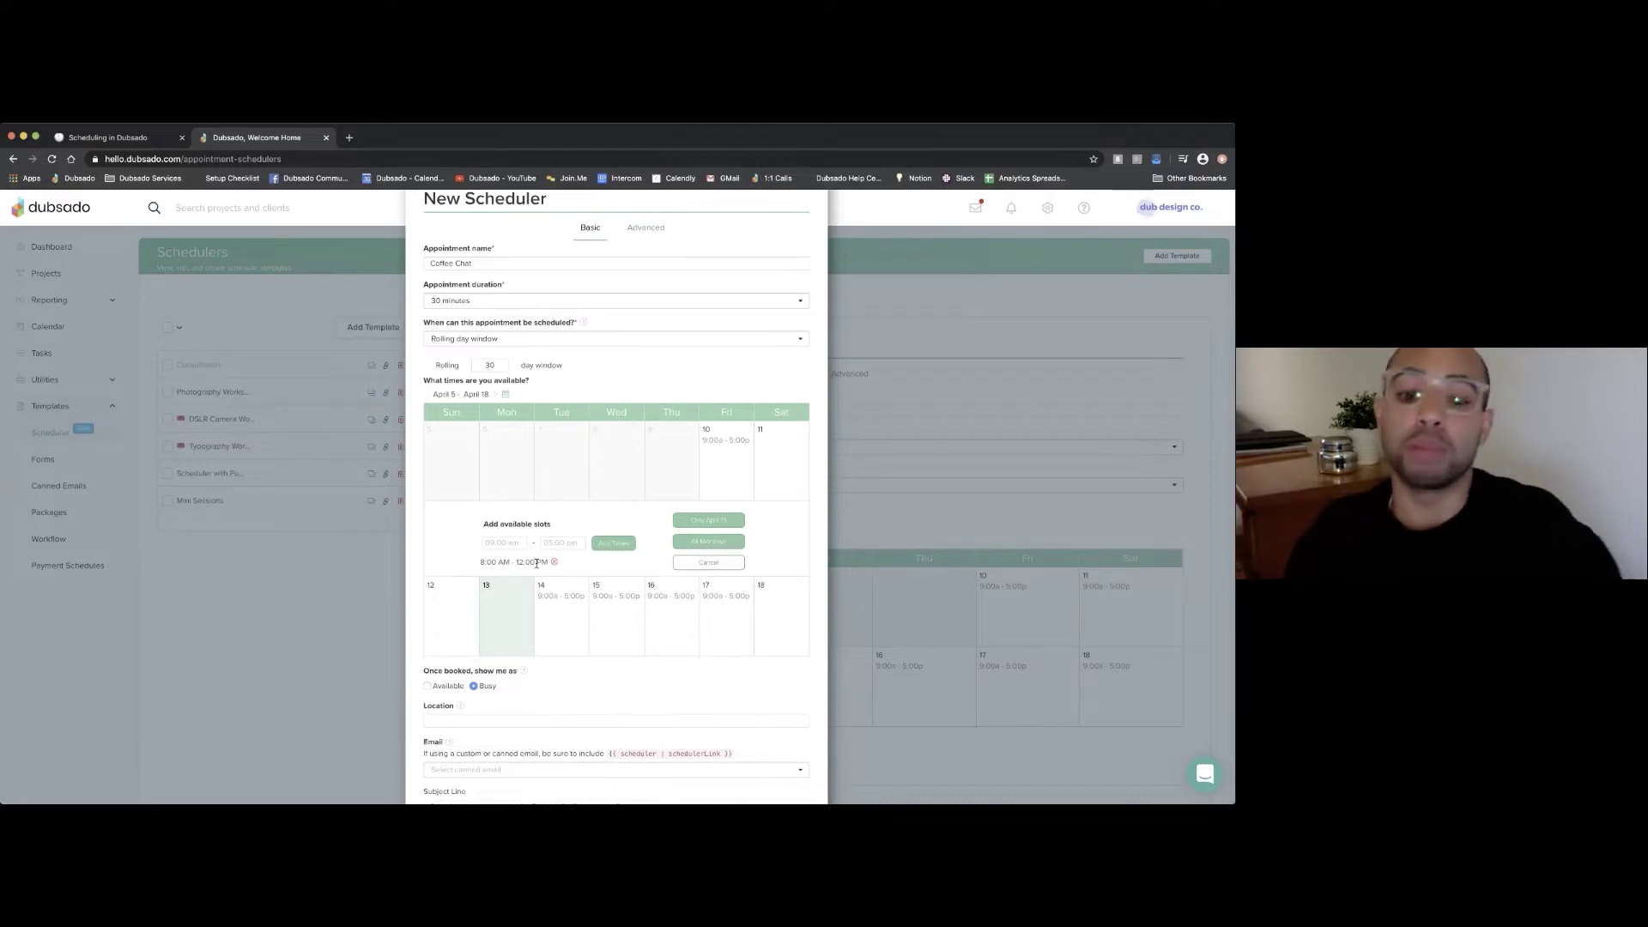
- Add a second Monday slot from 2:00 PM to 7:00 PM and apply the availability to all Mondays
{"action": "left_click", "coordinate": [508, 544]}
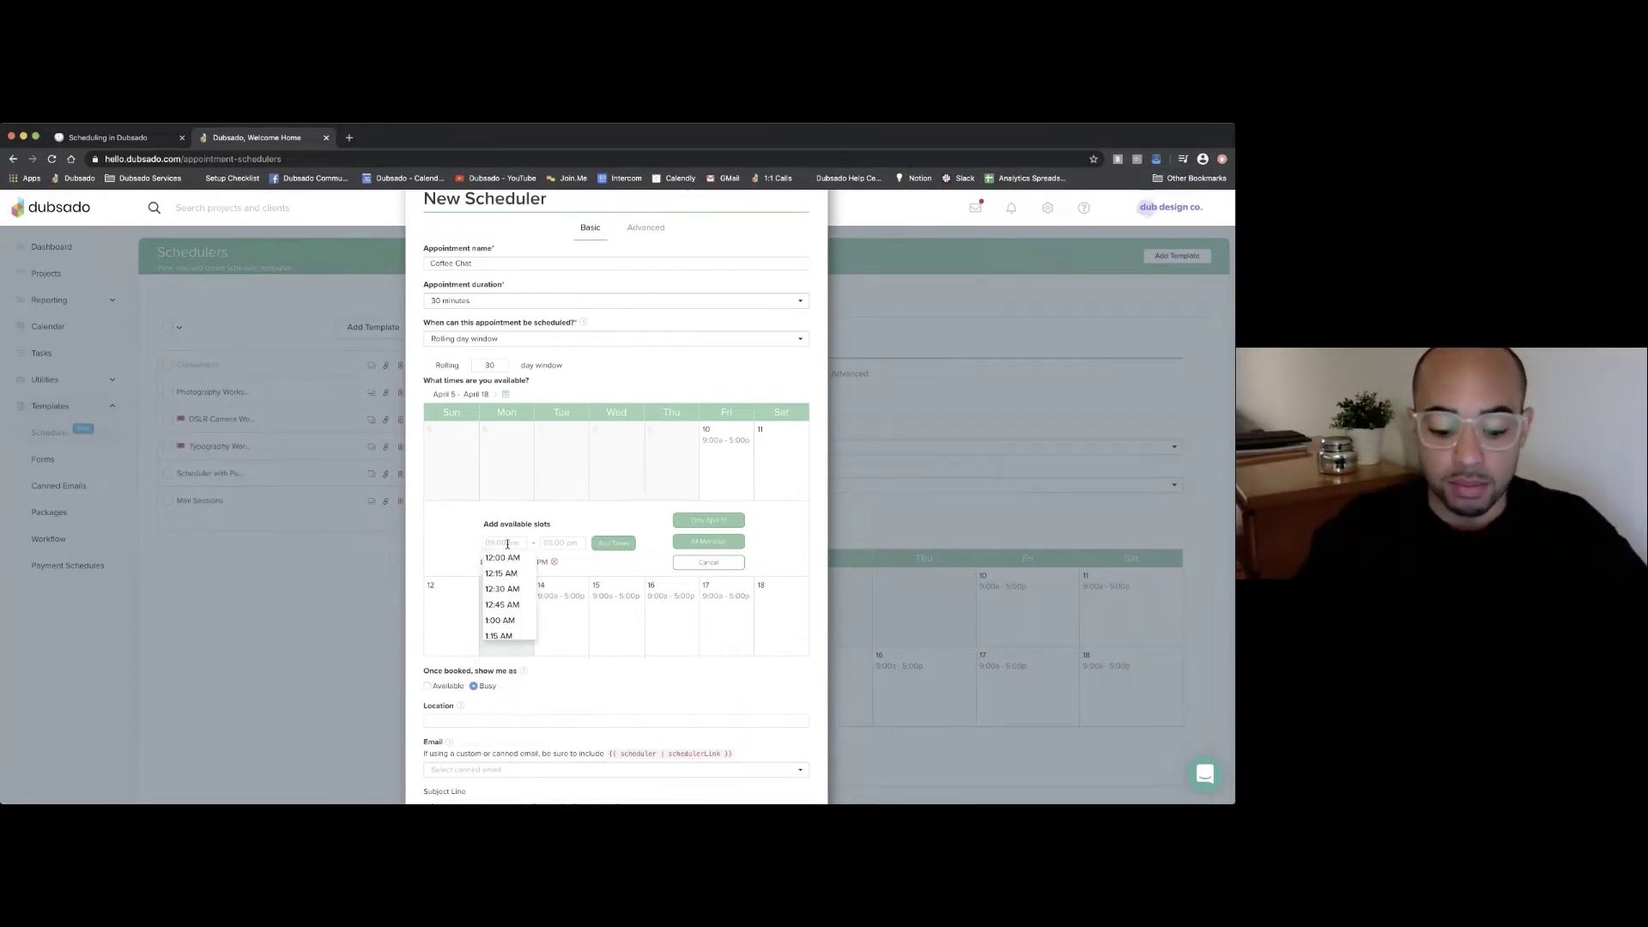
{"action": "type", "text": "2p"}
{"action": "left_click", "coordinate": [506, 573]}
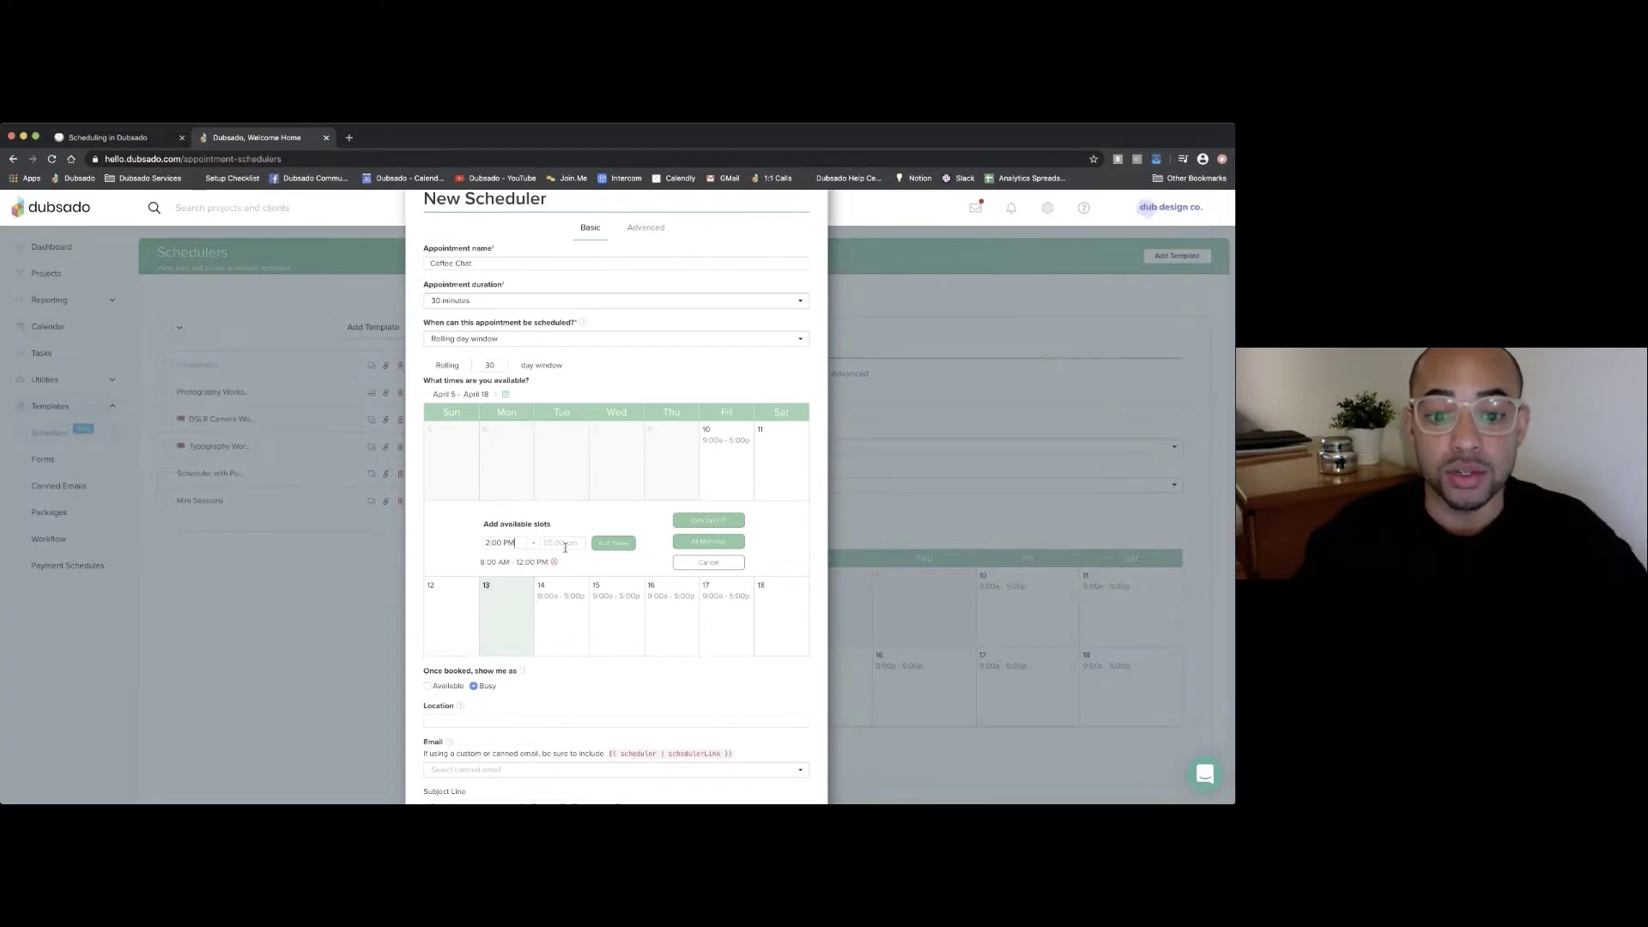
{"action": "left_click", "coordinate": [565, 544]}
{"action": "type", "text": "7p"}
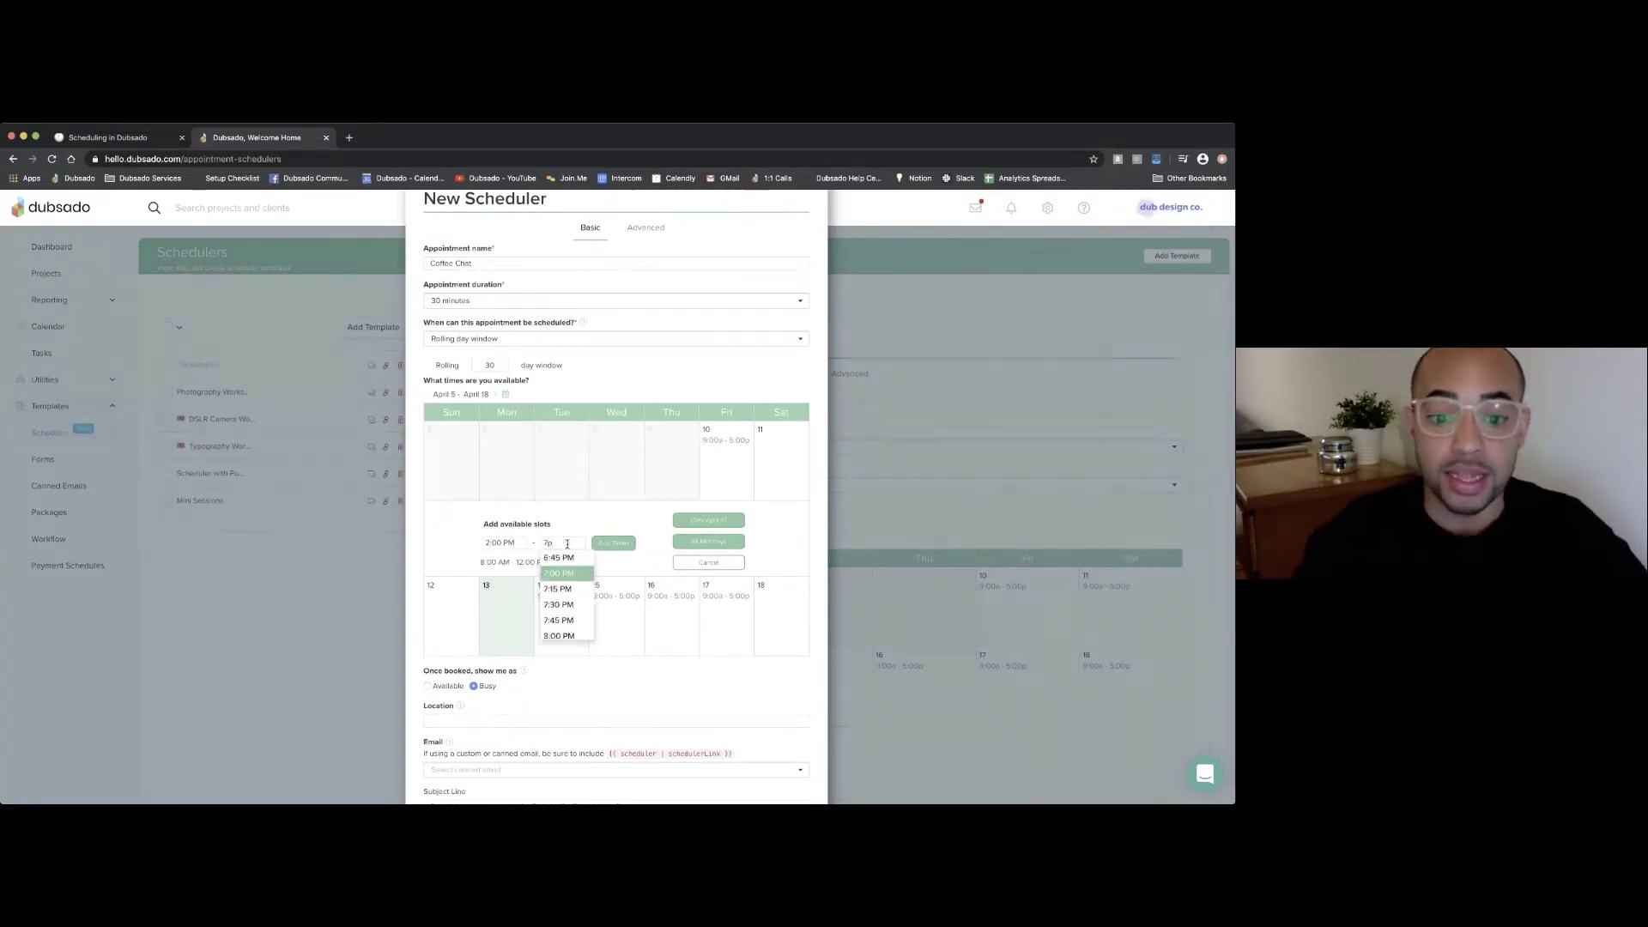
{"action": "left_click", "coordinate": [564, 575]}
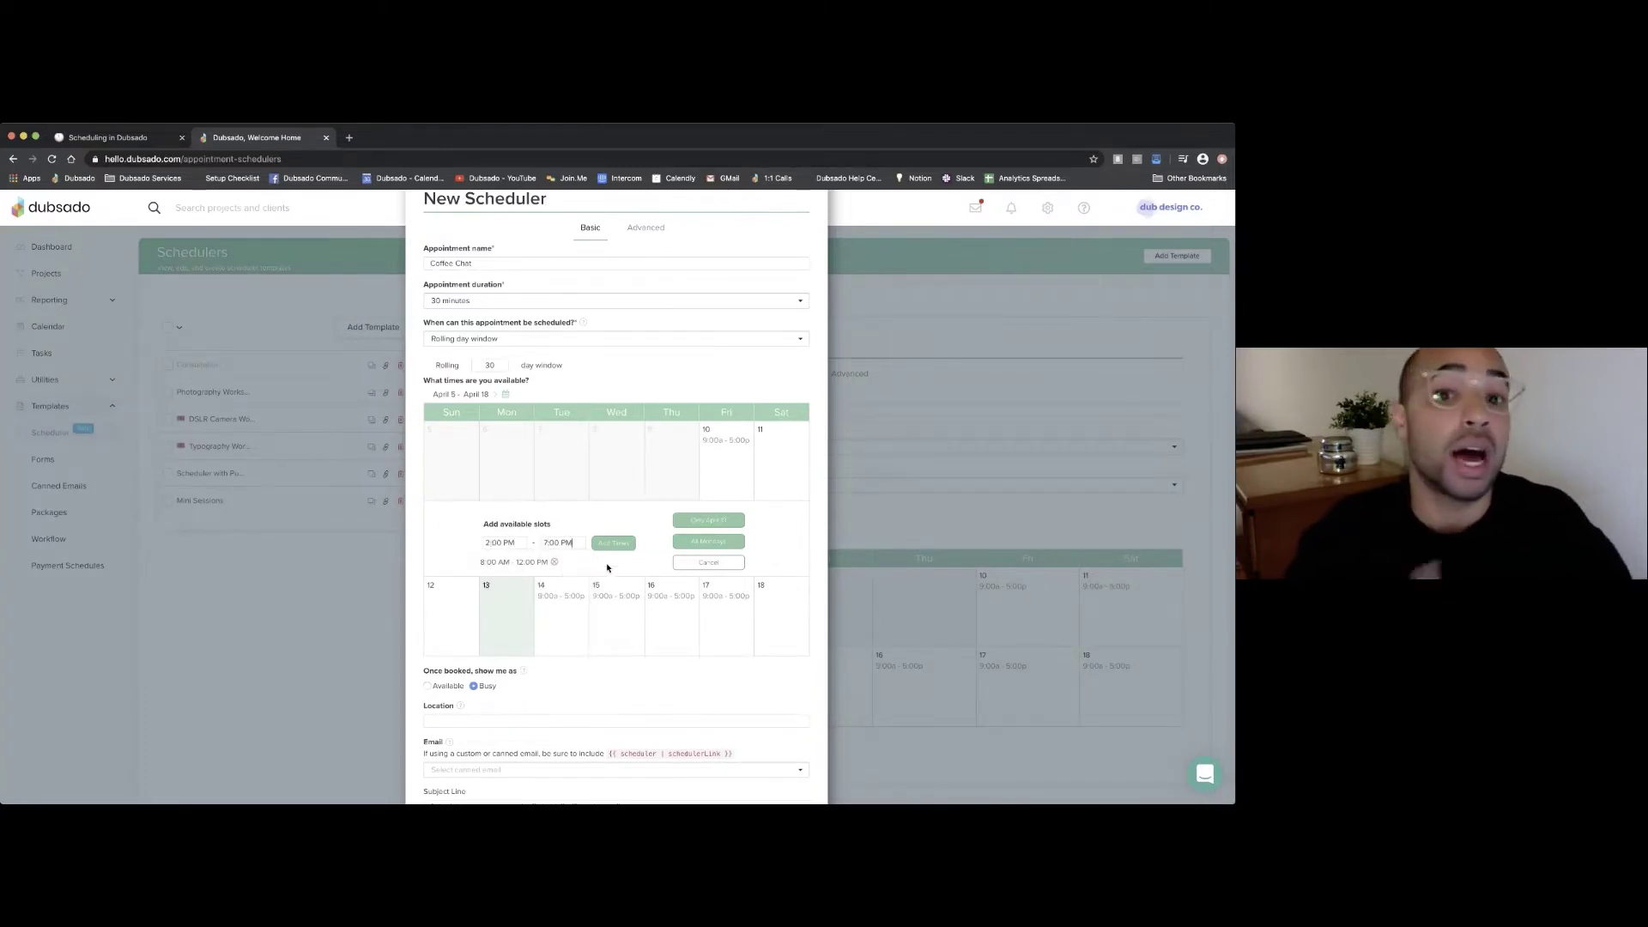
{"action": "left_click", "coordinate": [613, 542]}
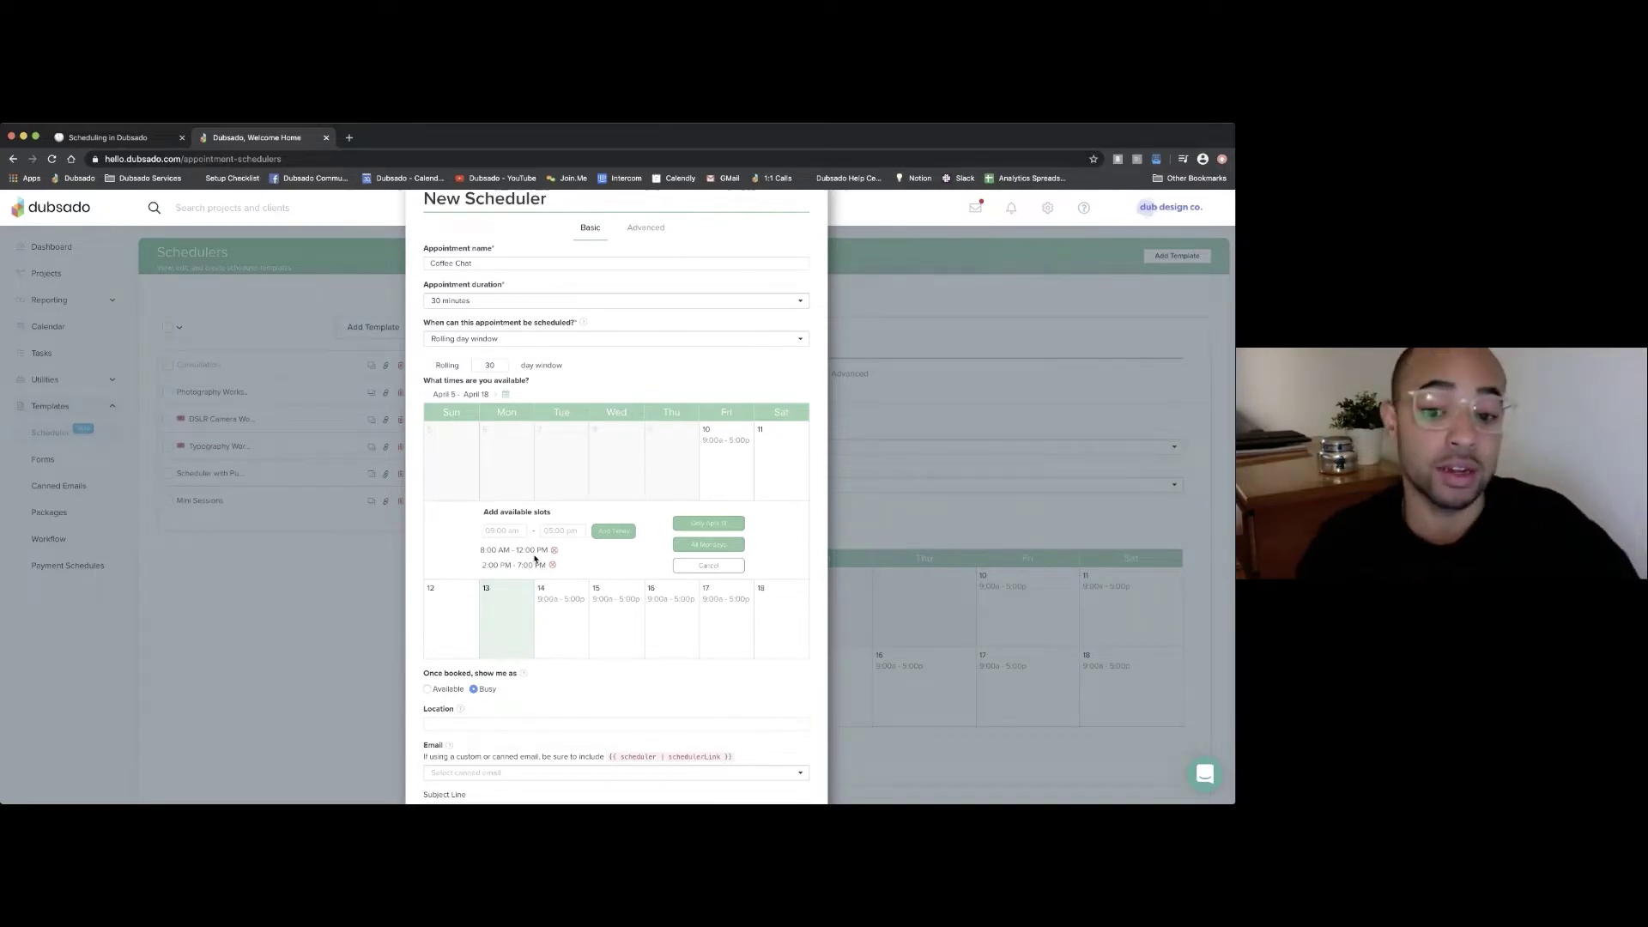
{"action": "left_click", "coordinate": [691, 545]}
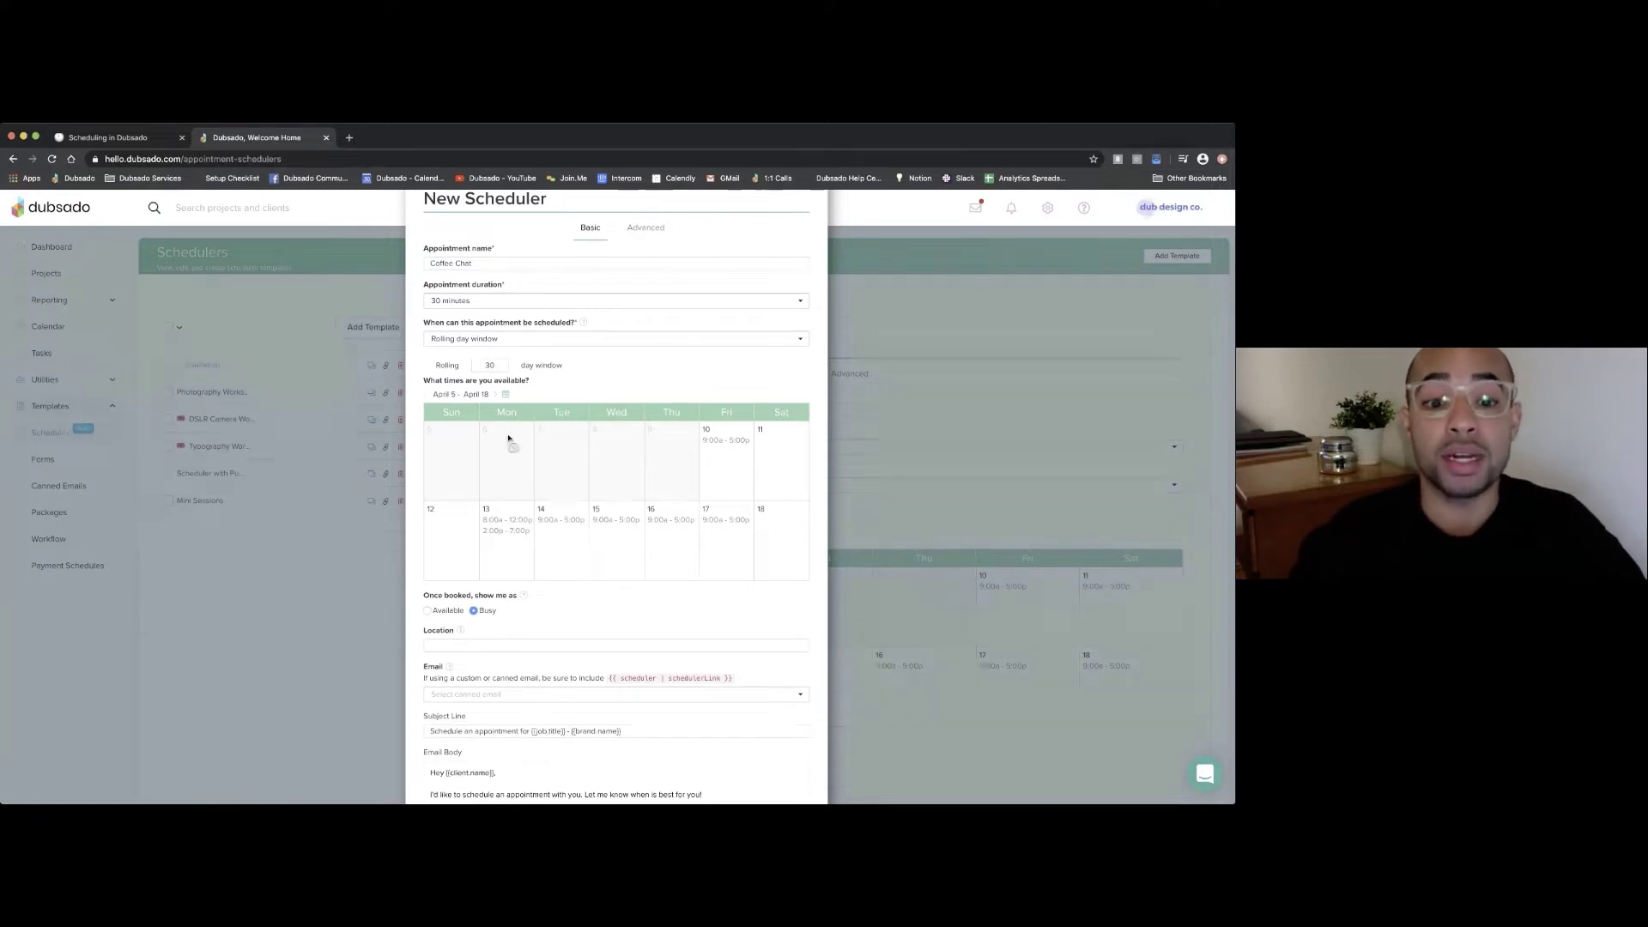
- Check the Monday availability in the April 19 to May 2 period and return to April 5 to April 18
{"action": "left_click", "coordinate": [494, 394]}
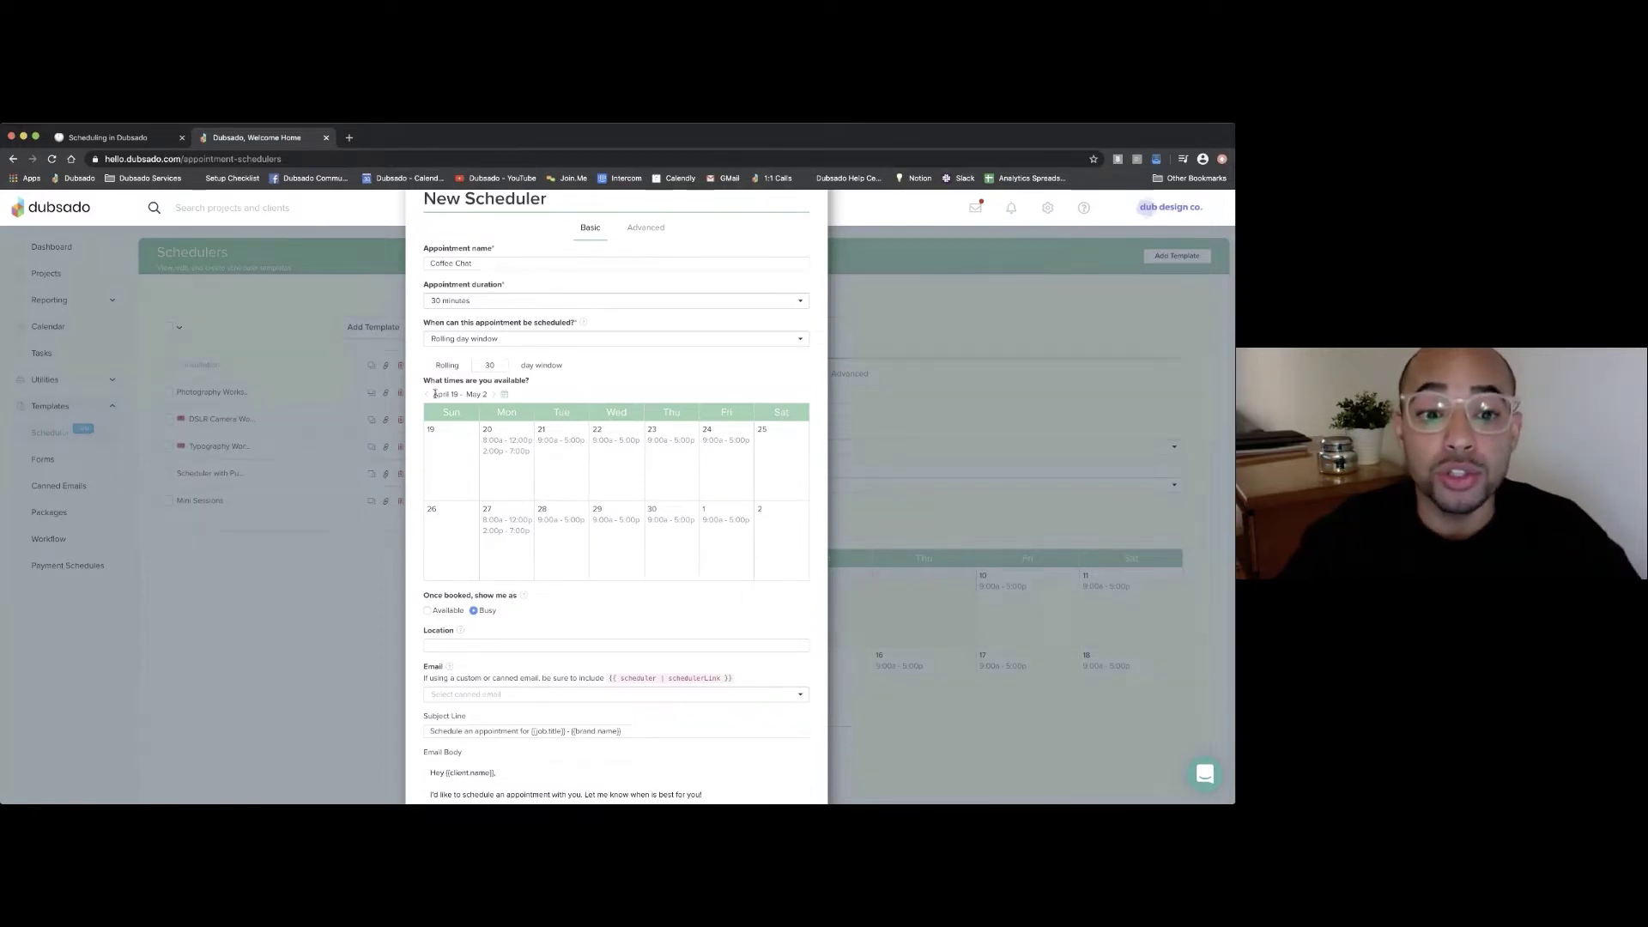
{"action": "left_click", "coordinate": [428, 393]}
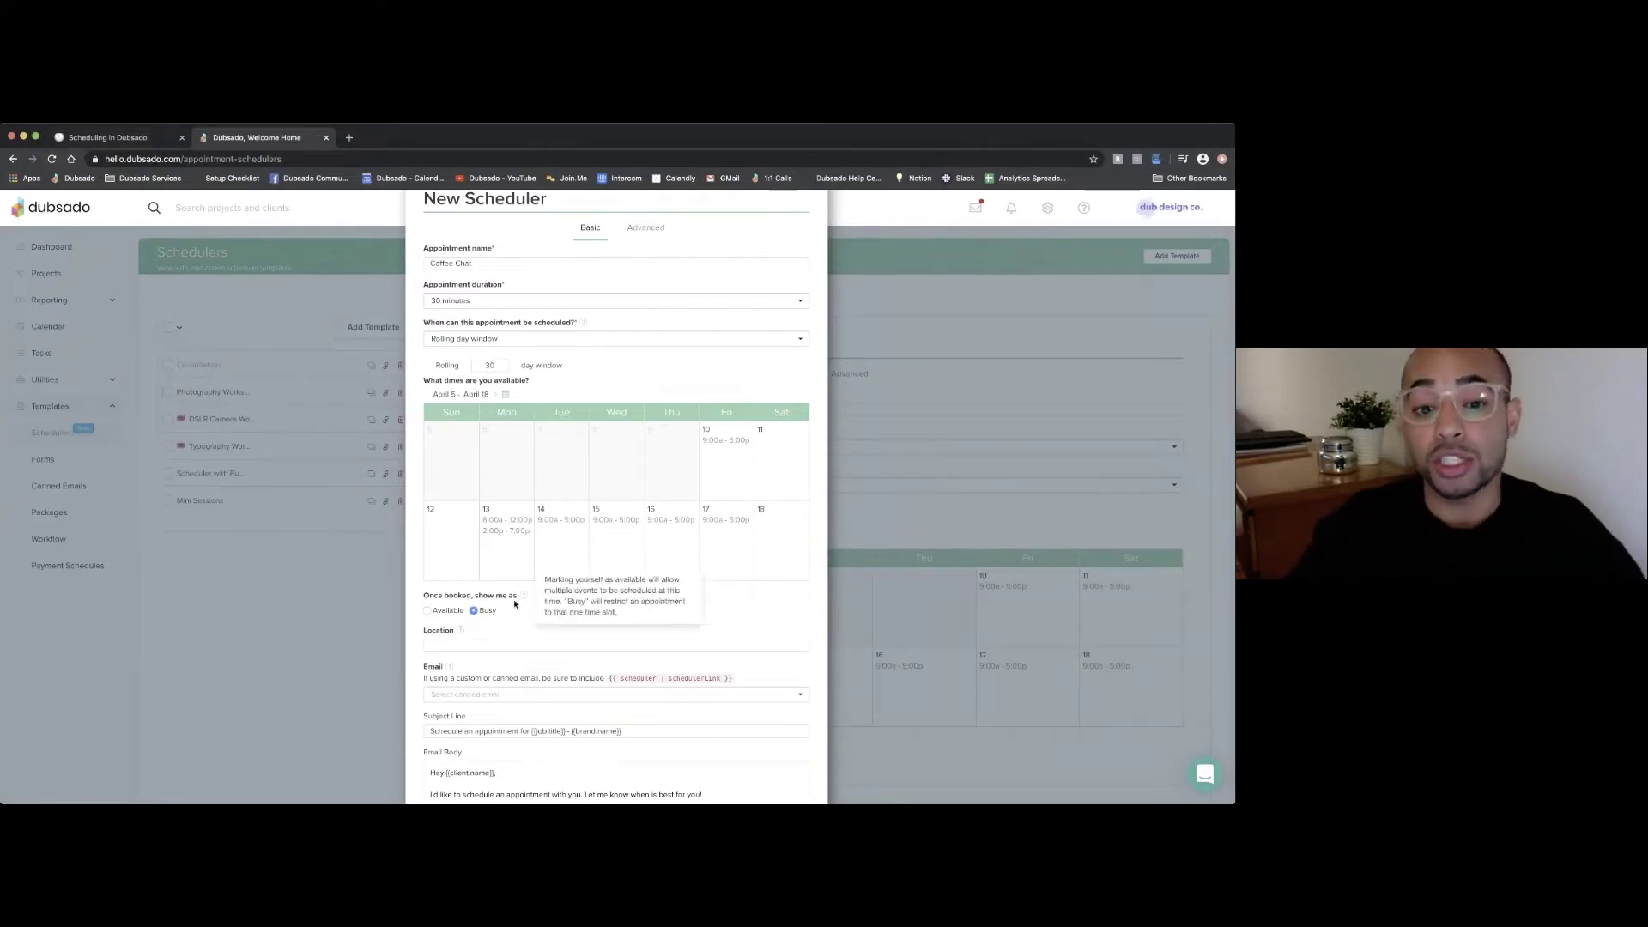
- Review the once-booked availability options, switch to the Notion webinar notes and read the matching Basic Tab tips
{"action": "scroll", "coordinate": [517, 601], "scroll_direction": "down", "scroll_amount": 1}
{"action": "scroll", "coordinate": [517, 603], "scroll_direction": "down", "scroll_amount": 1}
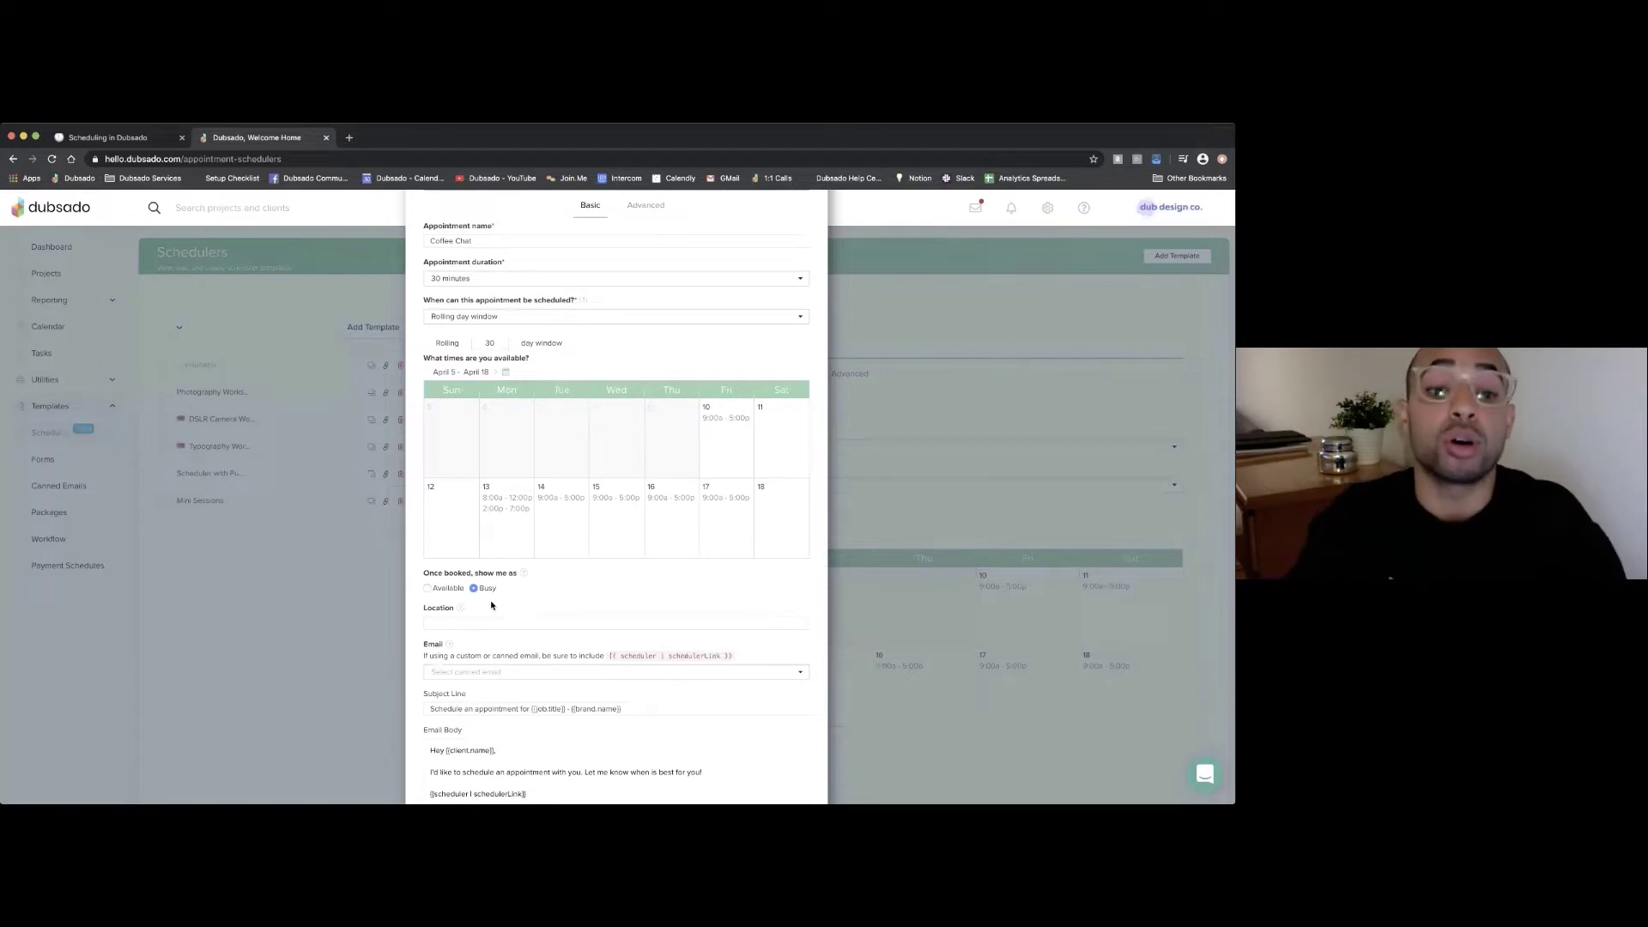
{"action": "left_click", "coordinate": [132, 139]}
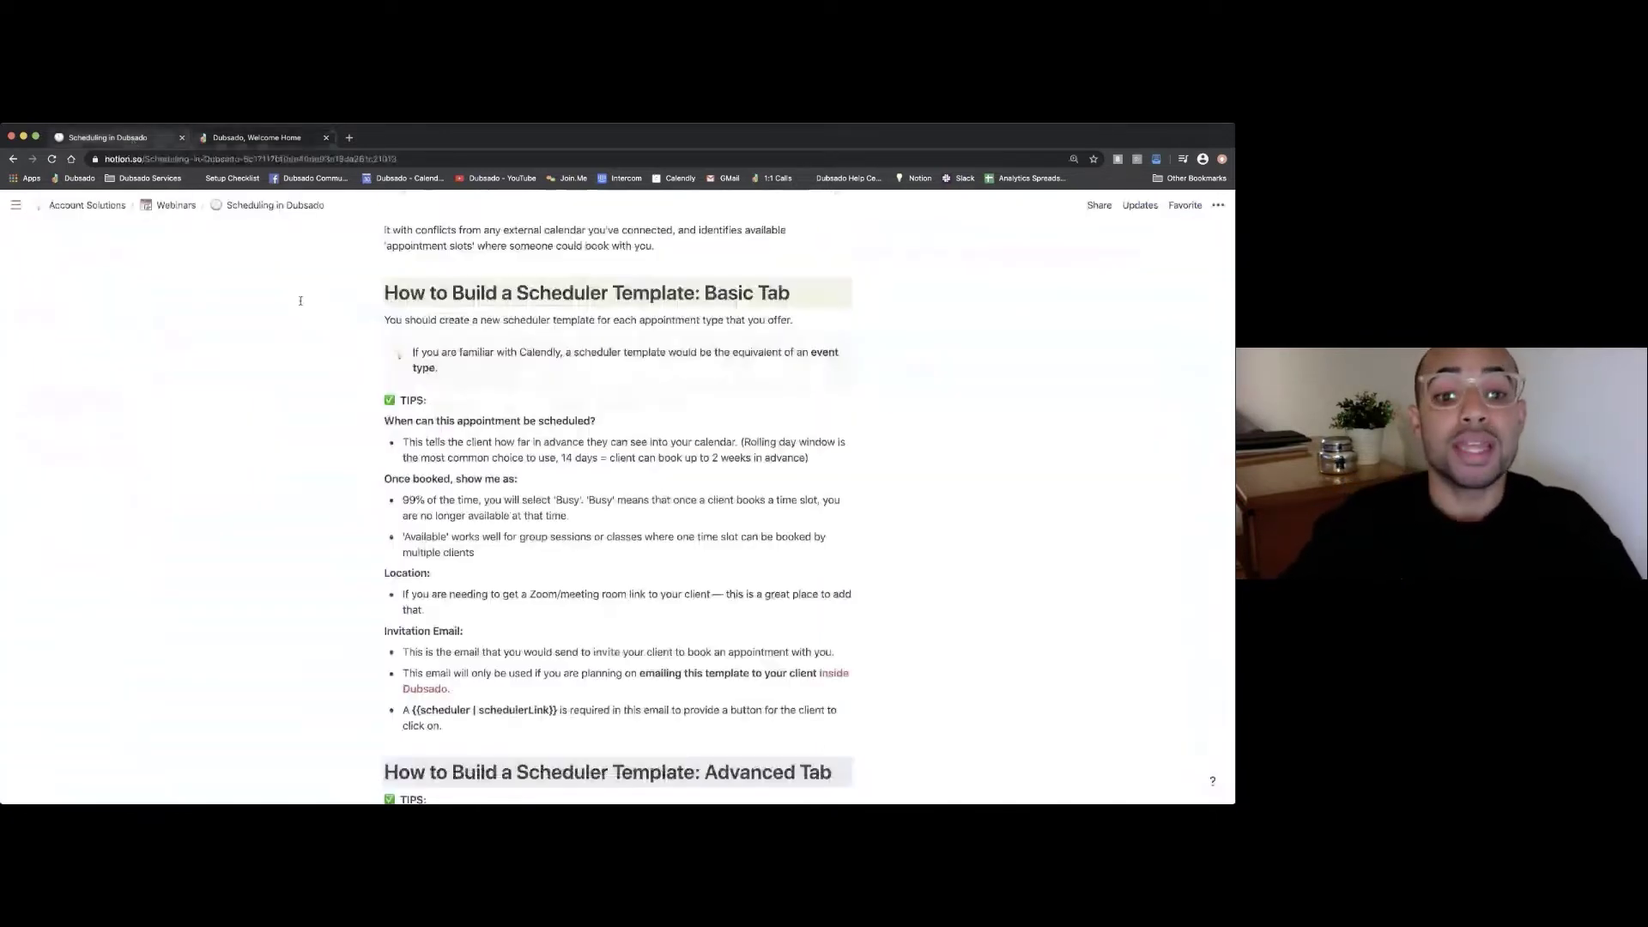
{"action": "scroll", "coordinate": [442, 427], "scroll_direction": "down", "scroll_amount": 1}
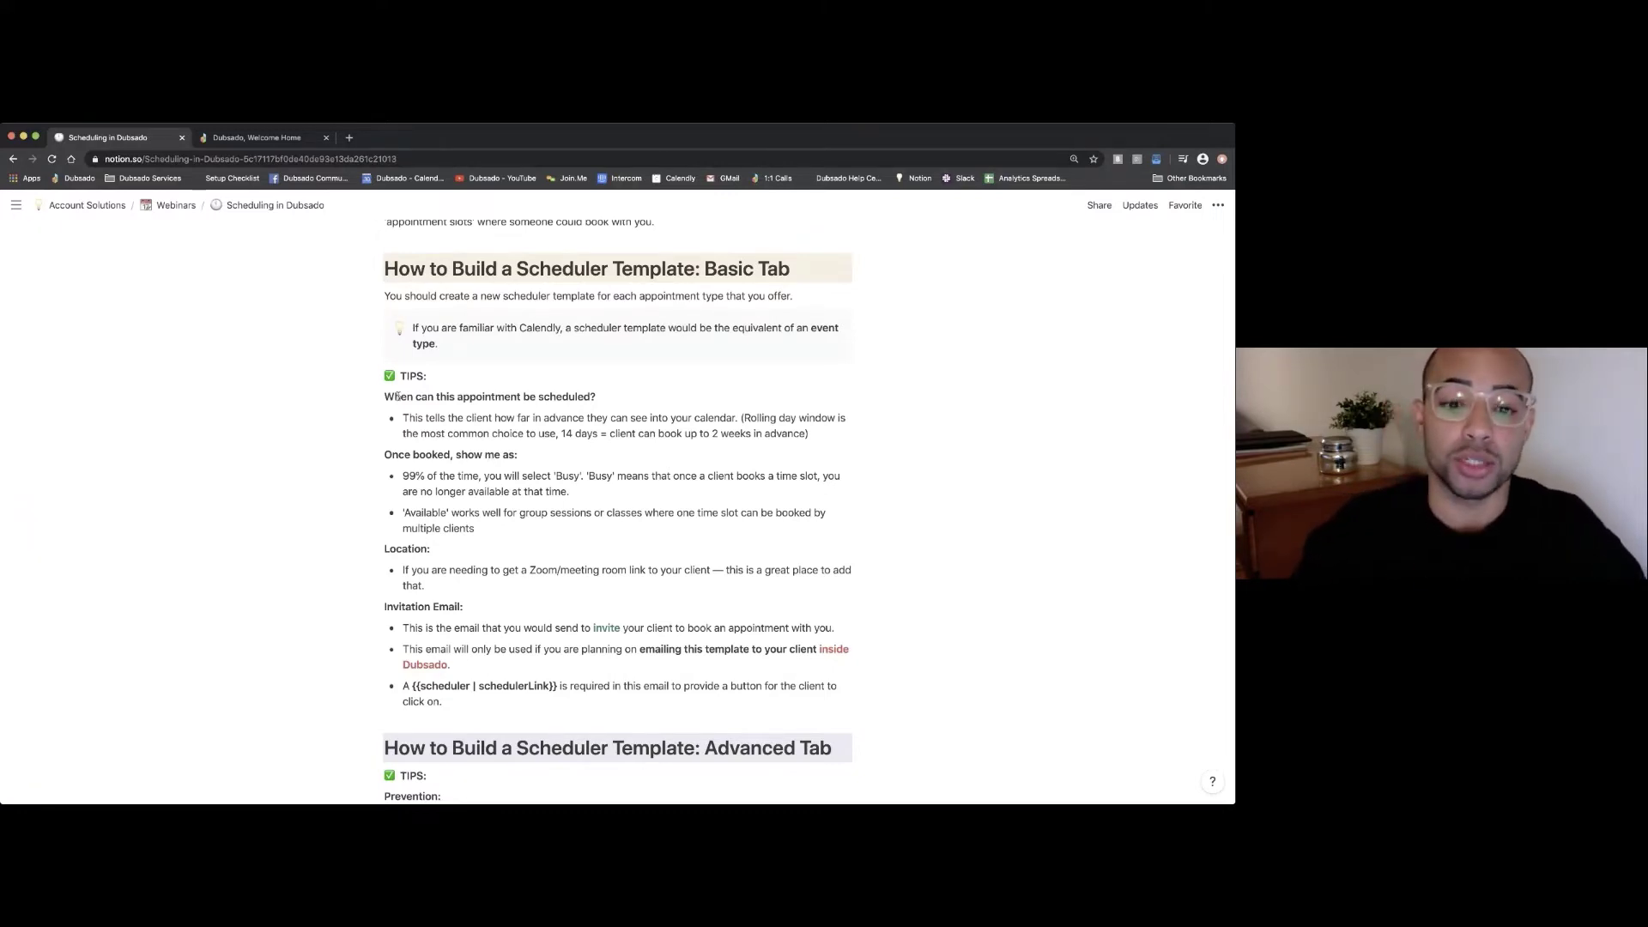
- Compare the Location and Email settings of the Dubsado scheduler form with the Basic Tab tips in the Notion notes
{"action": "left_click", "coordinate": [231, 135]}
{"action": "scroll", "coordinate": [445, 552], "scroll_direction": "down", "scroll_amount": 5}
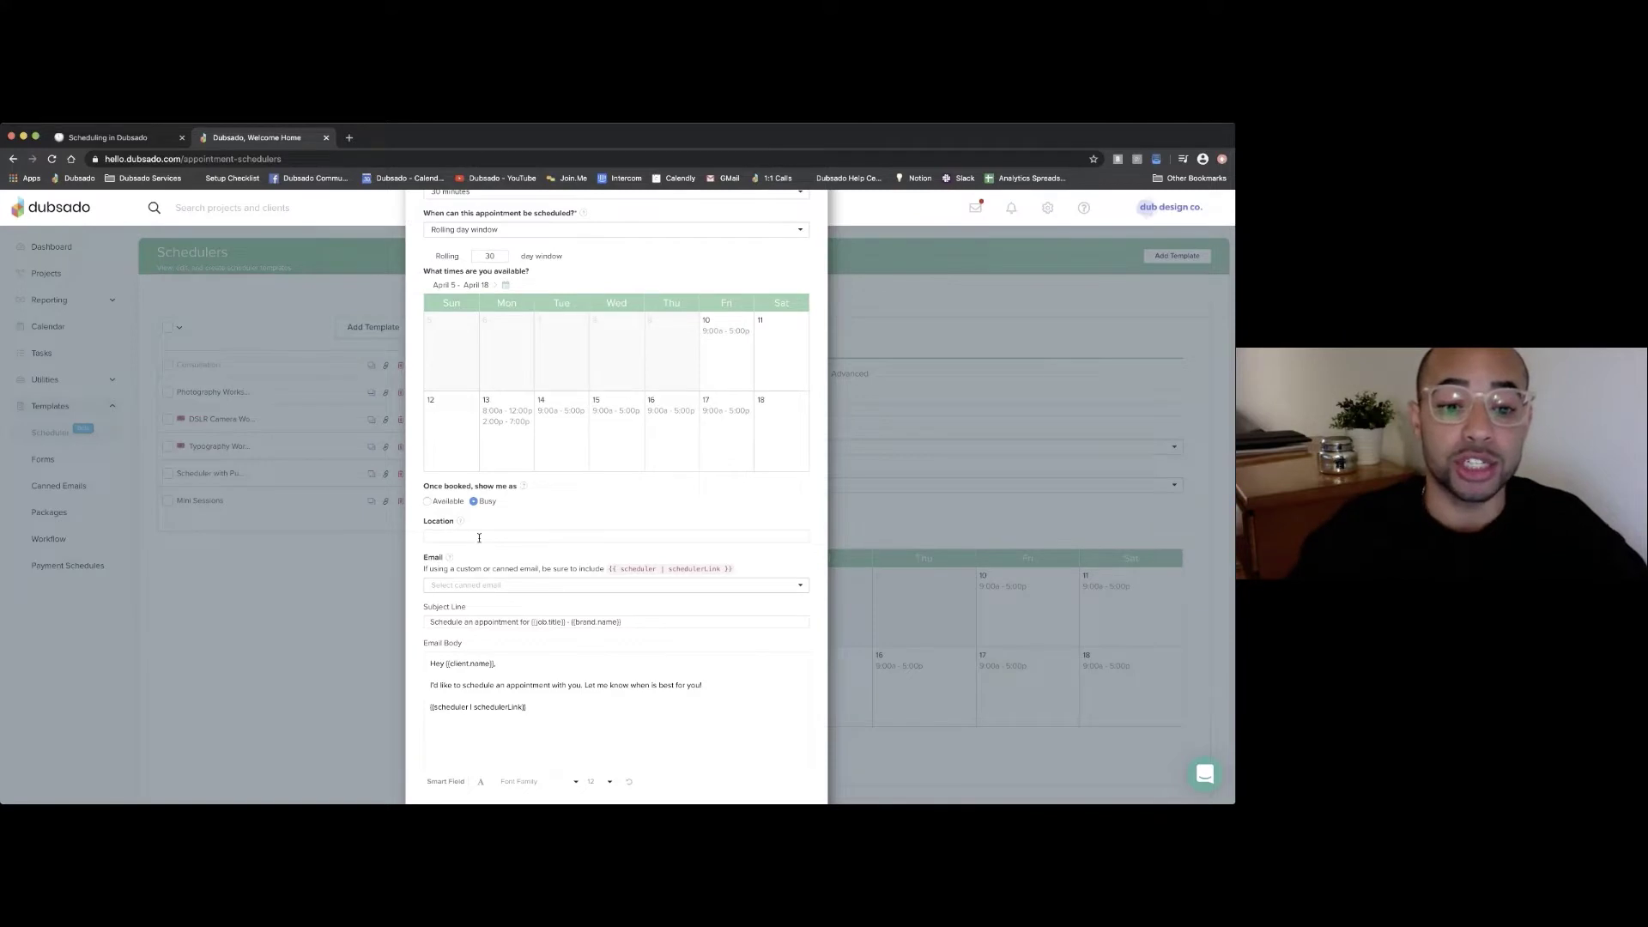
{"action": "scroll", "coordinate": [485, 539], "scroll_direction": "down", "scroll_amount": 1}
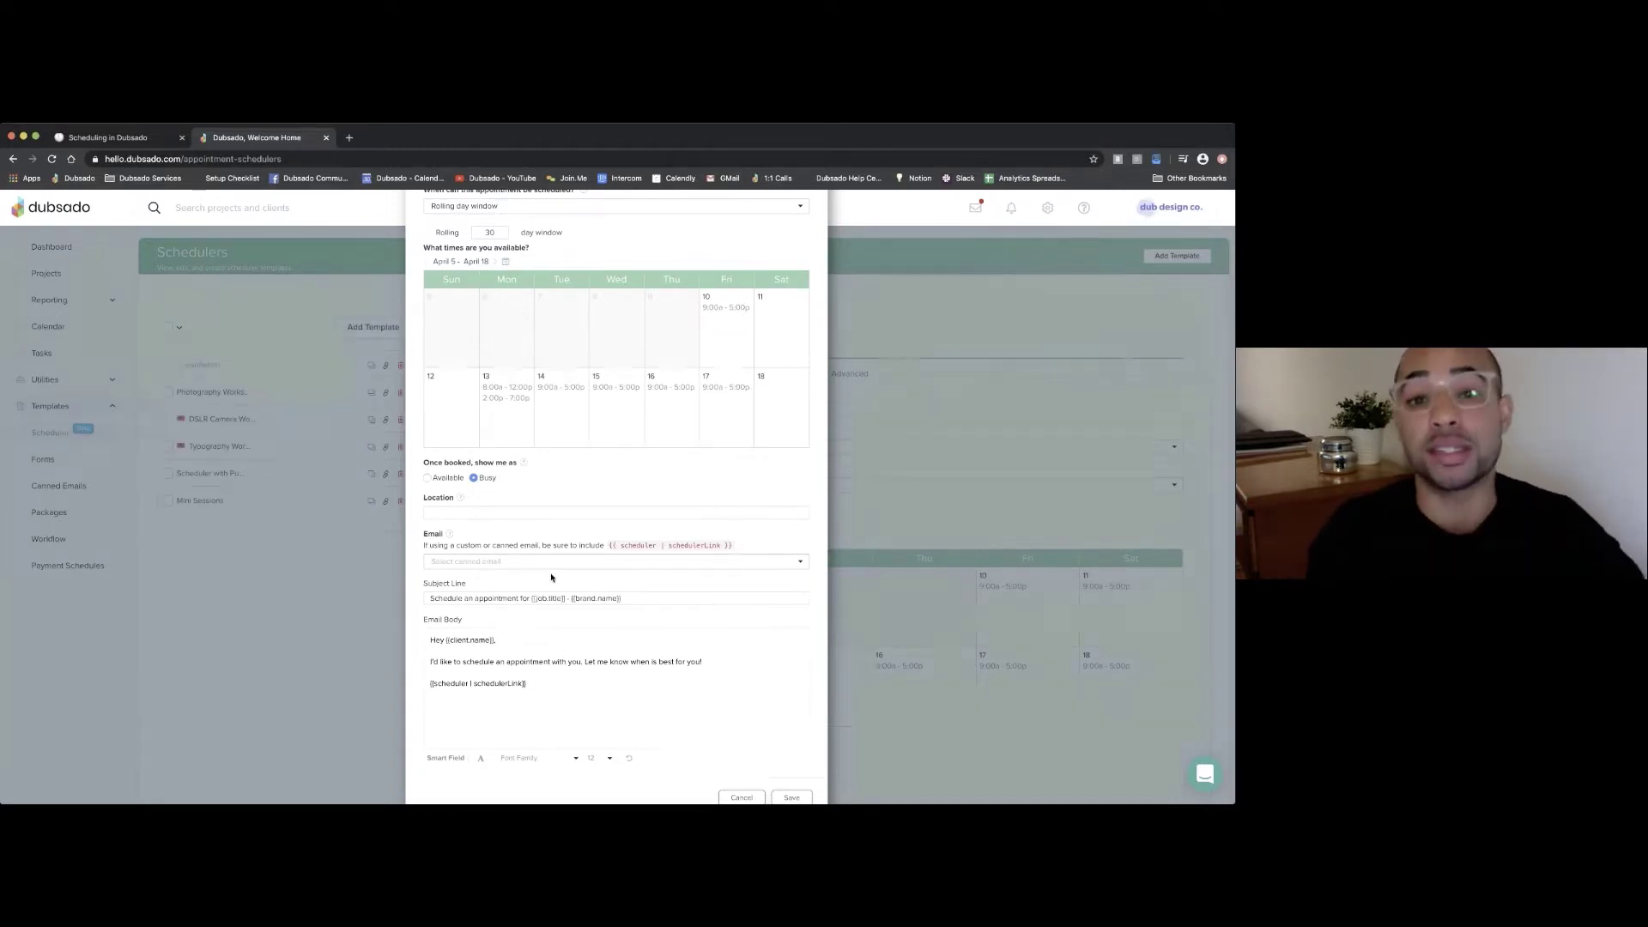
{"action": "left_click", "coordinate": [143, 141]}
{"action": "scroll", "coordinate": [470, 365], "scroll_direction": "down", "scroll_amount": 1}
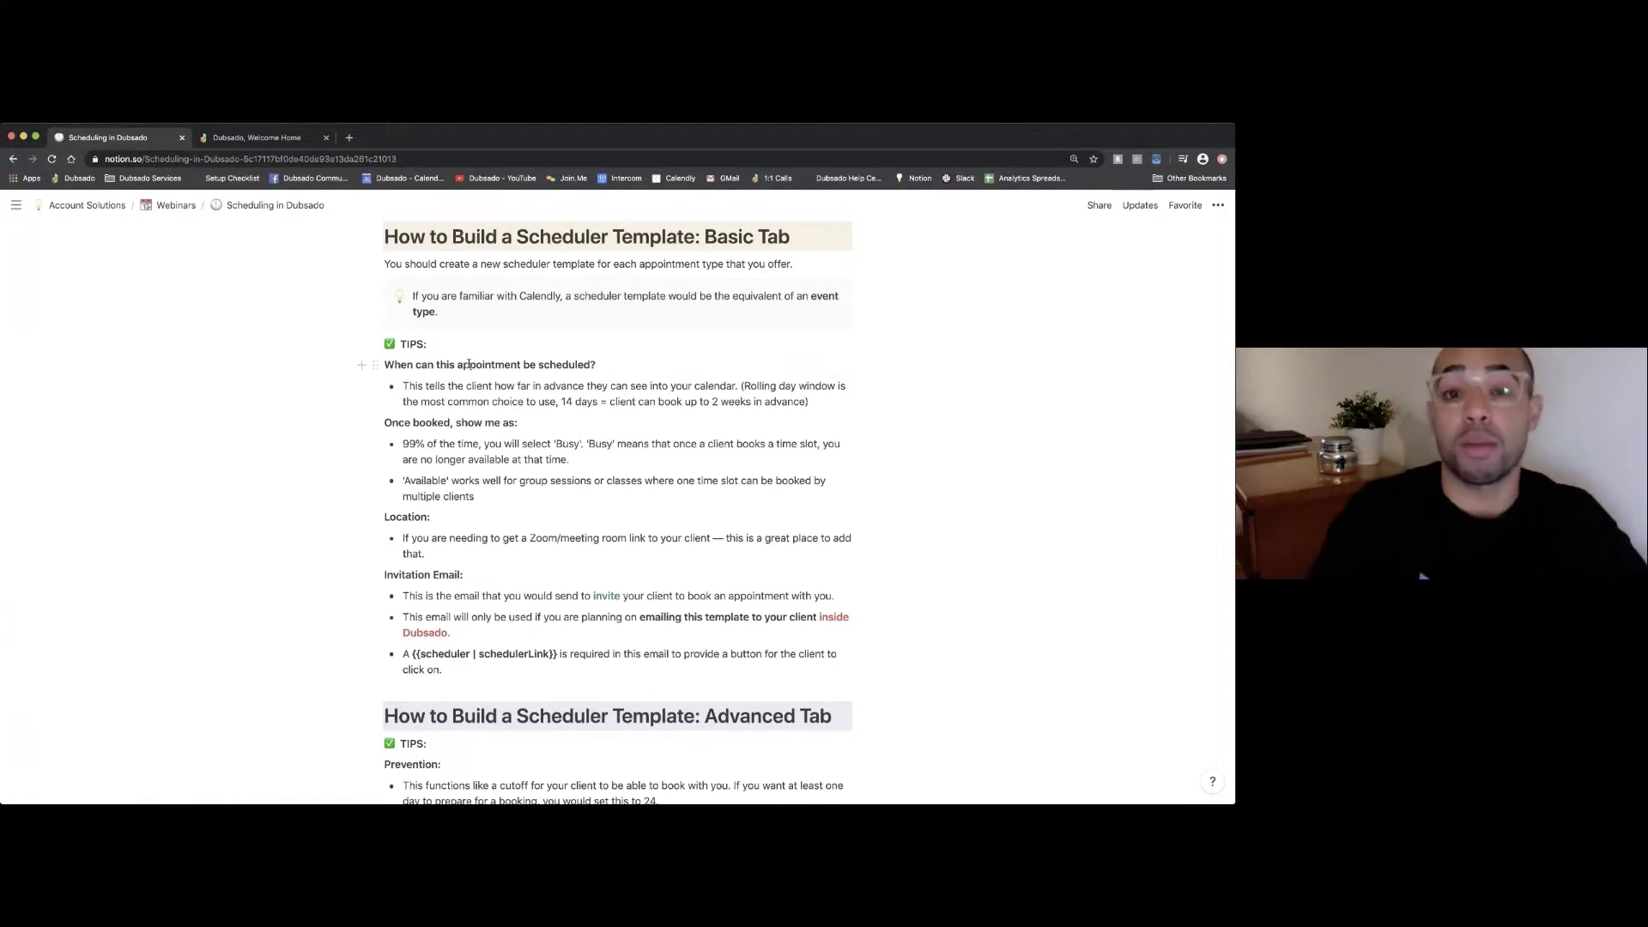
{"action": "left_click", "coordinate": [257, 139]}
{"action": "scroll", "coordinate": [544, 464], "scroll_direction": "down", "scroll_amount": 1}
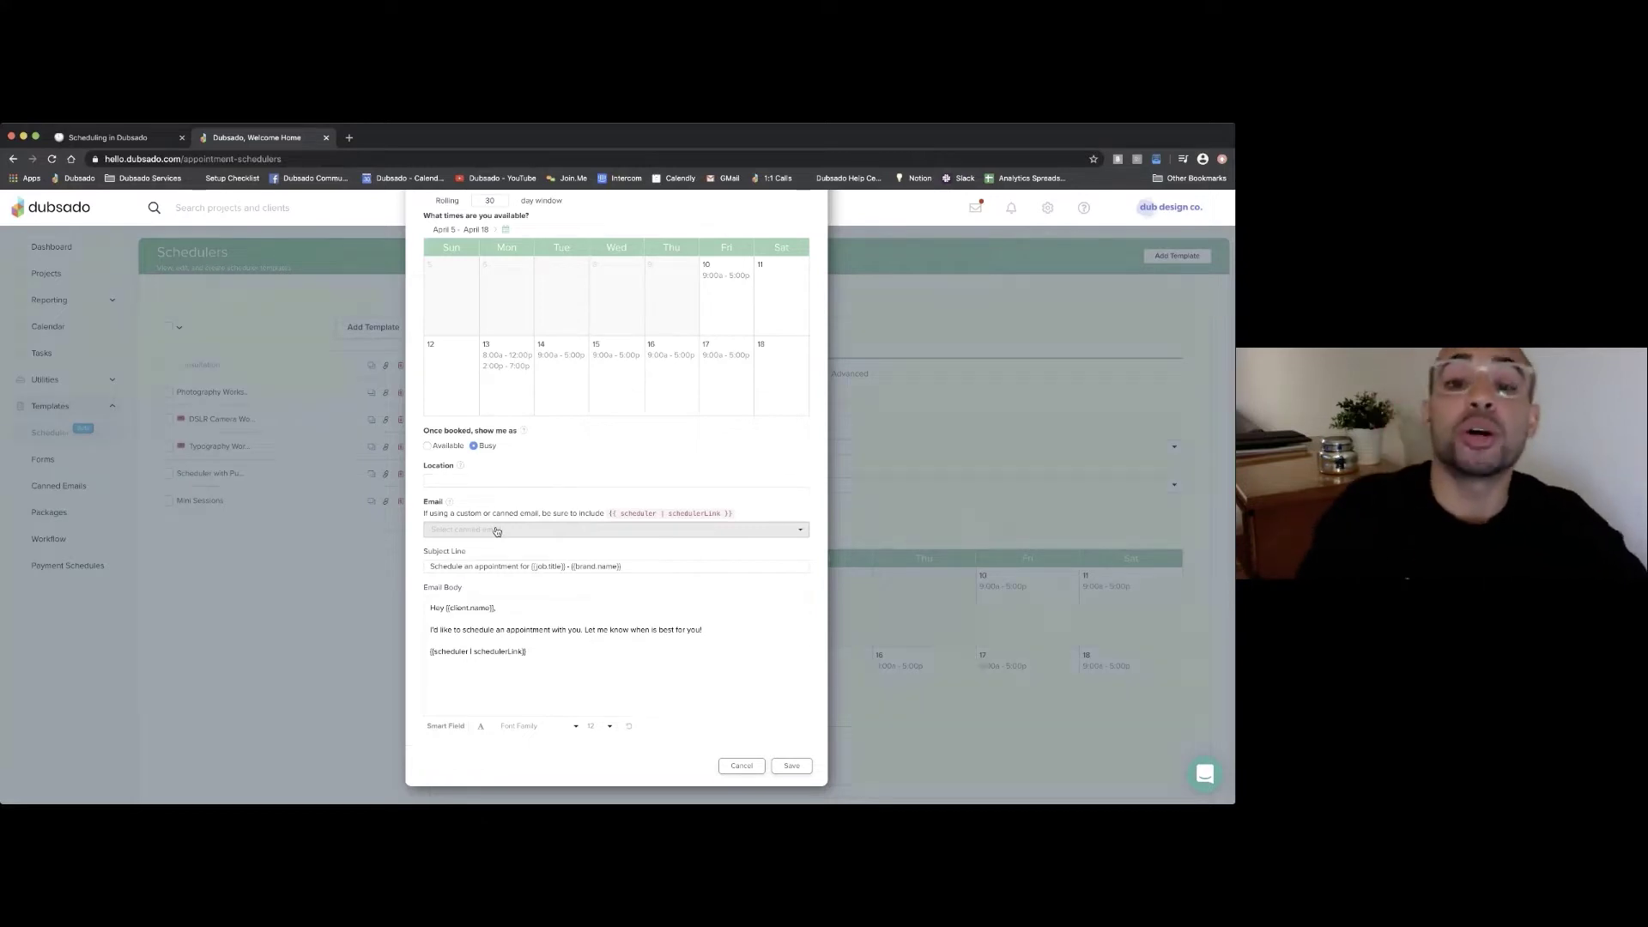
- Read the Invitation Email tips in Notion and highlight the {{scheduler | schedulerLink}} smart field in the Dubsado email body
{"action": "left_click", "coordinate": [109, 138]}
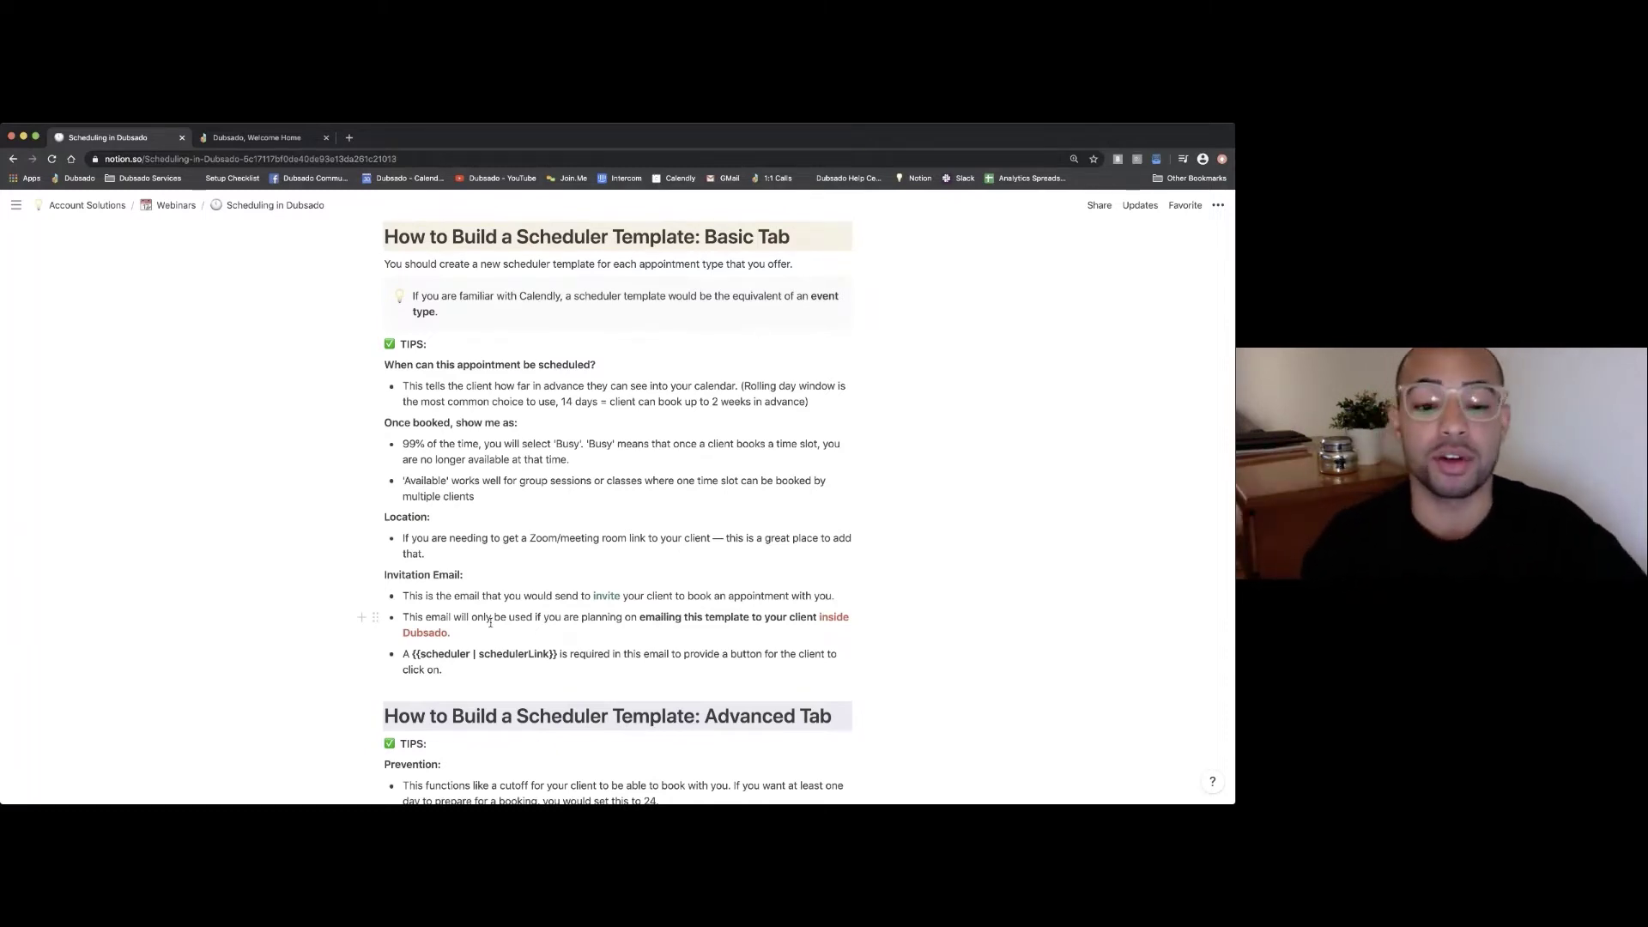
{"action": "scroll", "coordinate": [490, 624], "scroll_direction": "down", "scroll_amount": 1}
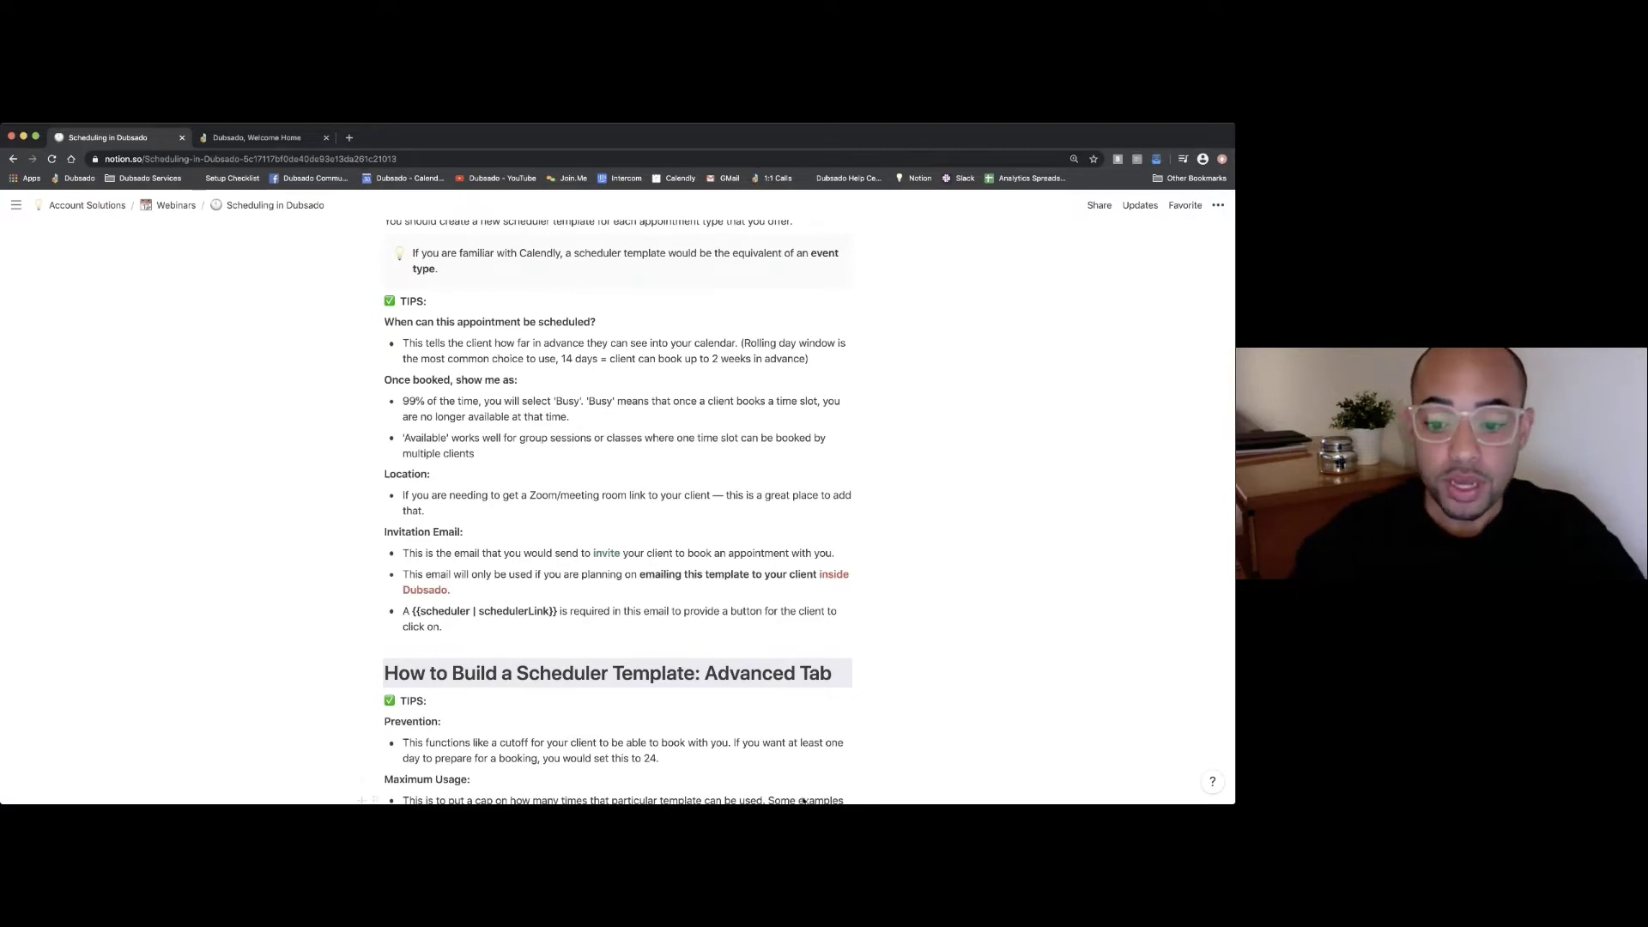
{"action": "left_click", "coordinate": [294, 144]}
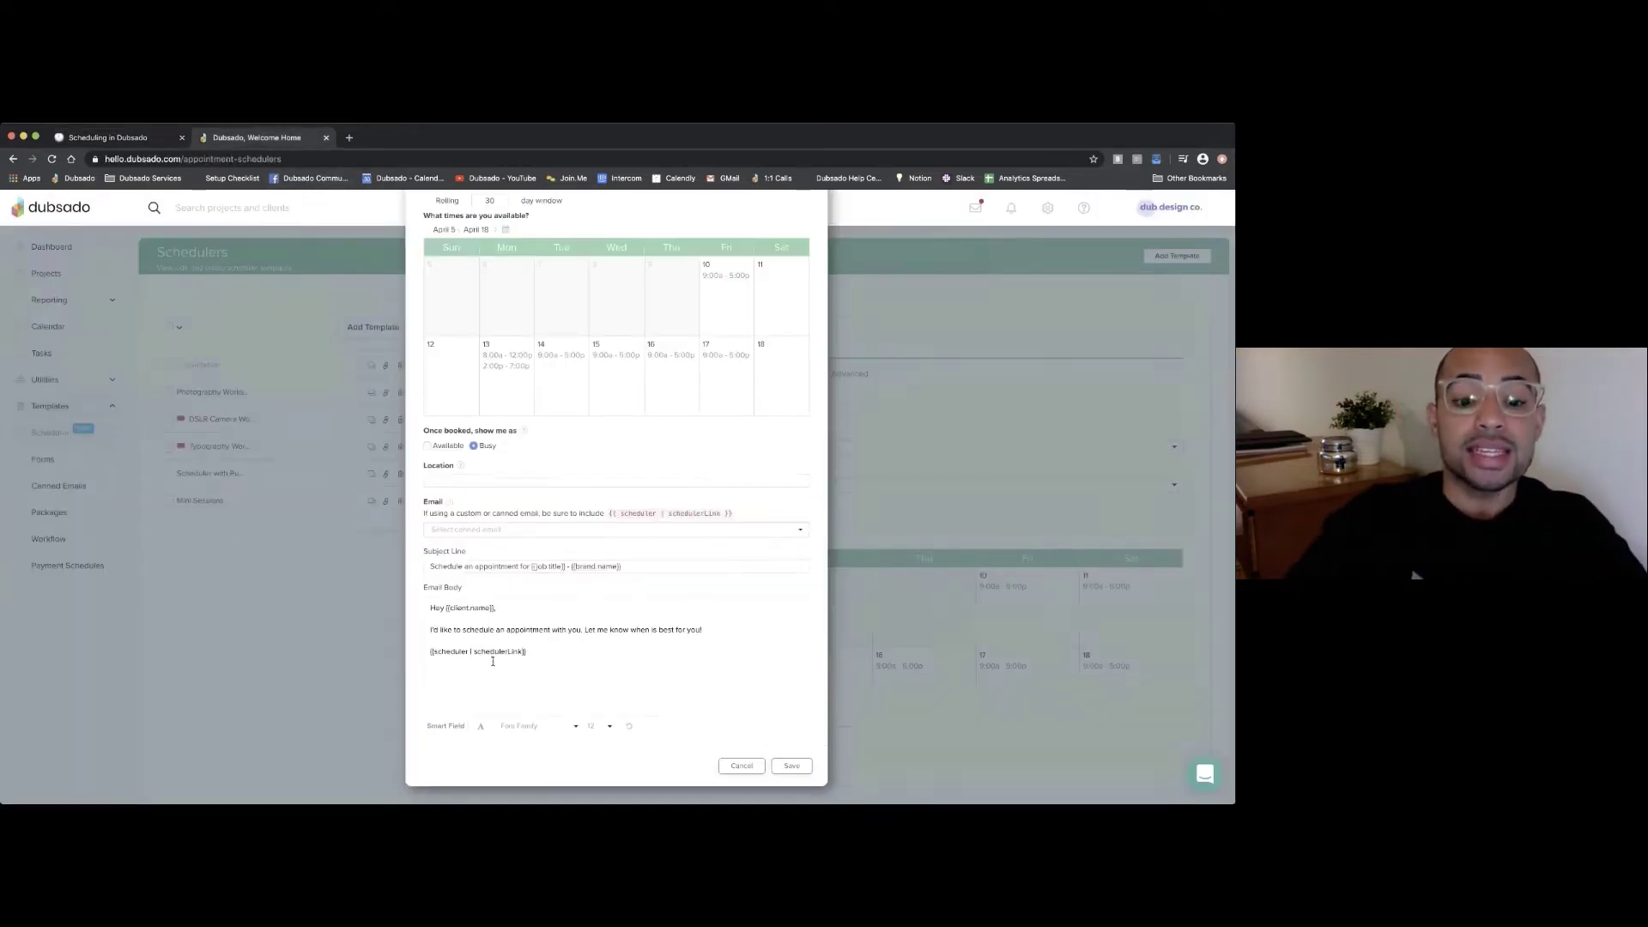
{"action": "left_click_drag", "start_coordinate": [527, 651], "coordinate": [427, 650]}
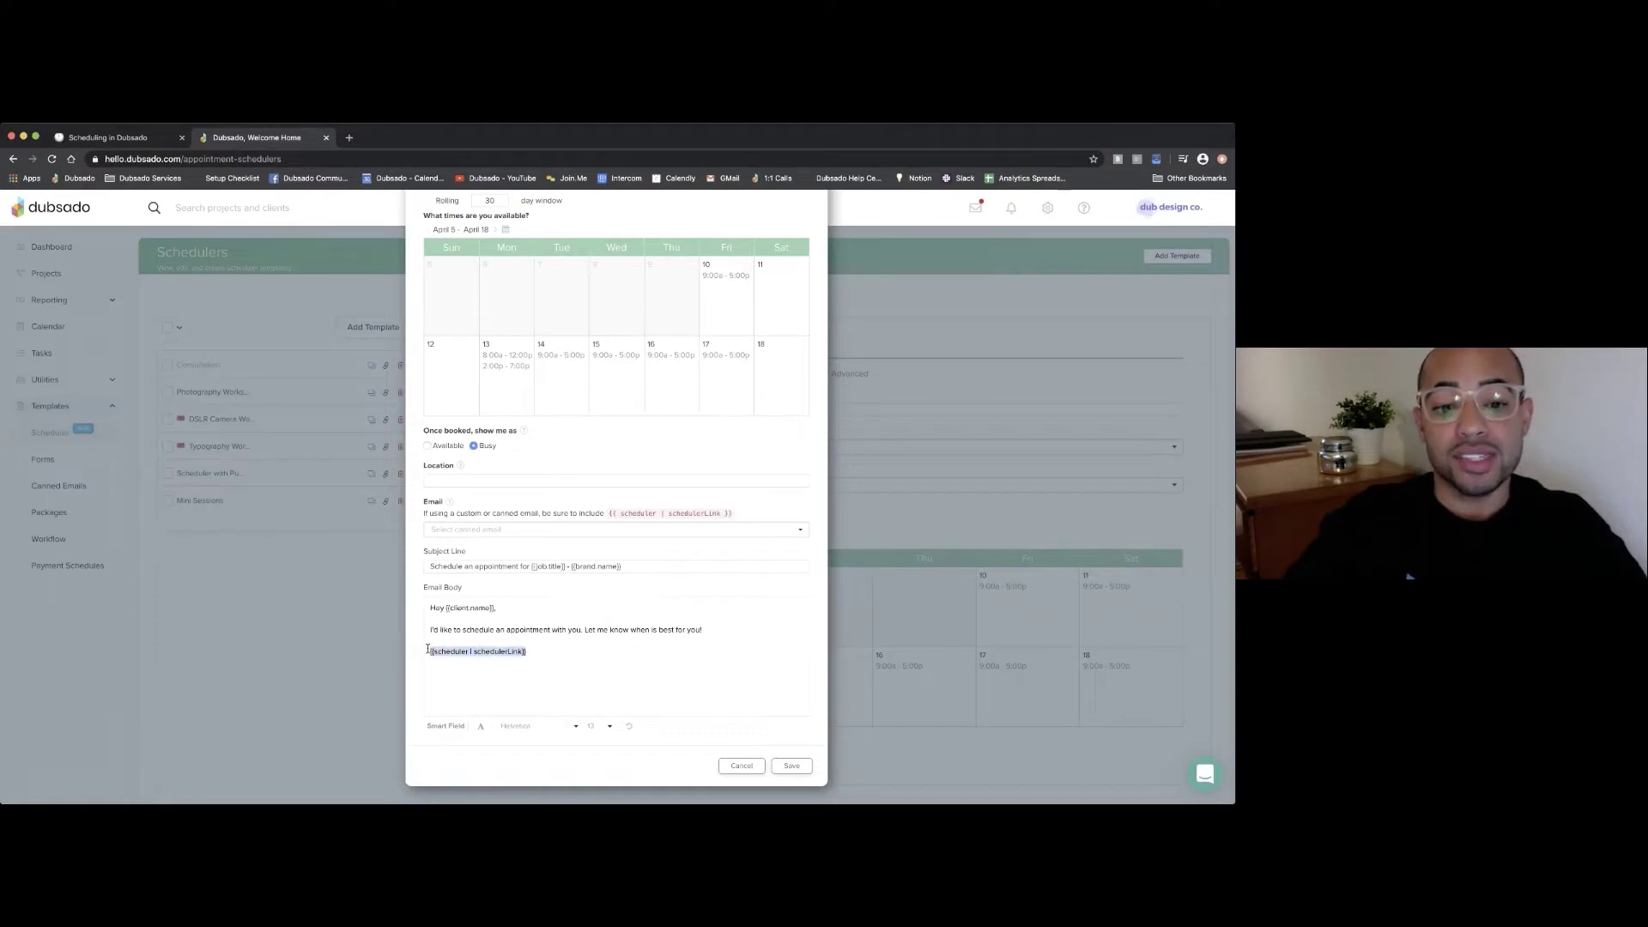
{"action": "left_click", "coordinate": [537, 650]}
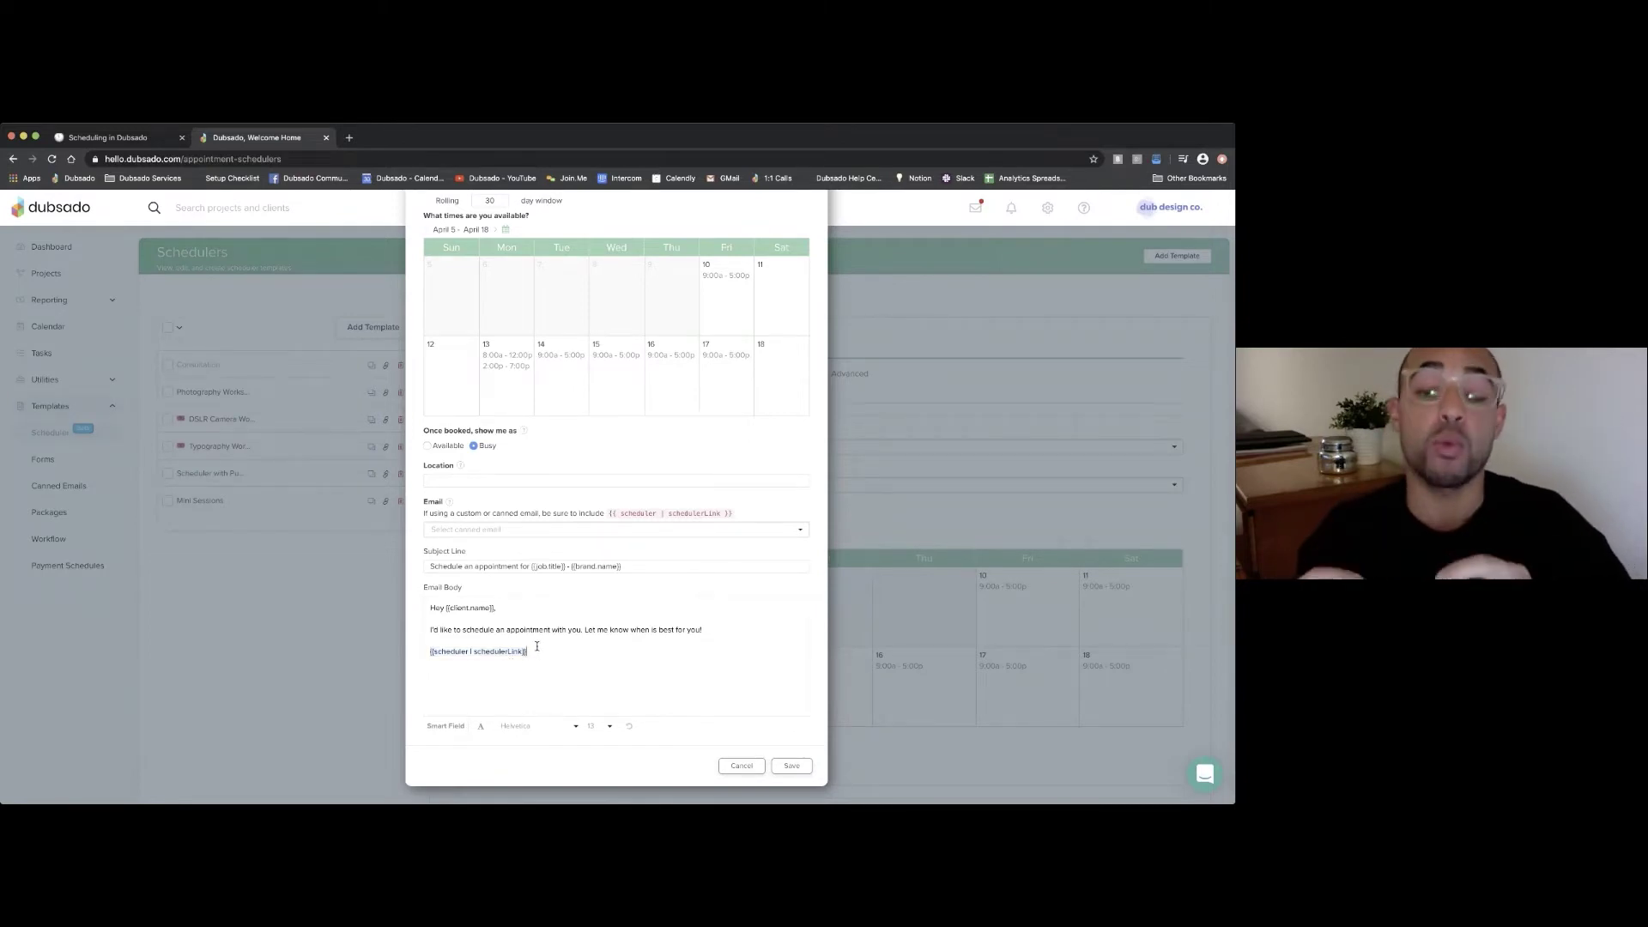
- Discard the open scheduler form and start a new one named Coffee Chat with a duration of 30 minutes
{"action": "left_click", "coordinate": [741, 766]}
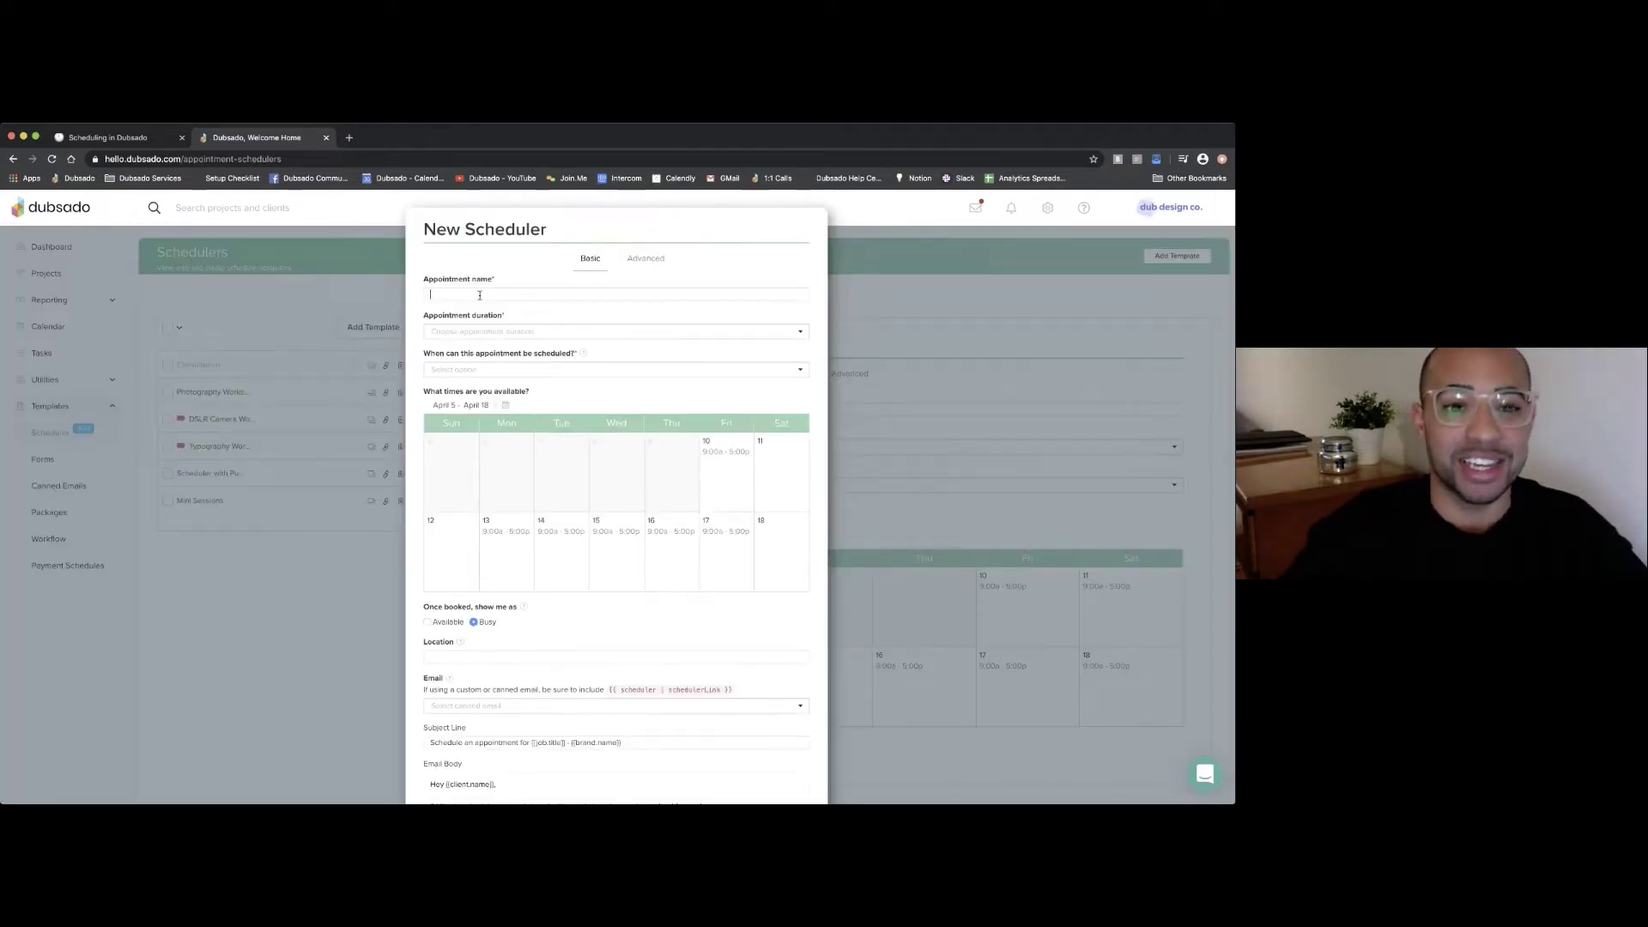
{"action": "type", "text": "Coffe"}
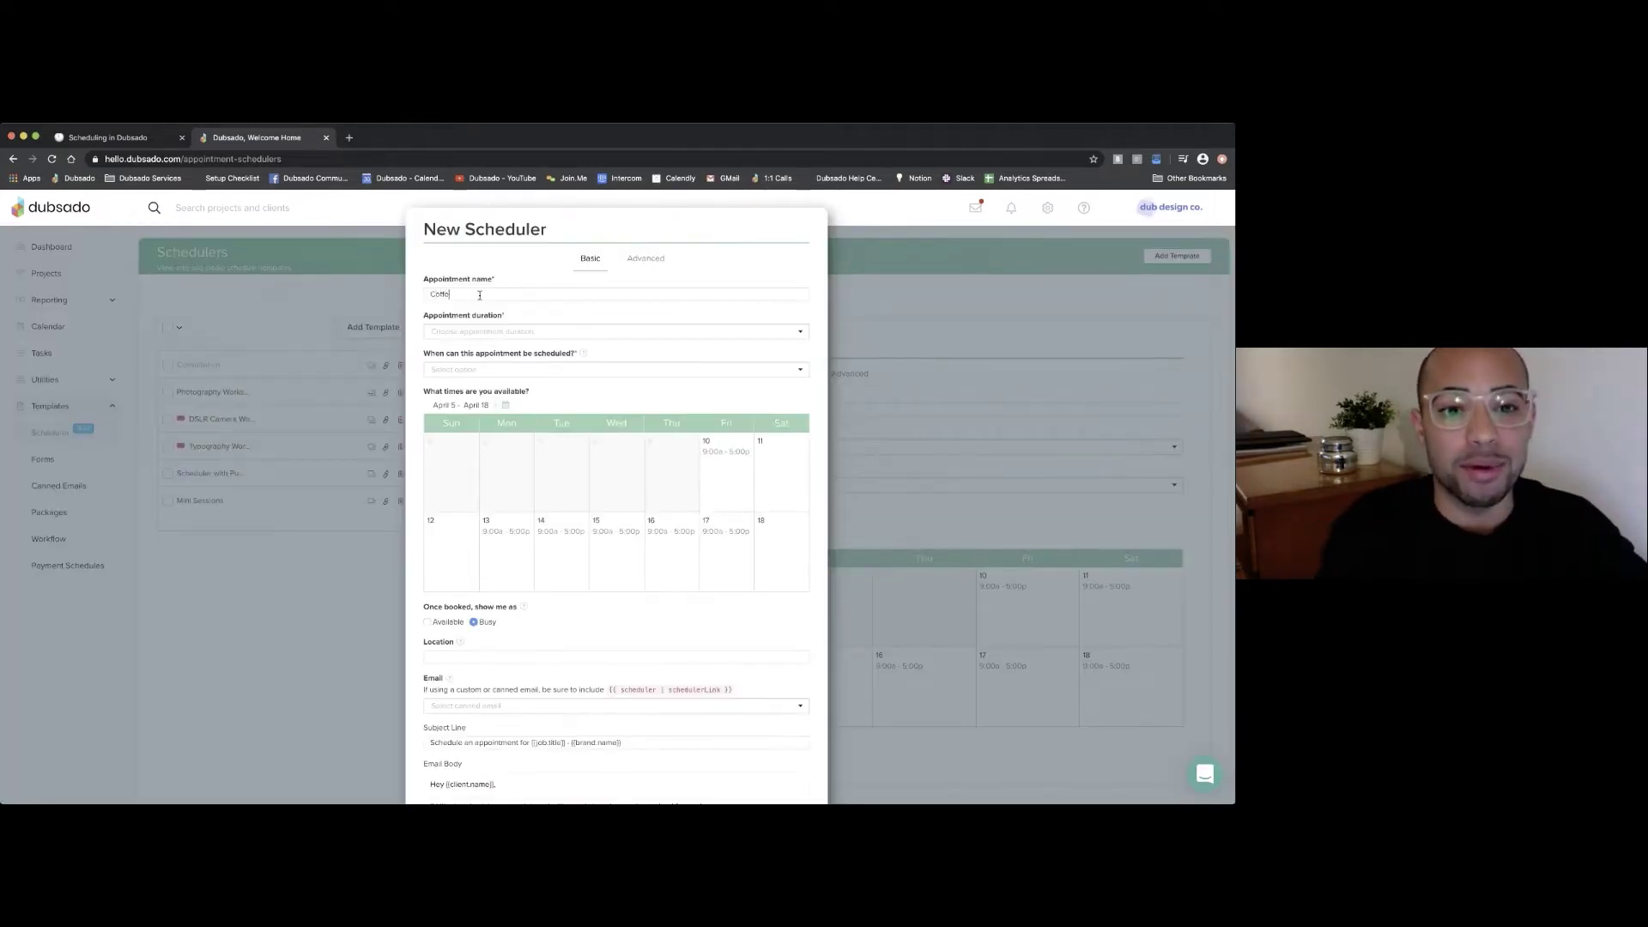
{"action": "type", "text": "e Chat"}
{"action": "left_click", "coordinate": [480, 333]}
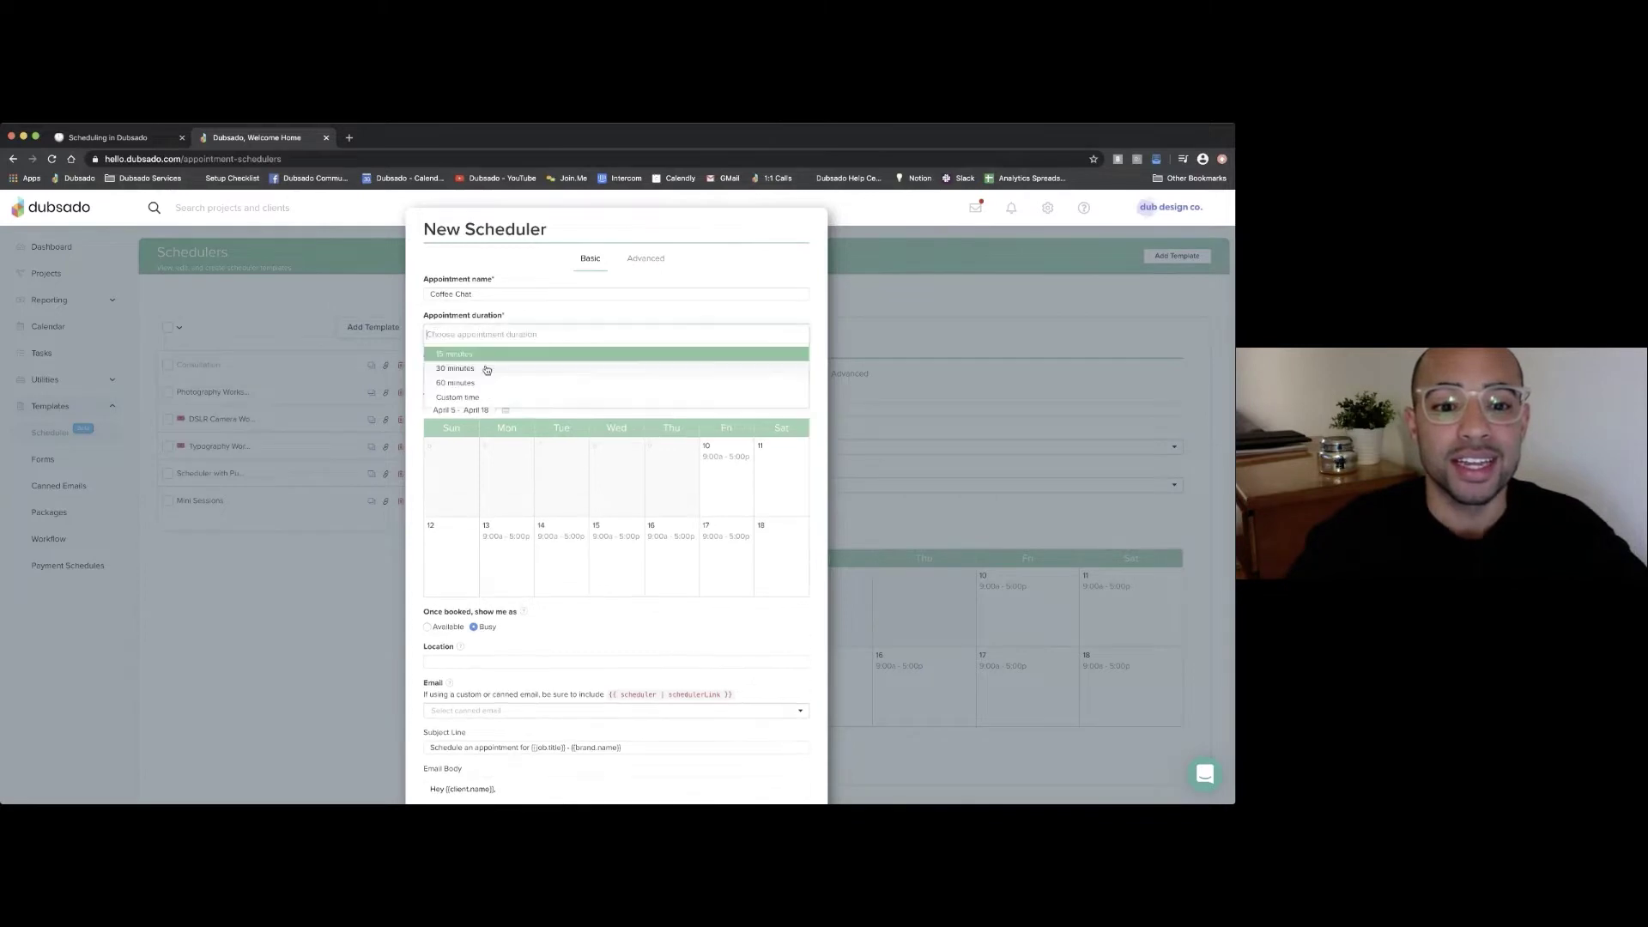
{"action": "left_click", "coordinate": [480, 368]}
- Let the appointment be scheduled within a rolling 14 day window and review the rest of the basic settings
{"action": "left_click", "coordinate": [481, 371]}
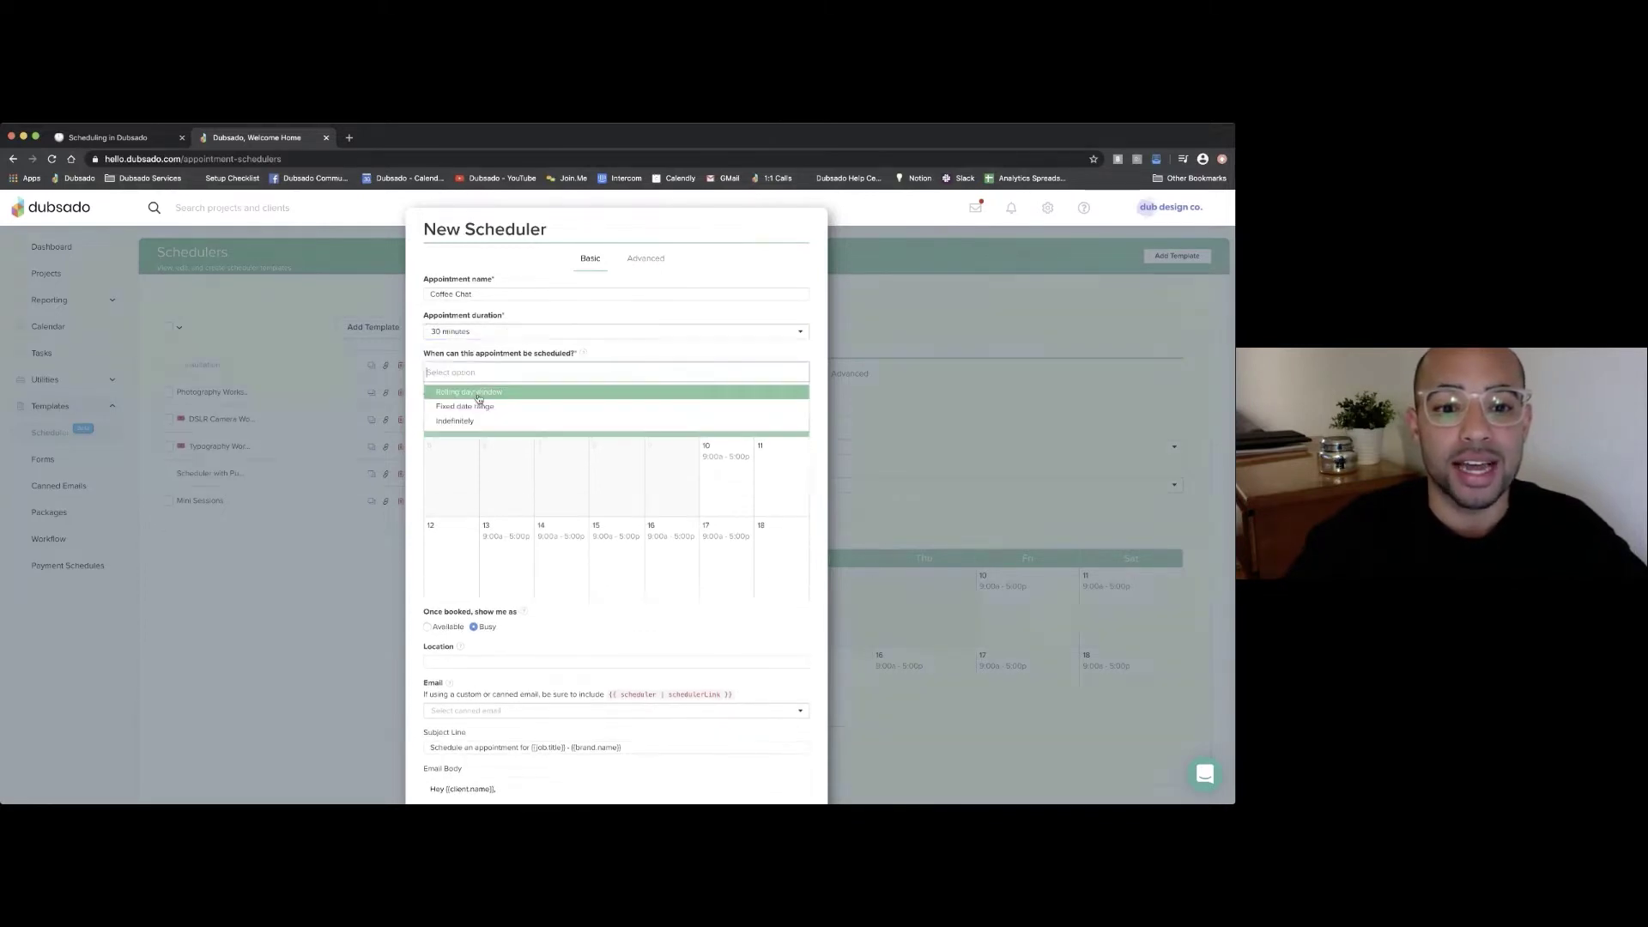
{"action": "left_click", "coordinate": [481, 392]}
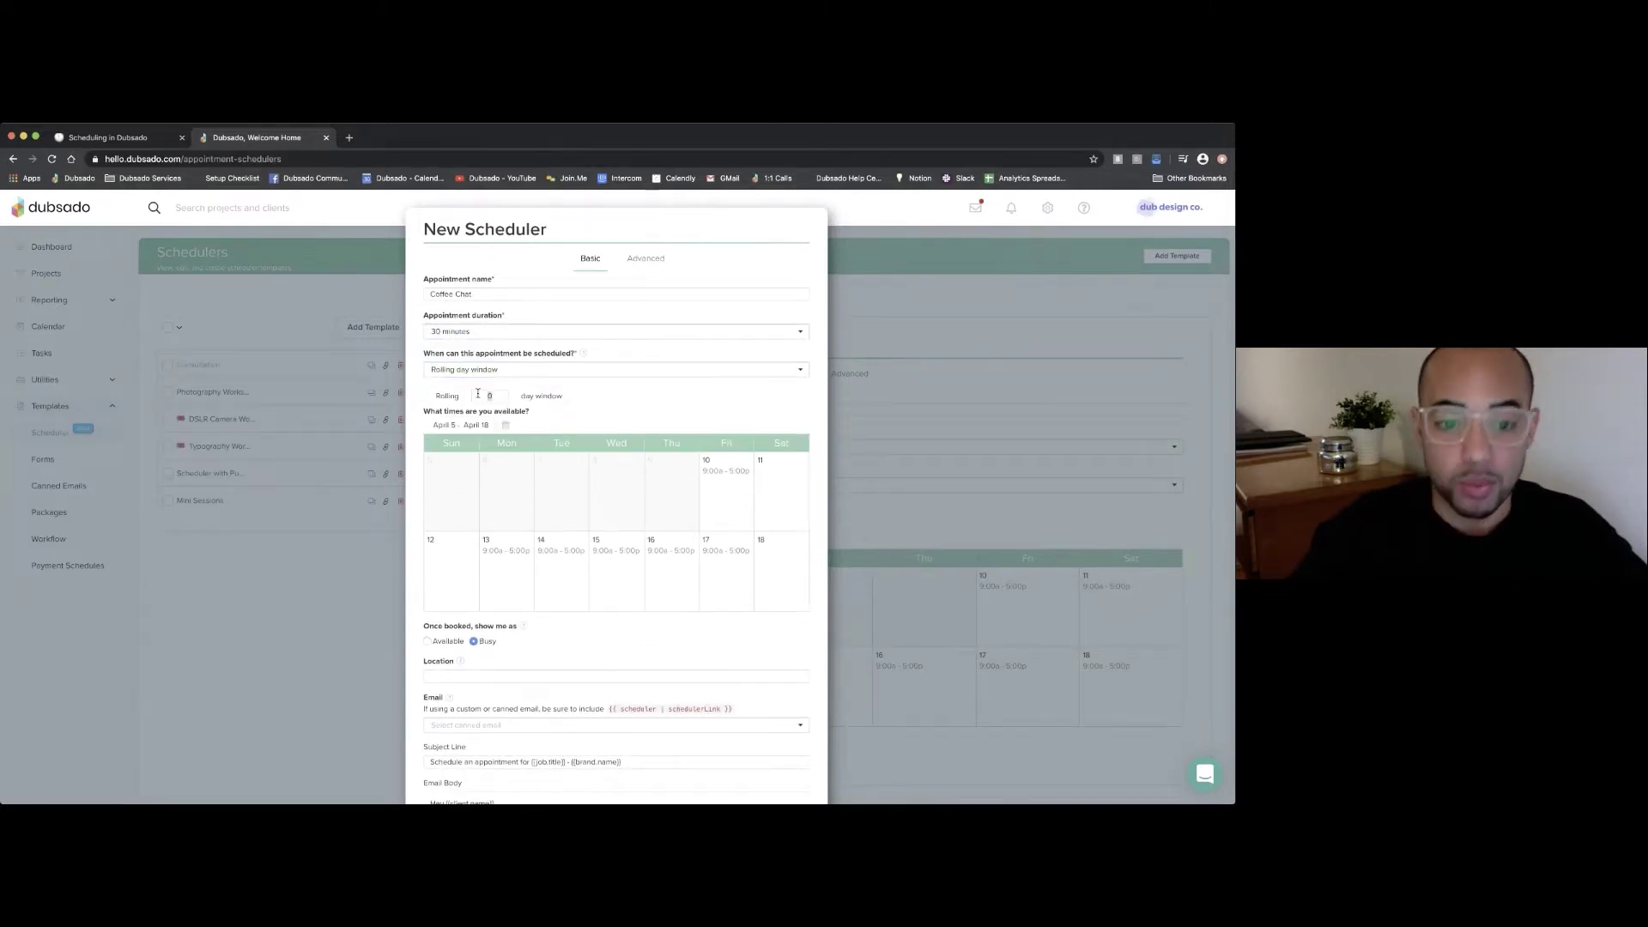
{"action": "scroll", "coordinate": [600, 404], "scroll_direction": "down", "scroll_amount": 5}
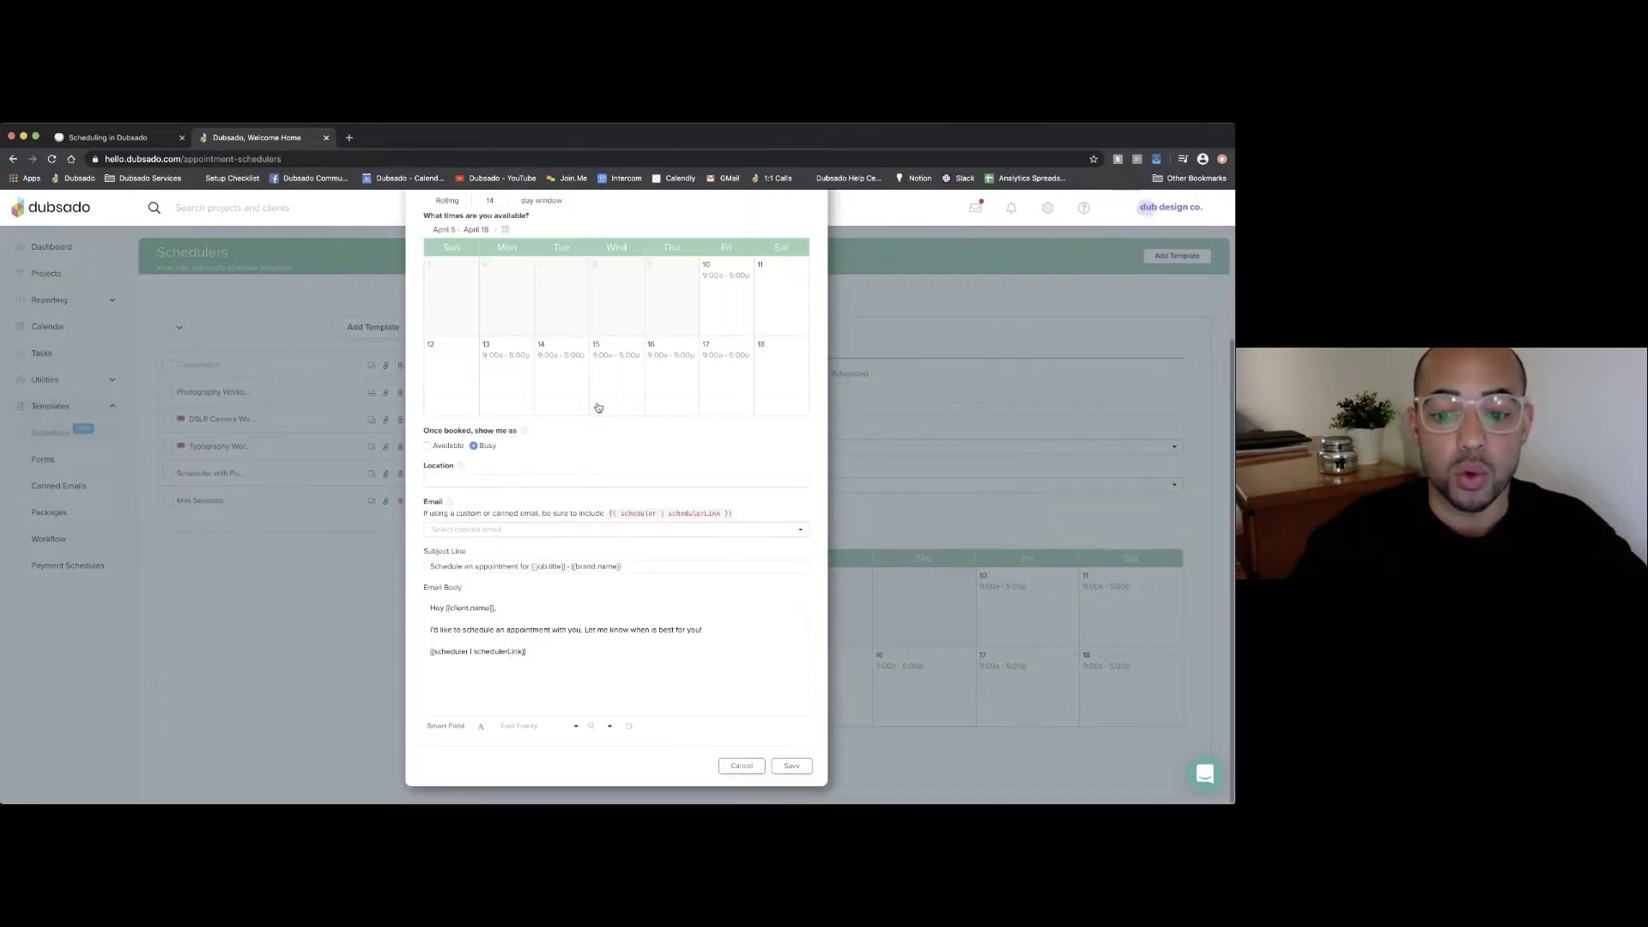
- Open the scheduler's advanced settings, switch to the Notion notes and read the Advanced Tab tip on Prevention
{"action": "scroll", "coordinate": [616, 374], "scroll_direction": "up", "scroll_amount": 5}
{"action": "left_click", "coordinate": [646, 261]}
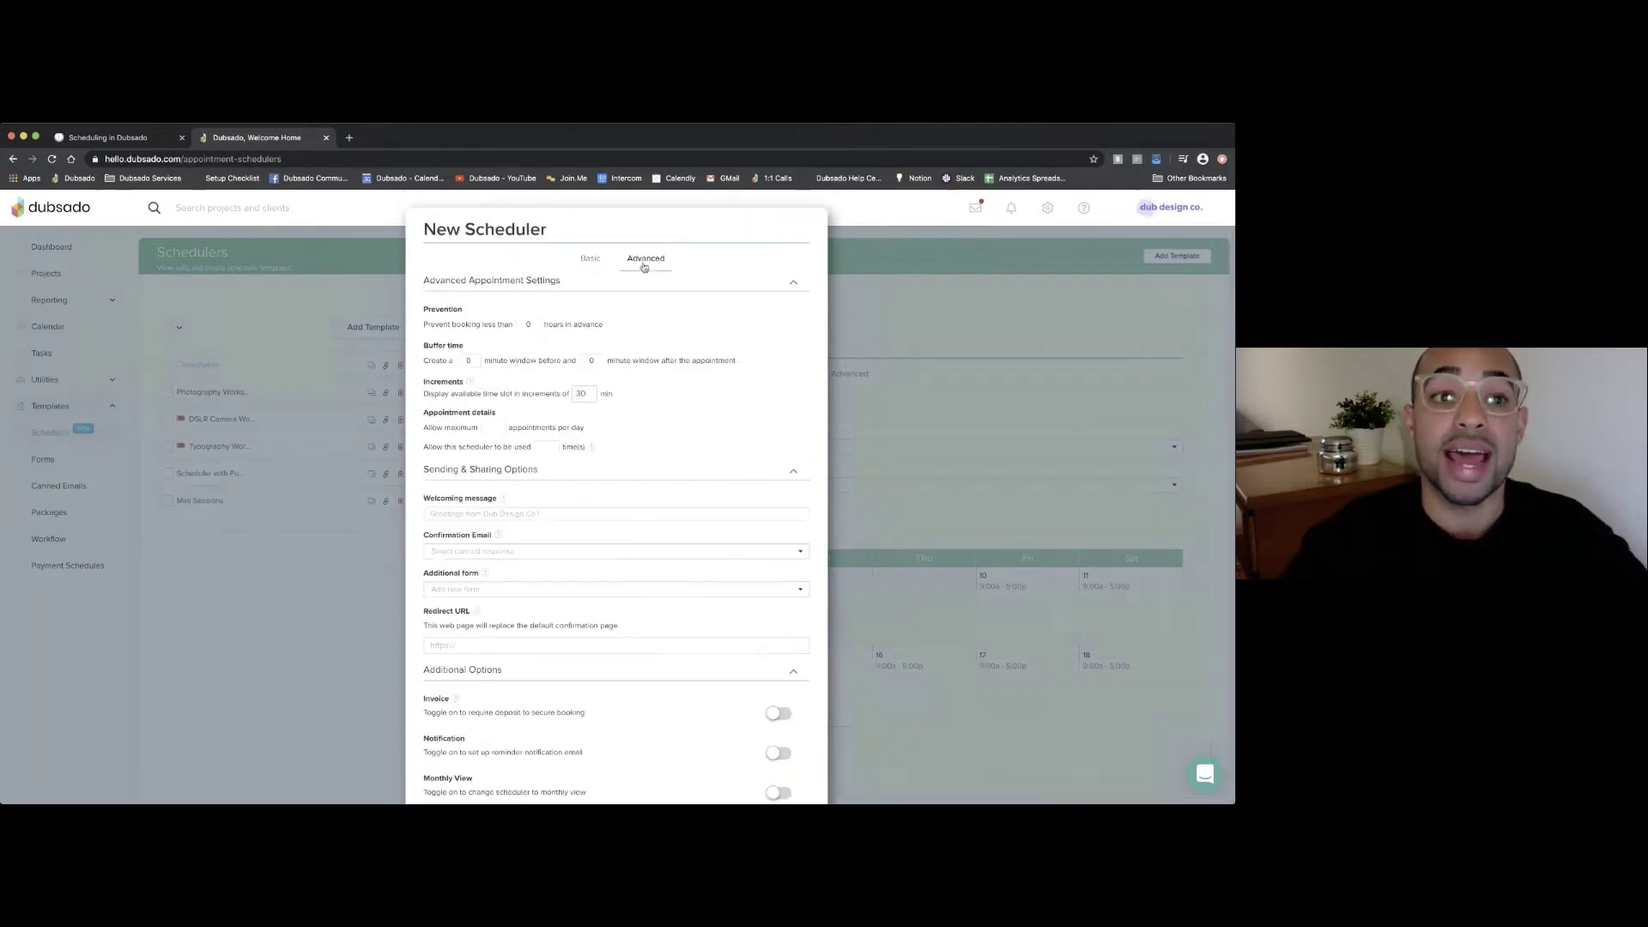
{"action": "left_click", "coordinate": [112, 137]}
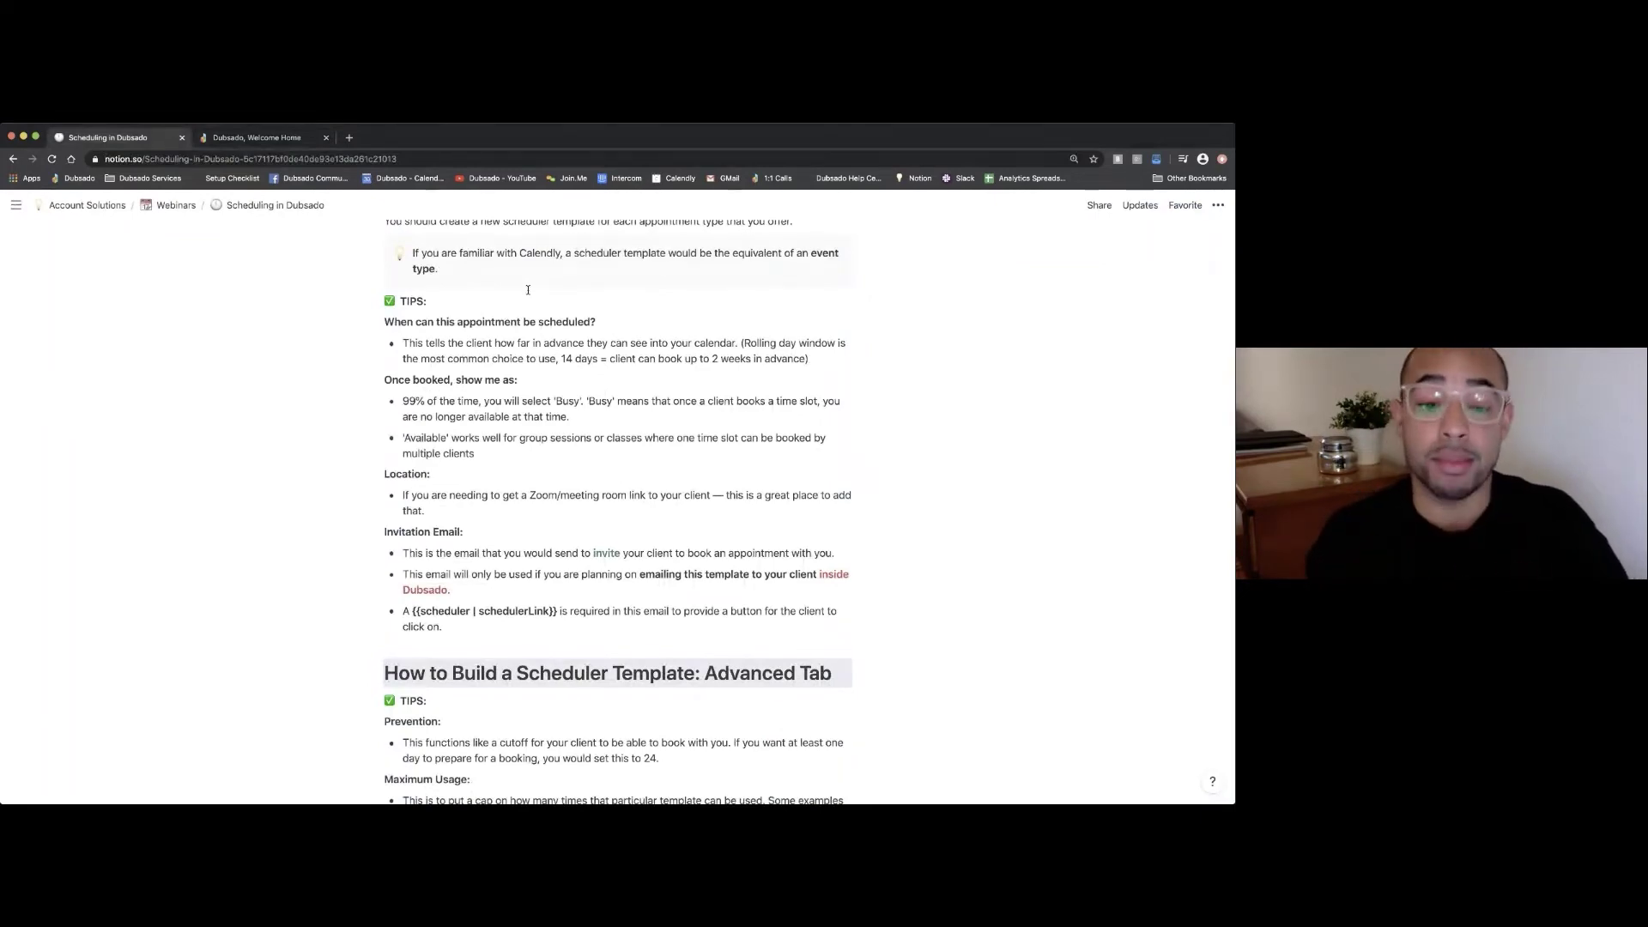
{"action": "scroll", "coordinate": [520, 359], "scroll_direction": "down", "scroll_amount": 5}
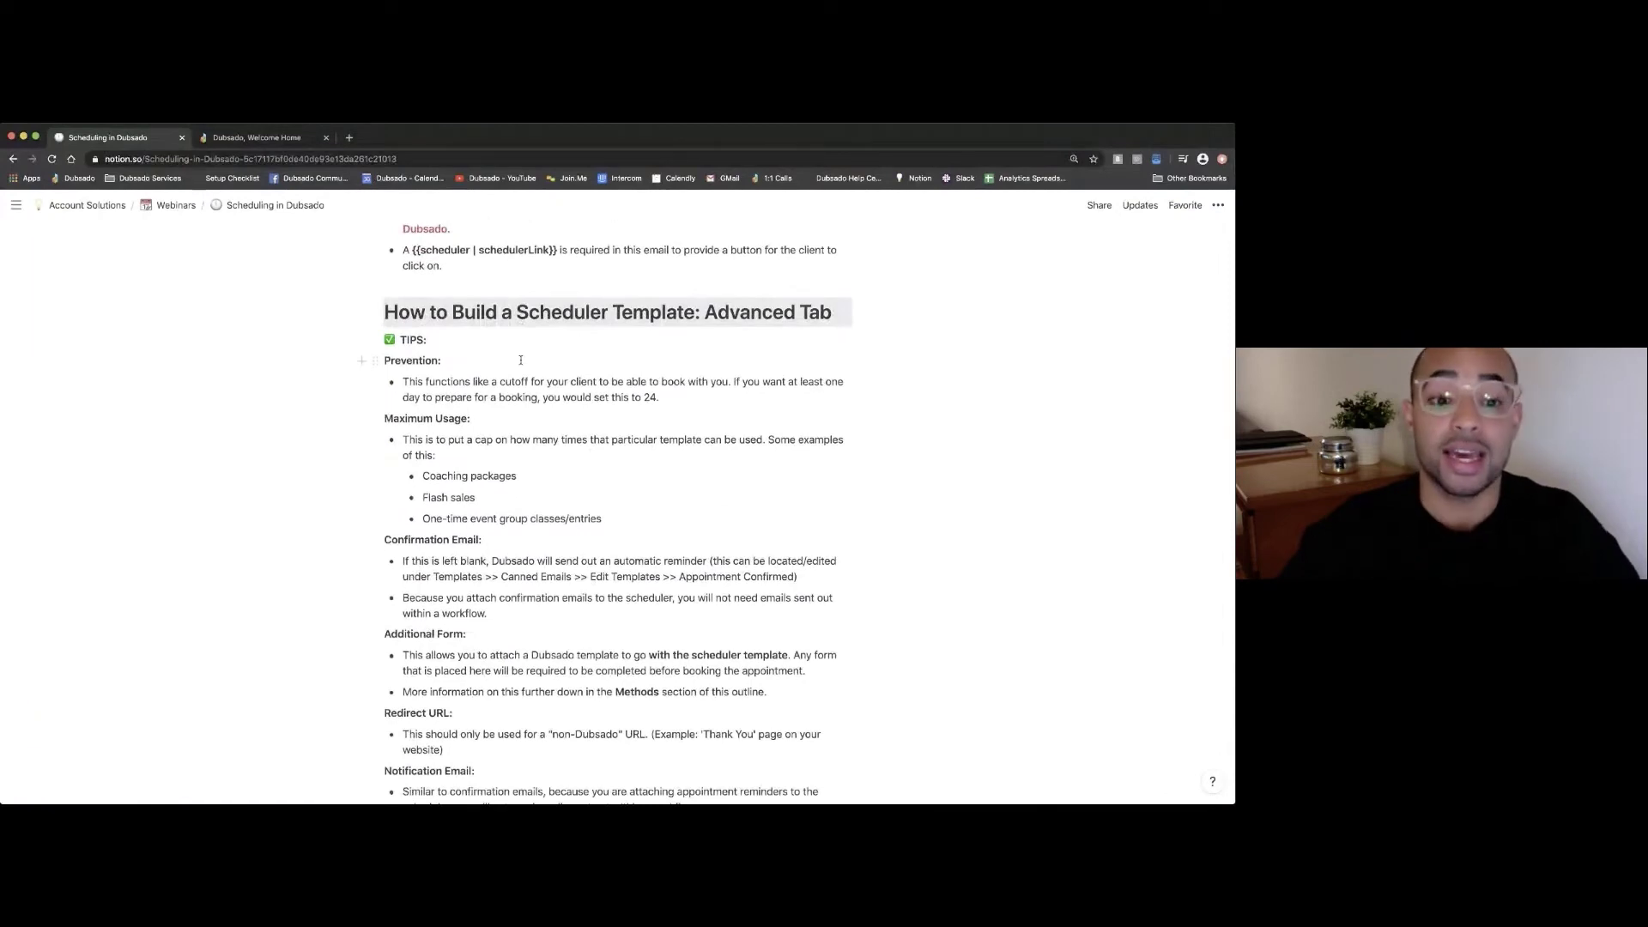
- Check the Prevention tip against the Dubsado form and prevent bookings less than 24 hours in advance
{"action": "left_click", "coordinate": [283, 137]}
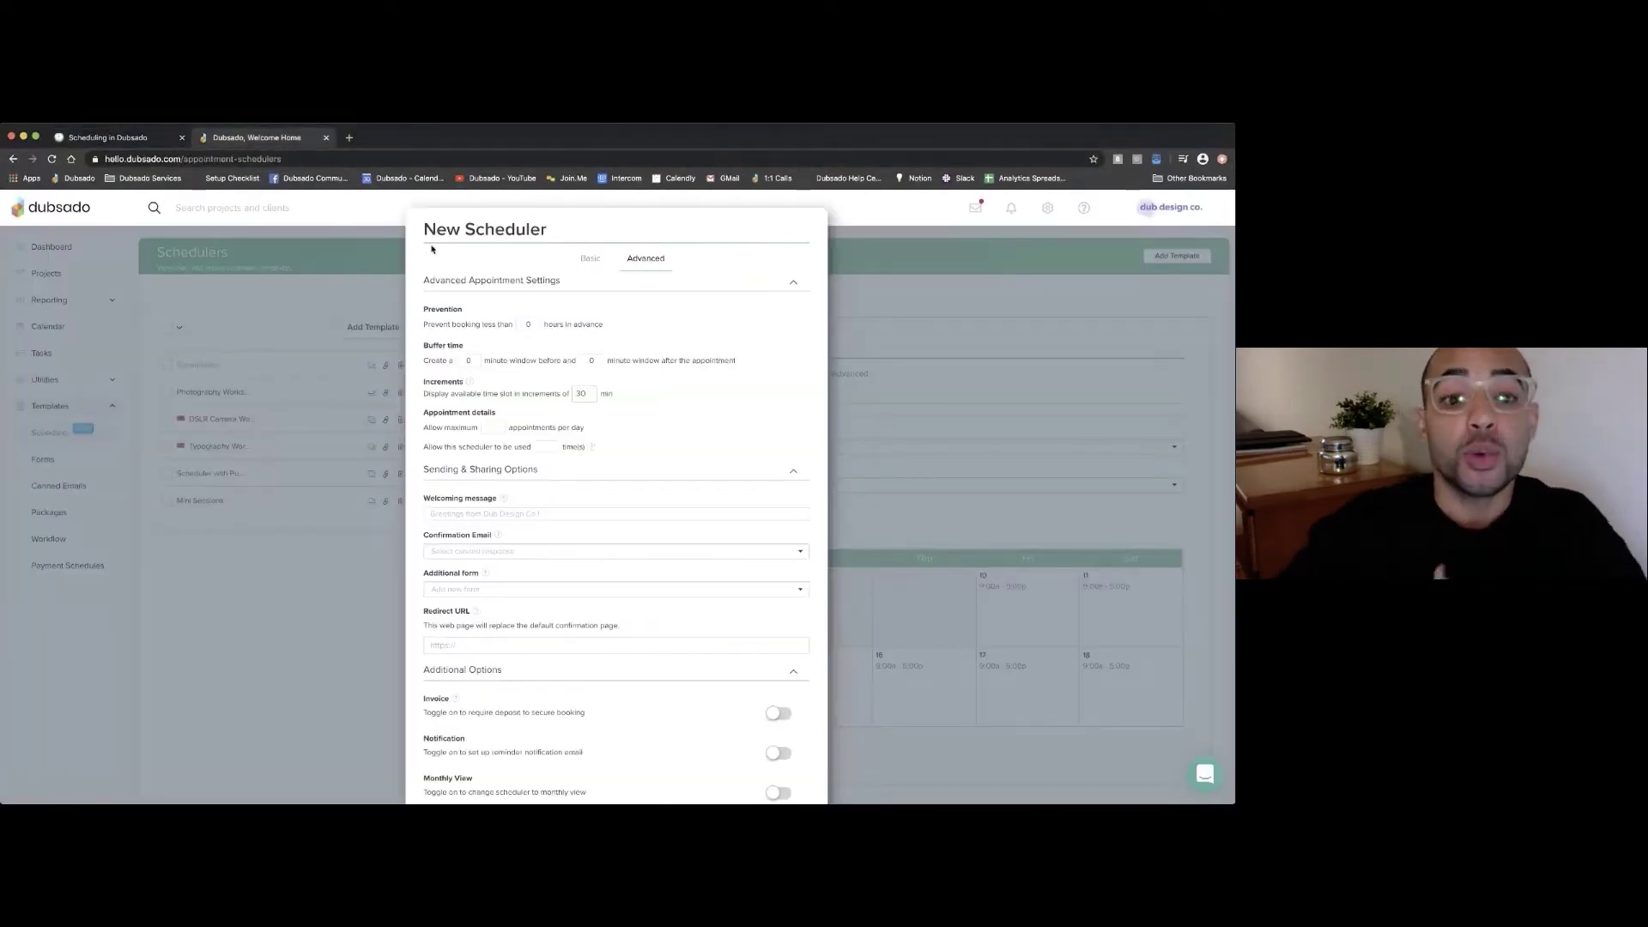
{"action": "scroll", "coordinate": [531, 296], "scroll_direction": "down", "scroll_amount": 1}
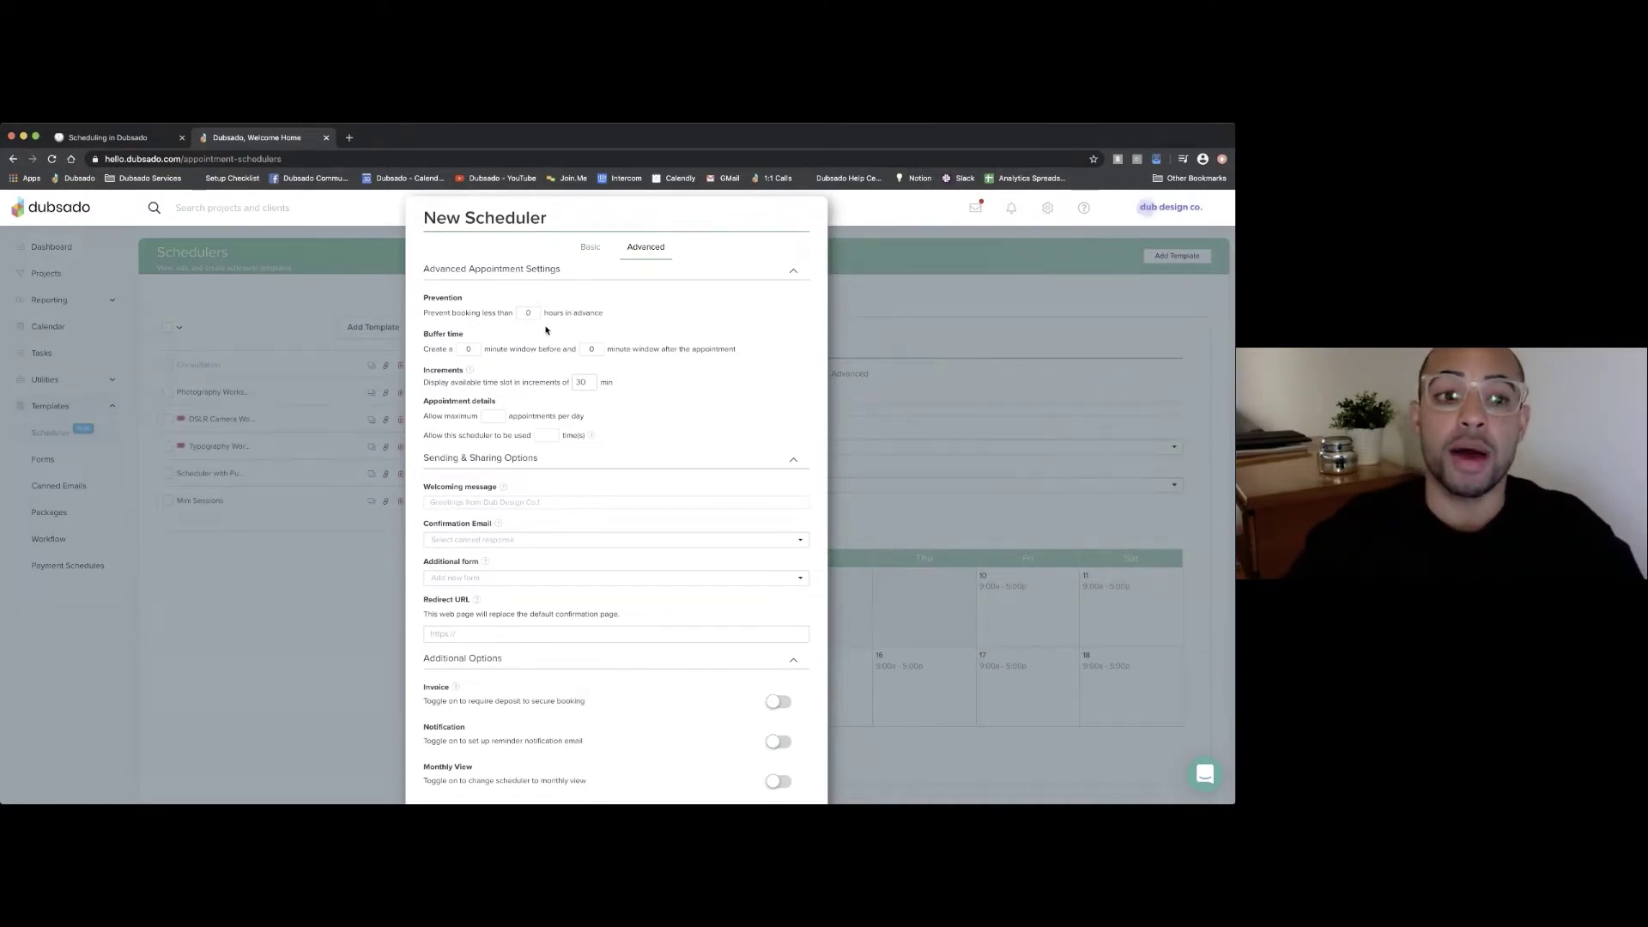
{"action": "left_click", "coordinate": [146, 139]}
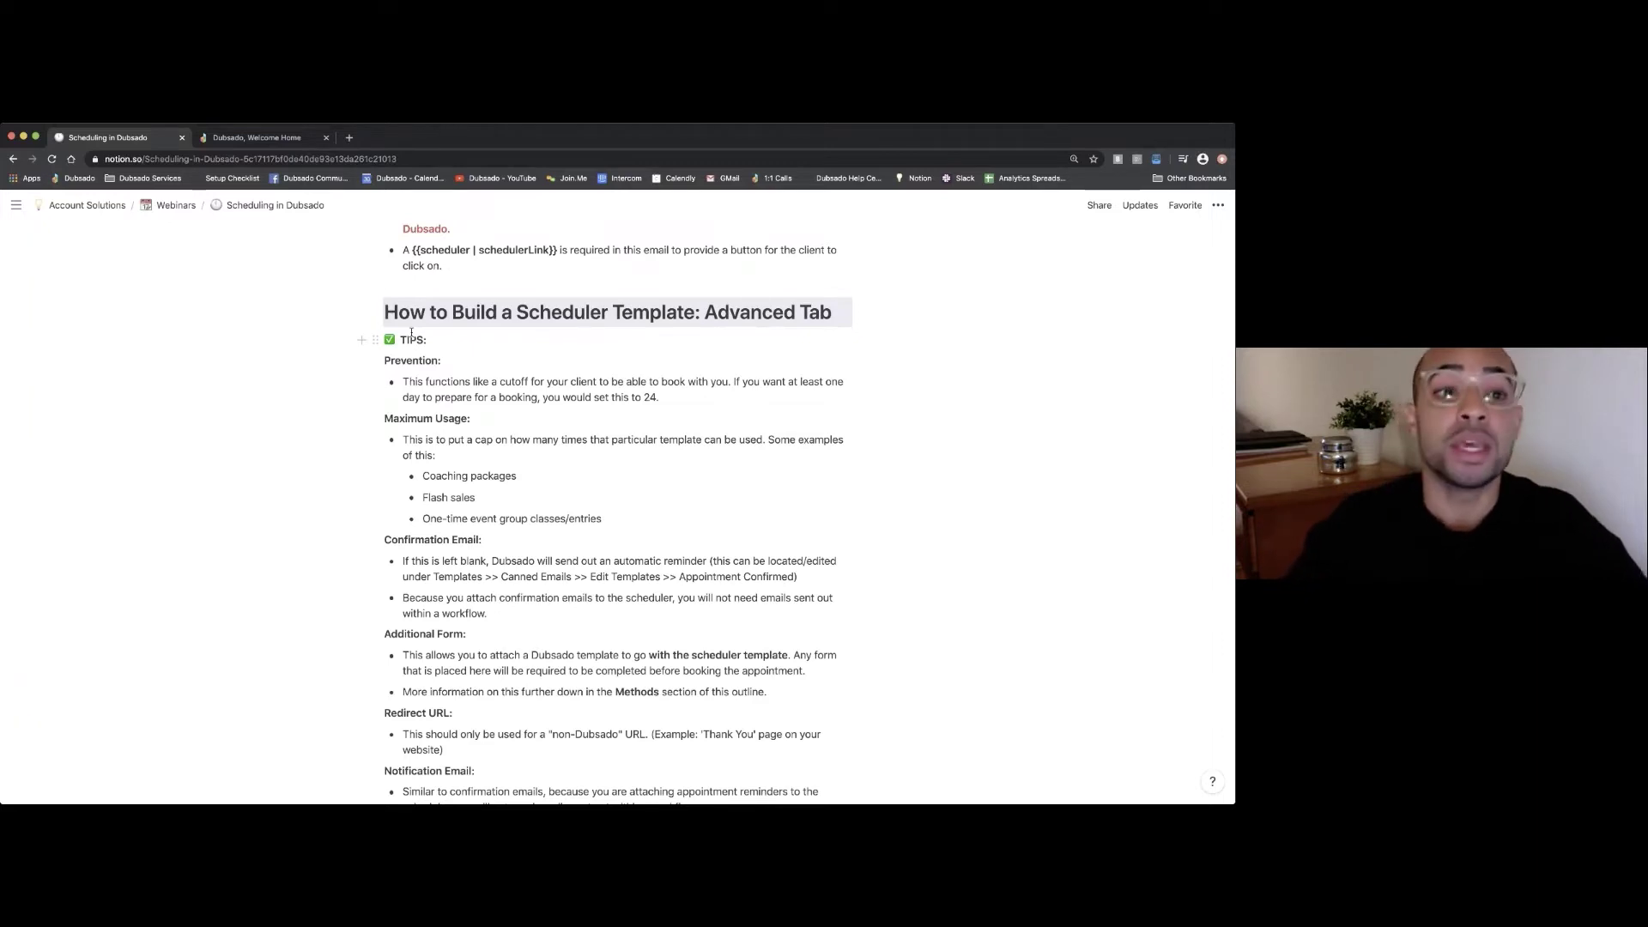
{"action": "left_click", "coordinate": [253, 138]}
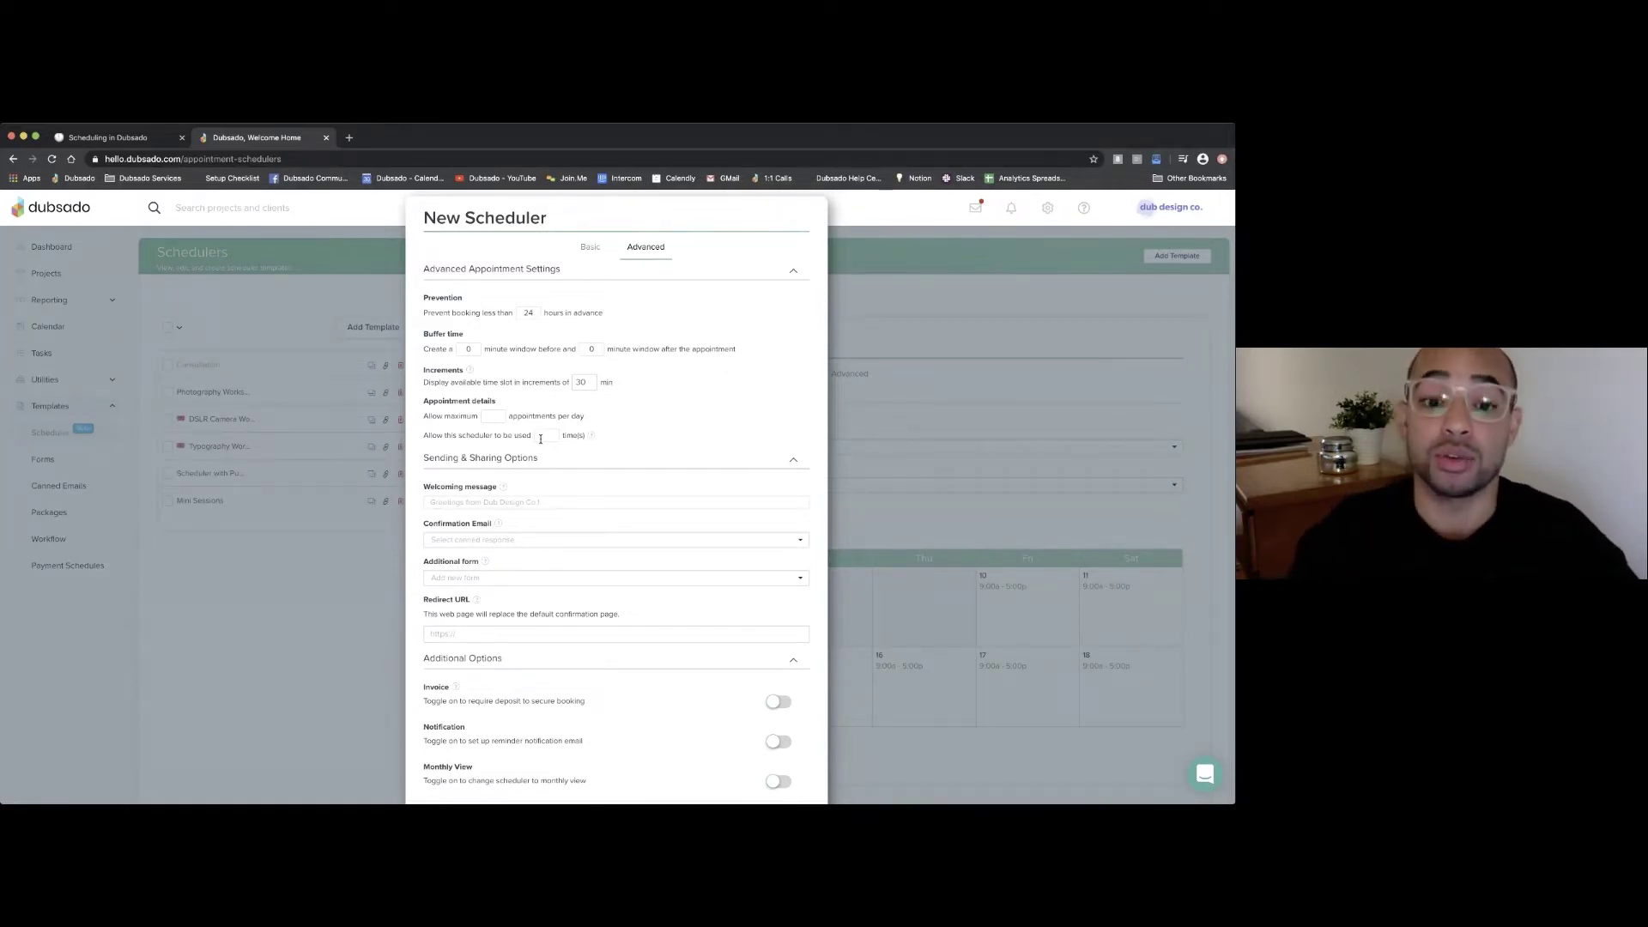
- Read the Maximum Usage tips in the Notion notes and return to the usage limits in the Dubsado scheduler form
{"action": "left_click", "coordinate": [147, 139]}
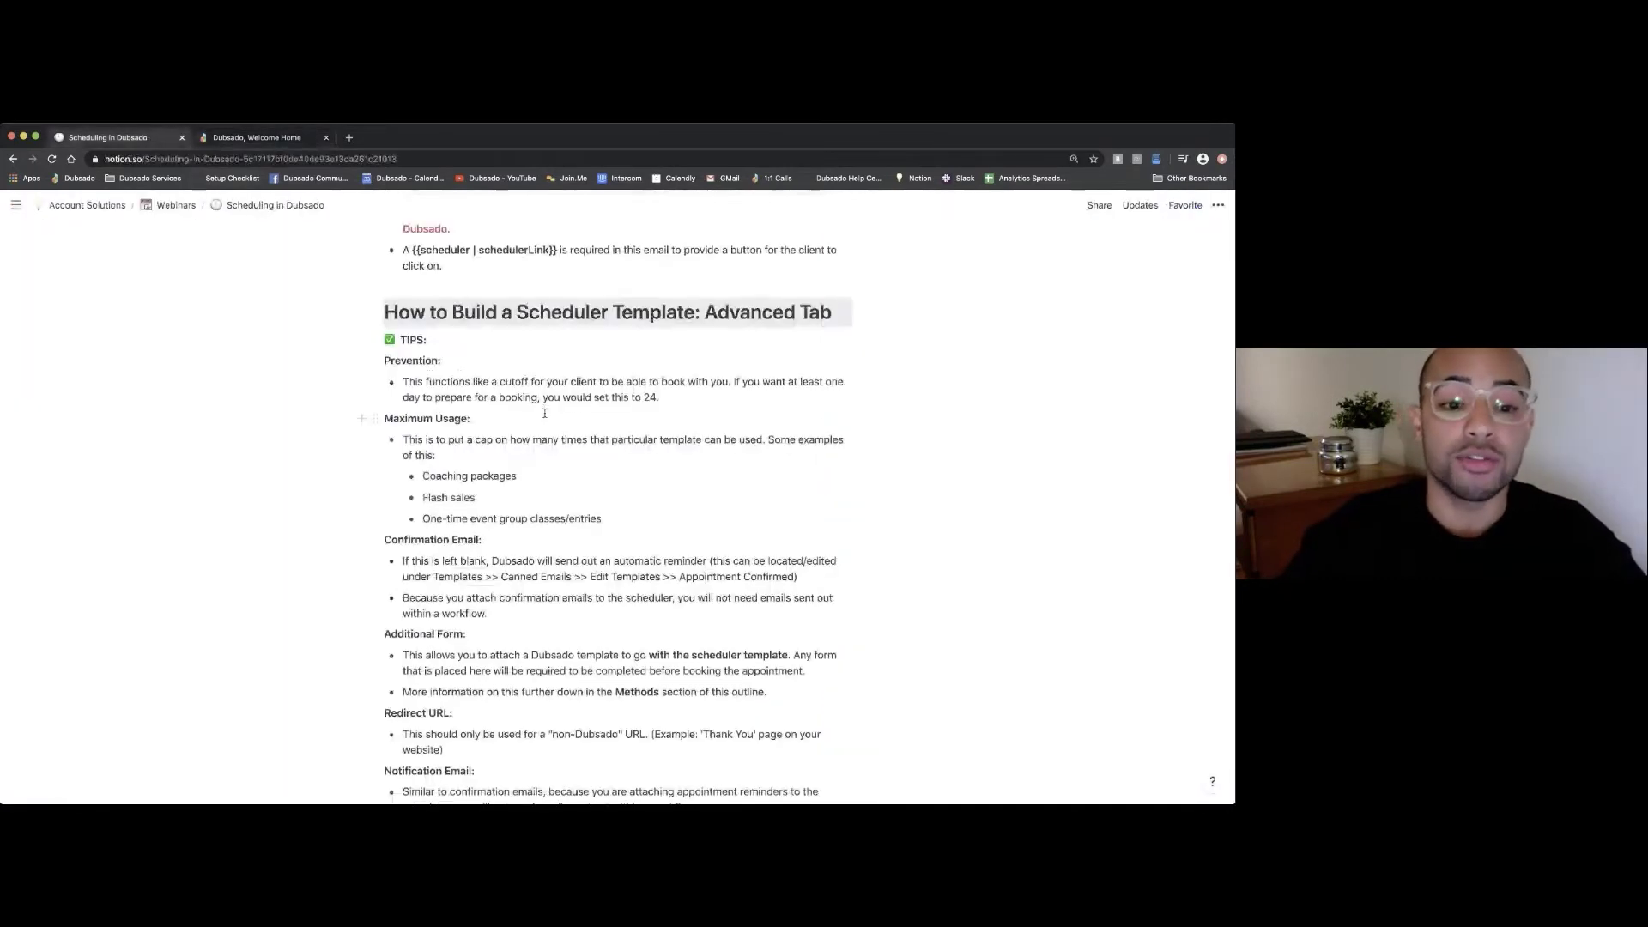
{"action": "scroll", "coordinate": [545, 413], "scroll_direction": "down", "scroll_amount": 1}
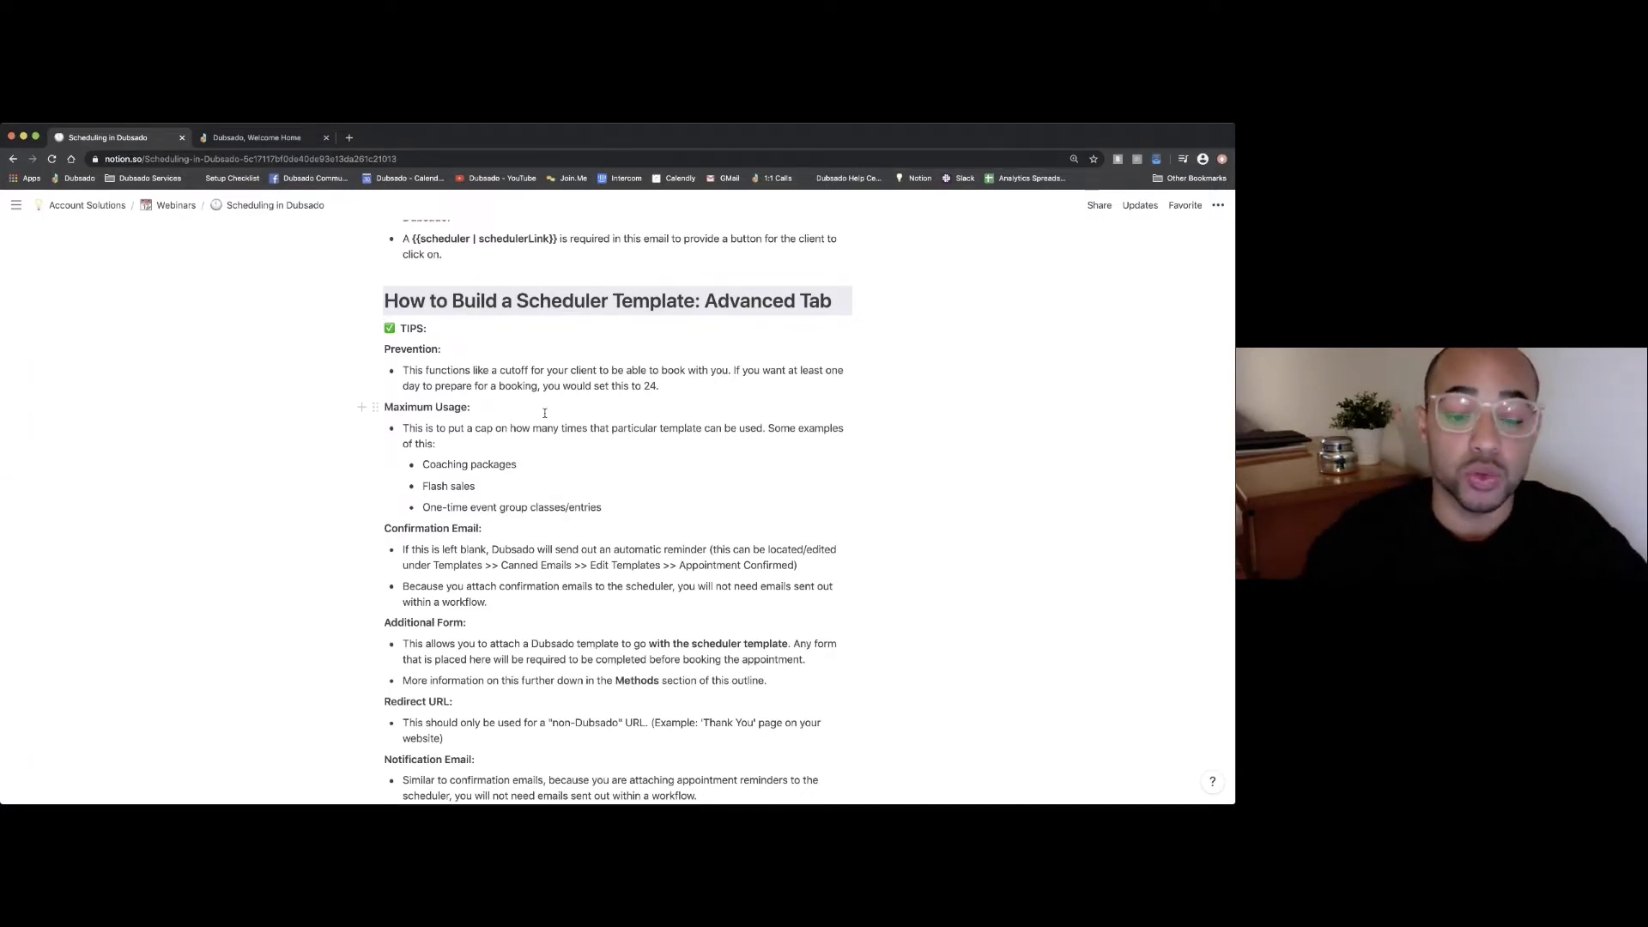
{"action": "scroll", "coordinate": [545, 438], "scroll_direction": "down", "scroll_amount": 1}
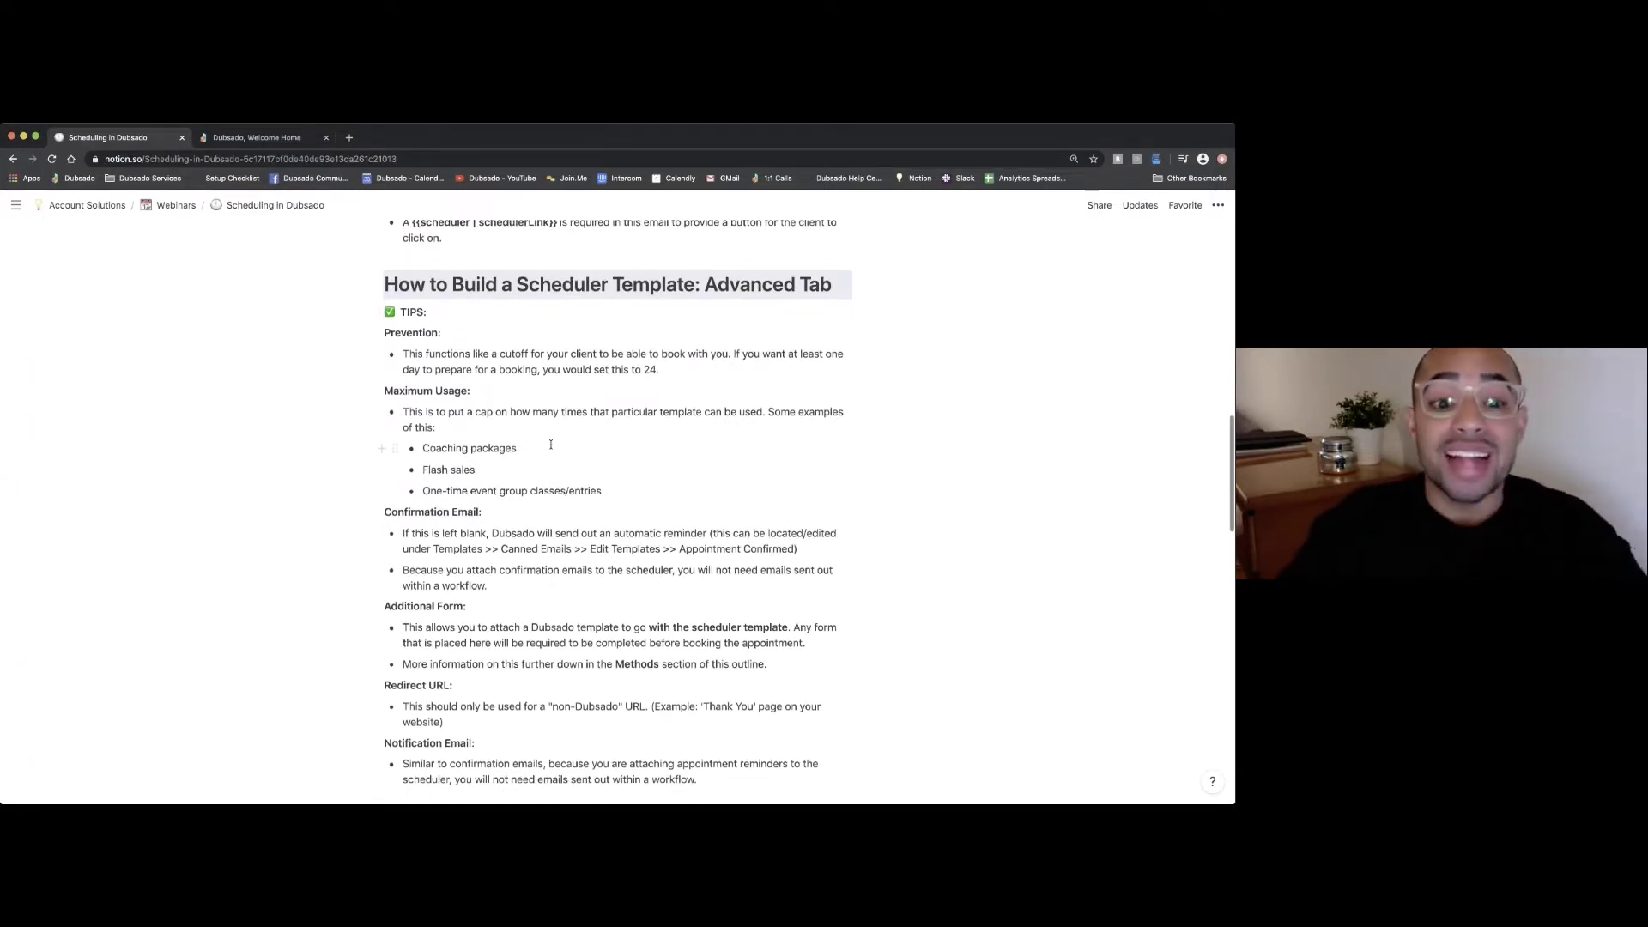
{"action": "left_click", "coordinate": [257, 138]}
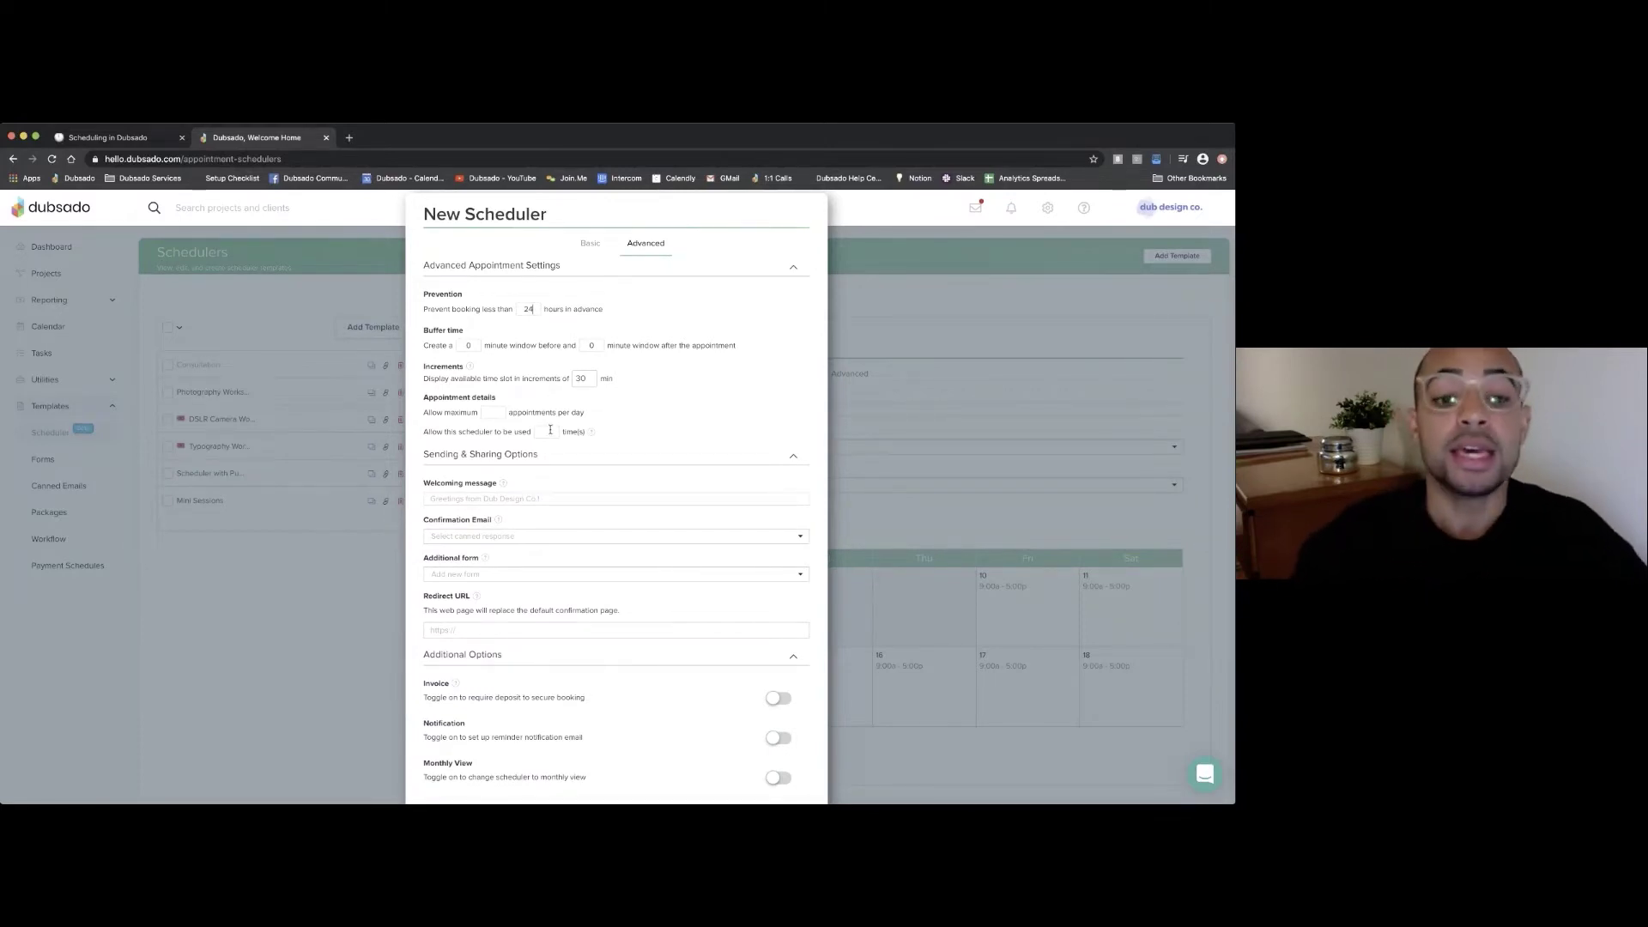
- Browse the canned responses offered for the Confirmation Email and close the list without choosing one
{"action": "scroll", "coordinate": [501, 426], "scroll_direction": "down", "scroll_amount": 2}
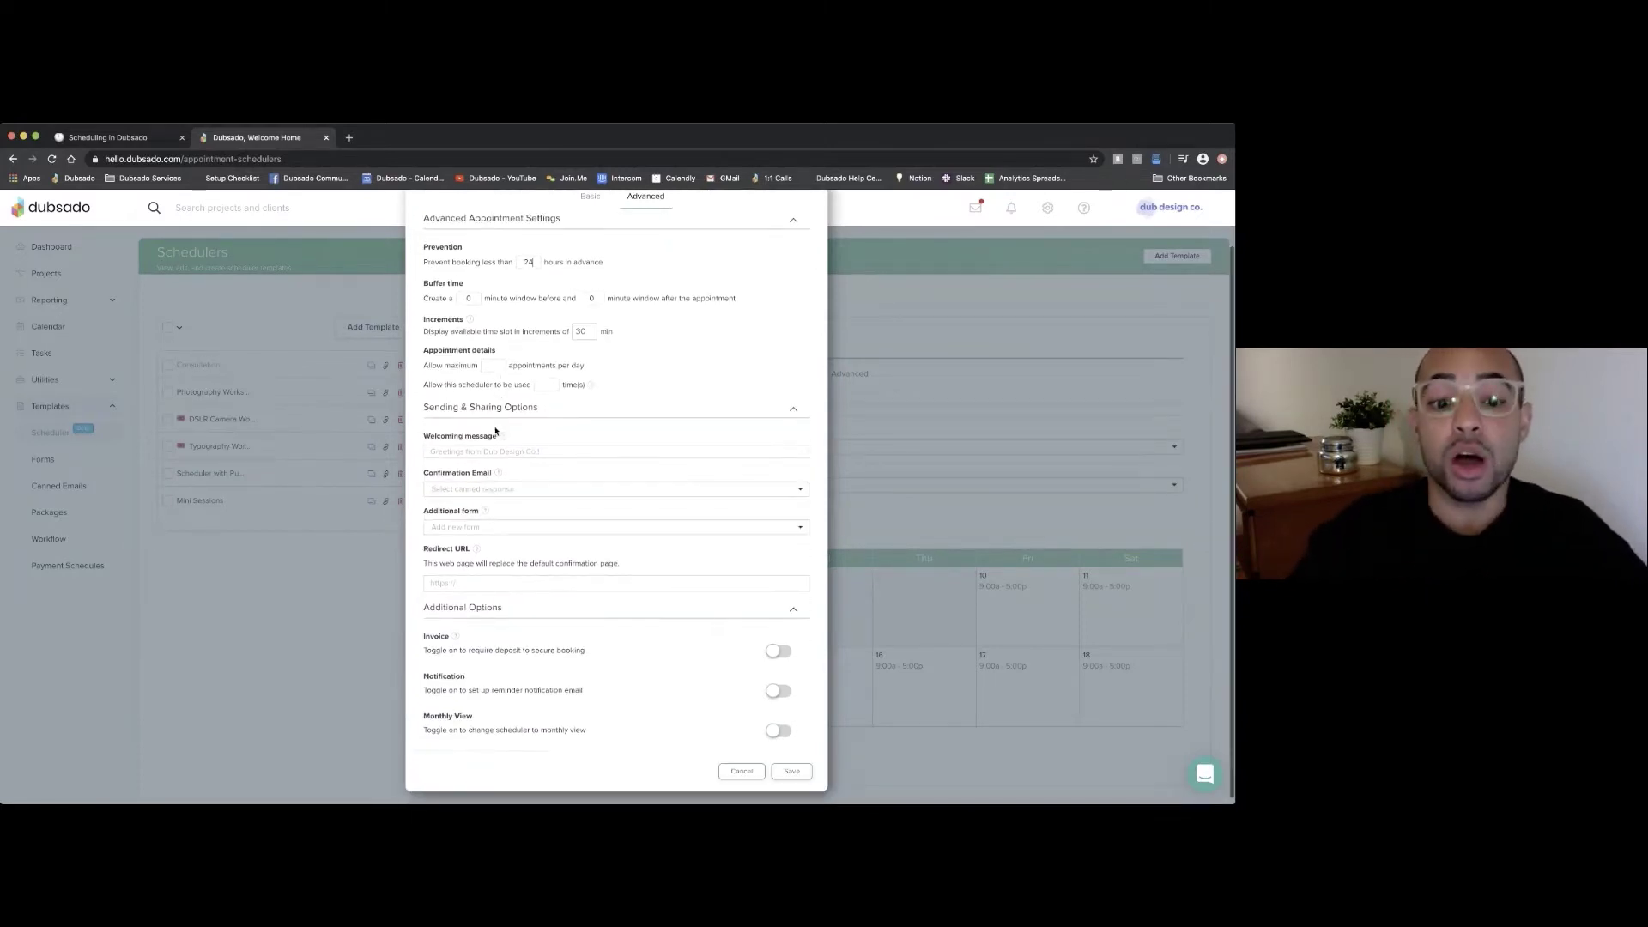
{"action": "left_click", "coordinate": [484, 495]}
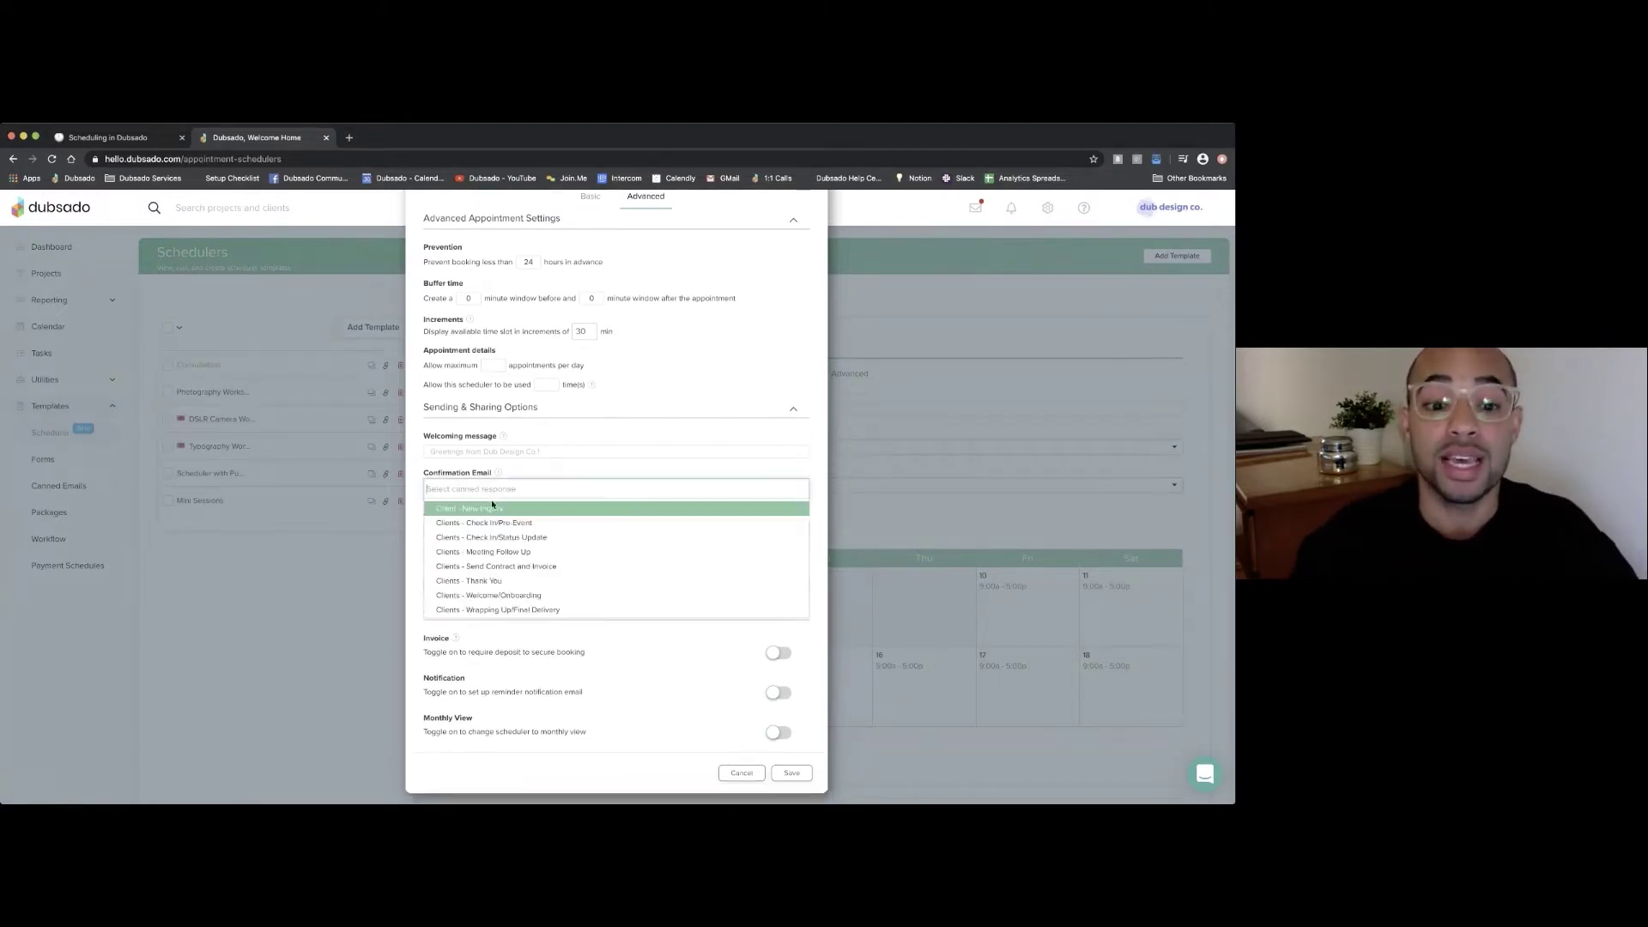
{"action": "scroll", "coordinate": [500, 517], "scroll_direction": "down", "scroll_amount": 2}
{"action": "scroll", "coordinate": [501, 517], "scroll_direction": "down", "scroll_amount": 3}
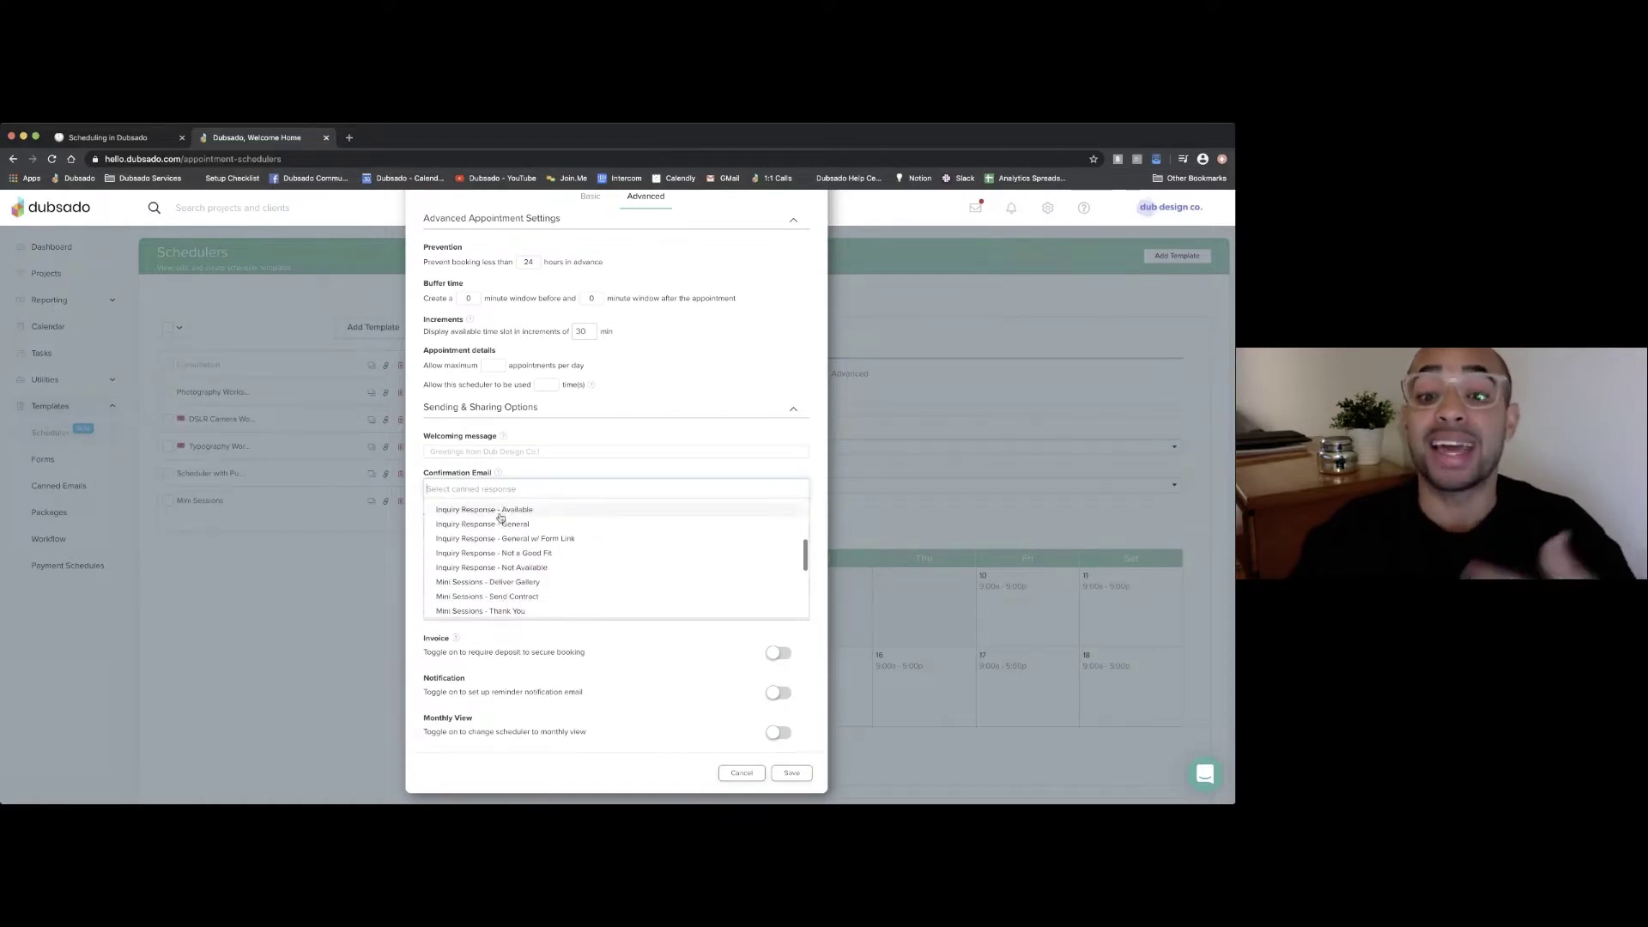
{"action": "scroll", "coordinate": [501, 517], "scroll_direction": "up", "scroll_amount": 3}
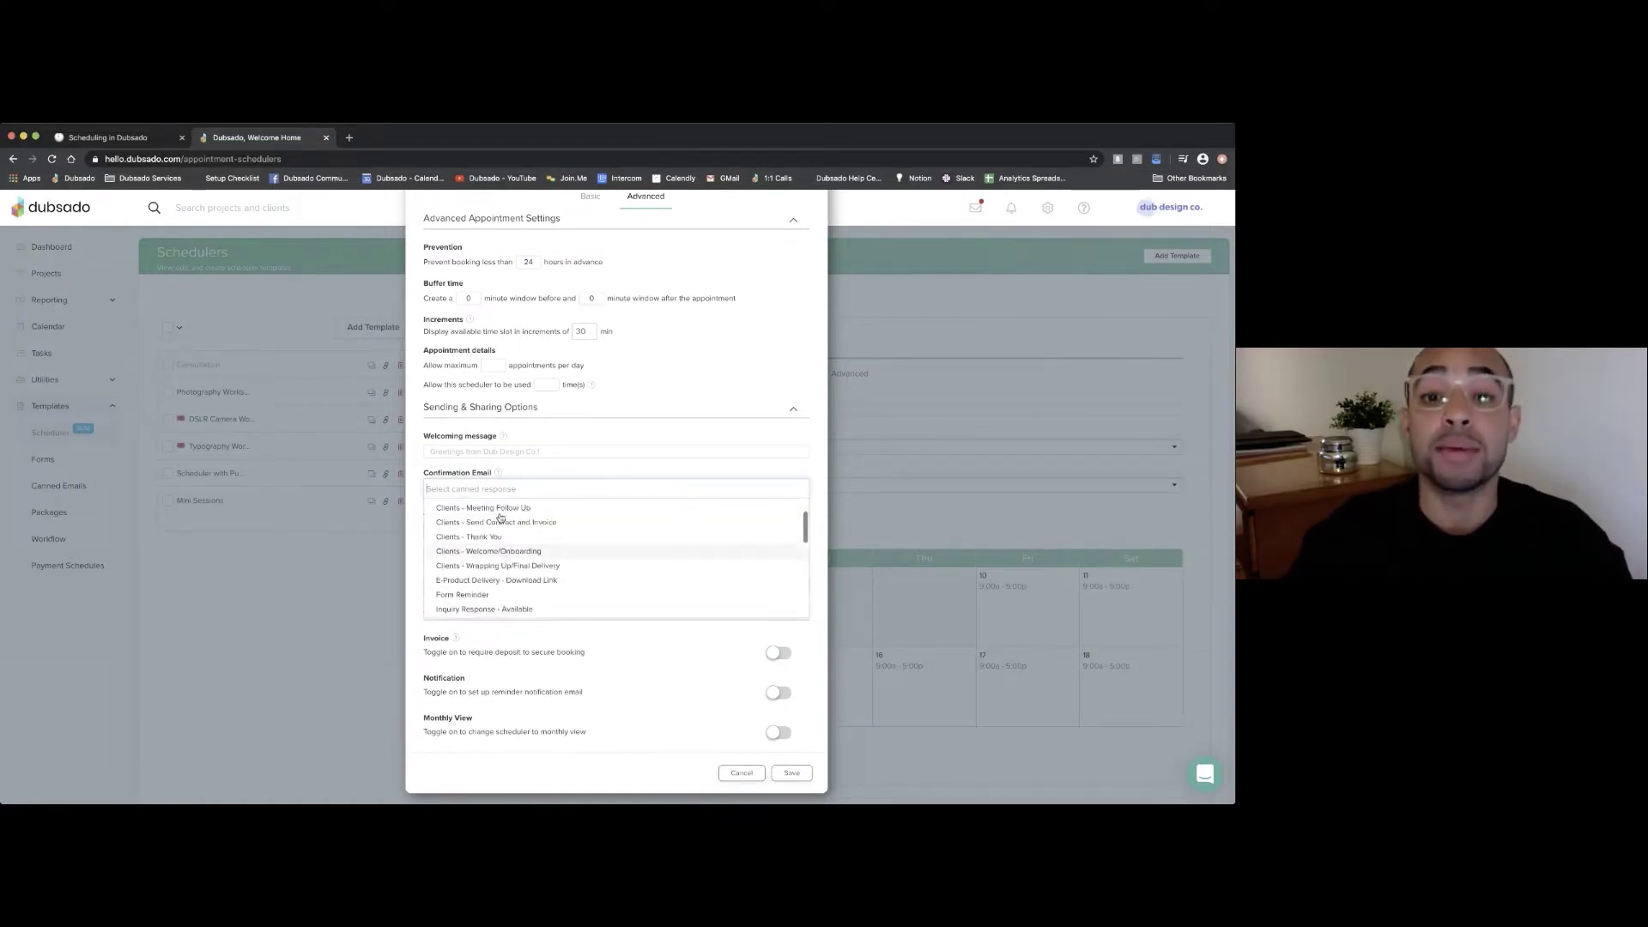
{"action": "scroll", "coordinate": [500, 516], "scroll_direction": "up", "scroll_amount": 1}
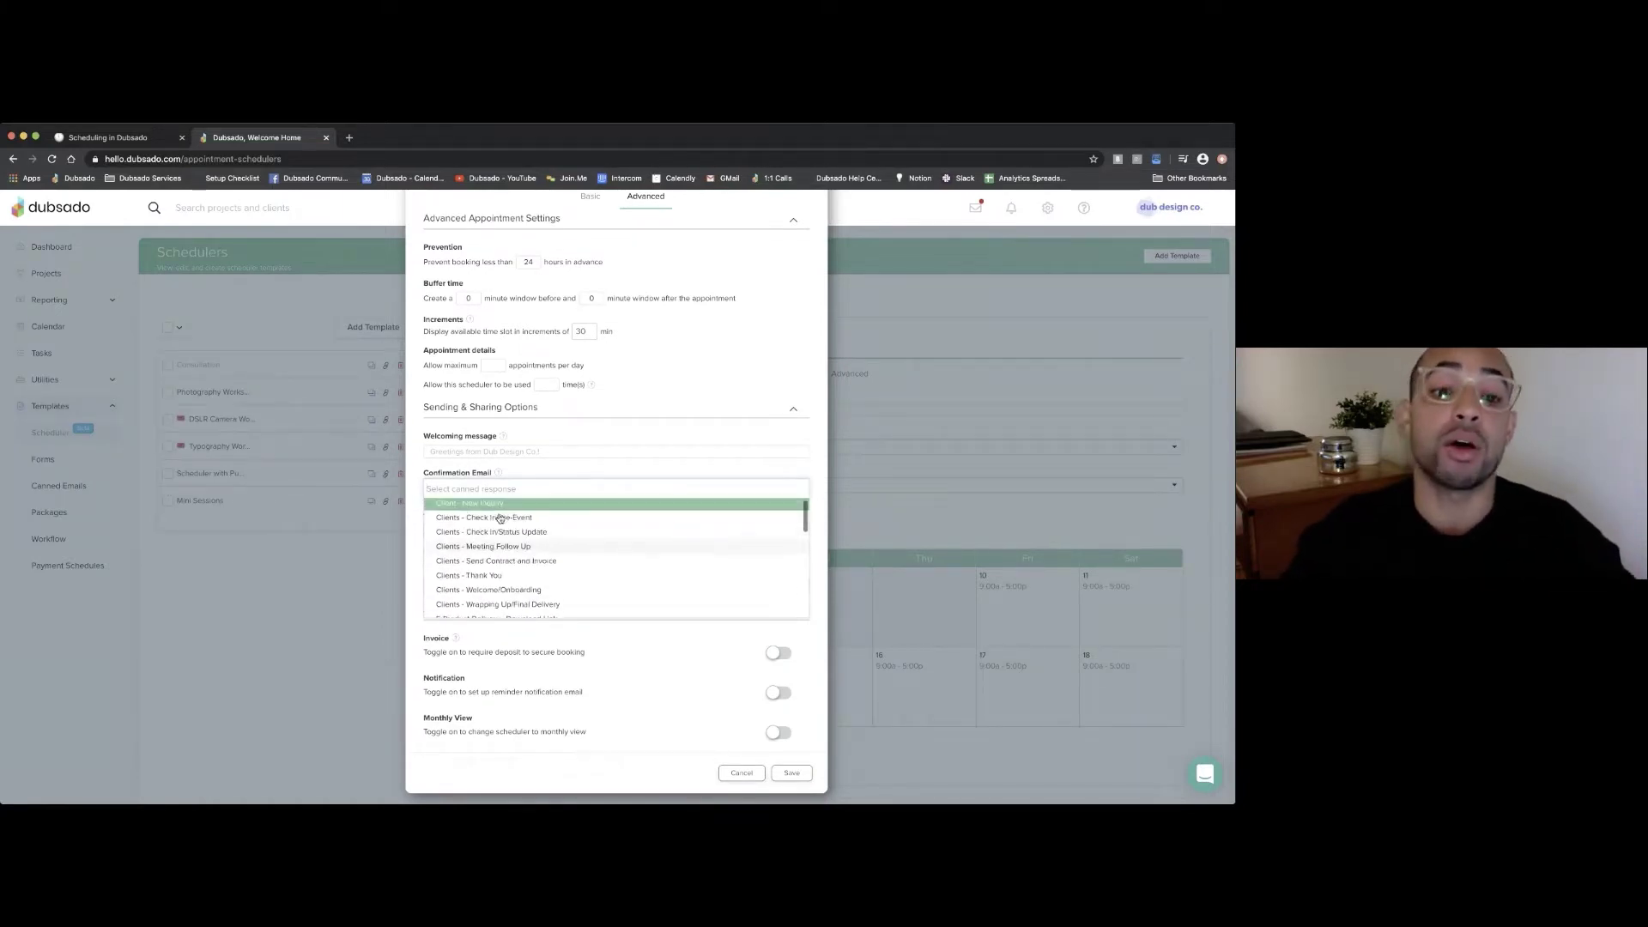
{"action": "left_click", "coordinate": [512, 471]}
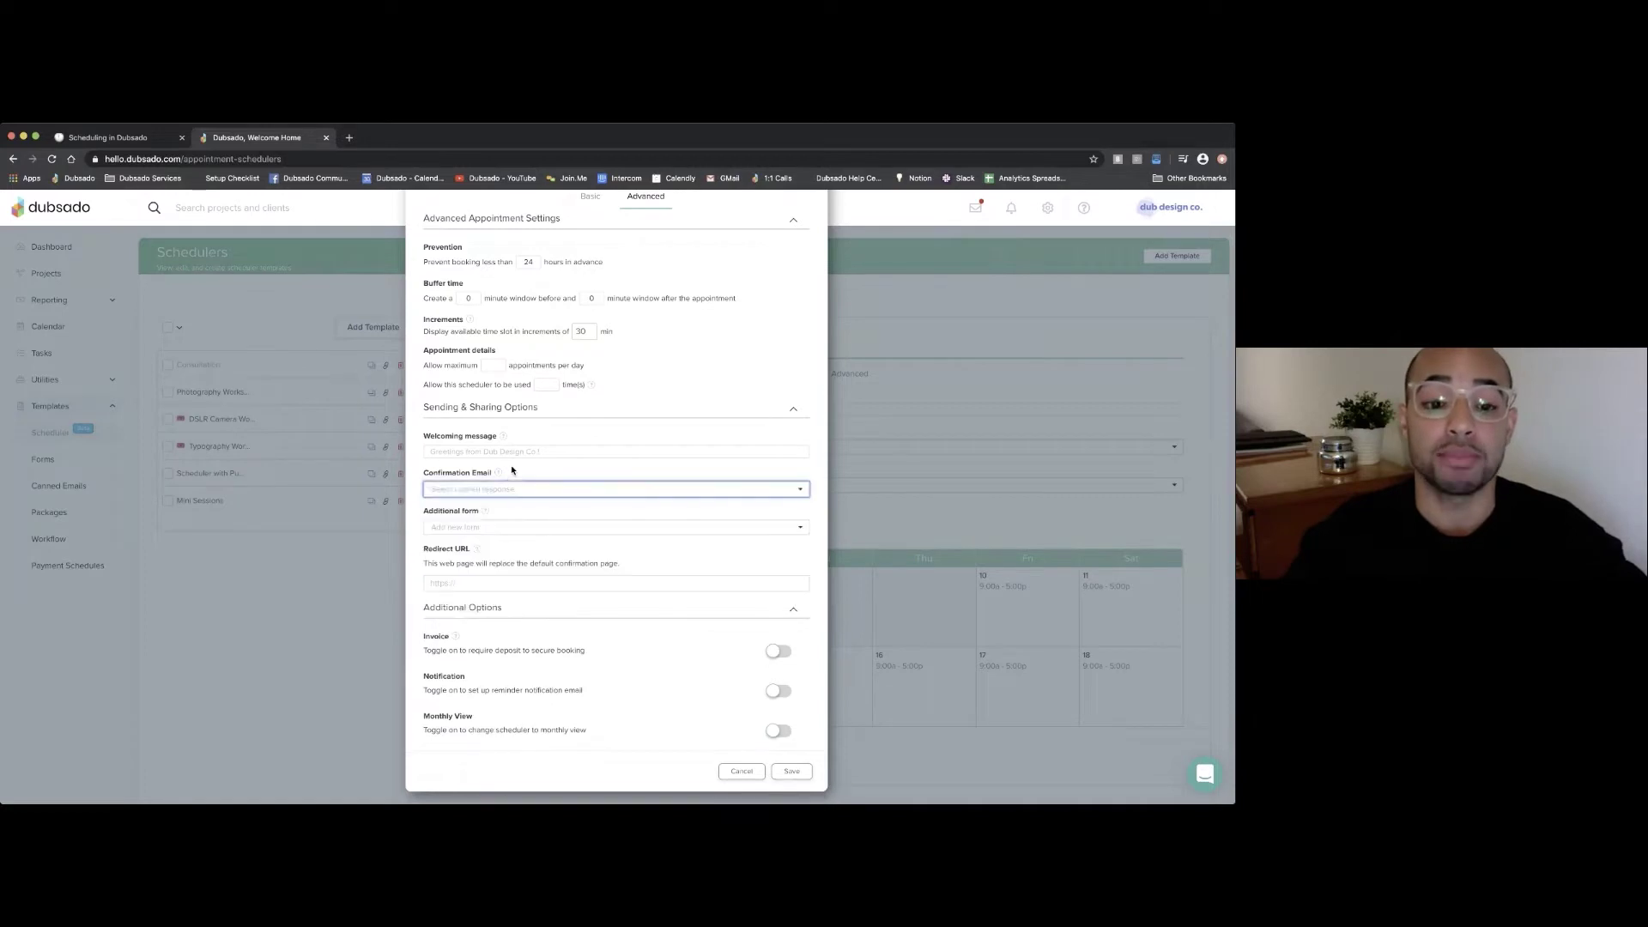
- Read the Confirmation Email tip in the Notion notes, return to Dubsado and save the Coffee Chat scheduler
{"action": "left_click", "coordinate": [147, 136]}
{"action": "scroll", "coordinate": [521, 415], "scroll_direction": "down", "scroll_amount": 1}
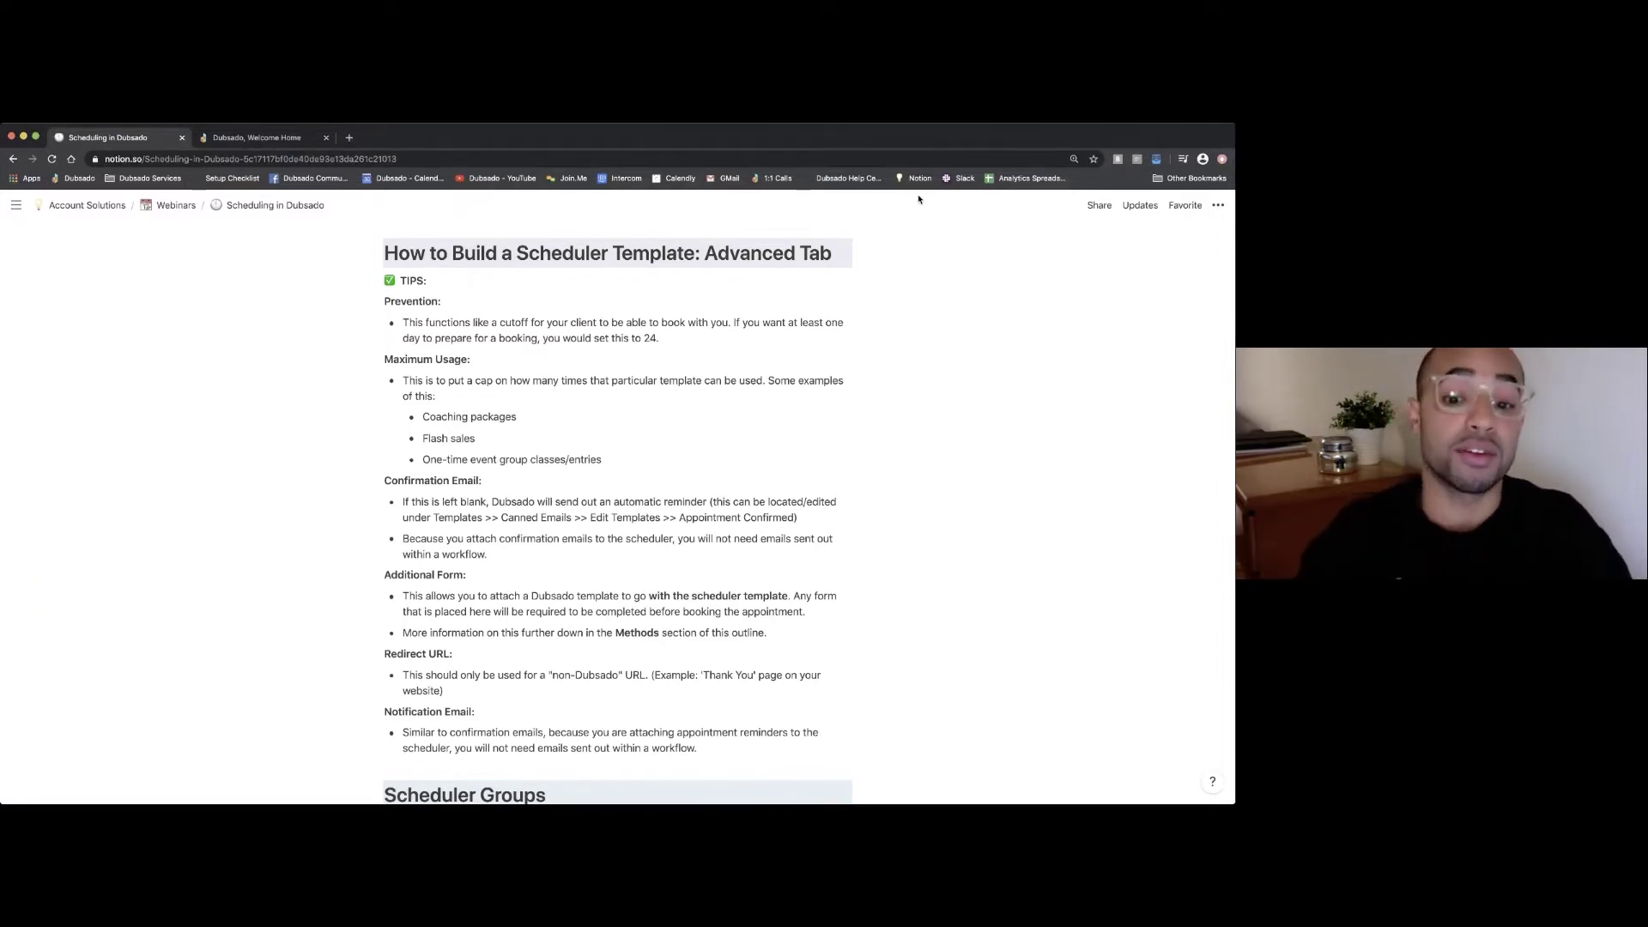
{"action": "left_click", "coordinate": [283, 141]}
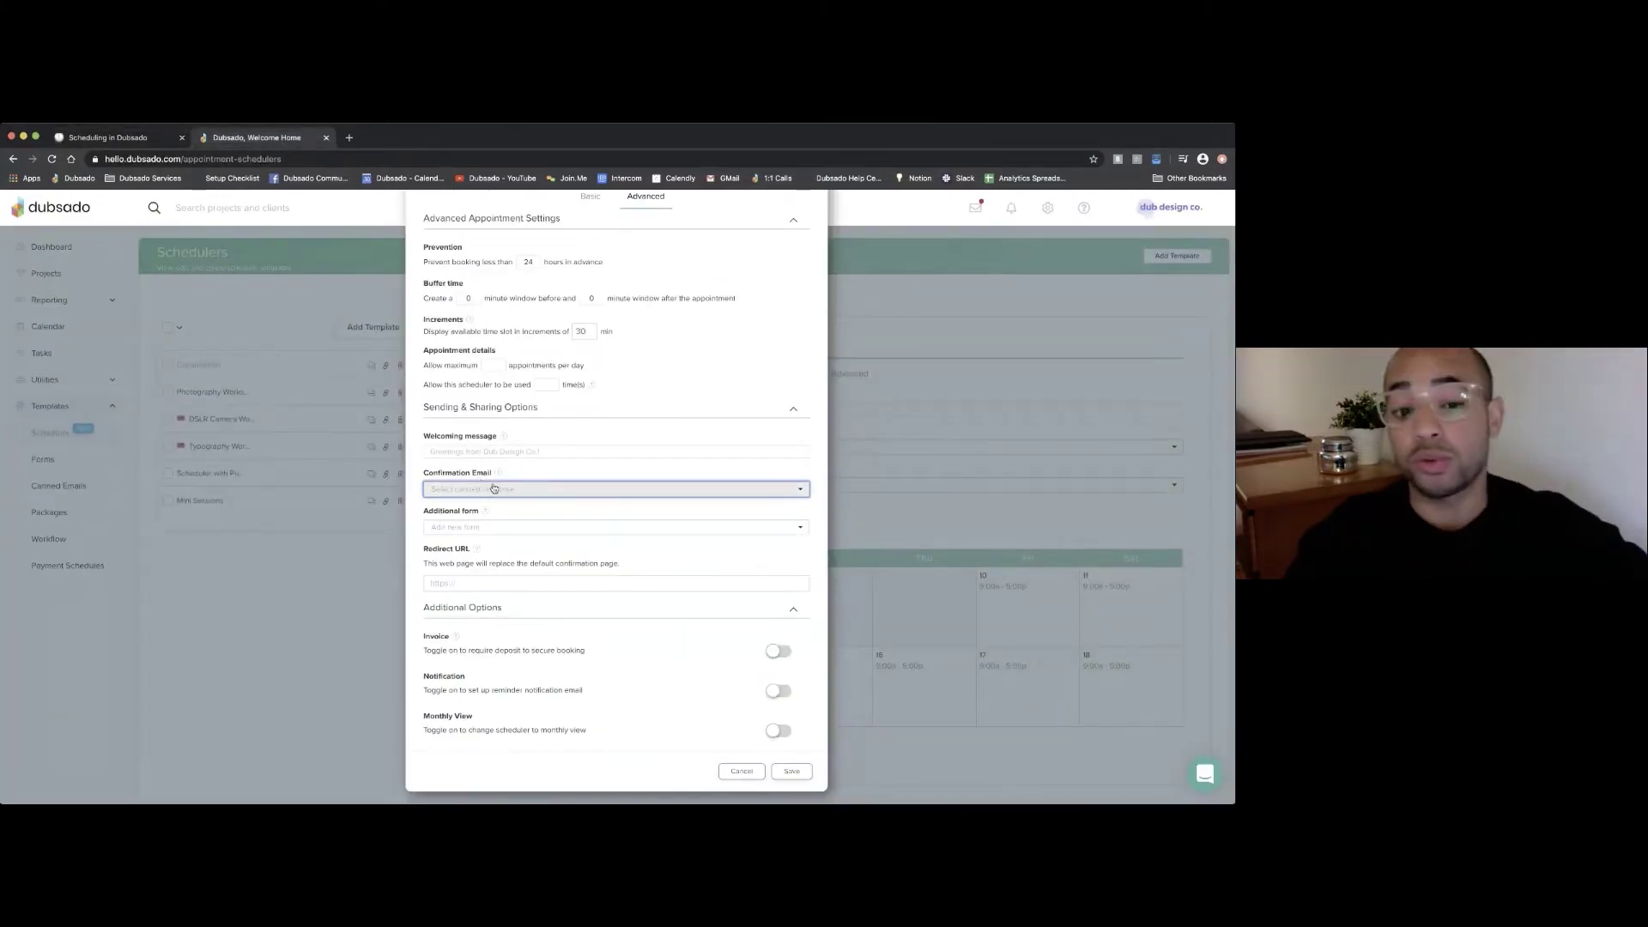
{"action": "left_click", "coordinate": [790, 771]}
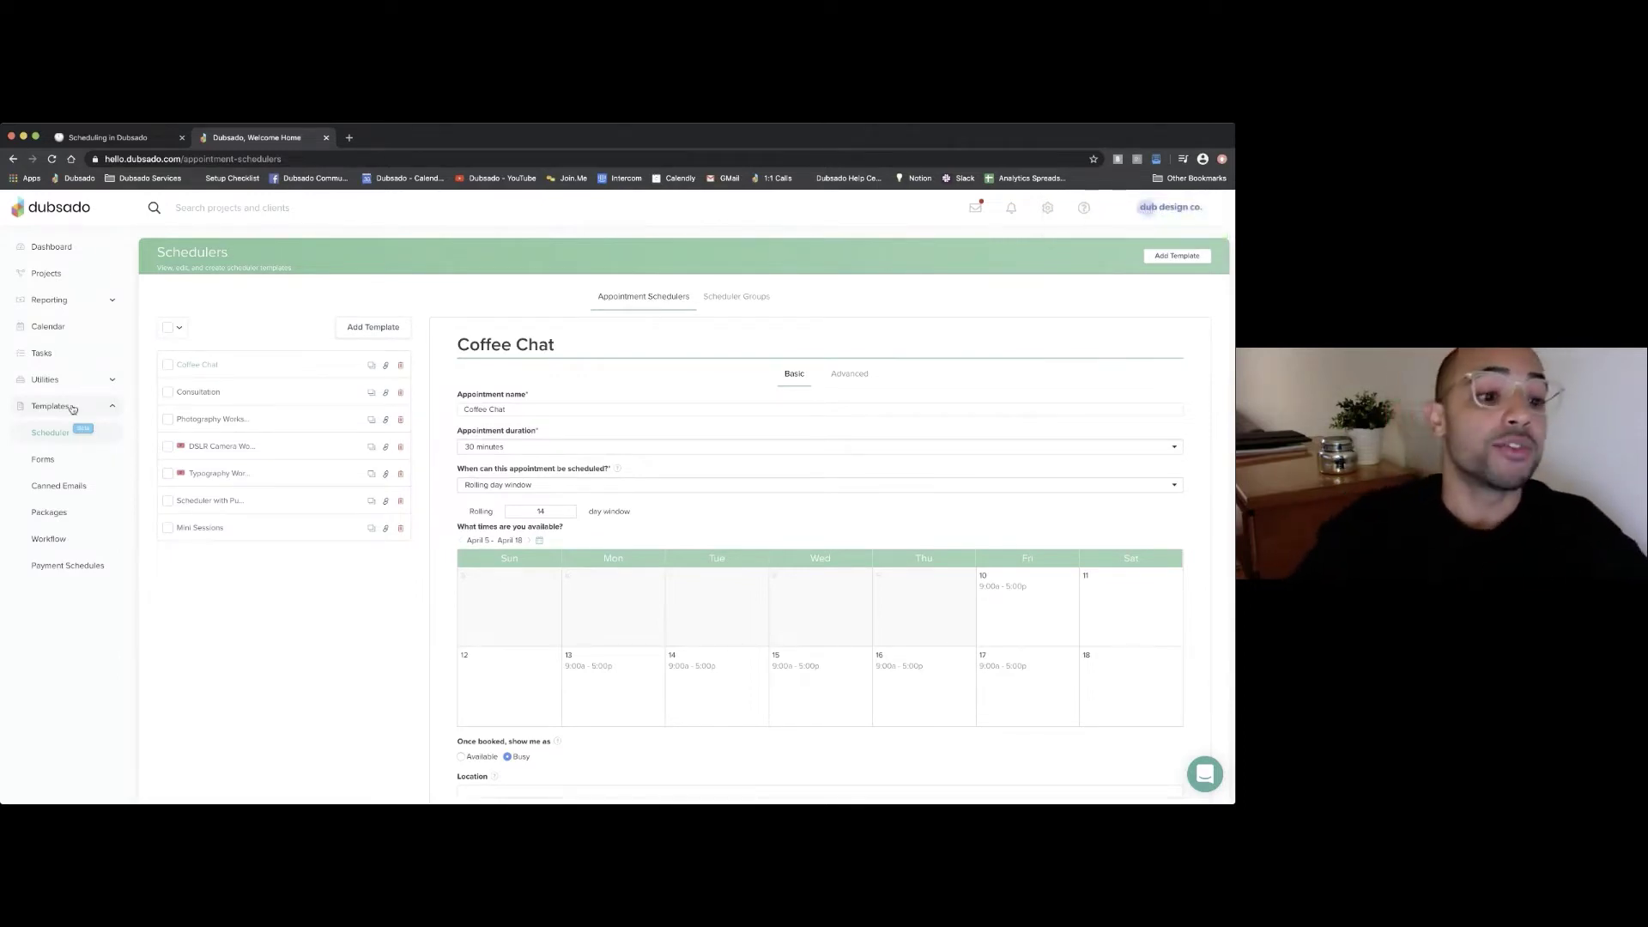
- Open the Appointment Confirmed email template among the canned emails and examine its subject and body
{"action": "left_click", "coordinate": [51, 488]}
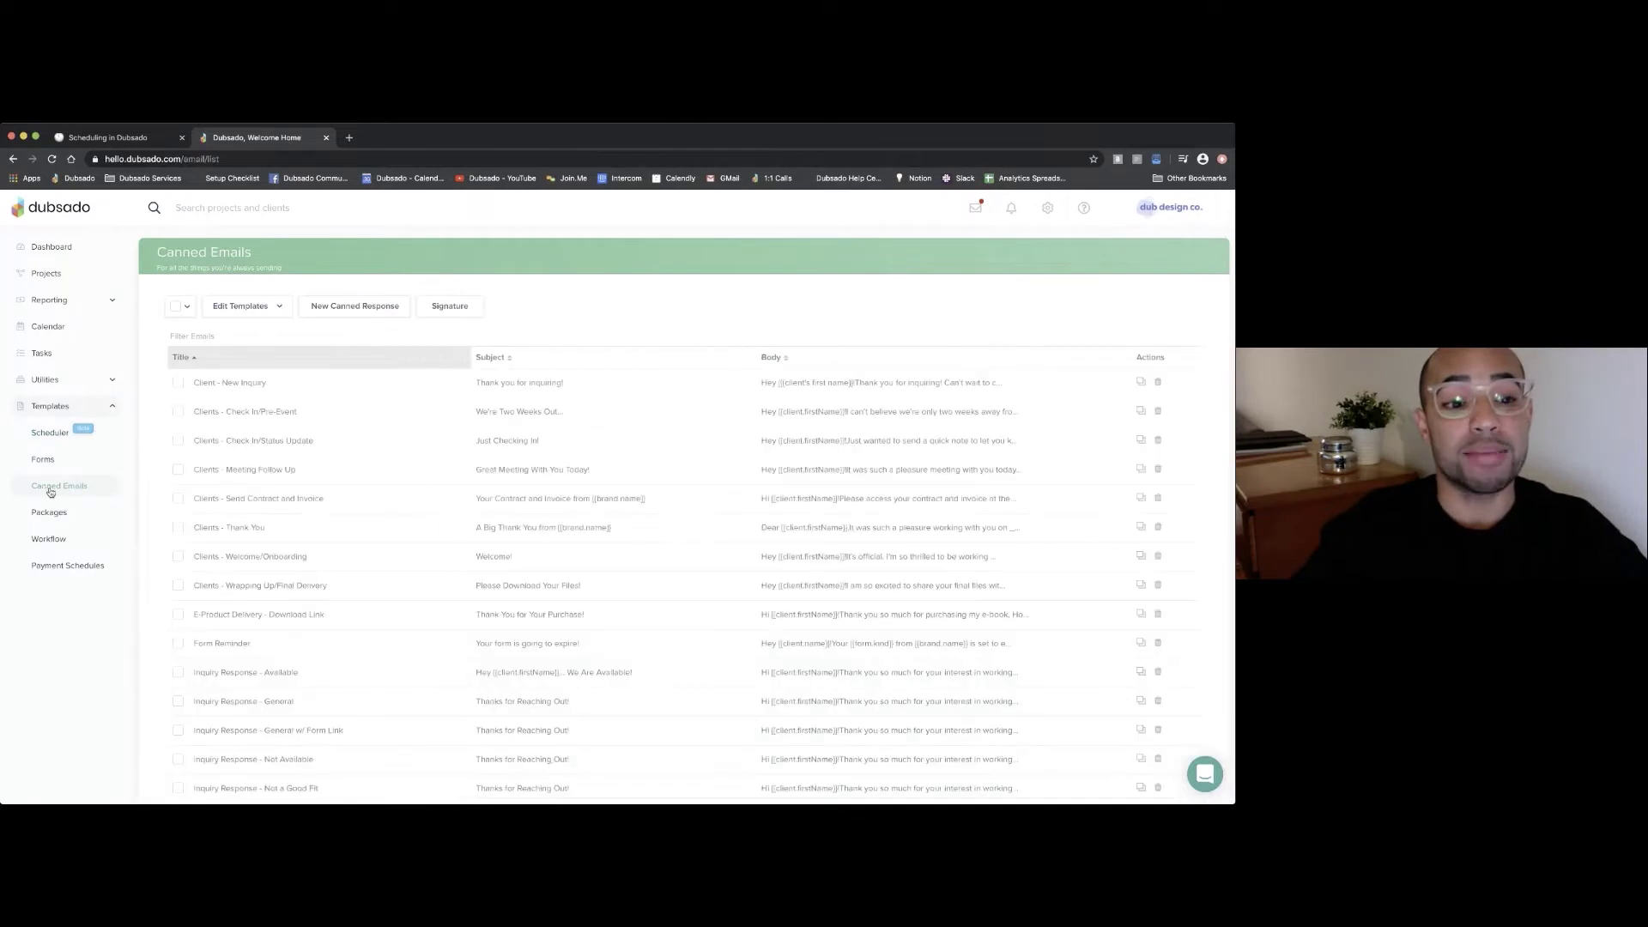
{"action": "left_click", "coordinate": [240, 309]}
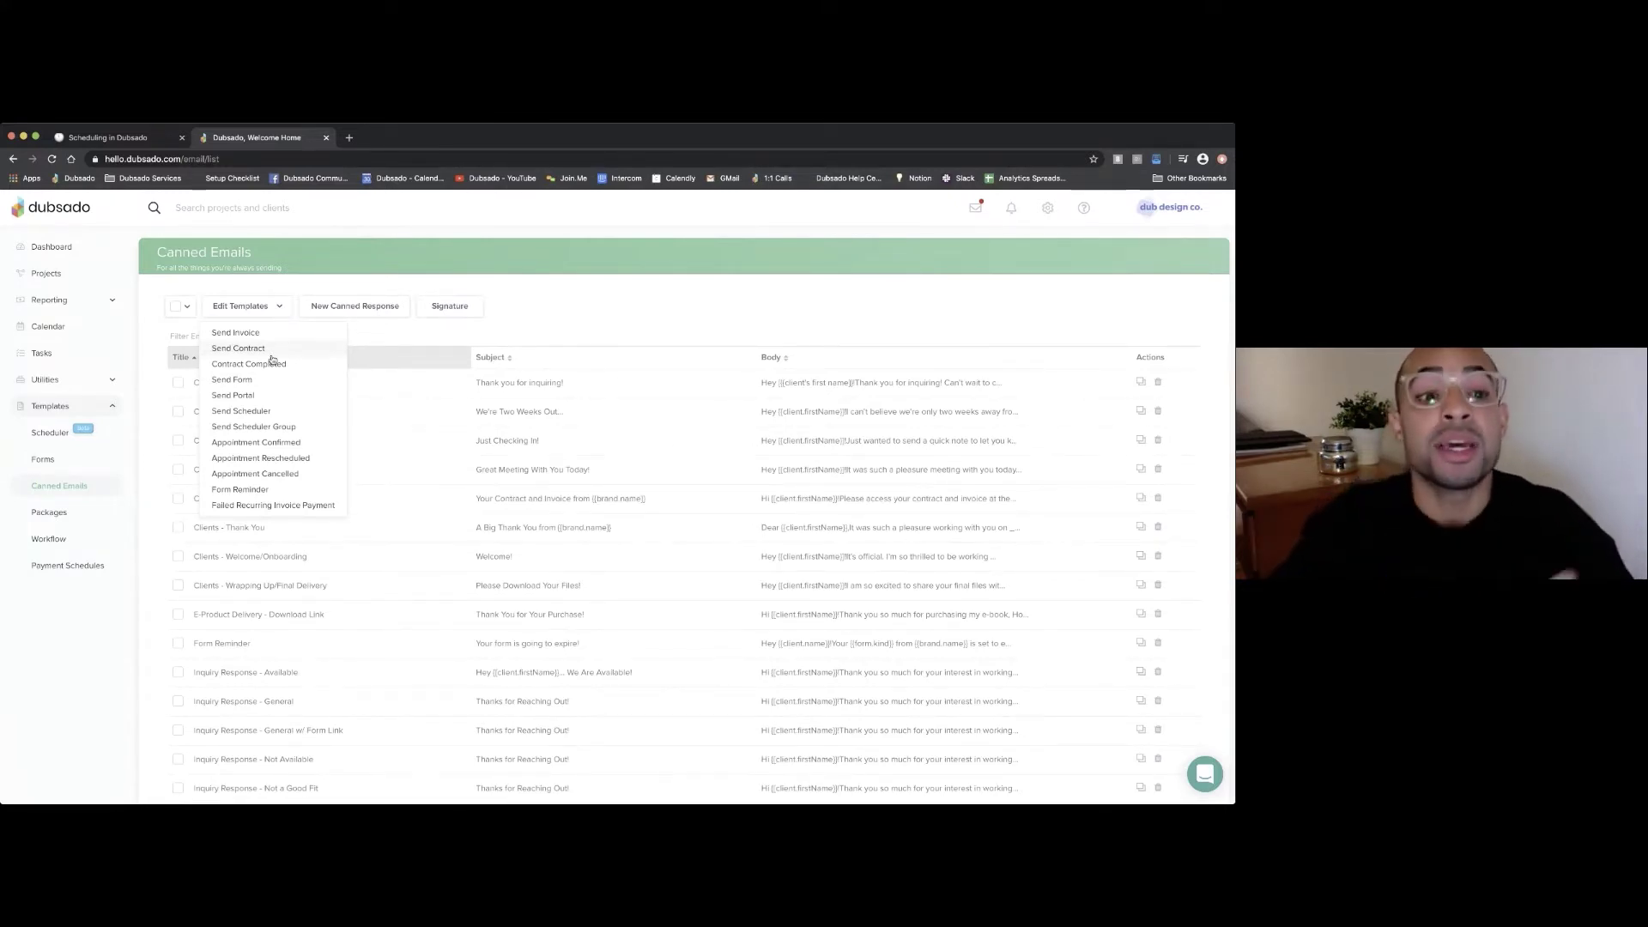
{"action": "left_click", "coordinate": [268, 442]}
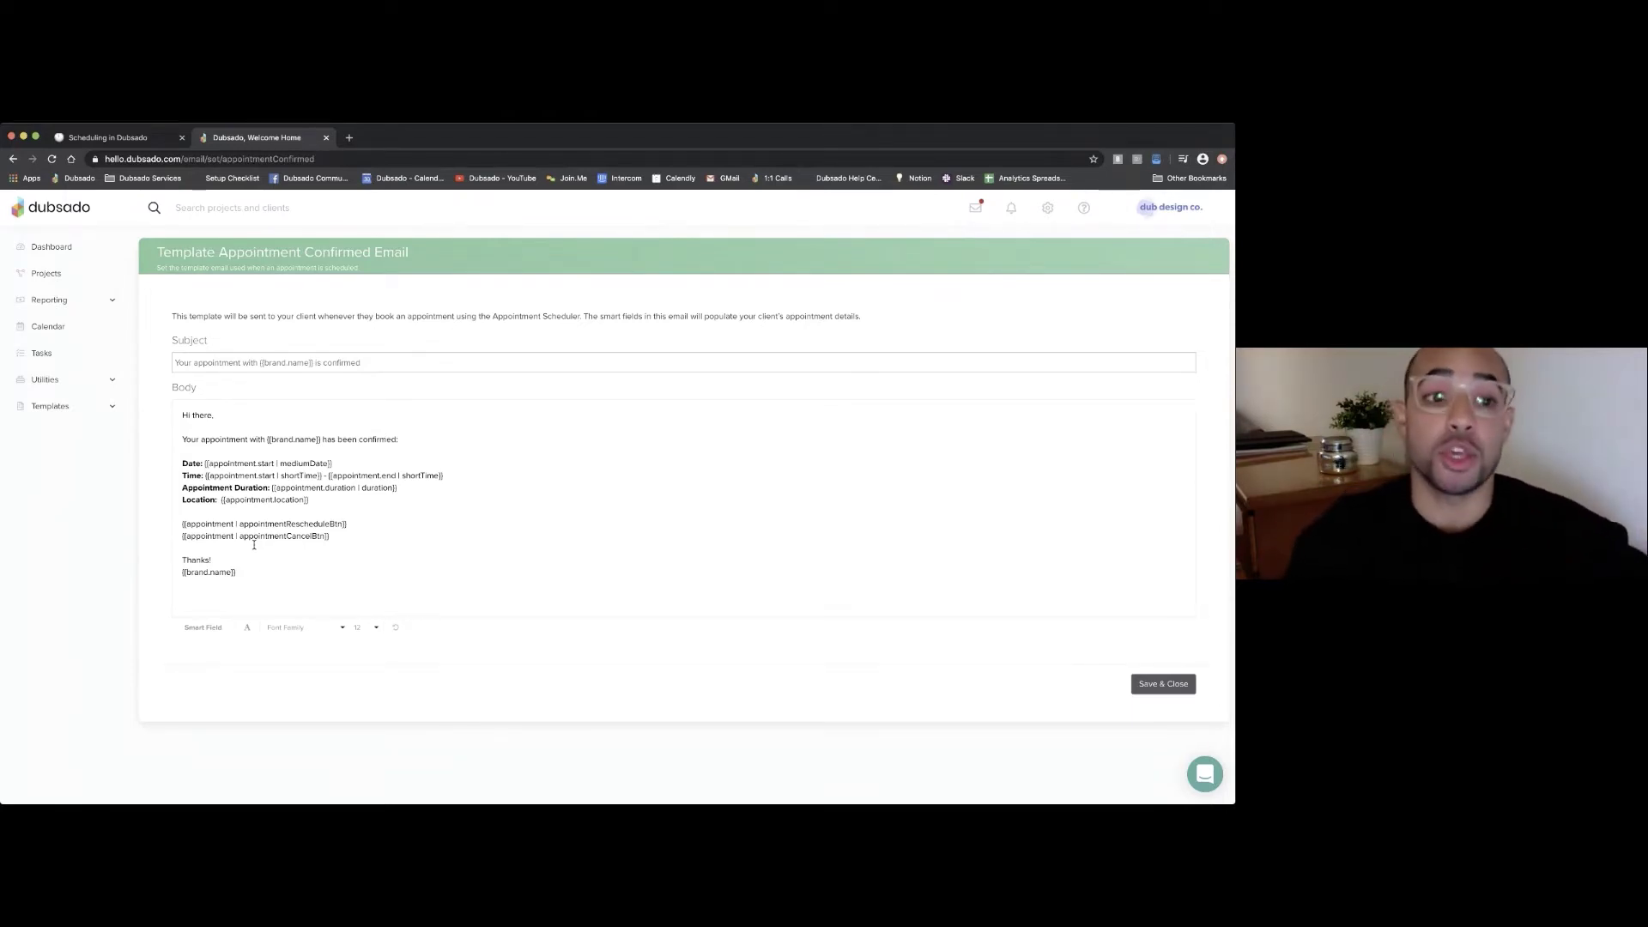
- Check the Advanced Tab tips in the Notion notes and reopen the Coffee Chat scheduler's advanced settings in Dubsado
{"action": "left_click", "coordinate": [114, 141]}
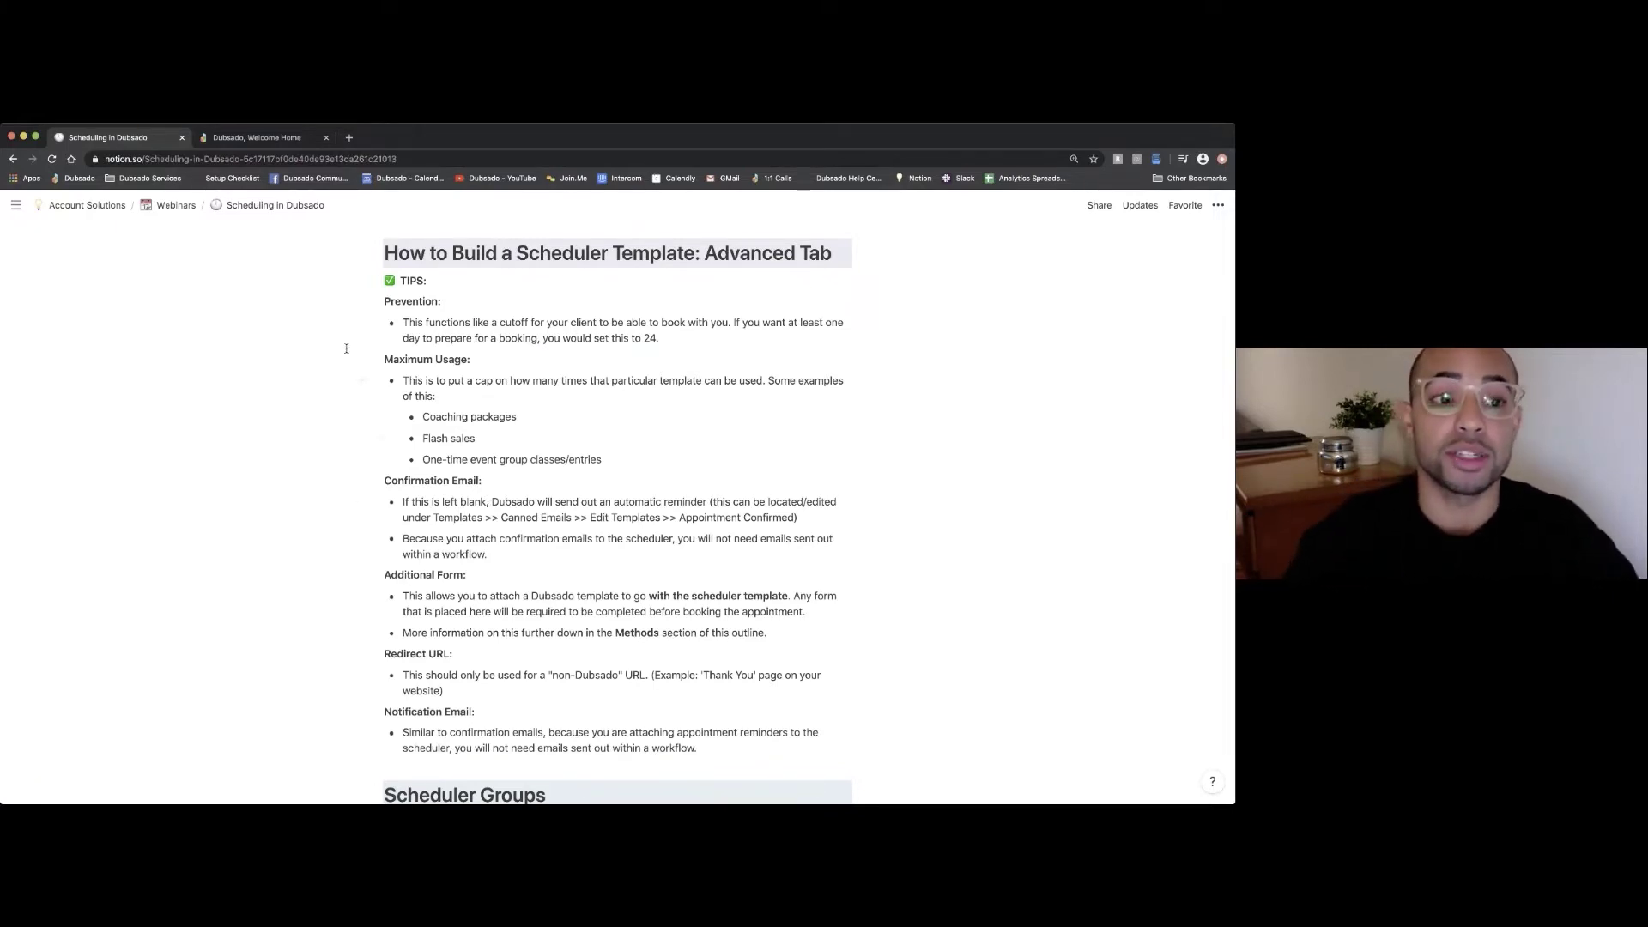
{"action": "left_click", "coordinate": [246, 146]}
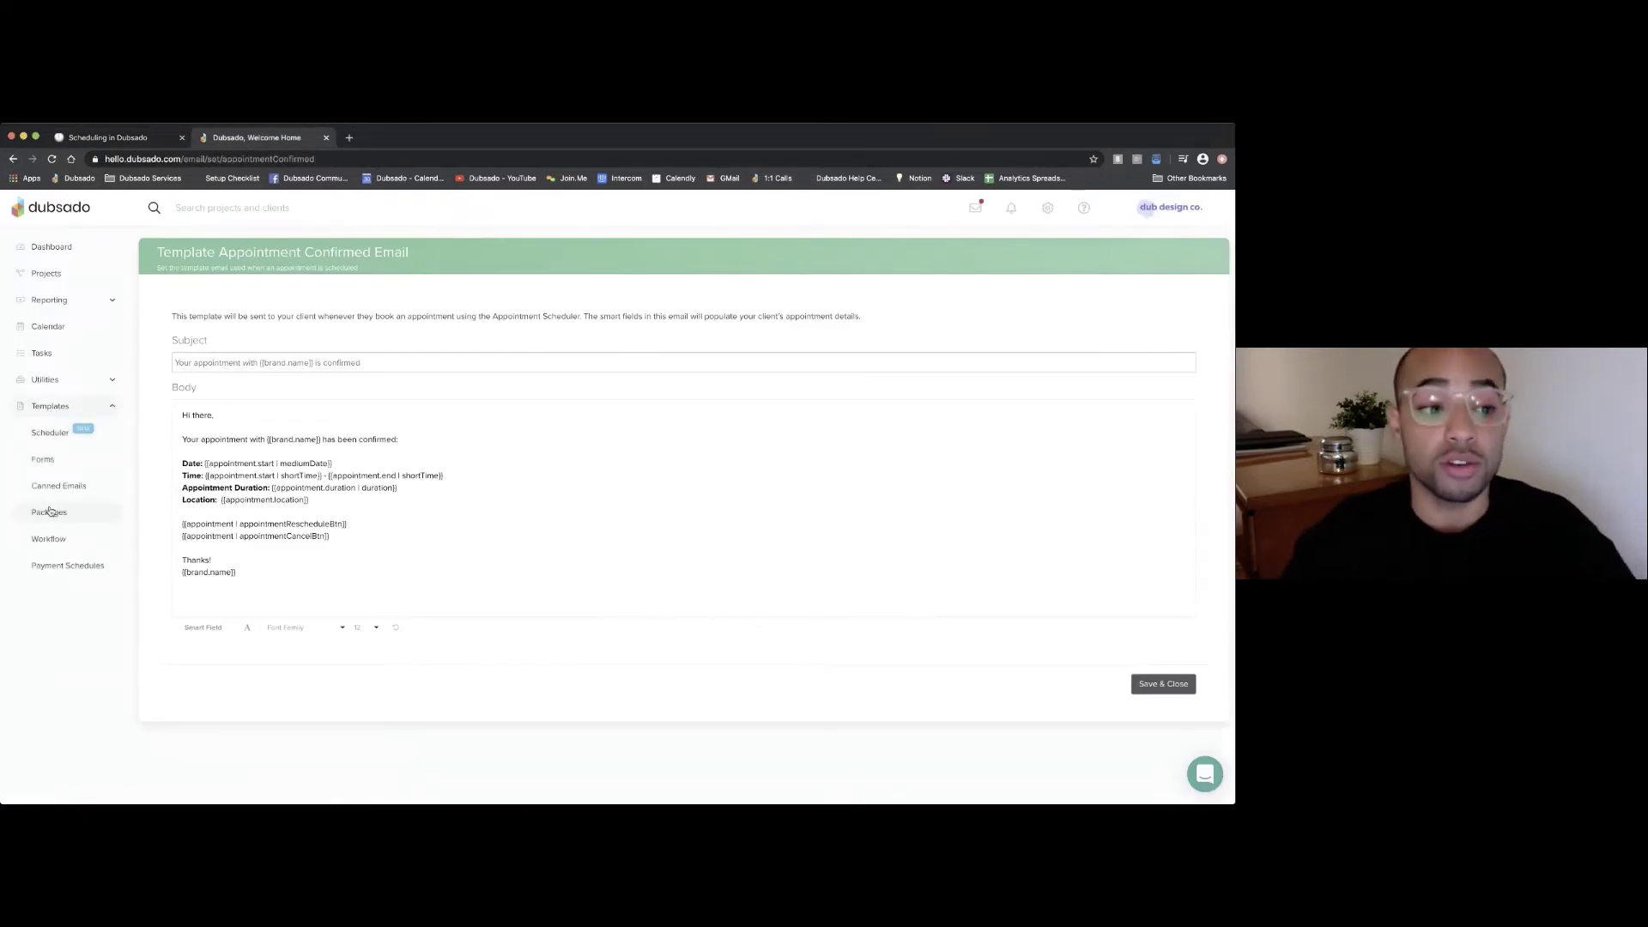
{"action": "left_click", "coordinate": [53, 432]}
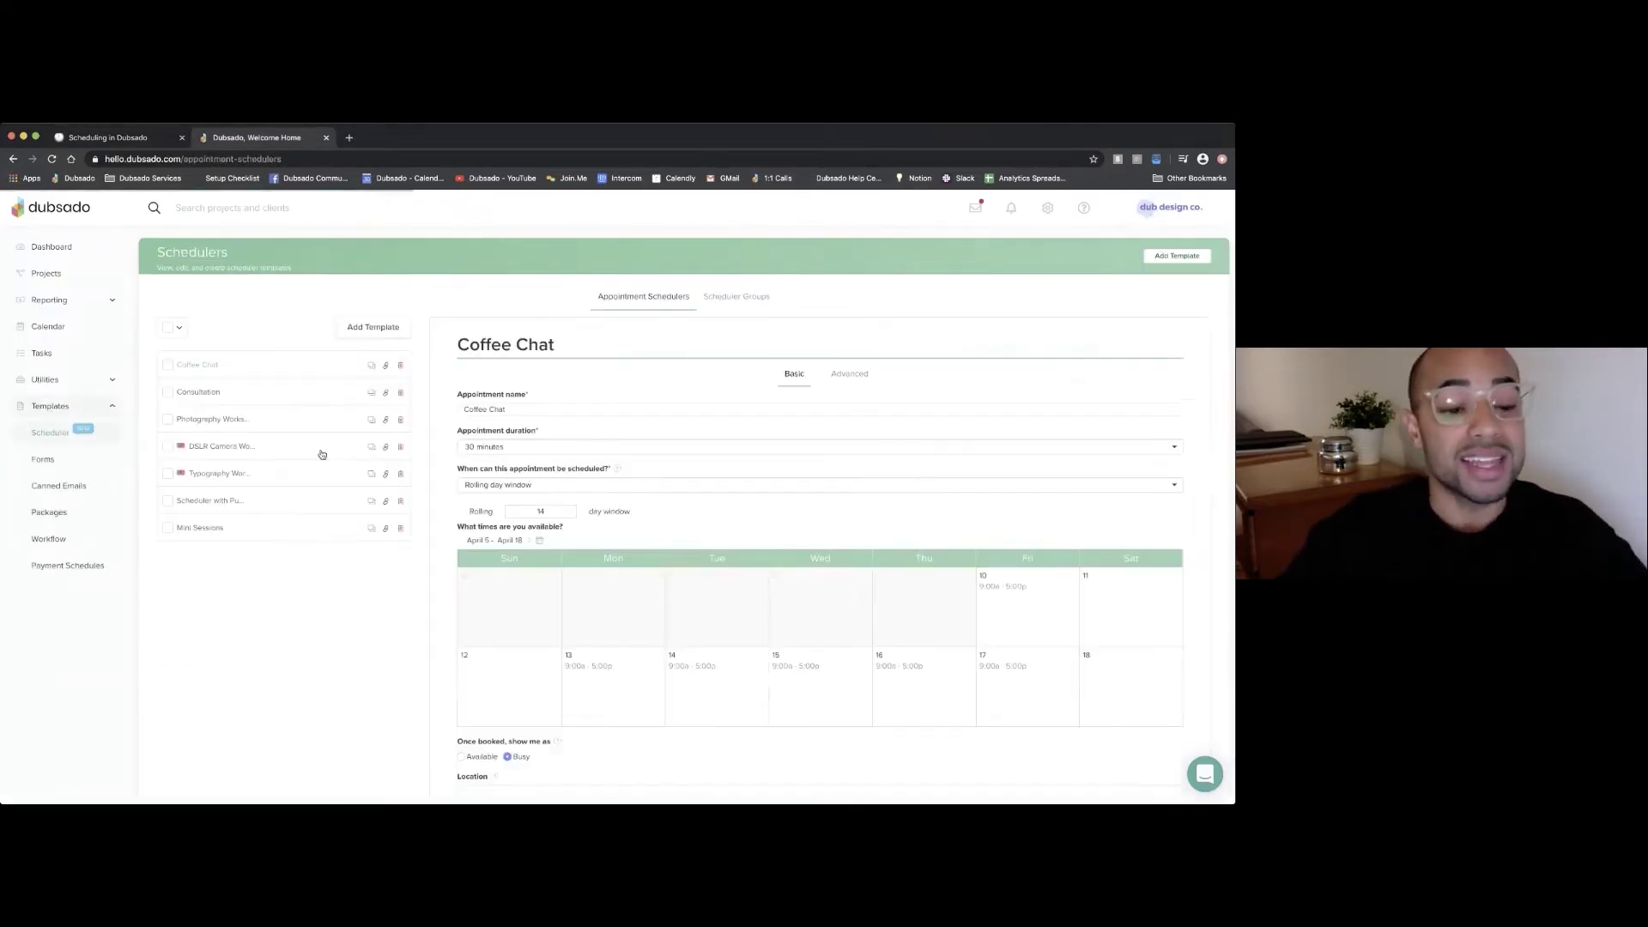
{"action": "left_click", "coordinate": [842, 376]}
{"action": "scroll", "coordinate": [791, 424], "scroll_direction": "down", "scroll_amount": 3}
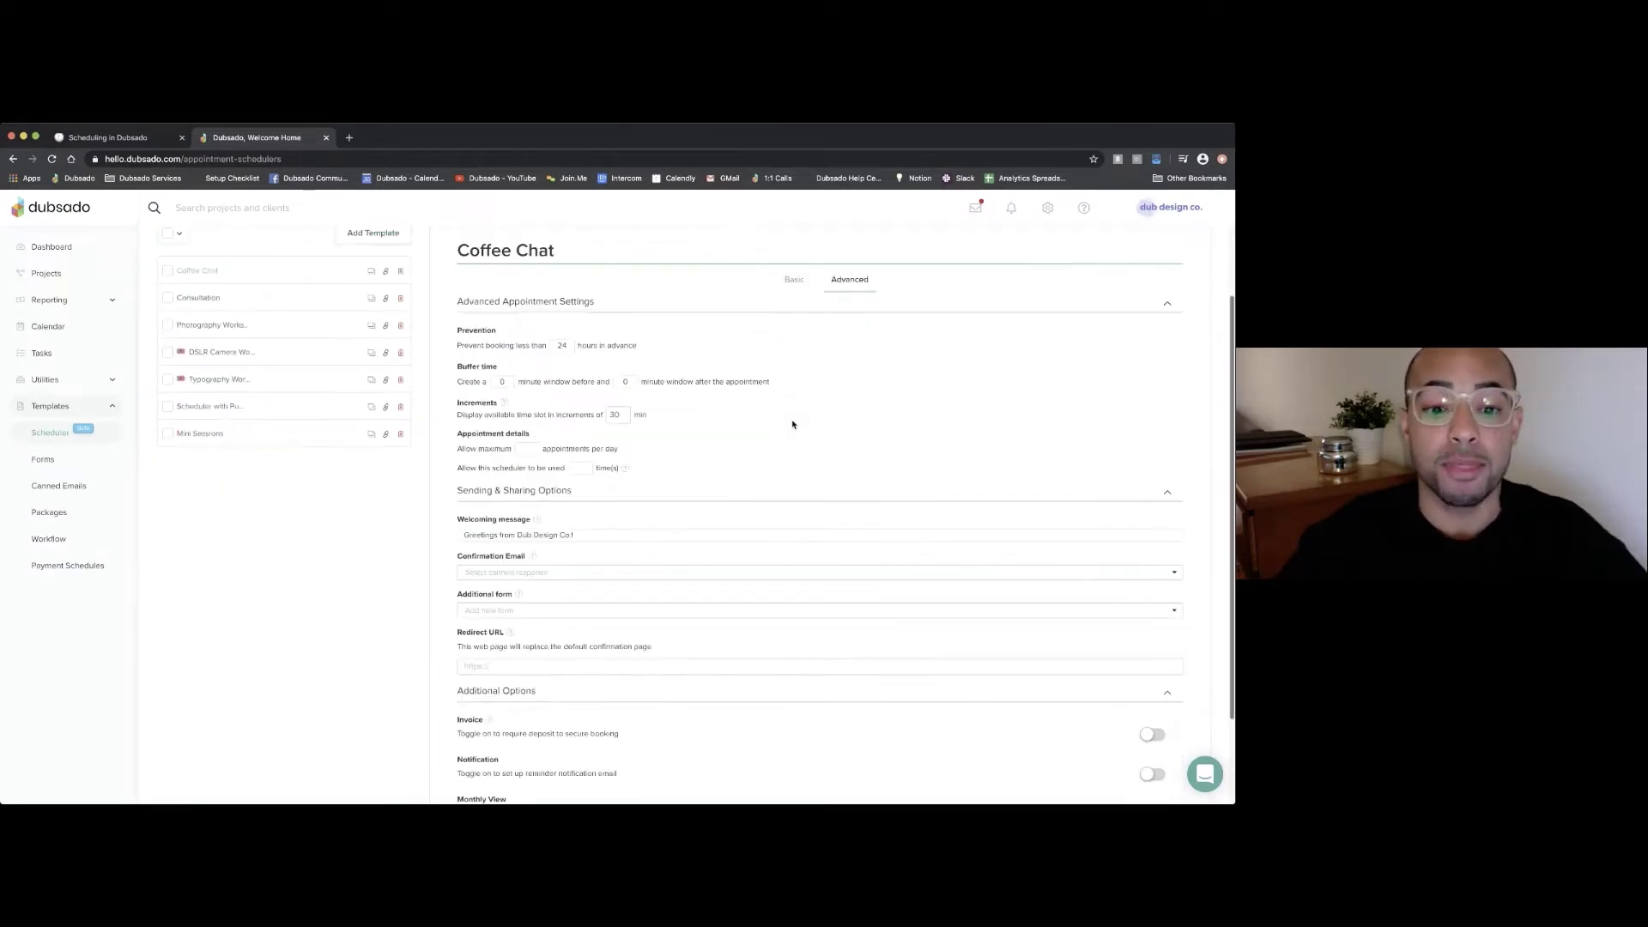
{"action": "scroll", "coordinate": [793, 424], "scroll_direction": "down", "scroll_amount": 2}
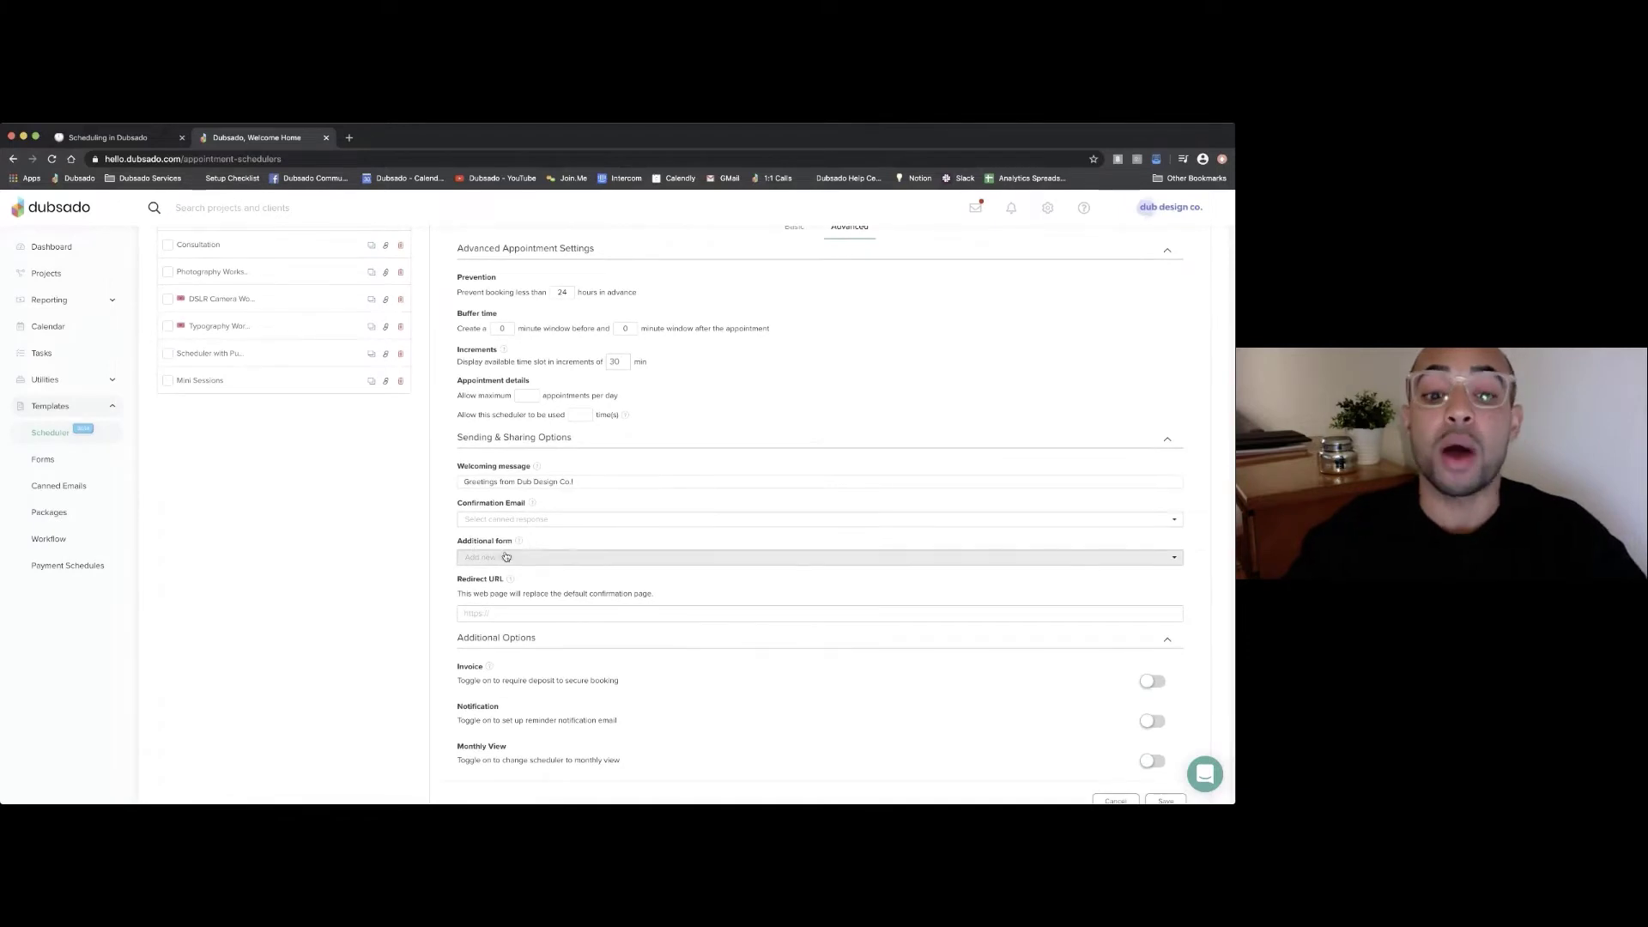
- Browse the forms offered for Additional form without choosing one and go to the empty Redirect URL field
{"action": "left_click", "coordinate": [506, 557]}
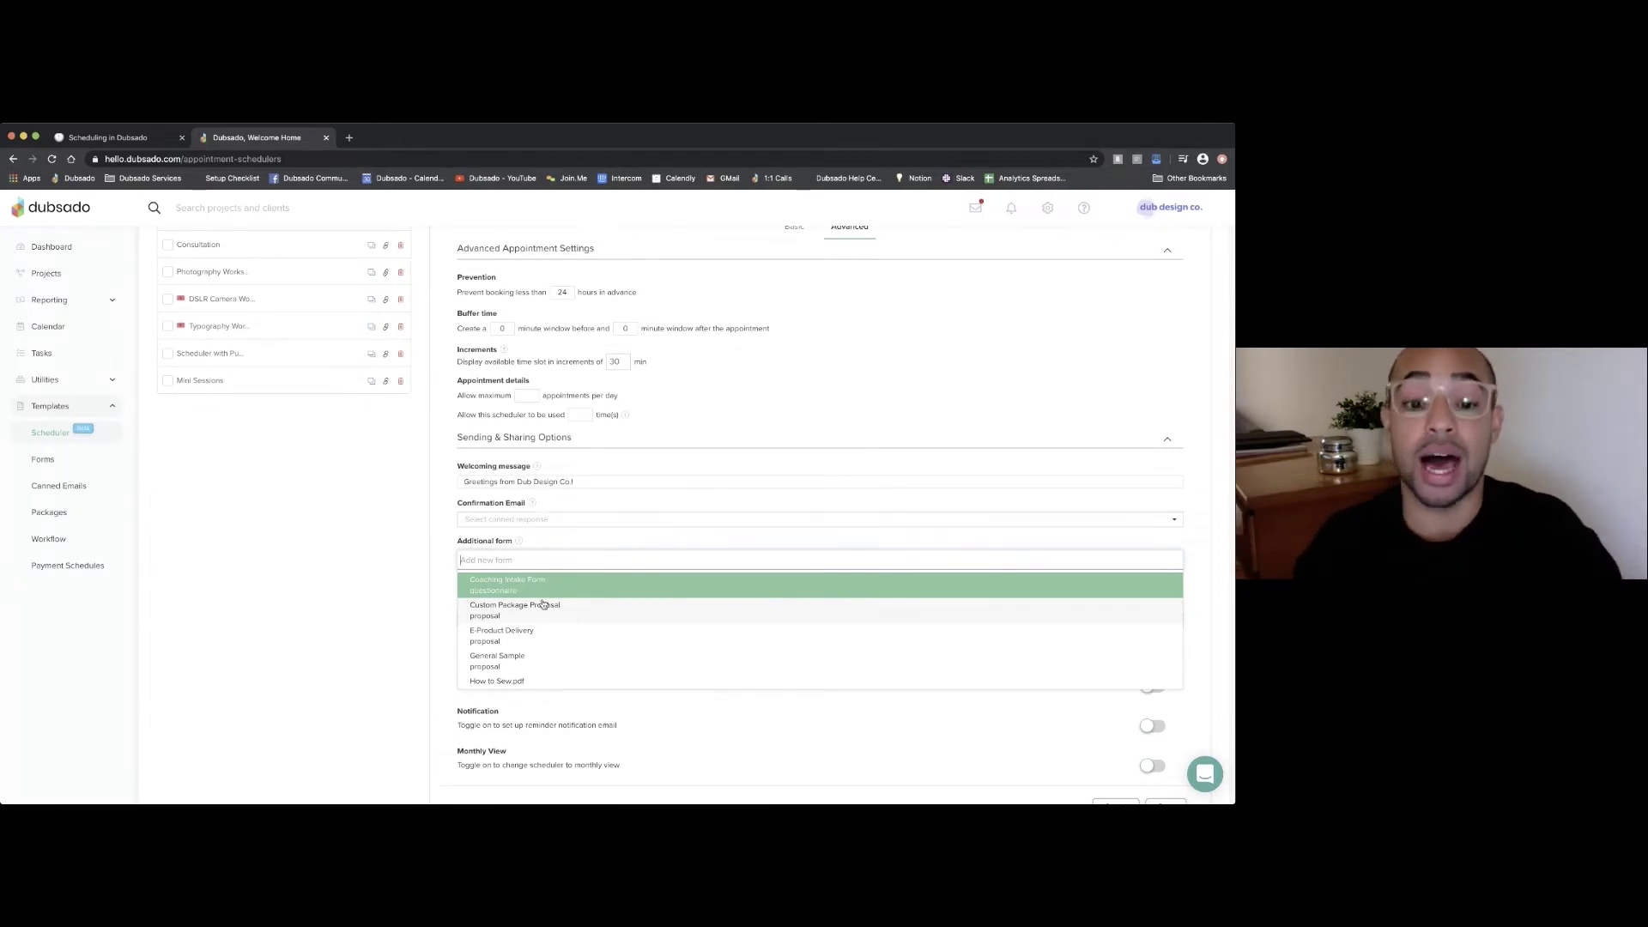
{"action": "left_click", "coordinate": [537, 551]}
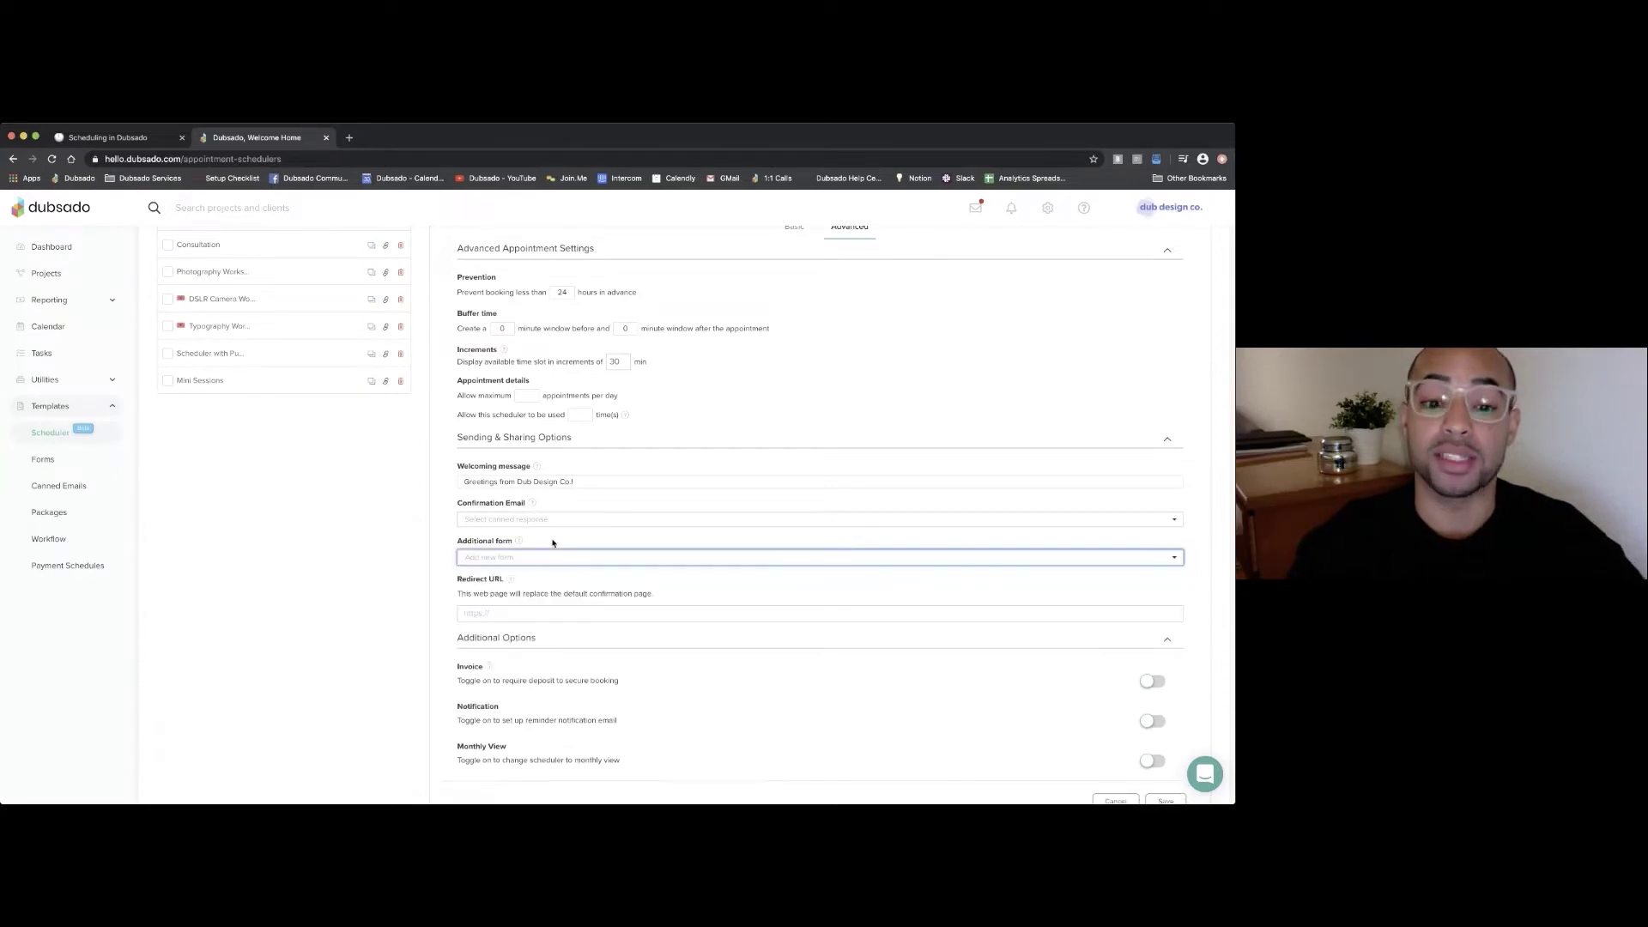
{"action": "scroll", "coordinate": [536, 550], "scroll_direction": "down", "scroll_amount": 1}
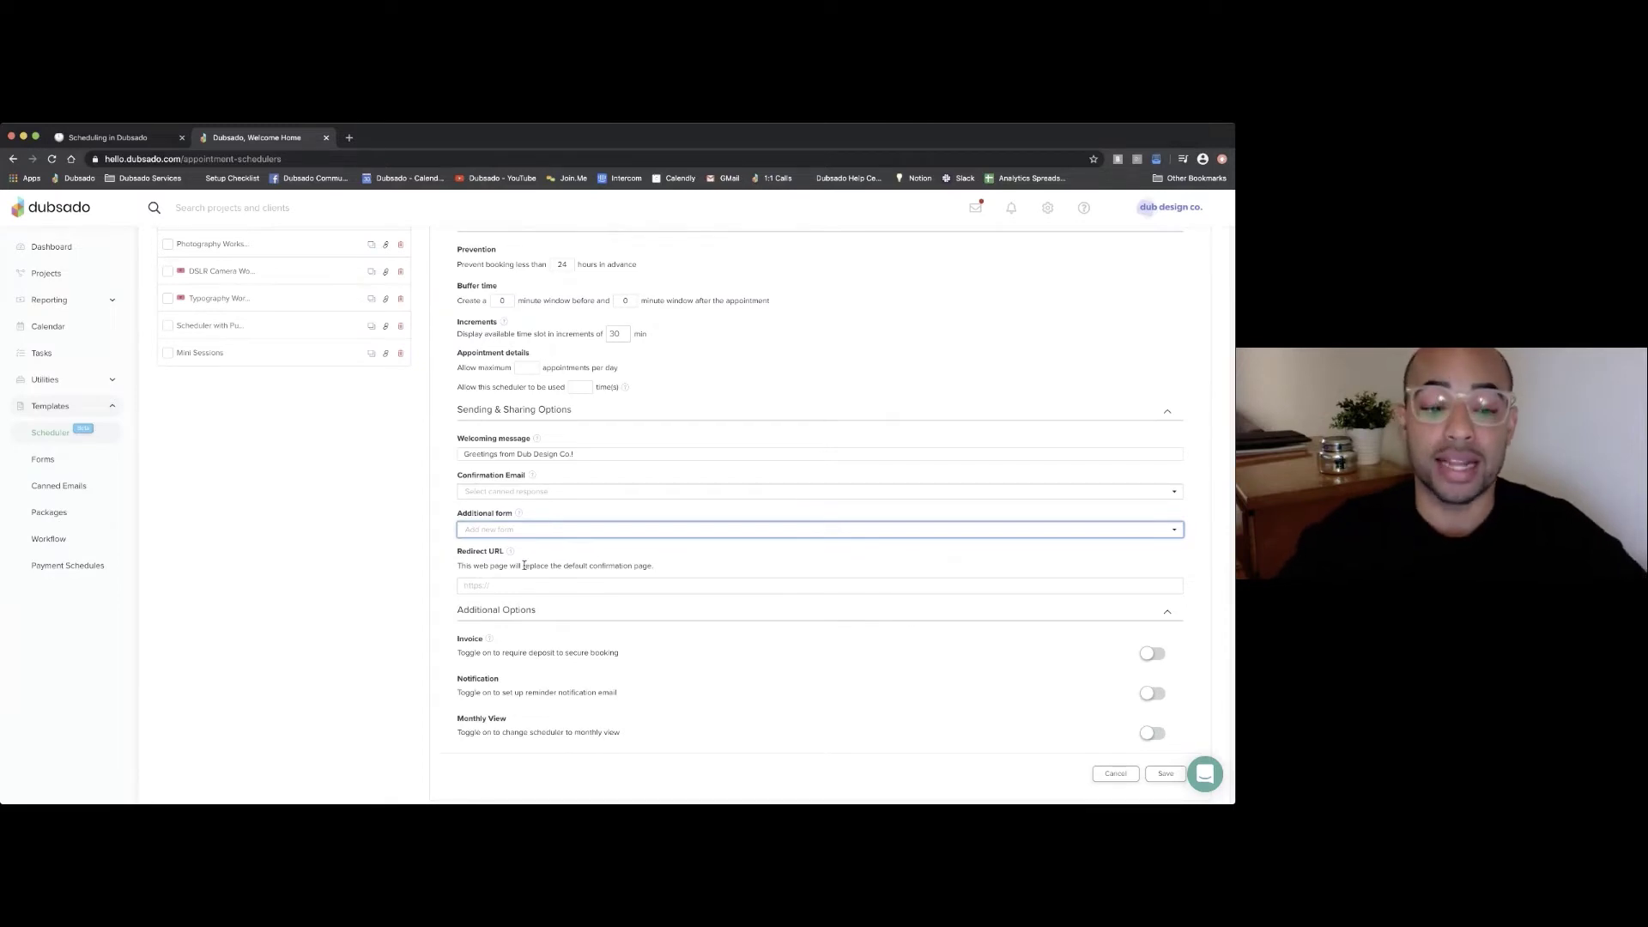
{"action": "left_click", "coordinate": [516, 585]}
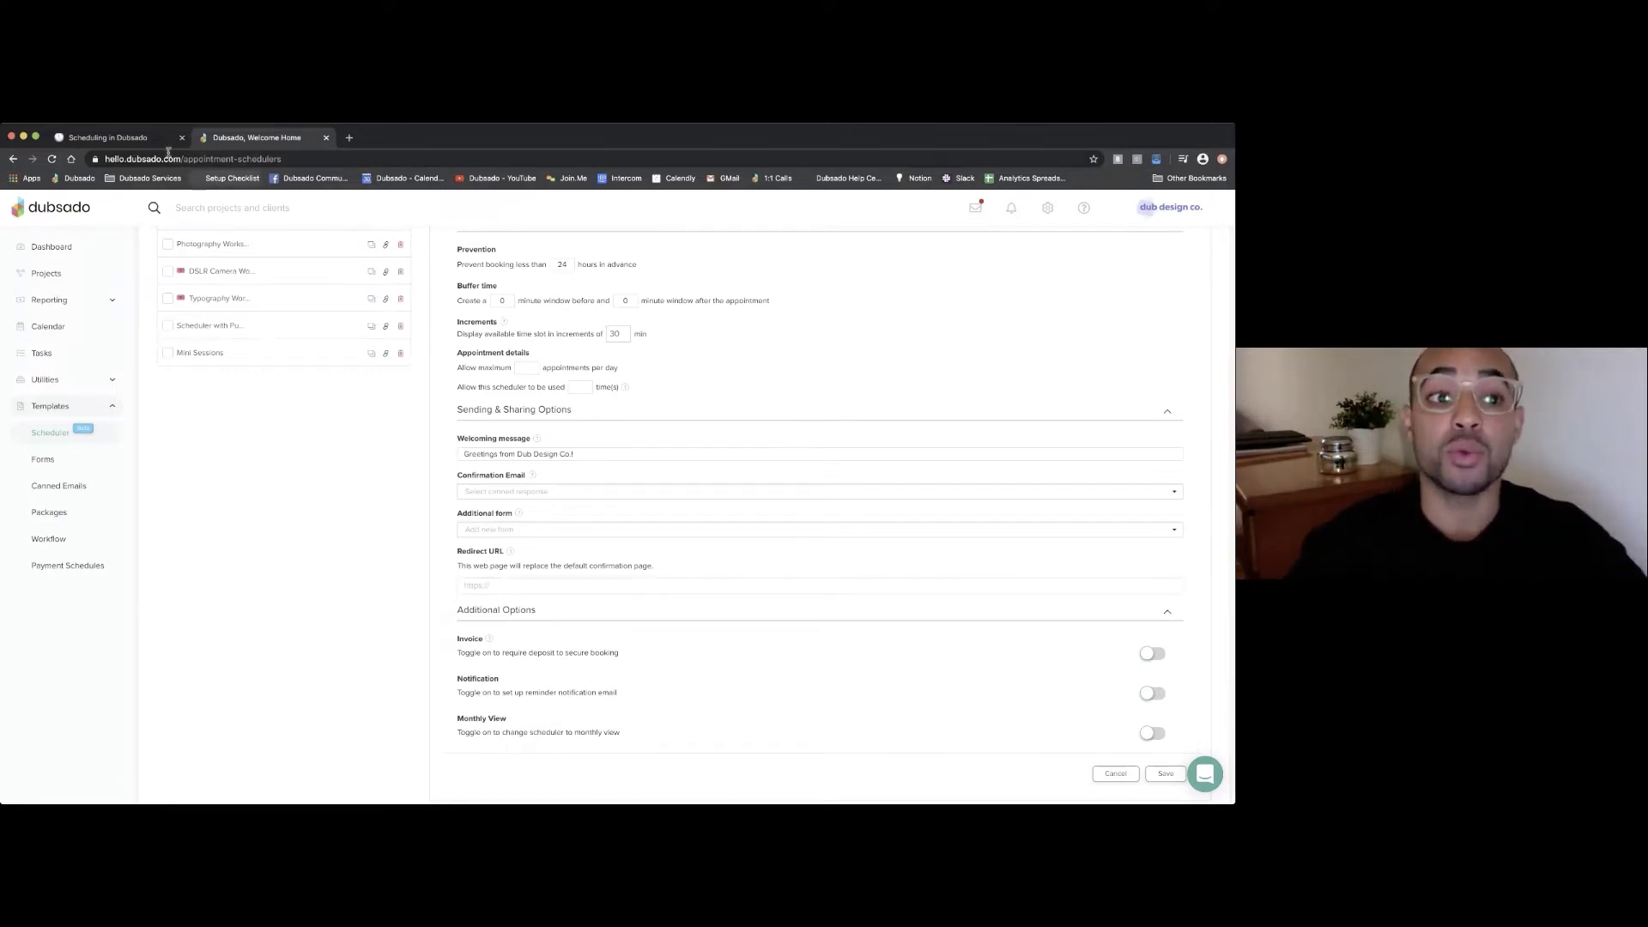
- Read the Redirect URL and Notification Email tips in the Notion notes and return to the Dubsado scheduler settings
{"action": "left_click", "coordinate": [128, 138]}
{"action": "scroll", "coordinate": [404, 356], "scroll_direction": "down", "scroll_amount": 2}
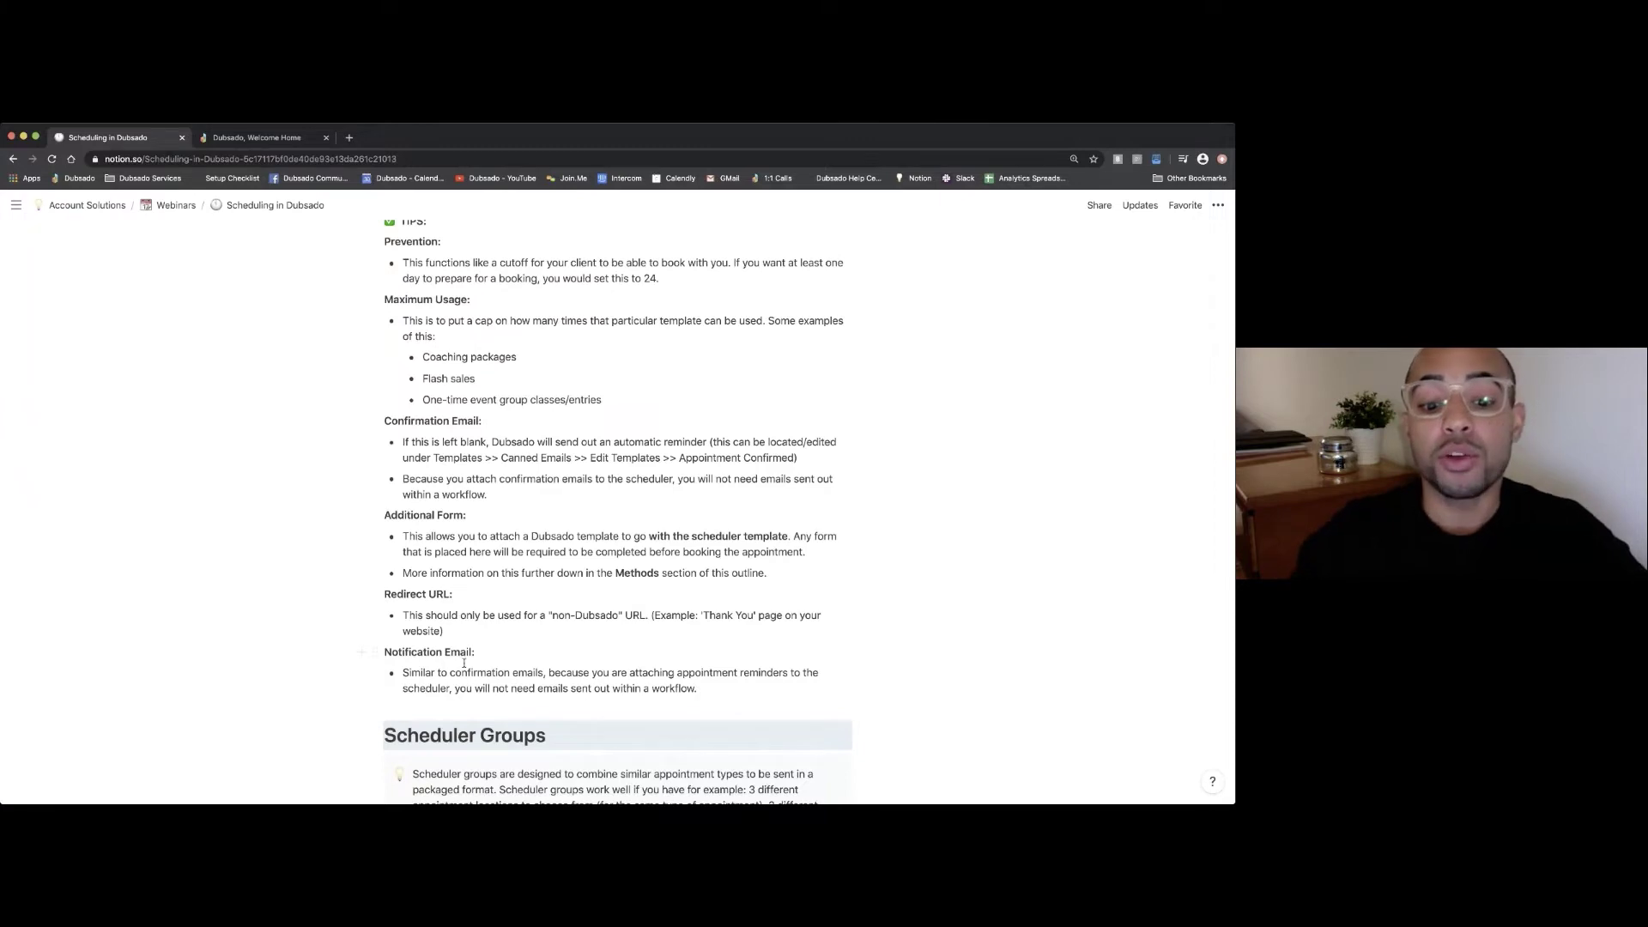
{"action": "left_click", "coordinate": [261, 142]}
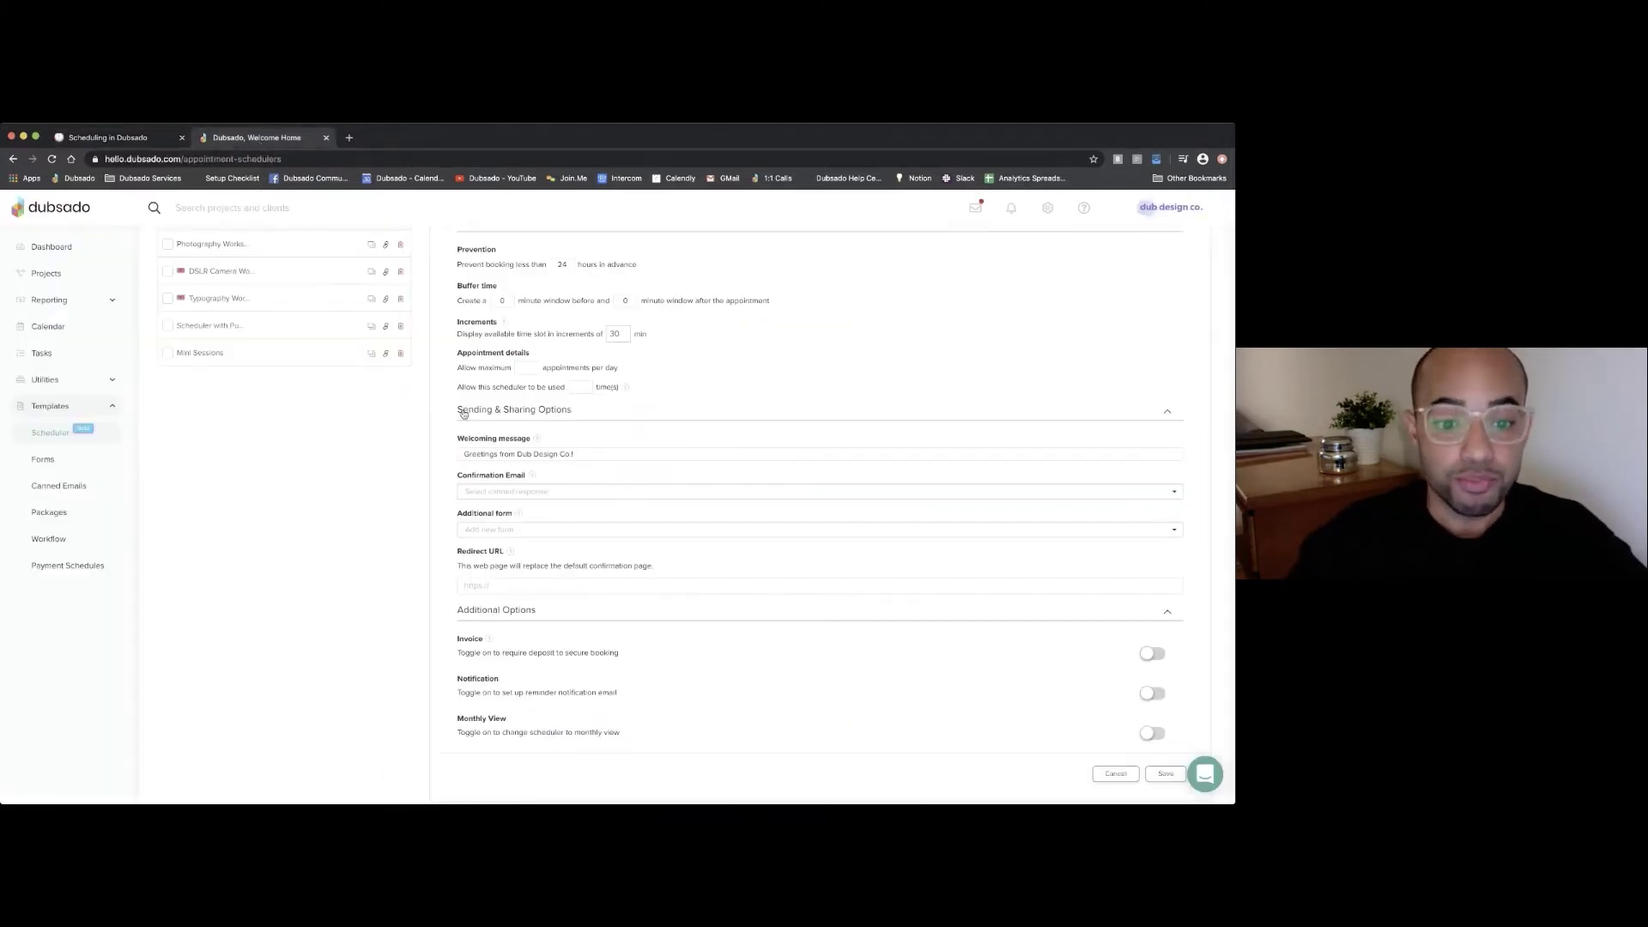
- Turn on the scheduler's reminder notification to examine its time and email settings and turn it back off
{"action": "scroll", "coordinate": [515, 464], "scroll_direction": "down", "scroll_amount": 1}
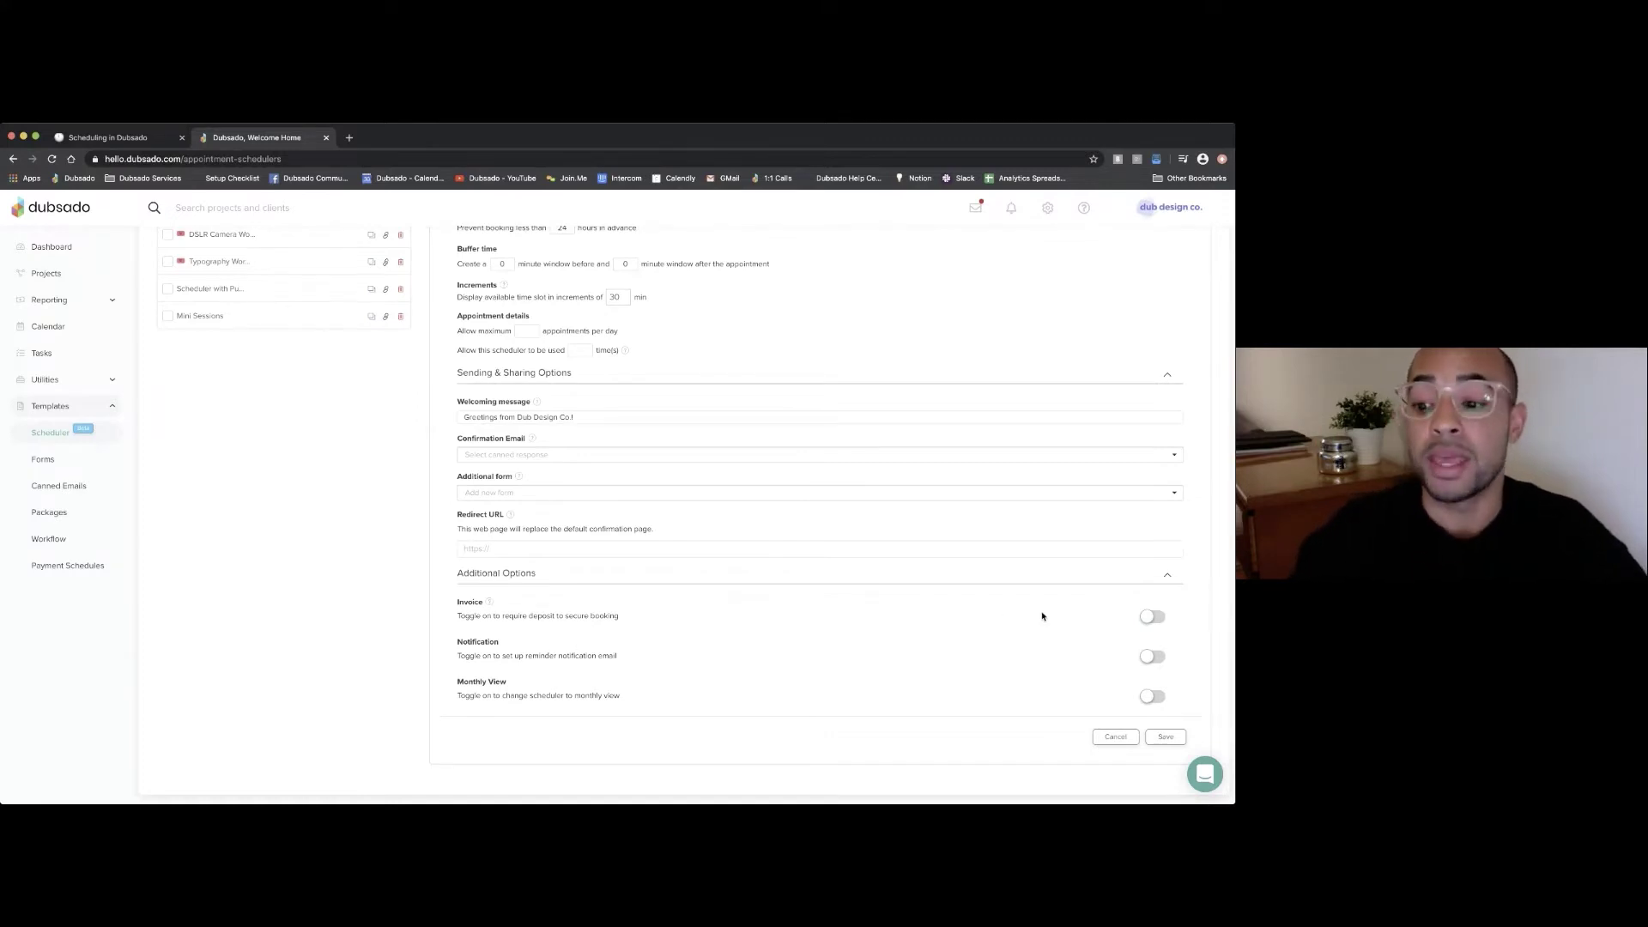
{"action": "left_click", "coordinate": [1151, 656]}
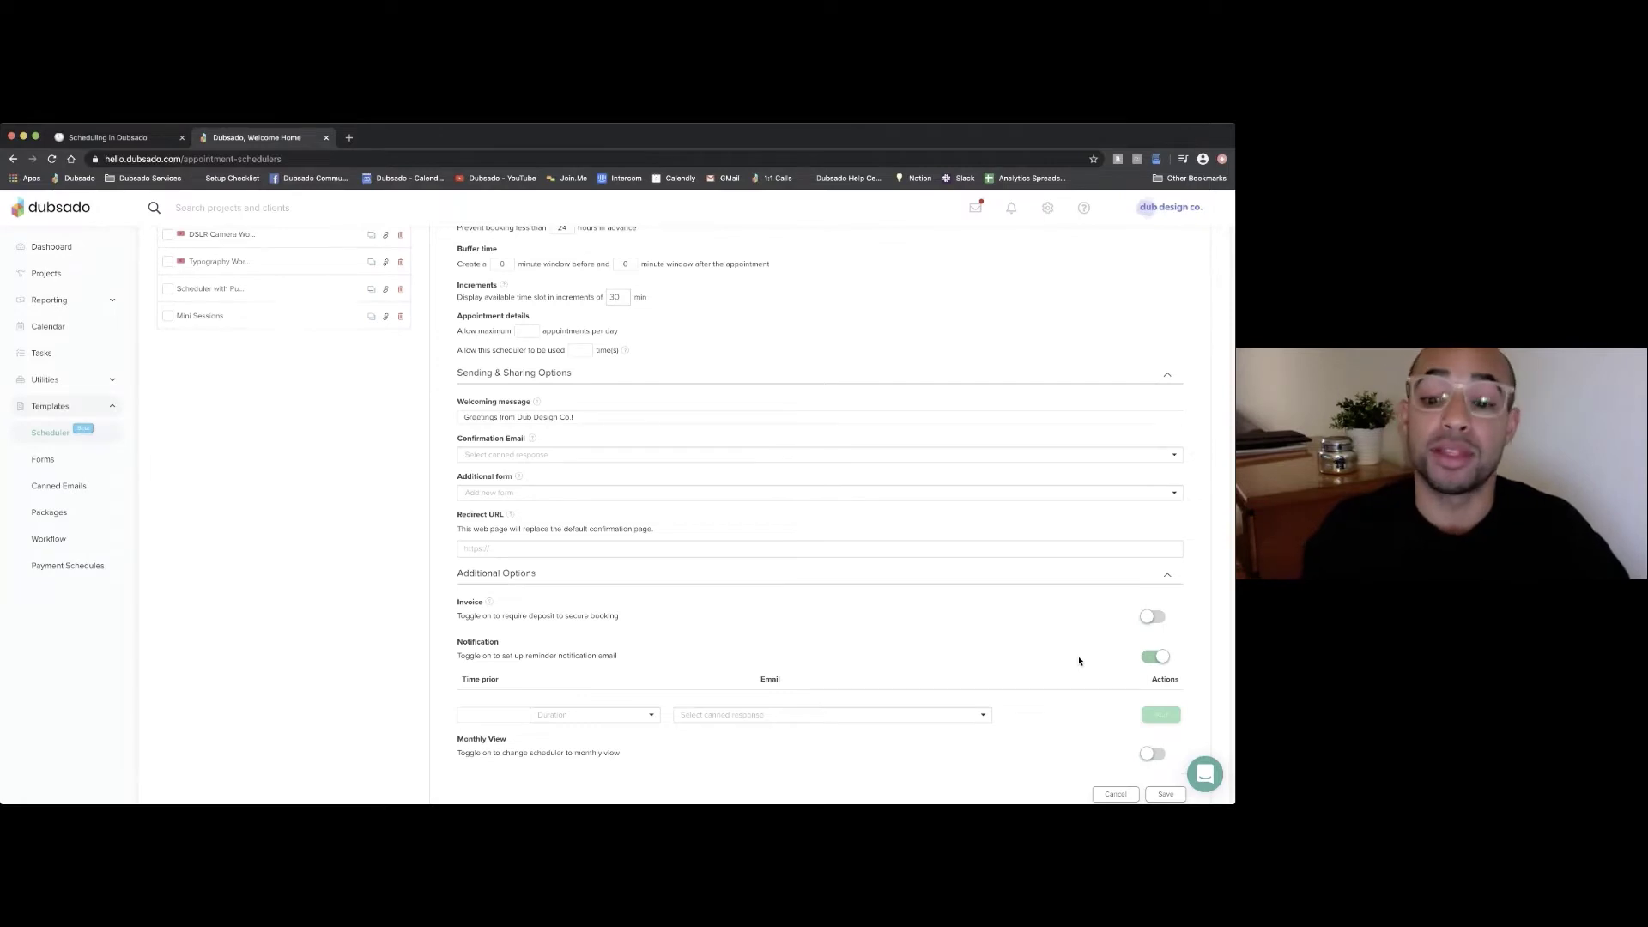
{"action": "left_click", "coordinate": [1162, 658]}
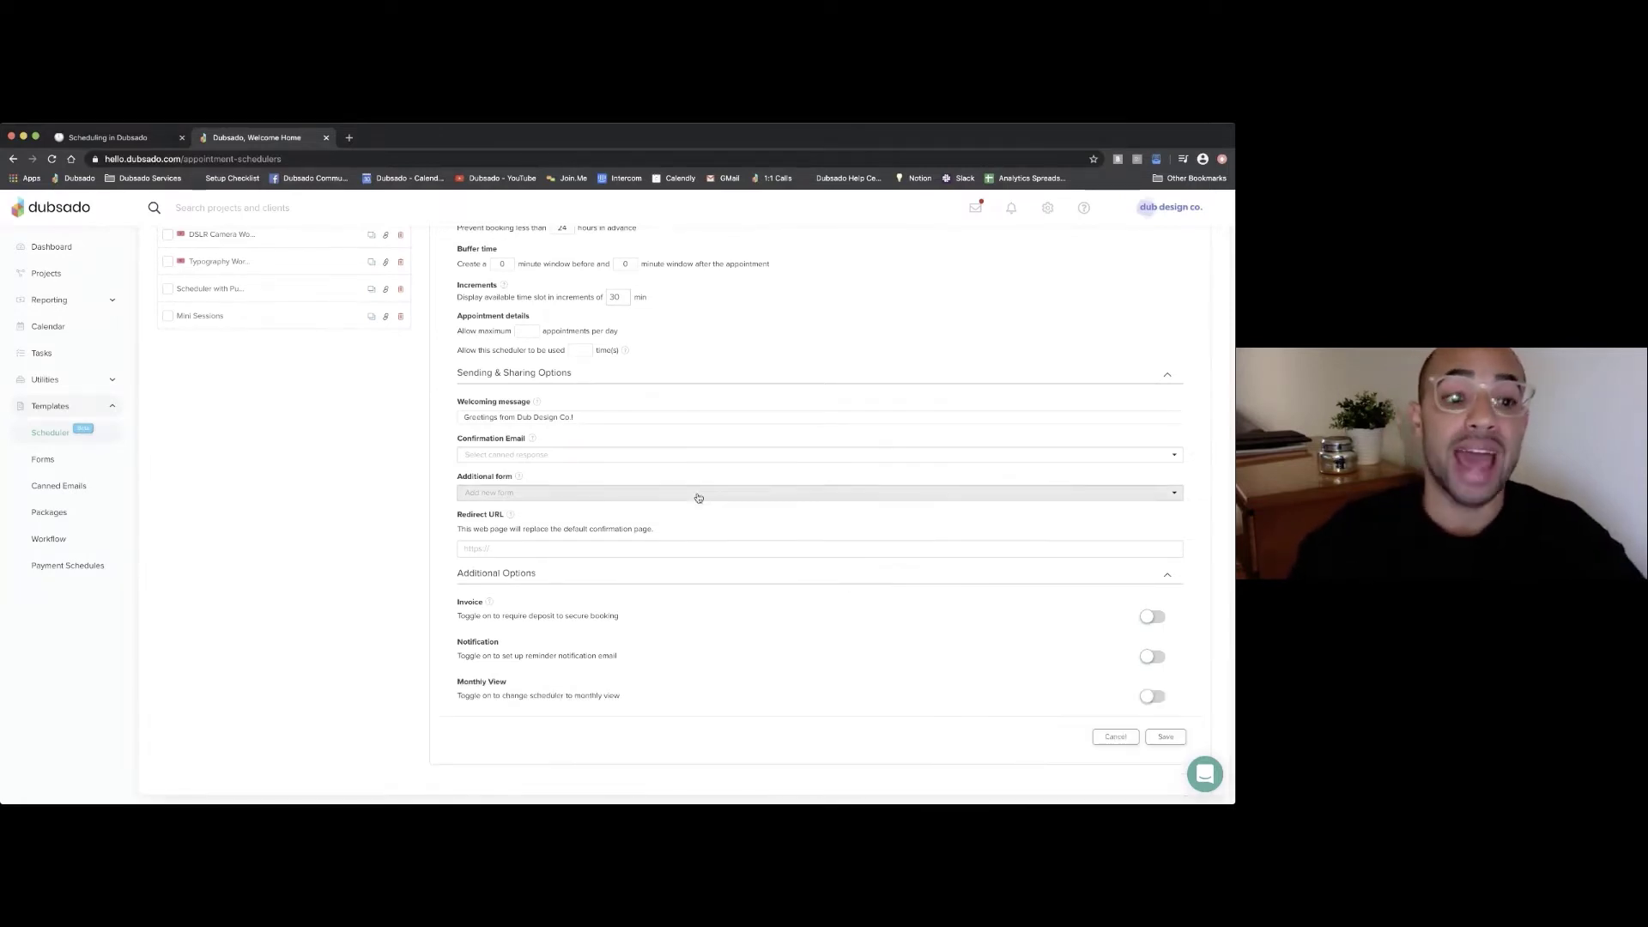
{"action": "scroll", "coordinate": [626, 415], "scroll_direction": "up", "scroll_amount": 1}
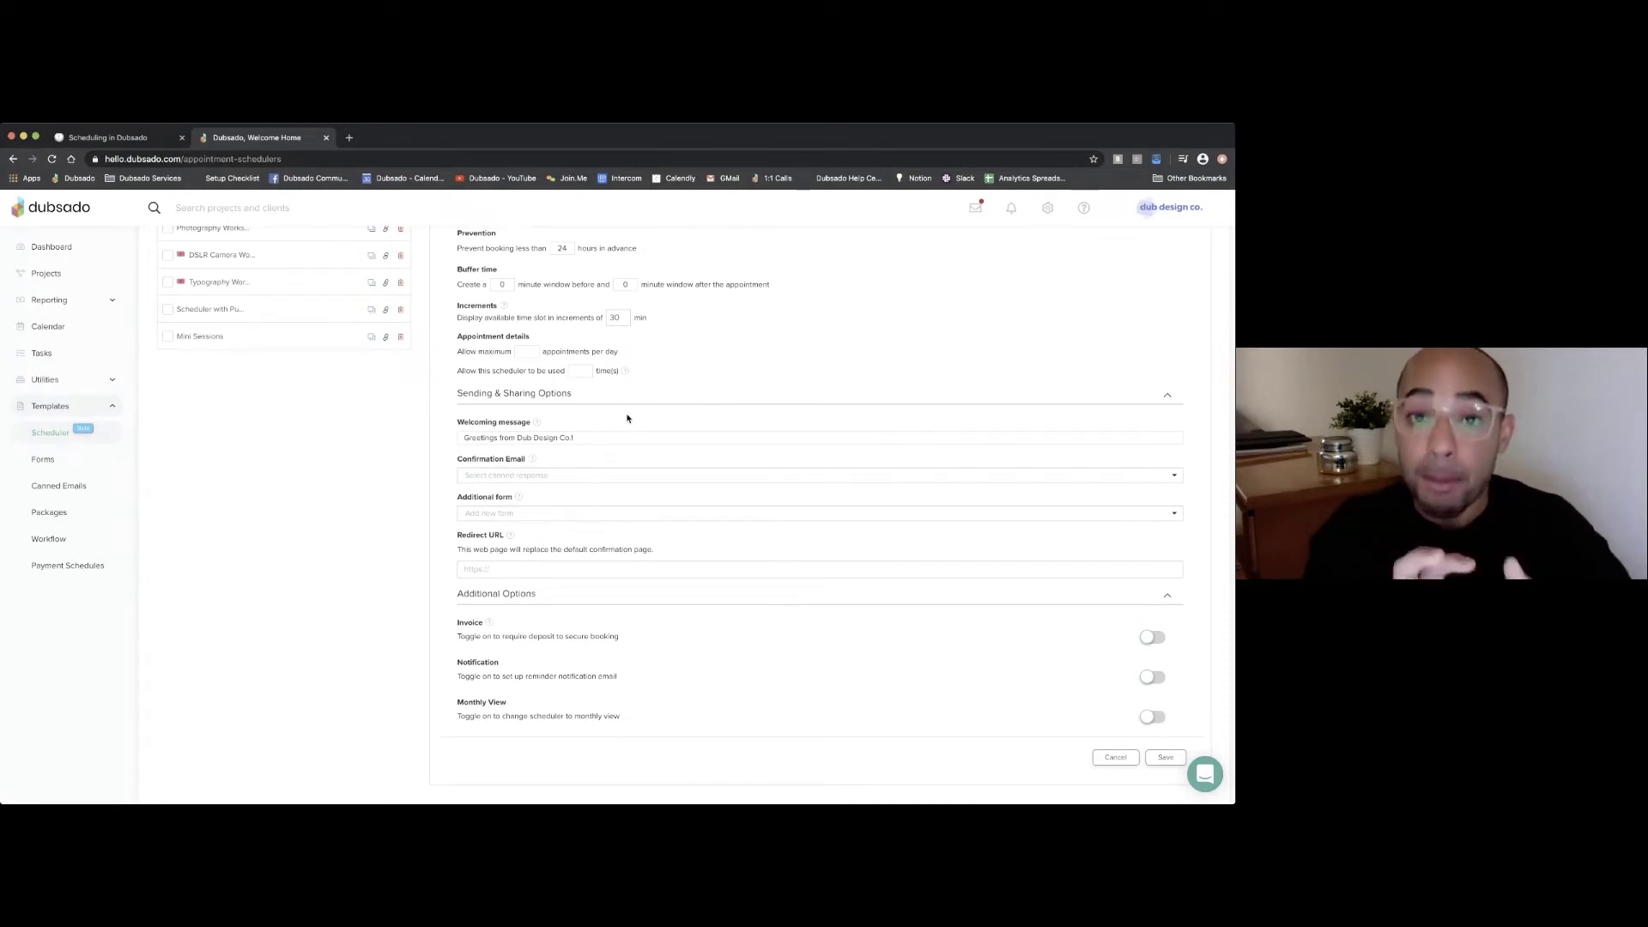
{"action": "scroll", "coordinate": [409, 396], "scroll_direction": "up", "scroll_amount": 4}
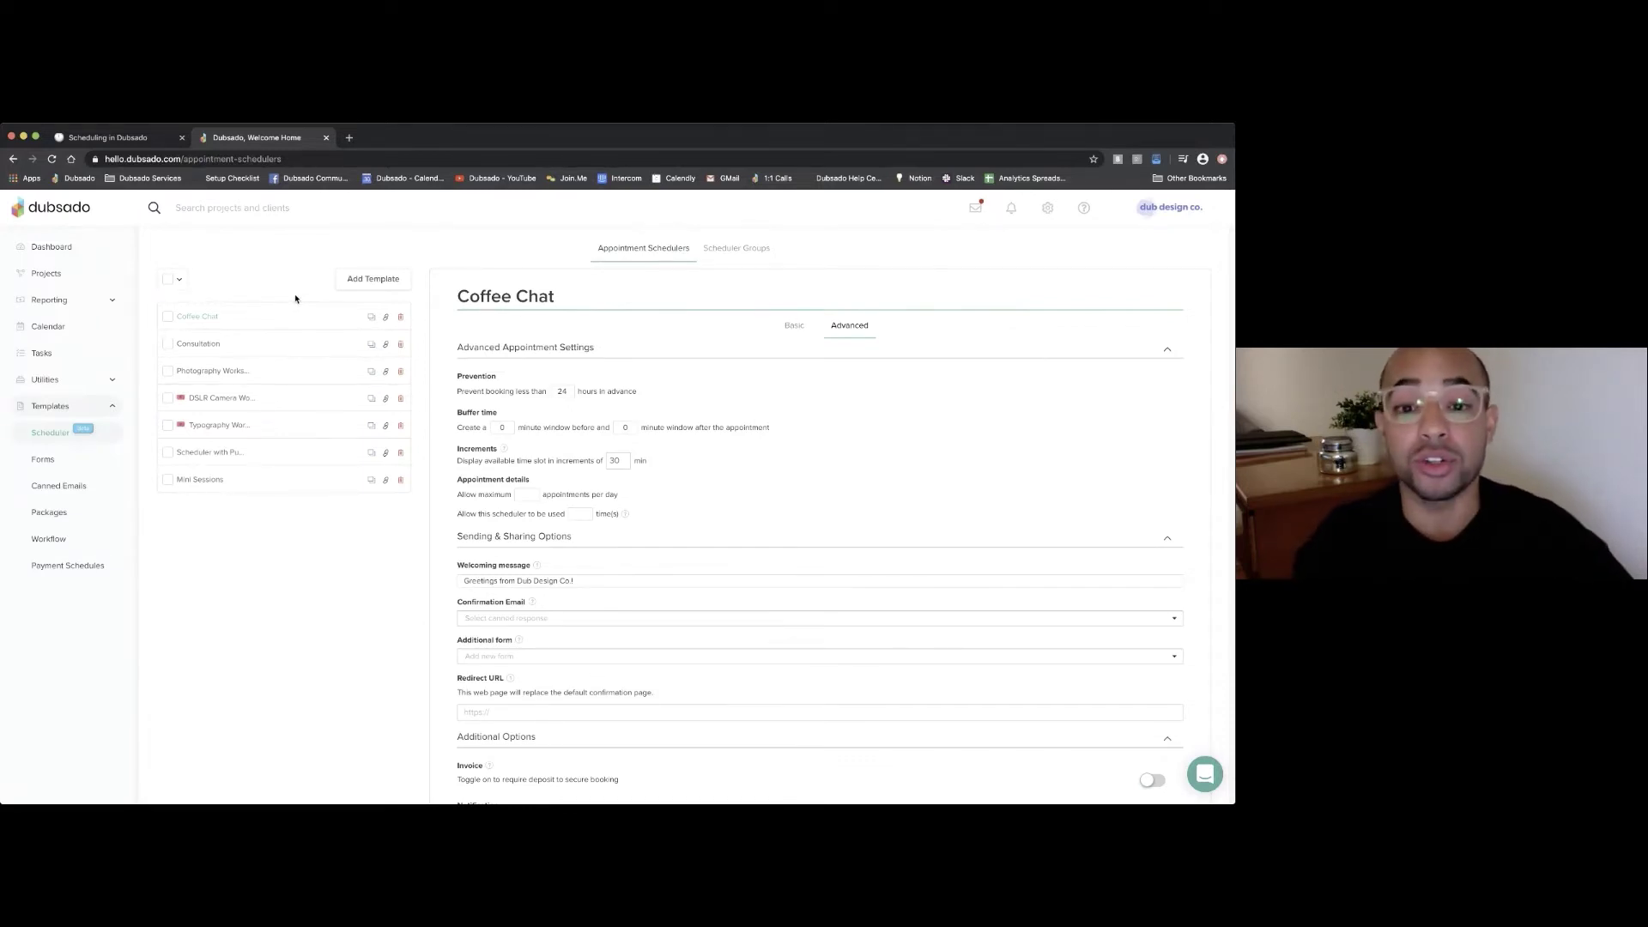
- Read the Scheduler Groups section of the Notion notes and open the scheduler groups page in Dubsado
{"action": "left_click", "coordinate": [133, 138]}
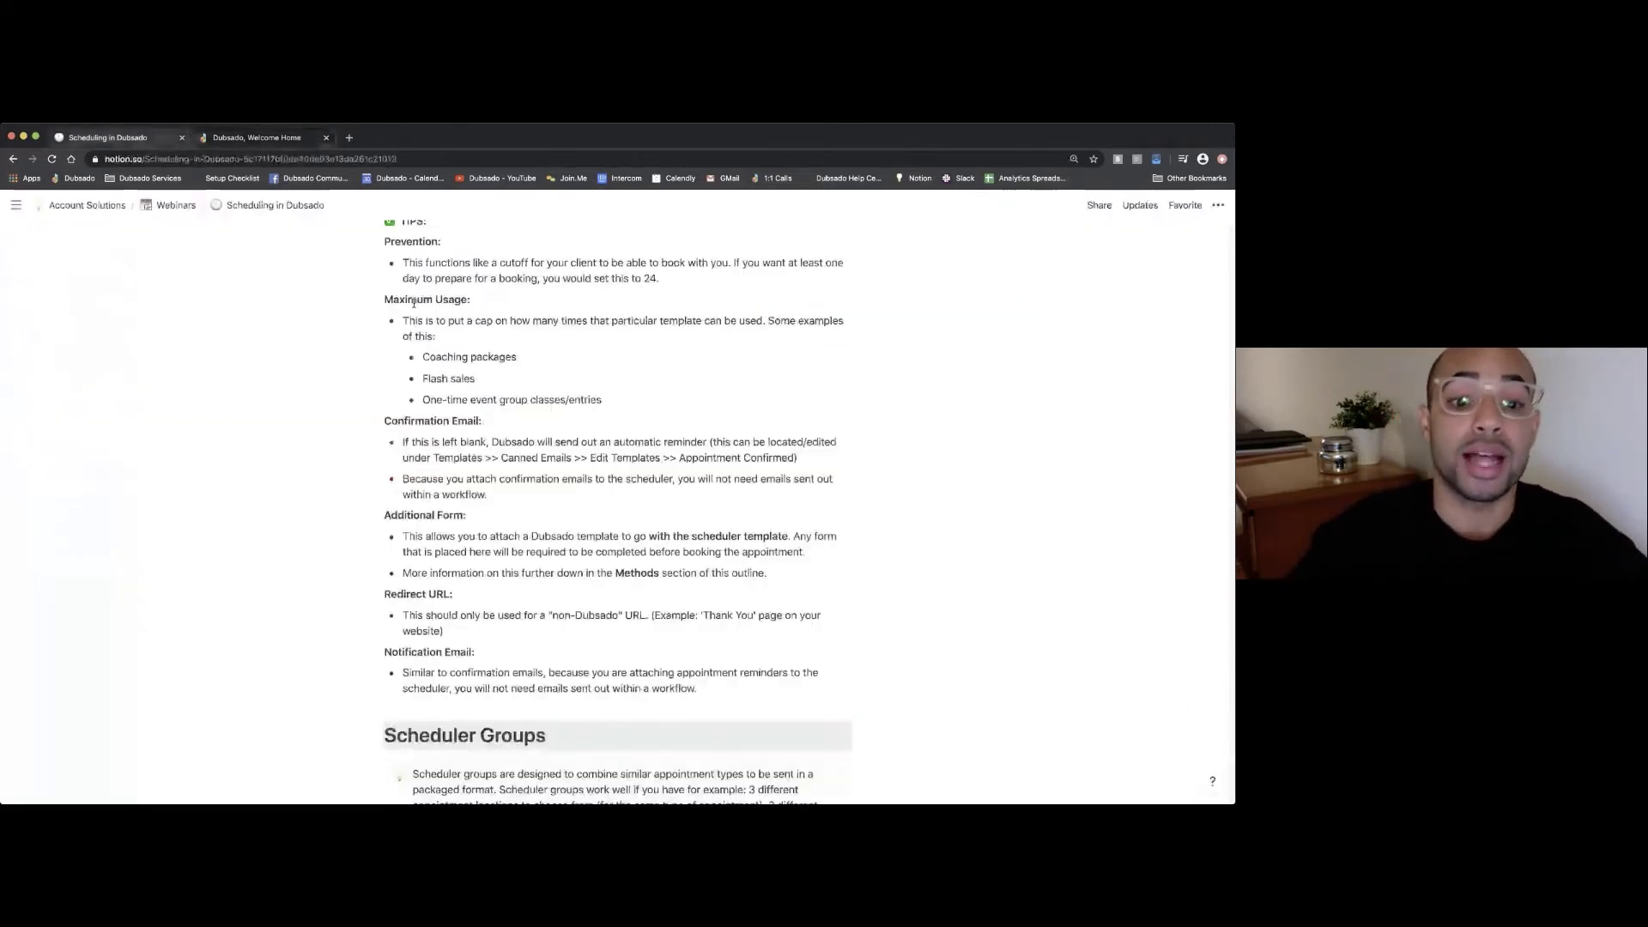
{"action": "scroll", "coordinate": [485, 377], "scroll_direction": "down", "scroll_amount": 1}
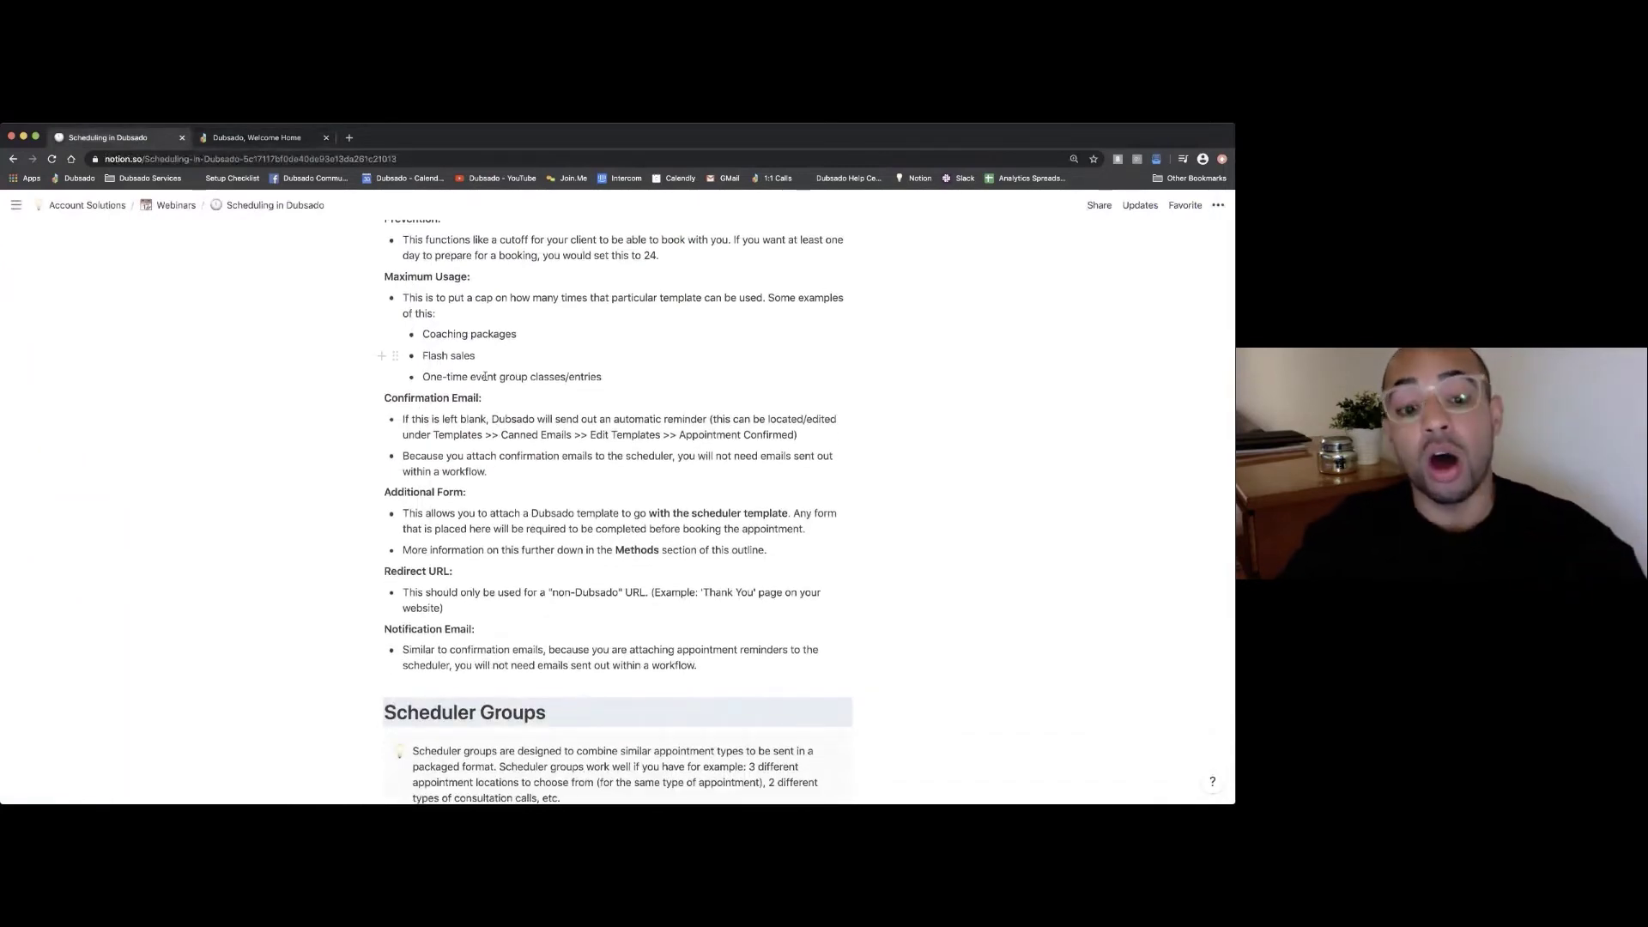
{"action": "scroll", "coordinate": [485, 377], "scroll_direction": "down", "scroll_amount": 1}
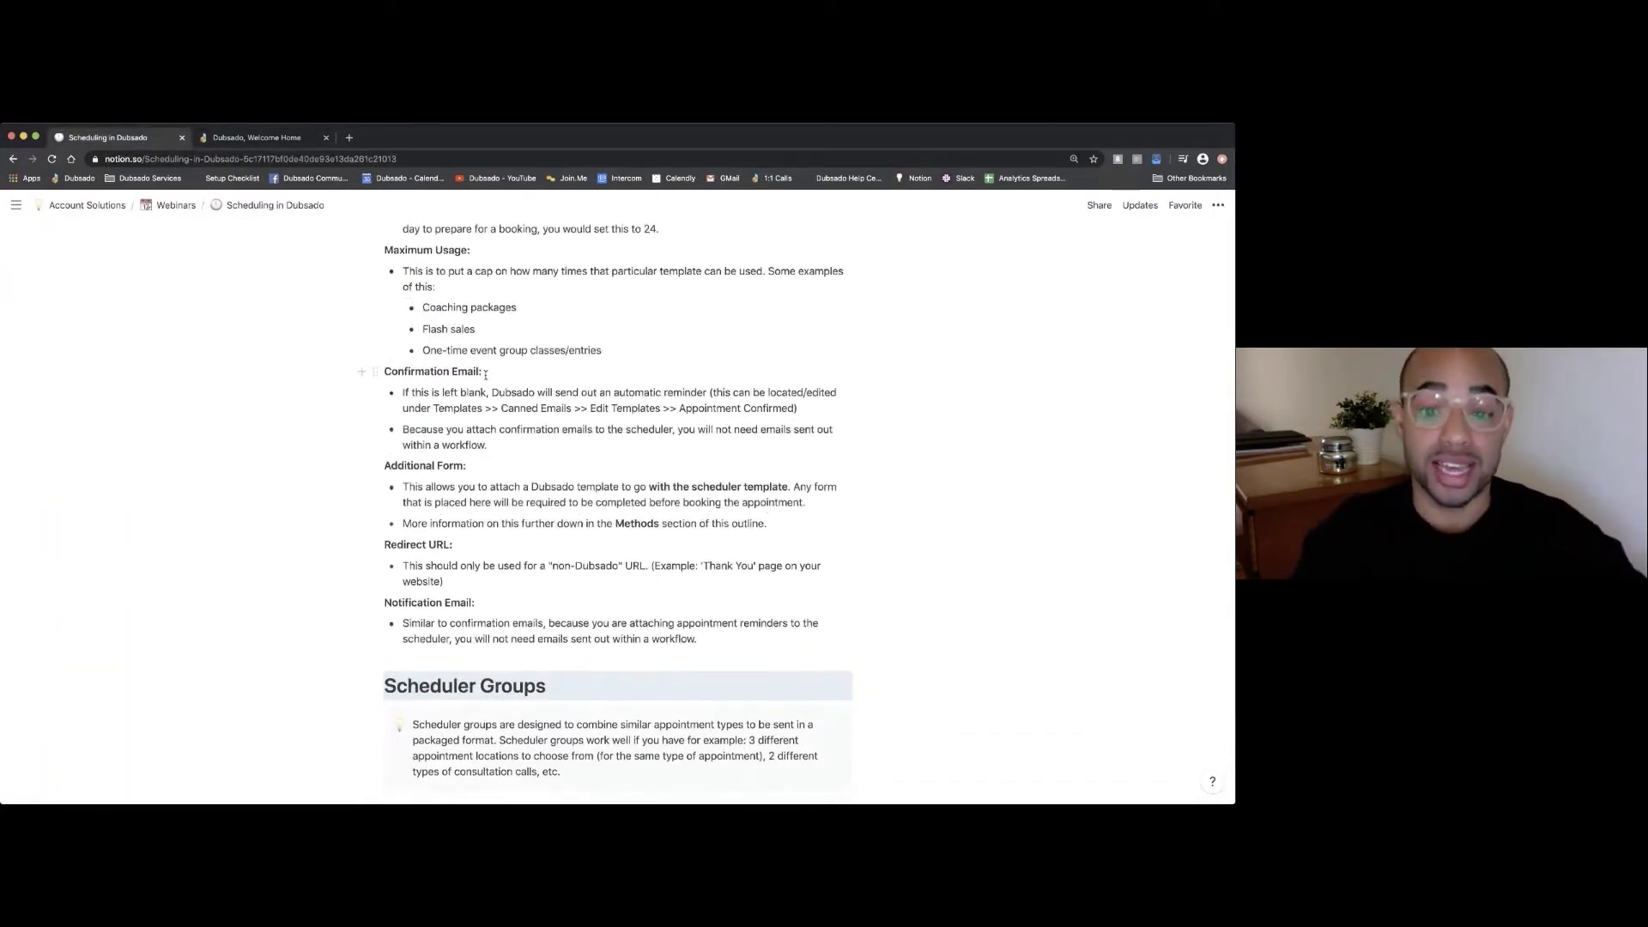
{"action": "scroll", "coordinate": [485, 374], "scroll_direction": "down", "scroll_amount": 5}
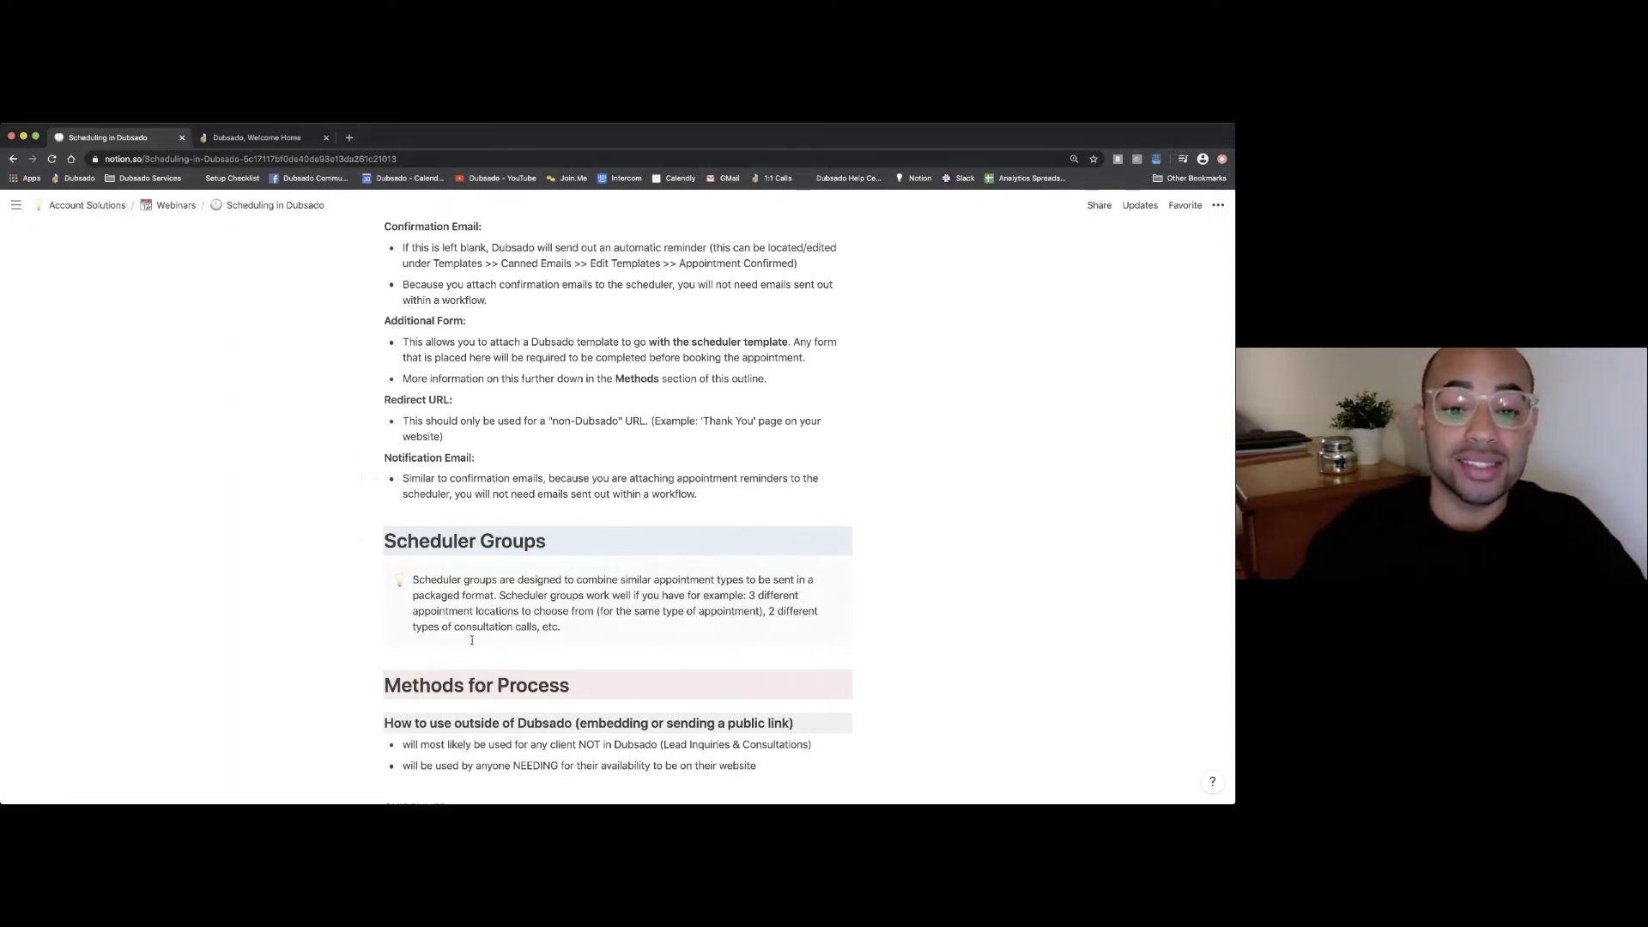
{"action": "left_click", "coordinate": [227, 139]}
{"action": "scroll", "coordinate": [559, 300], "scroll_direction": "up", "scroll_amount": 1}
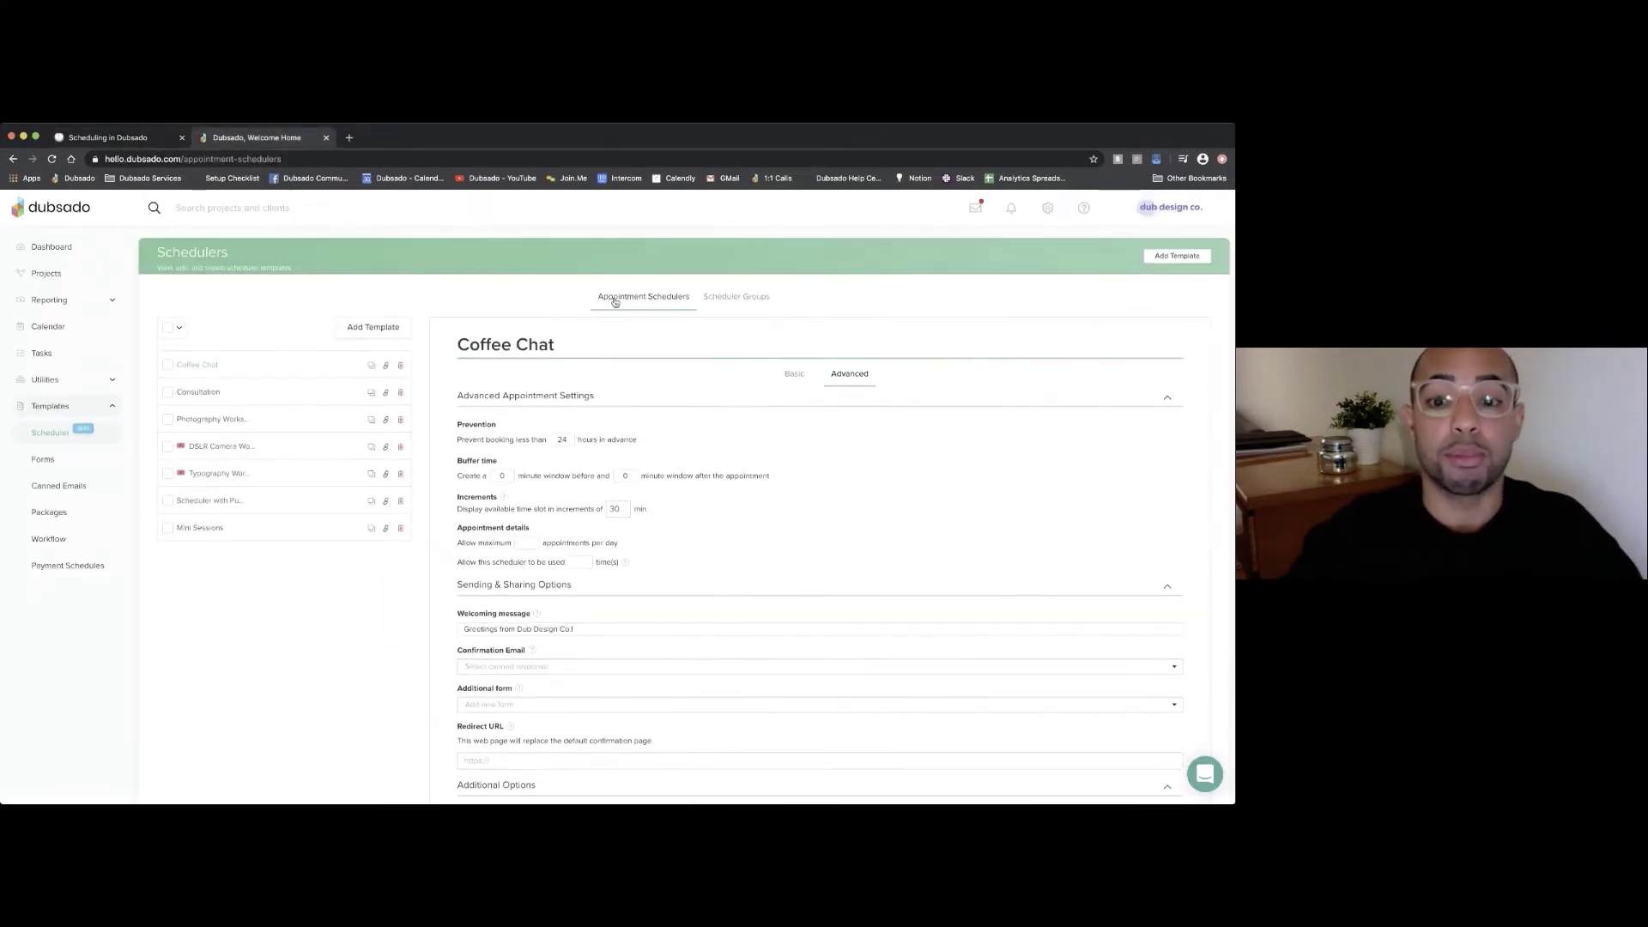
{"action": "left_click", "coordinate": [722, 298]}
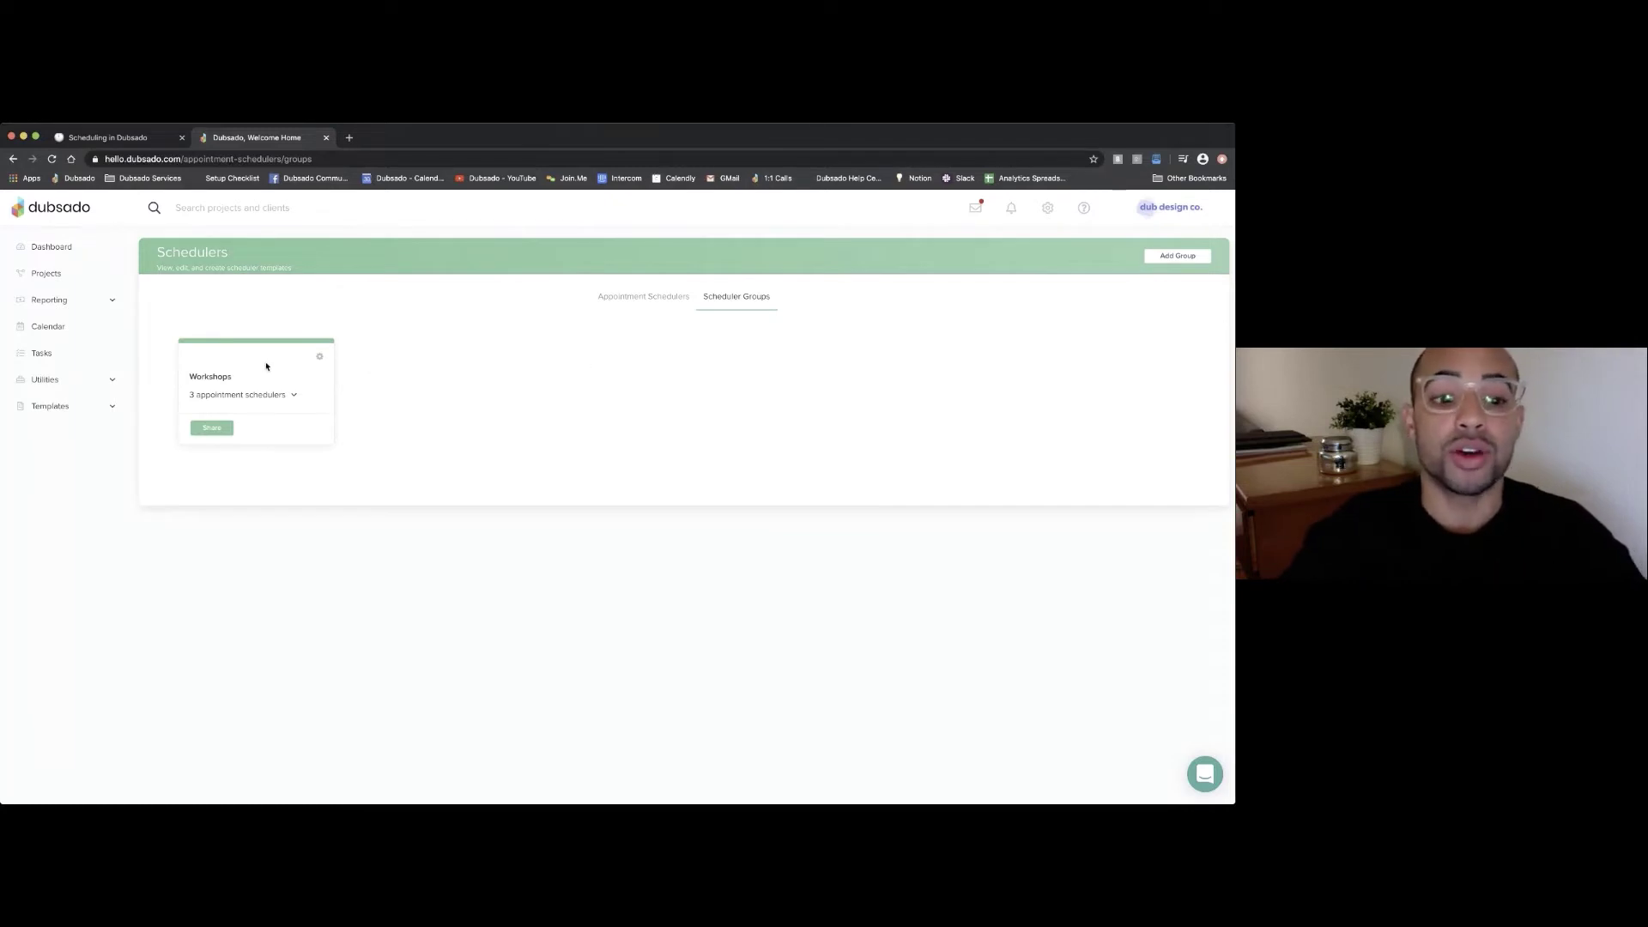
- Start a new scheduler group, select the Consultation scheduler, look over the email fields and cancel without creating the group
{"action": "left_click", "coordinate": [1176, 256]}
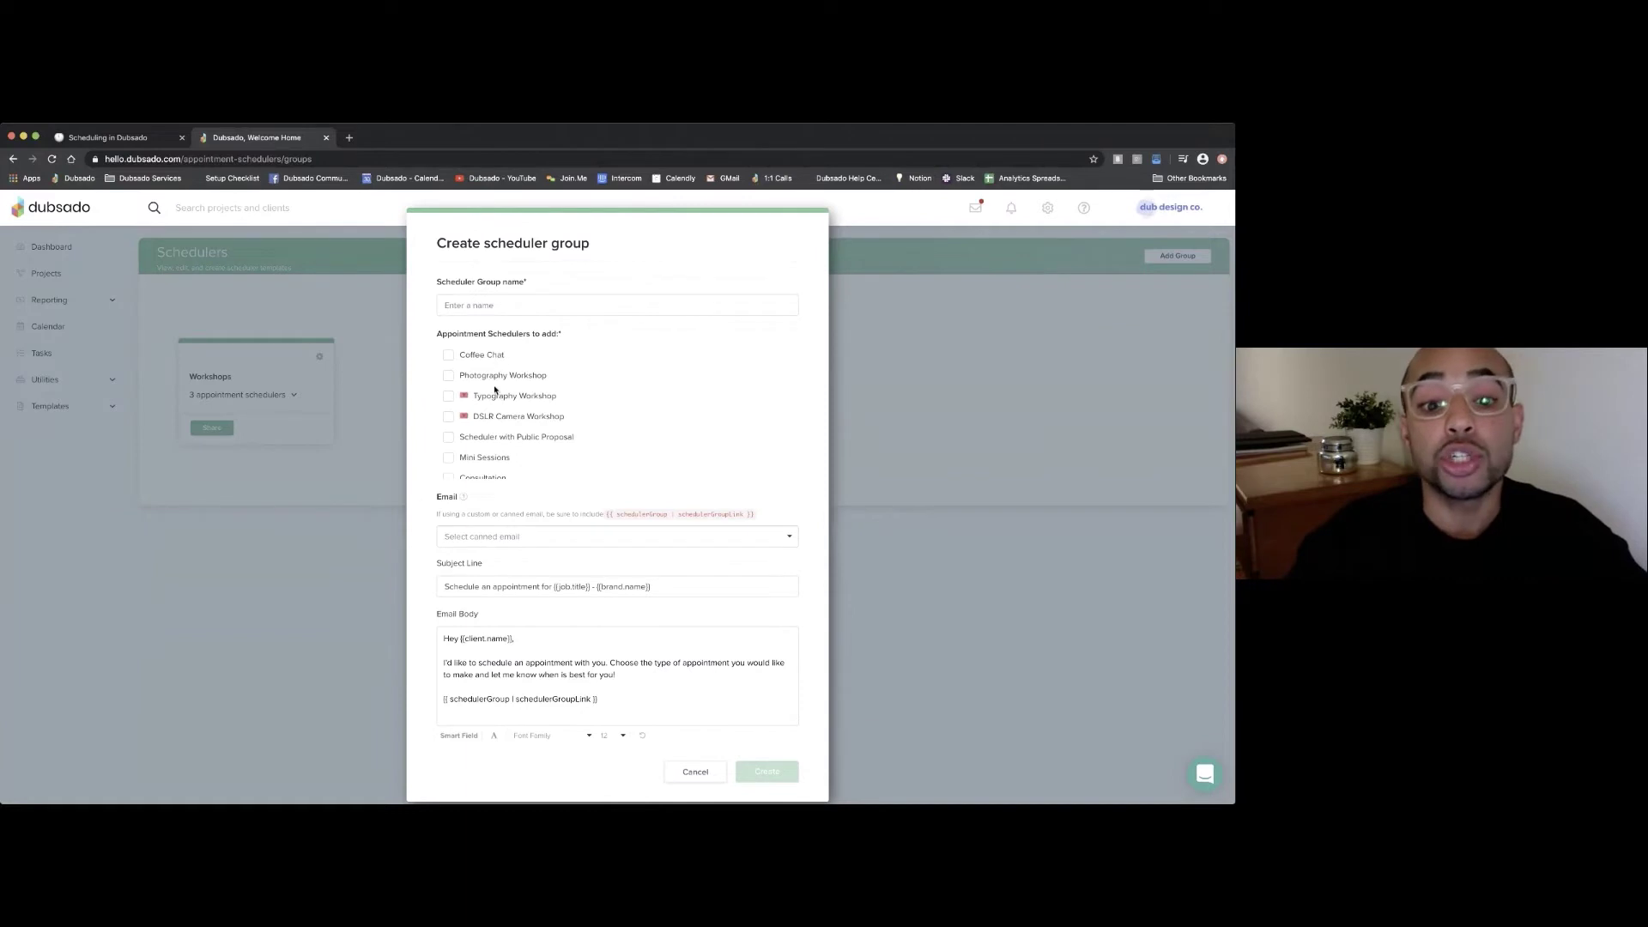
{"action": "scroll", "coordinate": [488, 399], "scroll_direction": "down", "scroll_amount": 2}
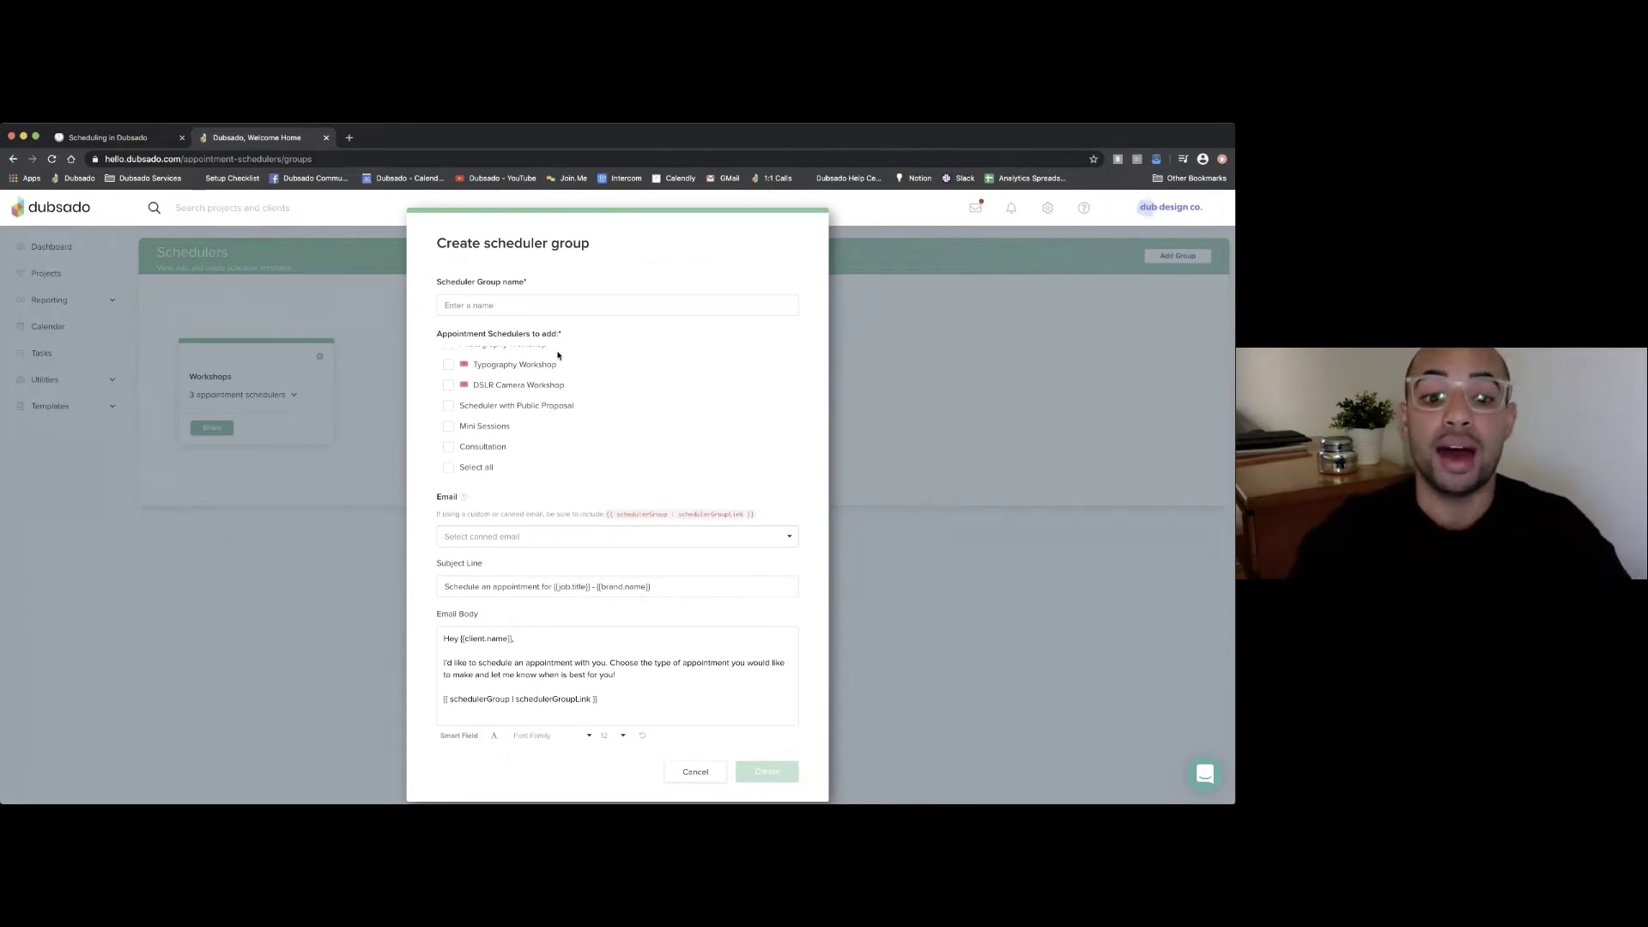
{"action": "left_click", "coordinate": [448, 446]}
{"action": "scroll", "coordinate": [504, 438], "scroll_direction": "up", "scroll_amount": 2}
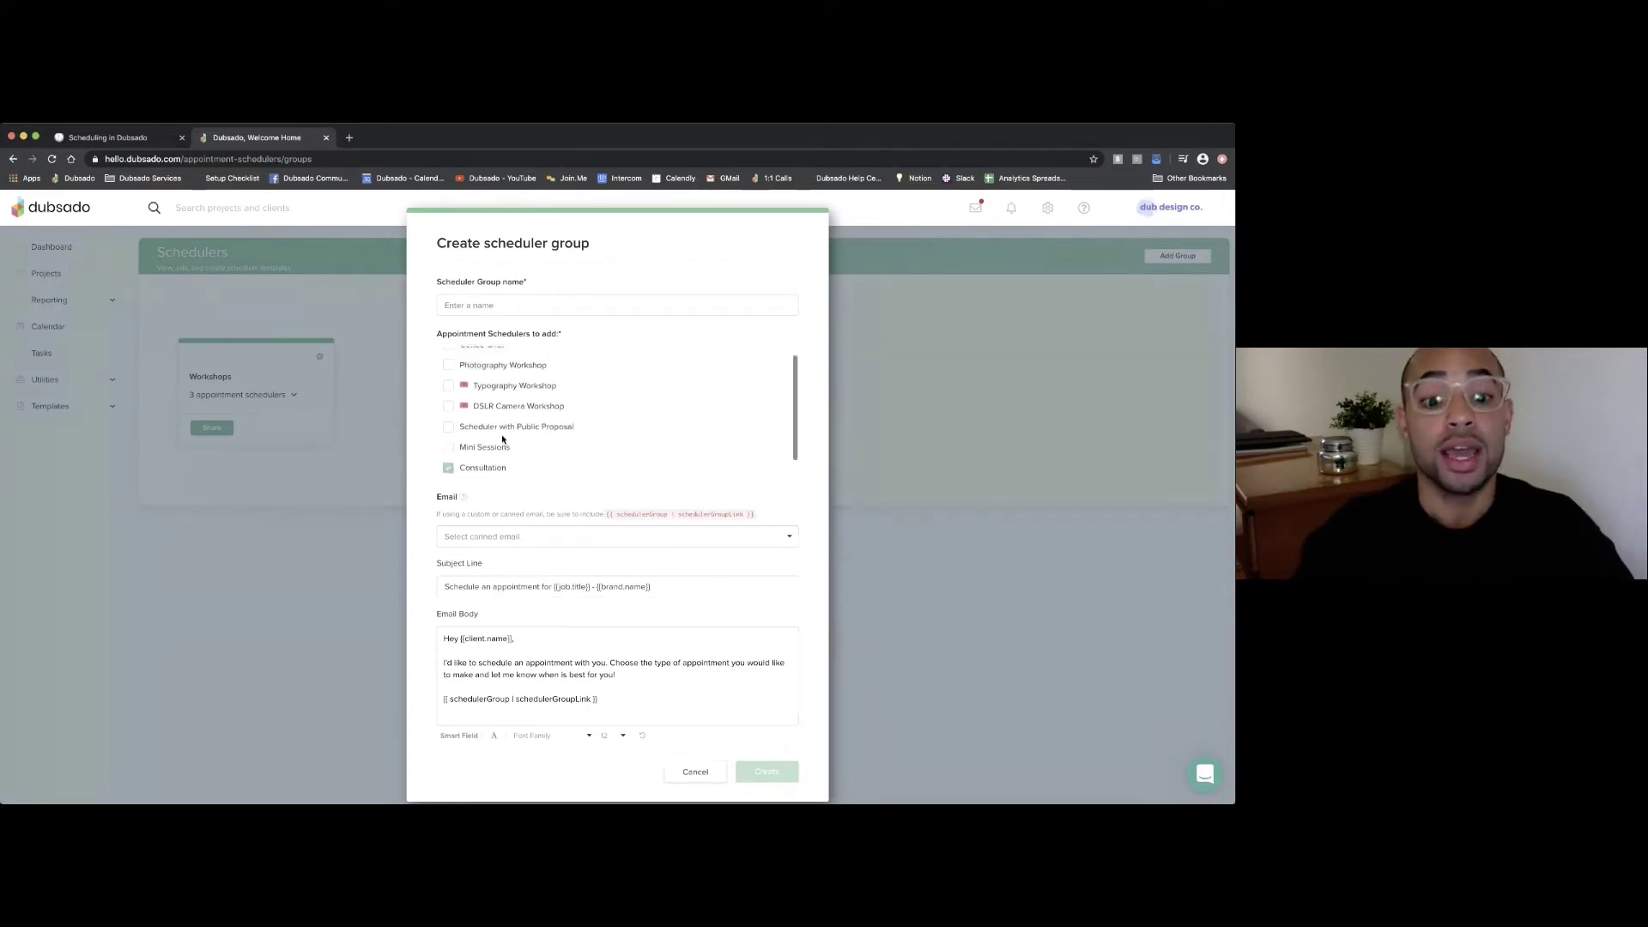
{"action": "scroll", "coordinate": [480, 369], "scroll_direction": "down", "scroll_amount": 2}
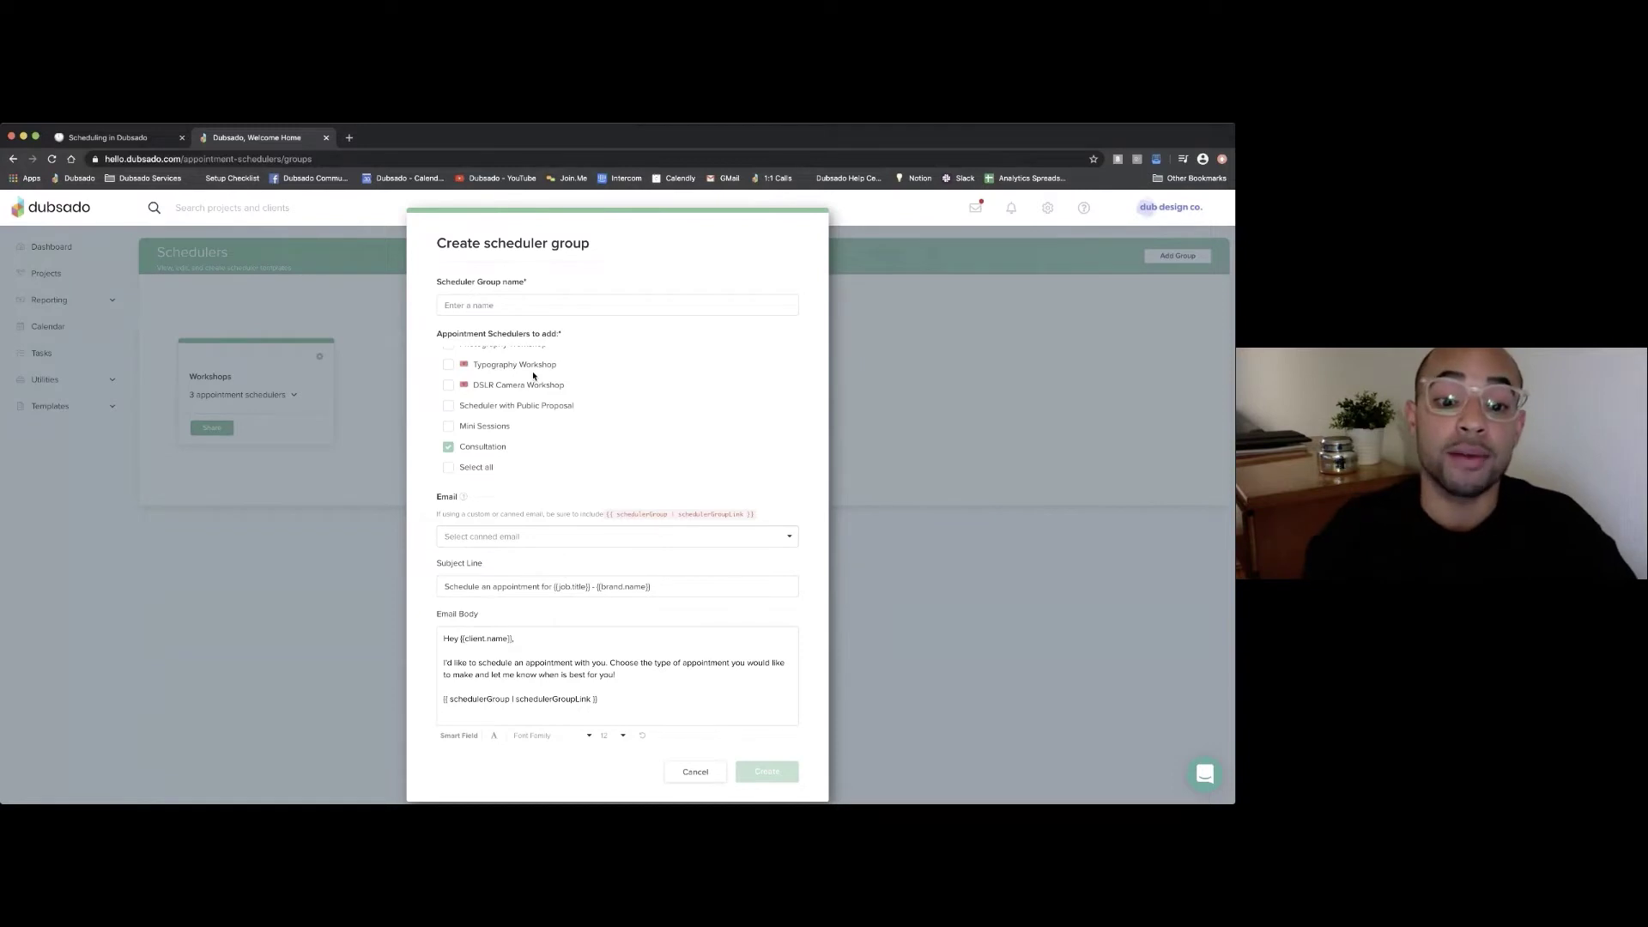
{"action": "scroll", "coordinate": [549, 399], "scroll_direction": "down", "scroll_amount": 1}
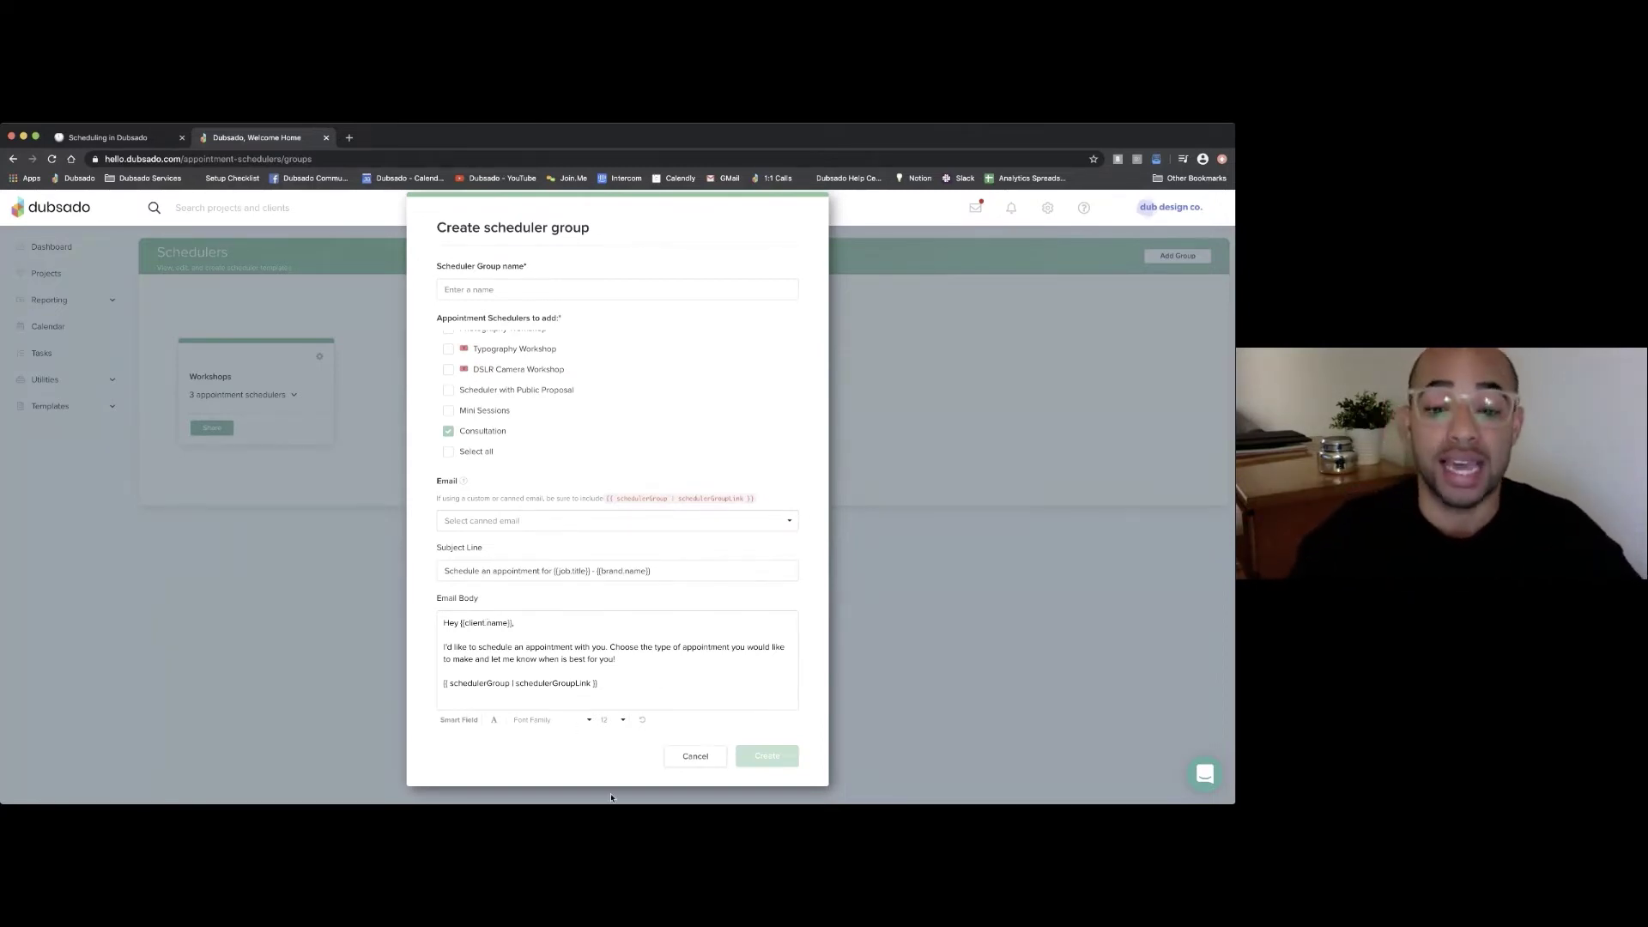
{"action": "left_click", "coordinate": [689, 759]}
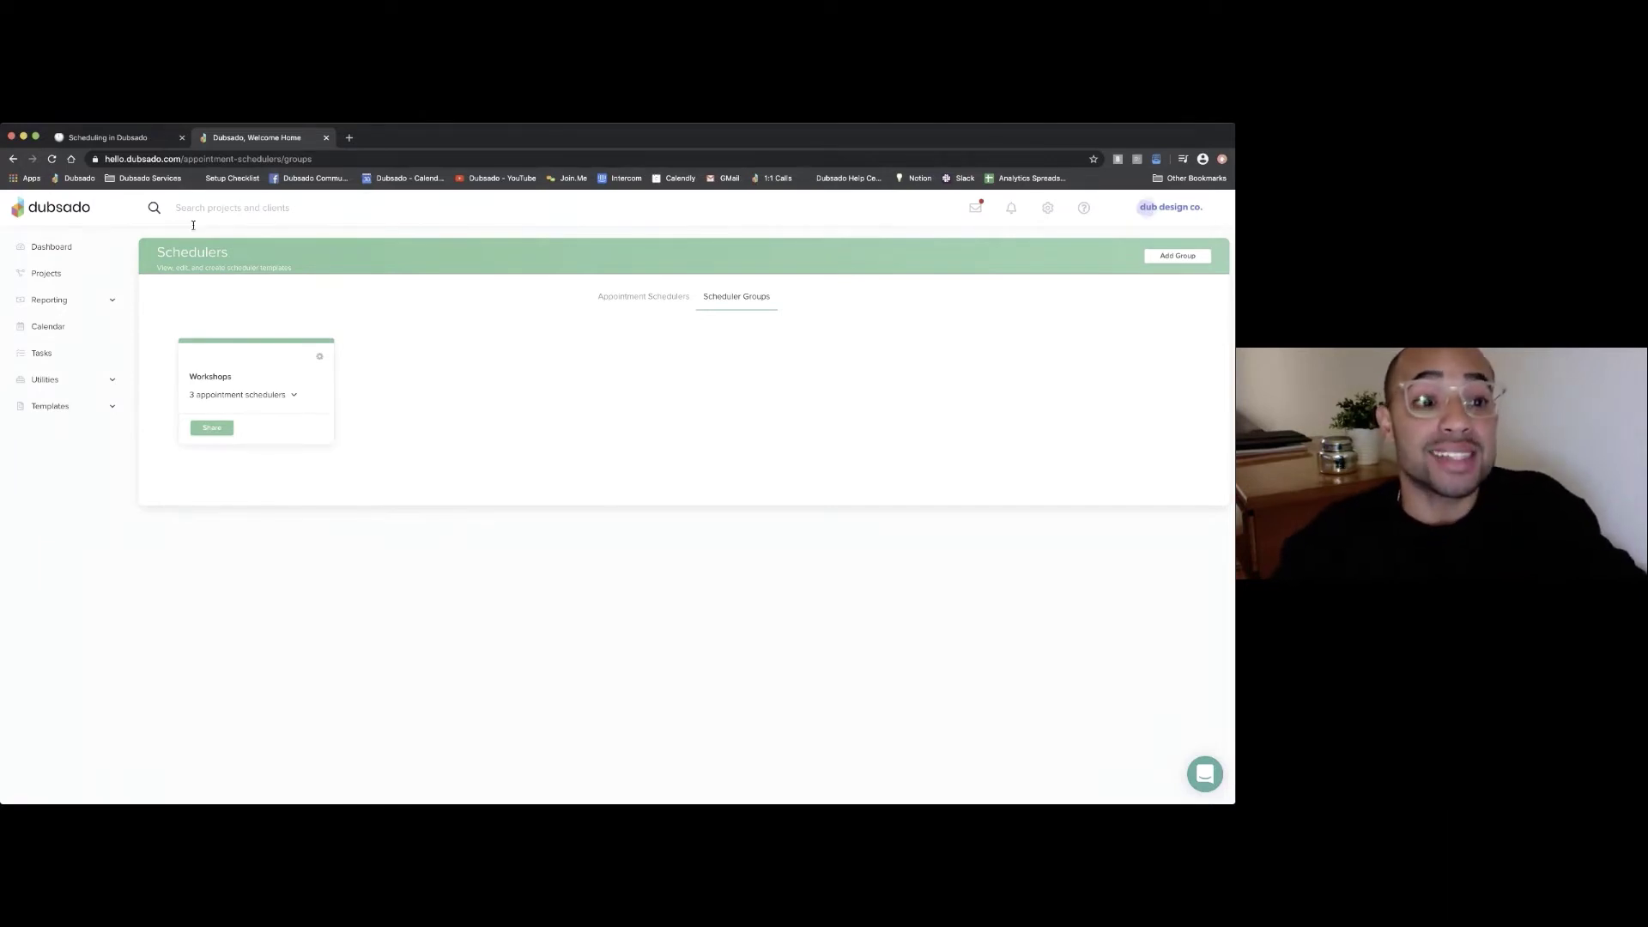
- Read the Methods for Process section on using a scheduler outside of Dubsado in the Notion notes
{"action": "left_click", "coordinate": [150, 141]}
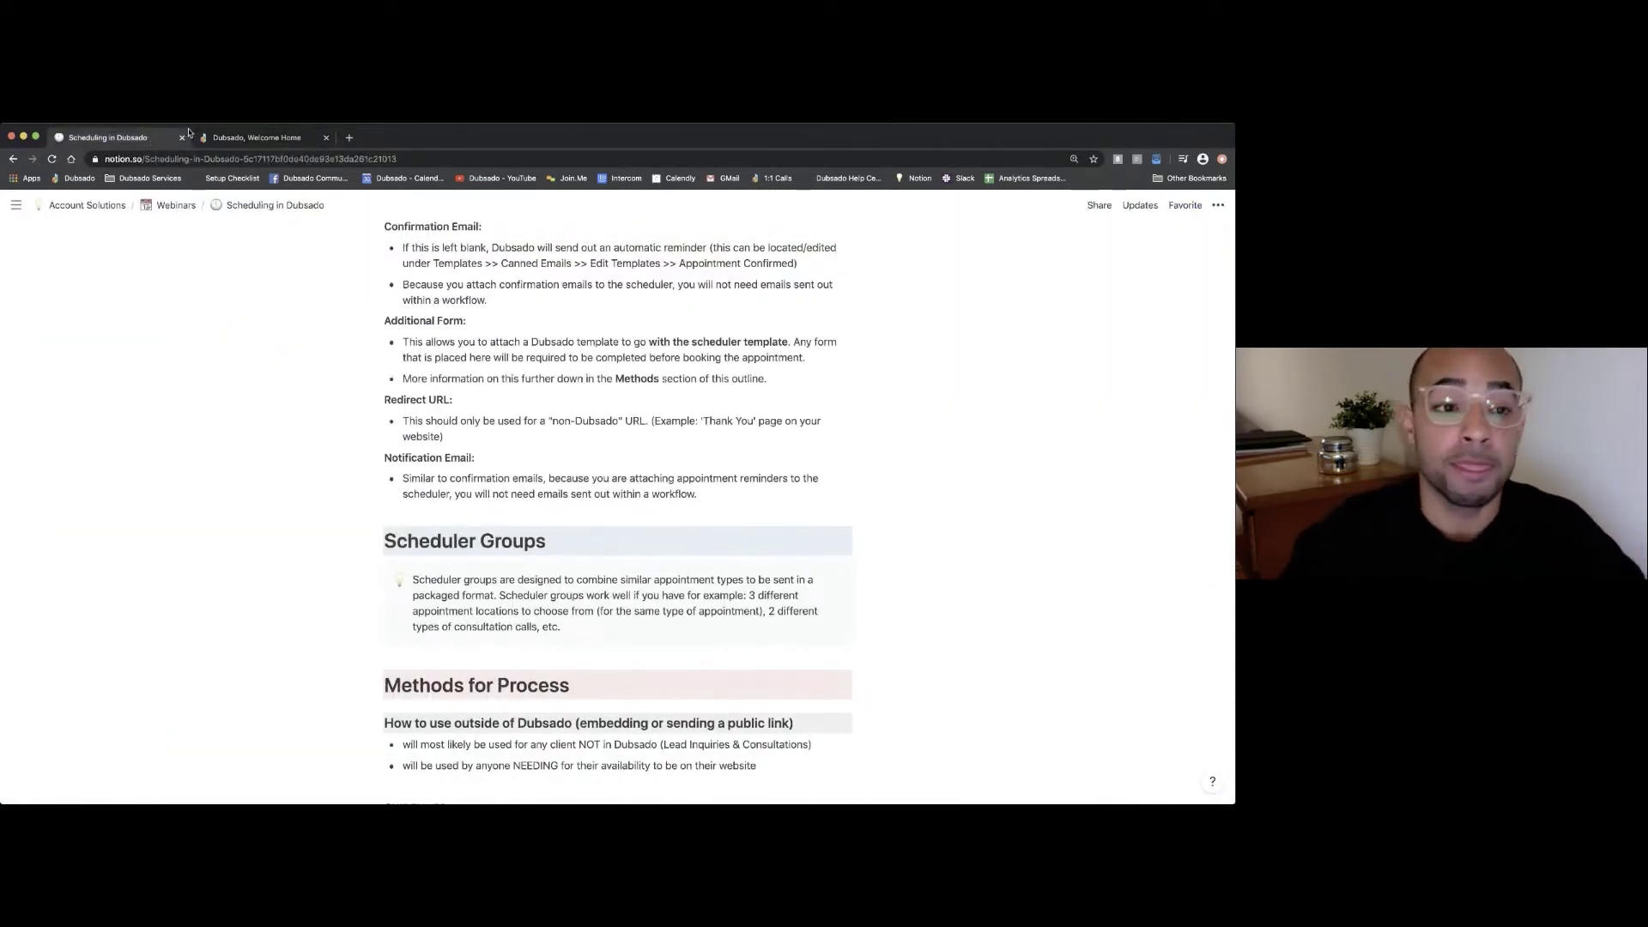
{"action": "scroll", "coordinate": [418, 299], "scroll_direction": "down", "scroll_amount": 3}
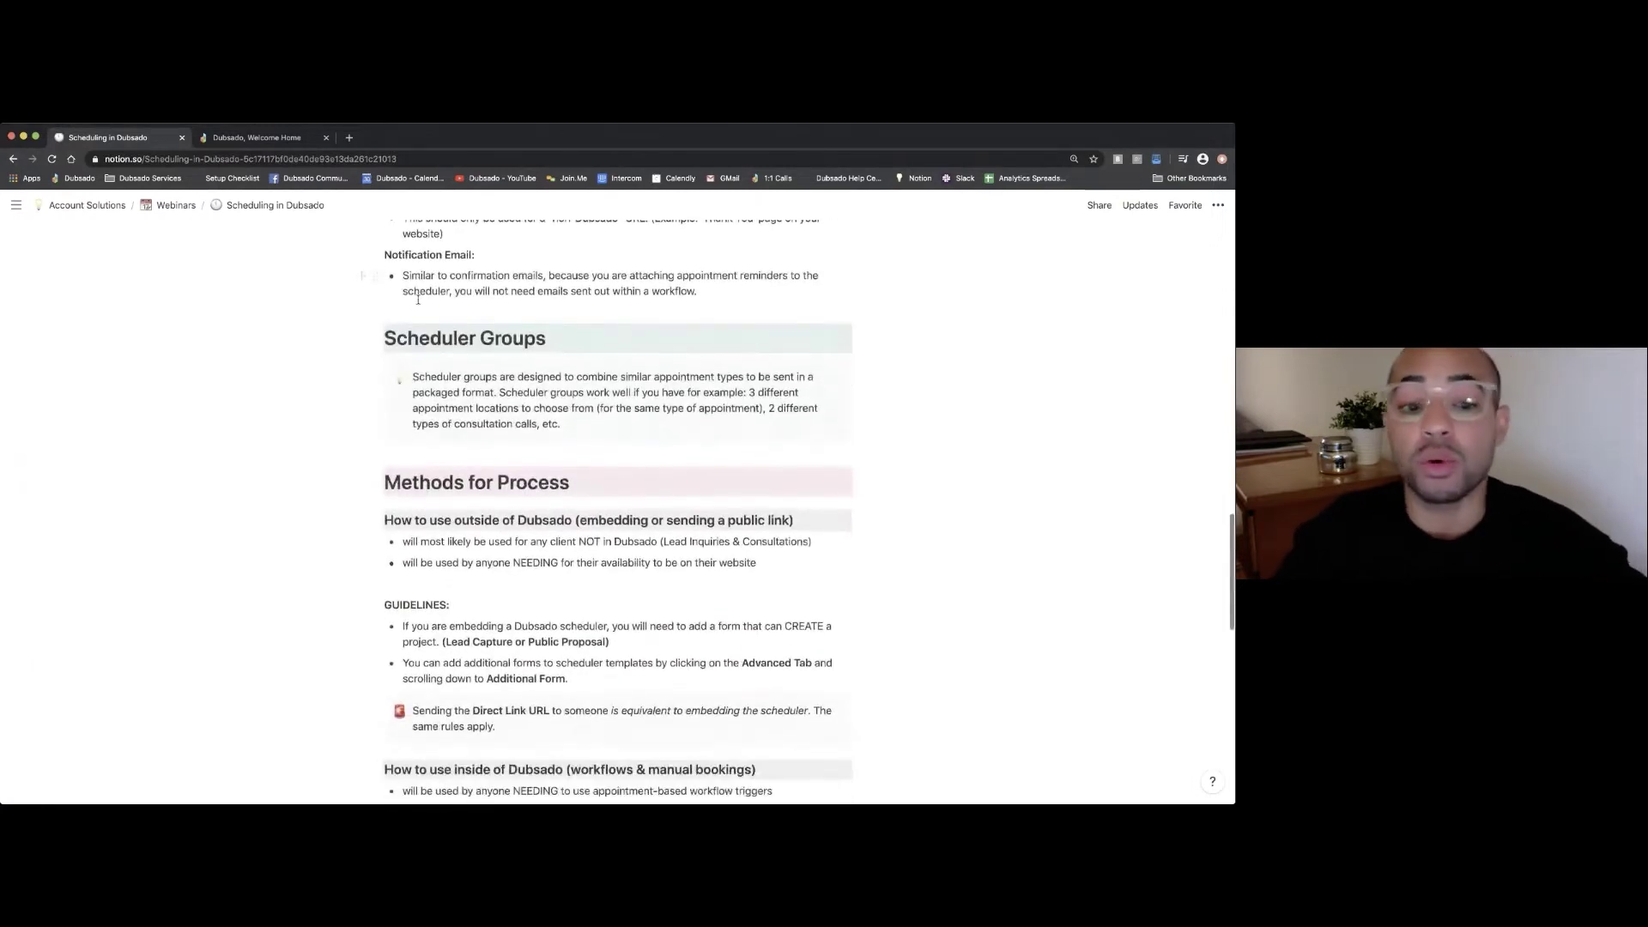
{"action": "scroll", "coordinate": [418, 299], "scroll_direction": "down", "scroll_amount": 1}
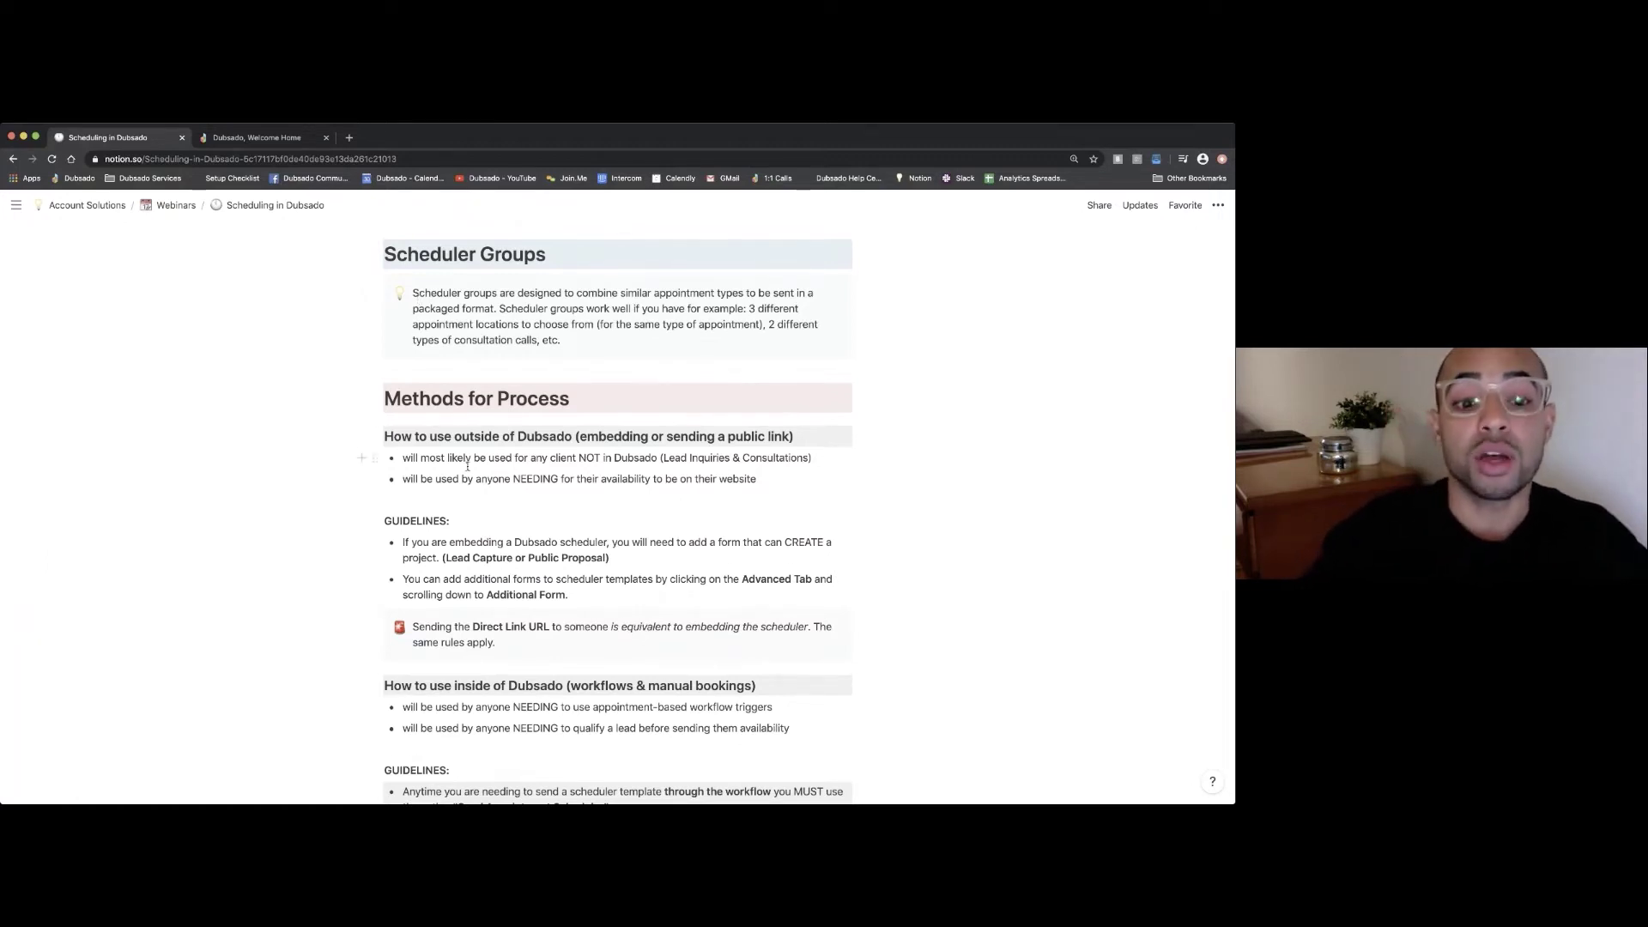
{"action": "scroll", "coordinate": [468, 466], "scroll_direction": "down", "scroll_amount": 2}
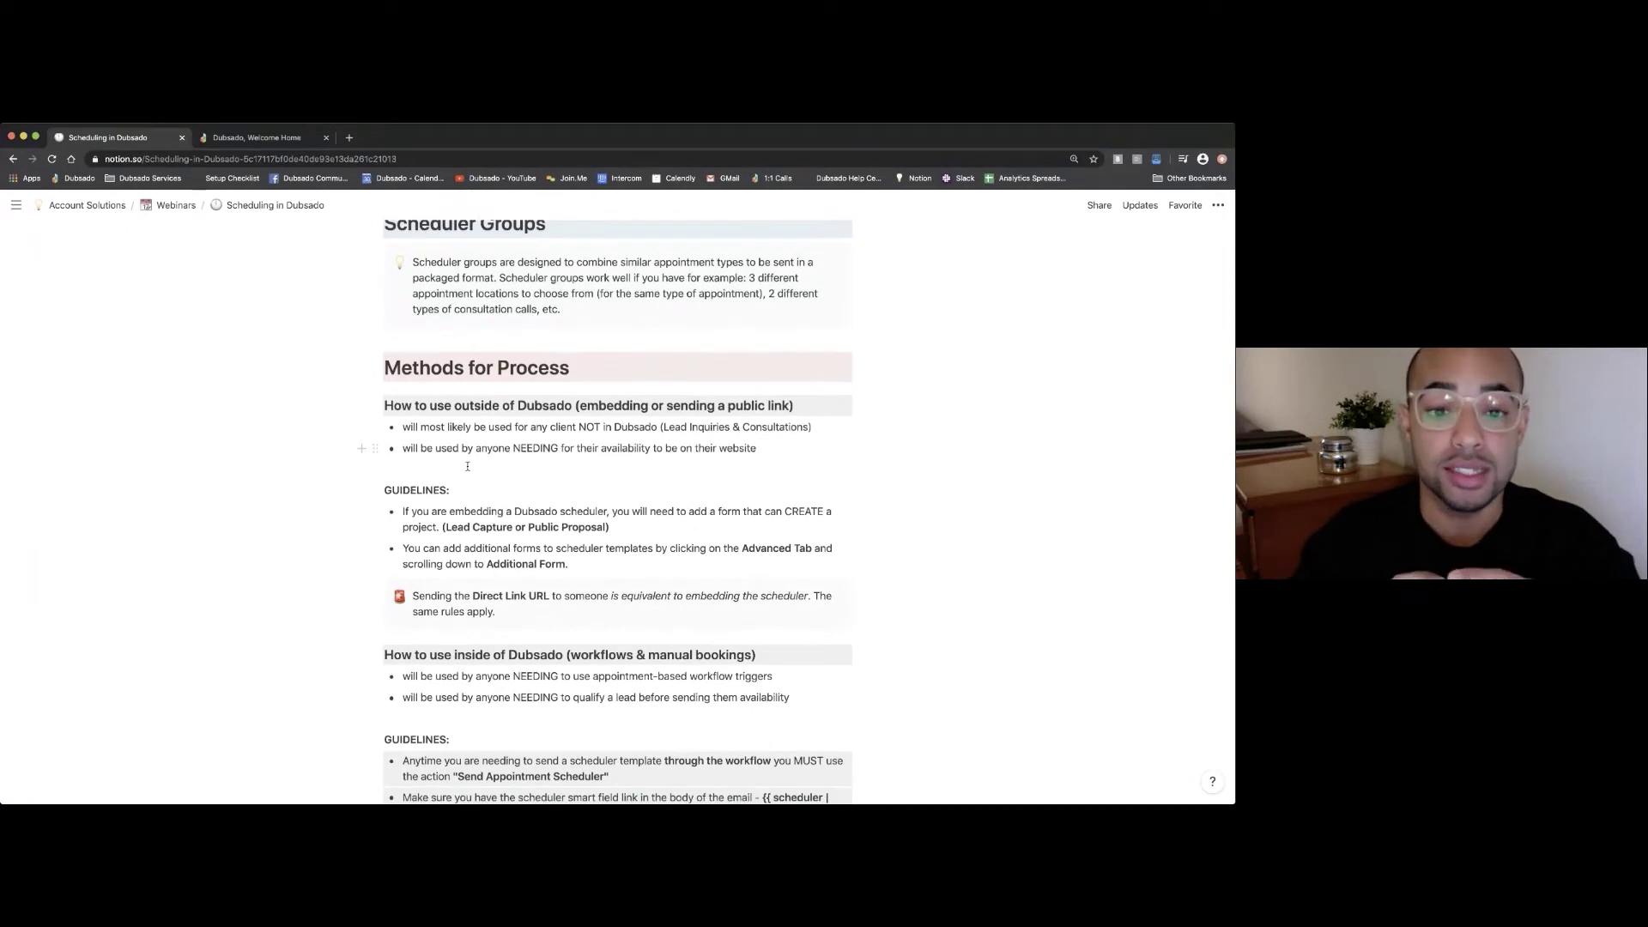
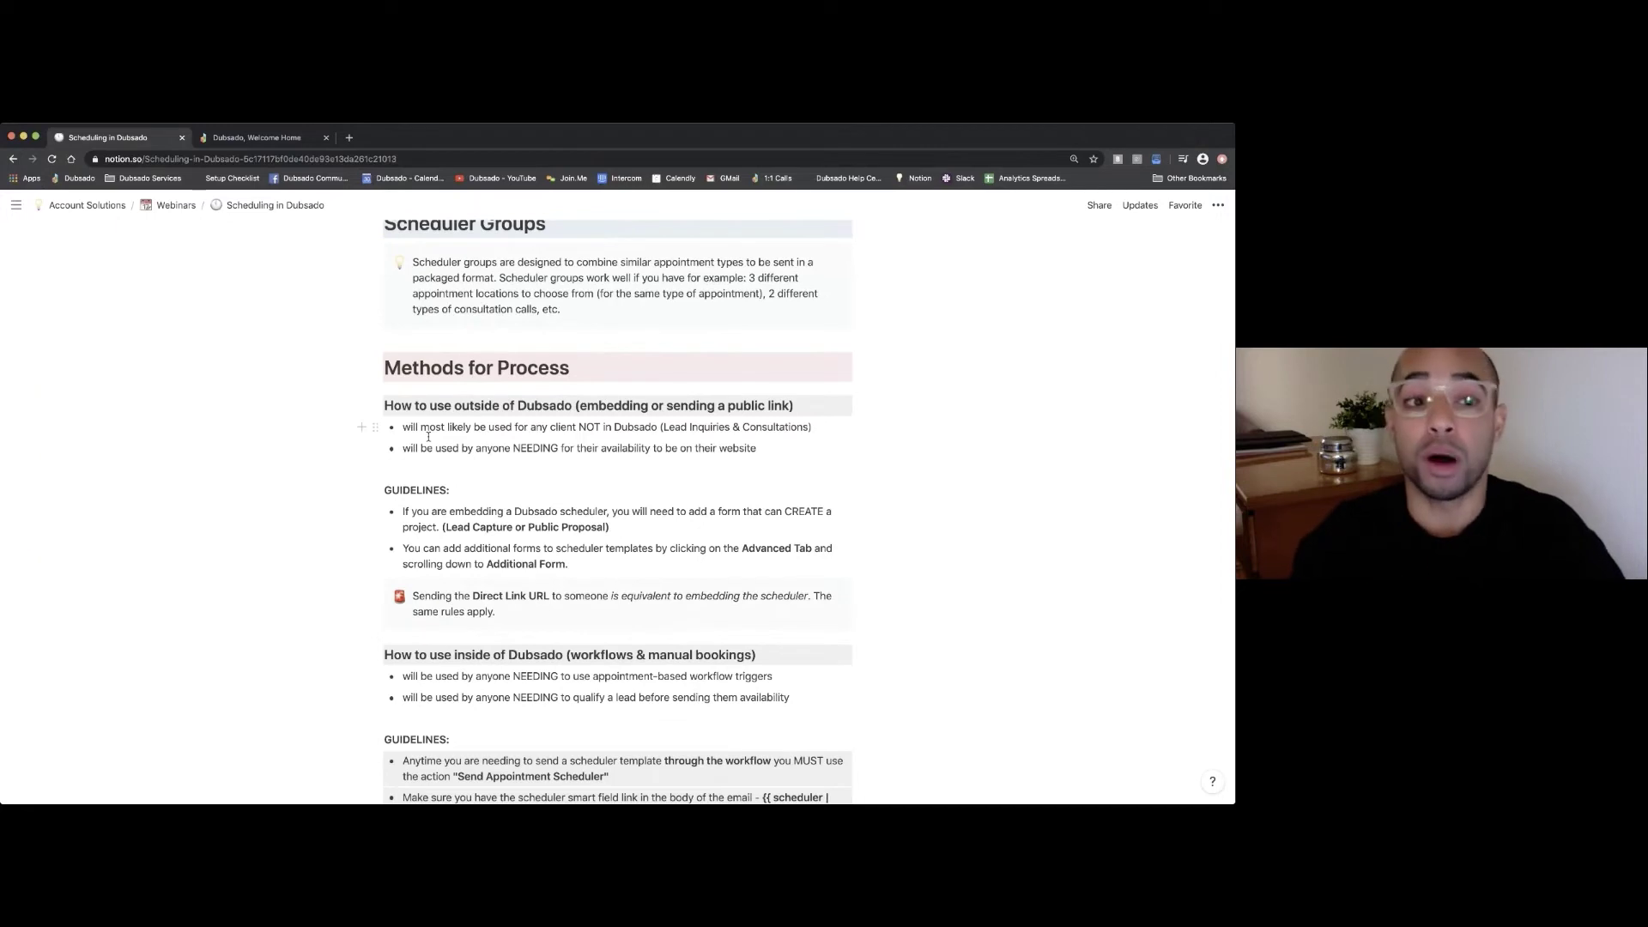
- Return to Dubsado, attach New Lead Capture Form as the Coffee Chat scheduler's additional form in the advanced settings, and save the template
{"action": "left_click", "coordinate": [258, 137]}
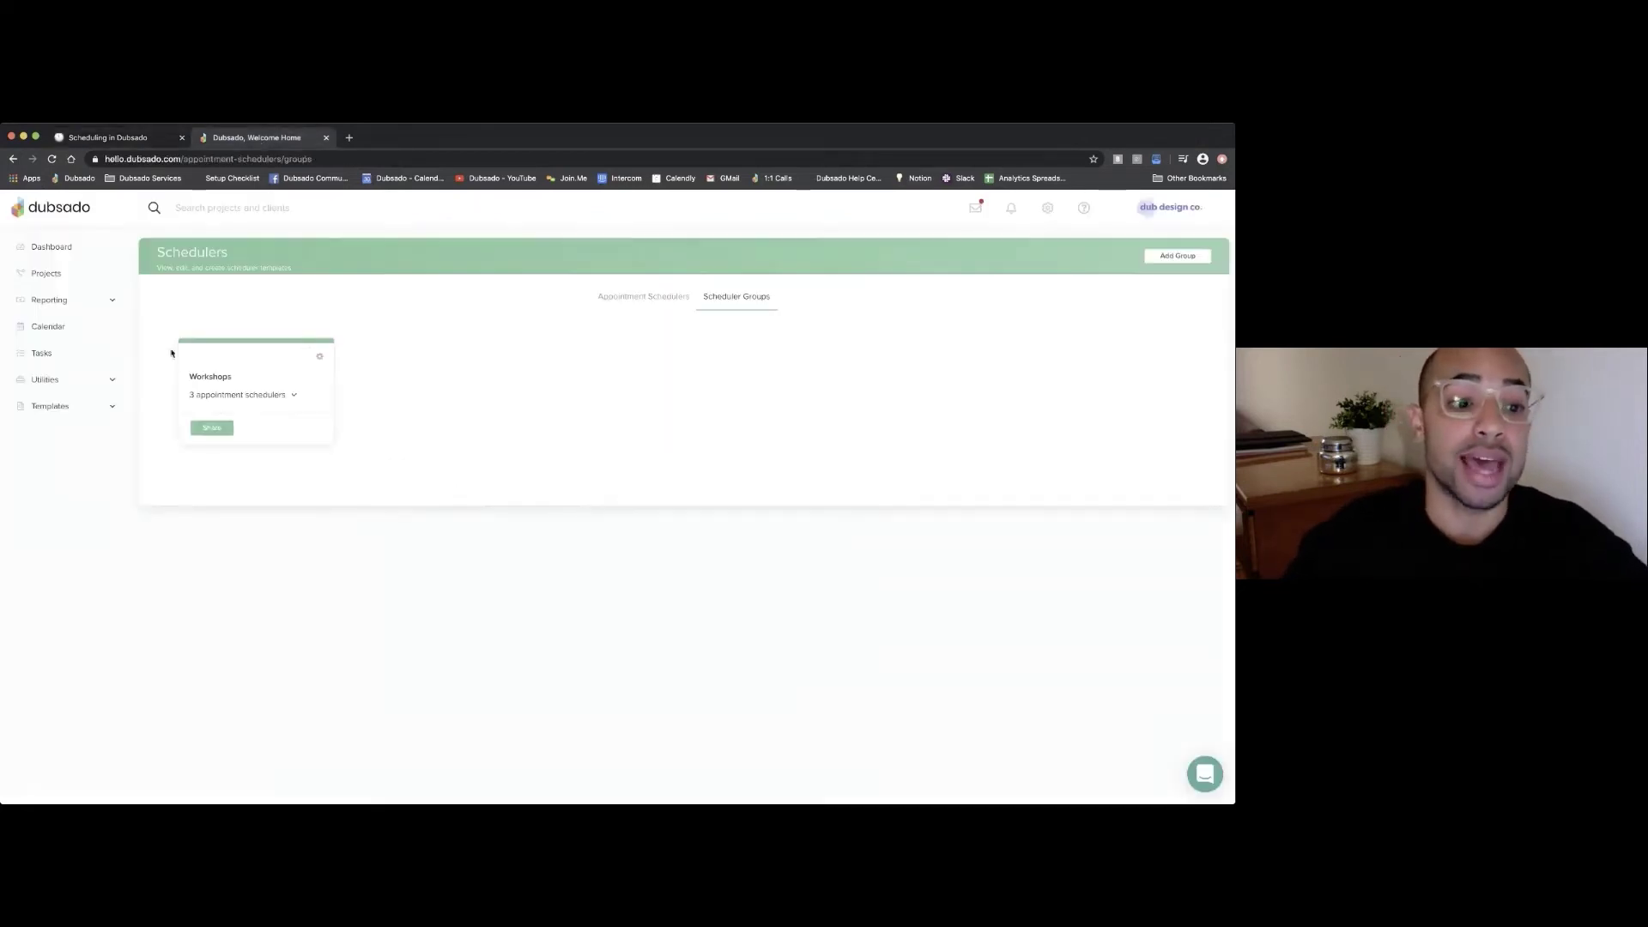
{"action": "left_click", "coordinate": [643, 297]}
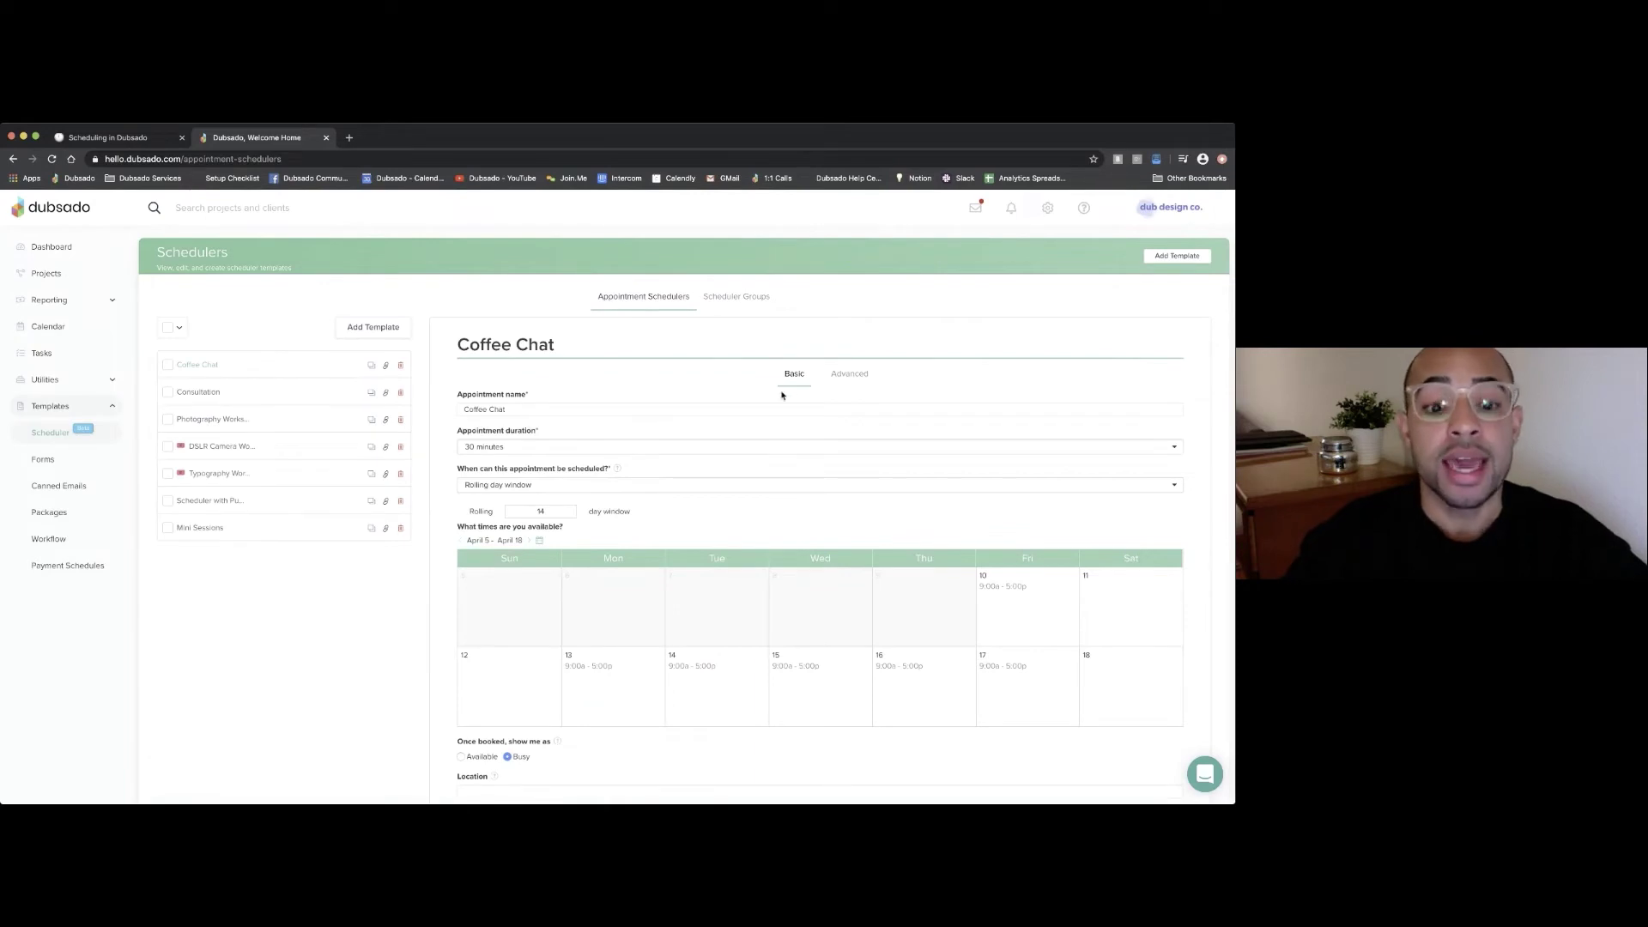
{"action": "scroll", "coordinate": [782, 395], "scroll_direction": "down", "scroll_amount": 2}
{"action": "left_click", "coordinate": [846, 297]}
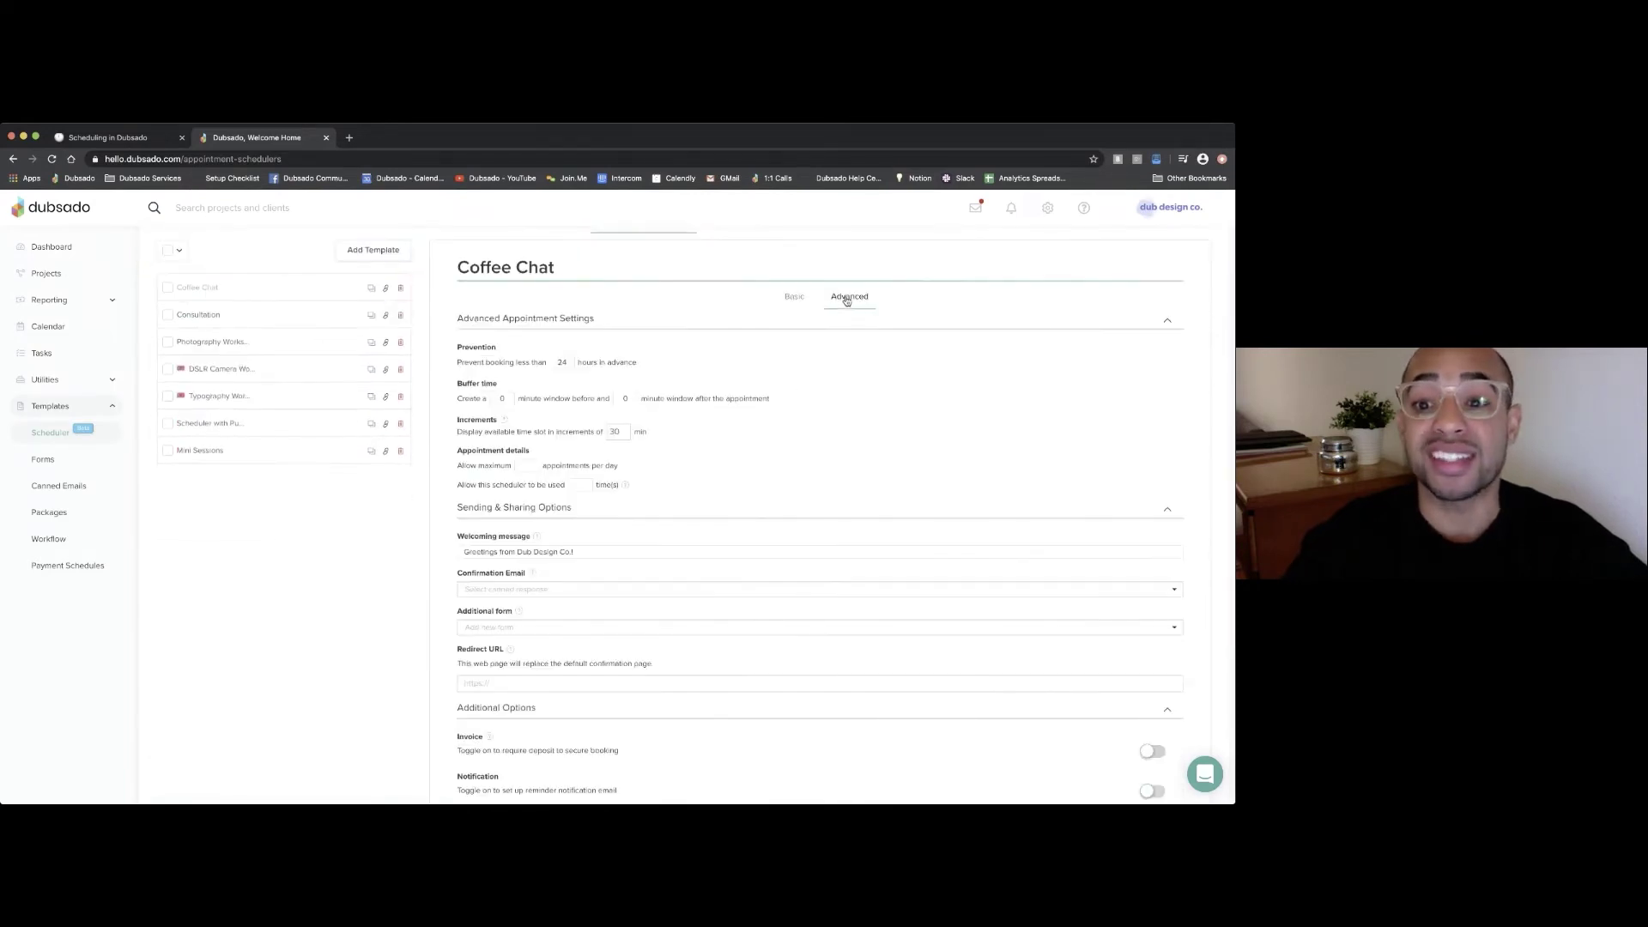
{"action": "scroll", "coordinate": [755, 378], "scroll_direction": "down", "scroll_amount": 1}
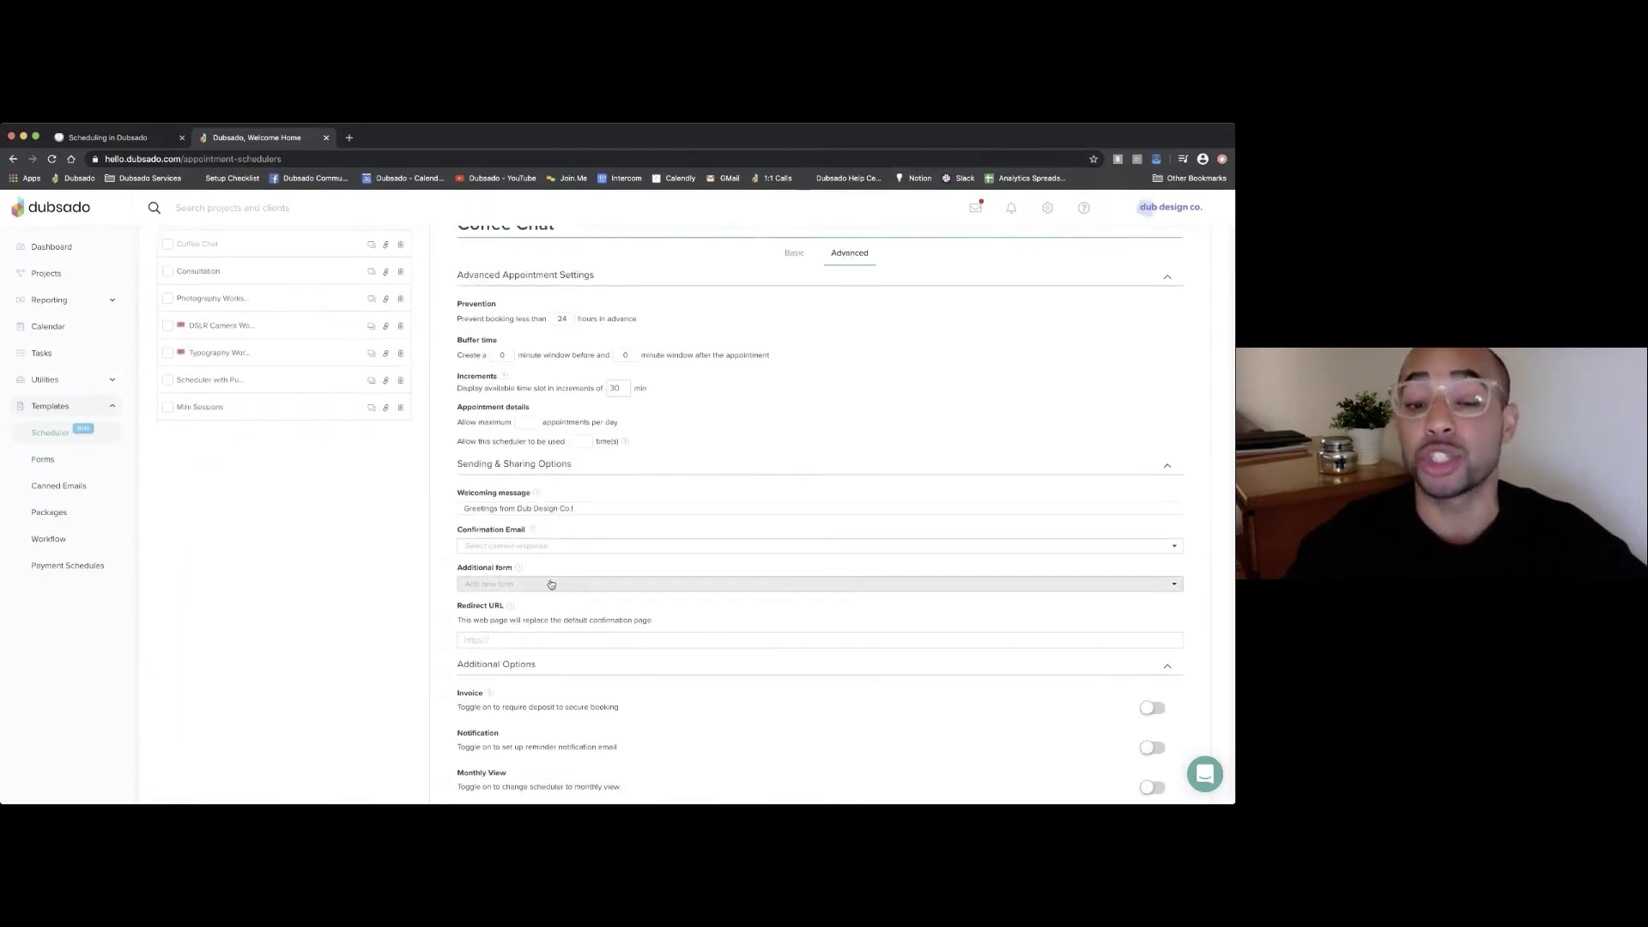
{"action": "left_click", "coordinate": [551, 584]}
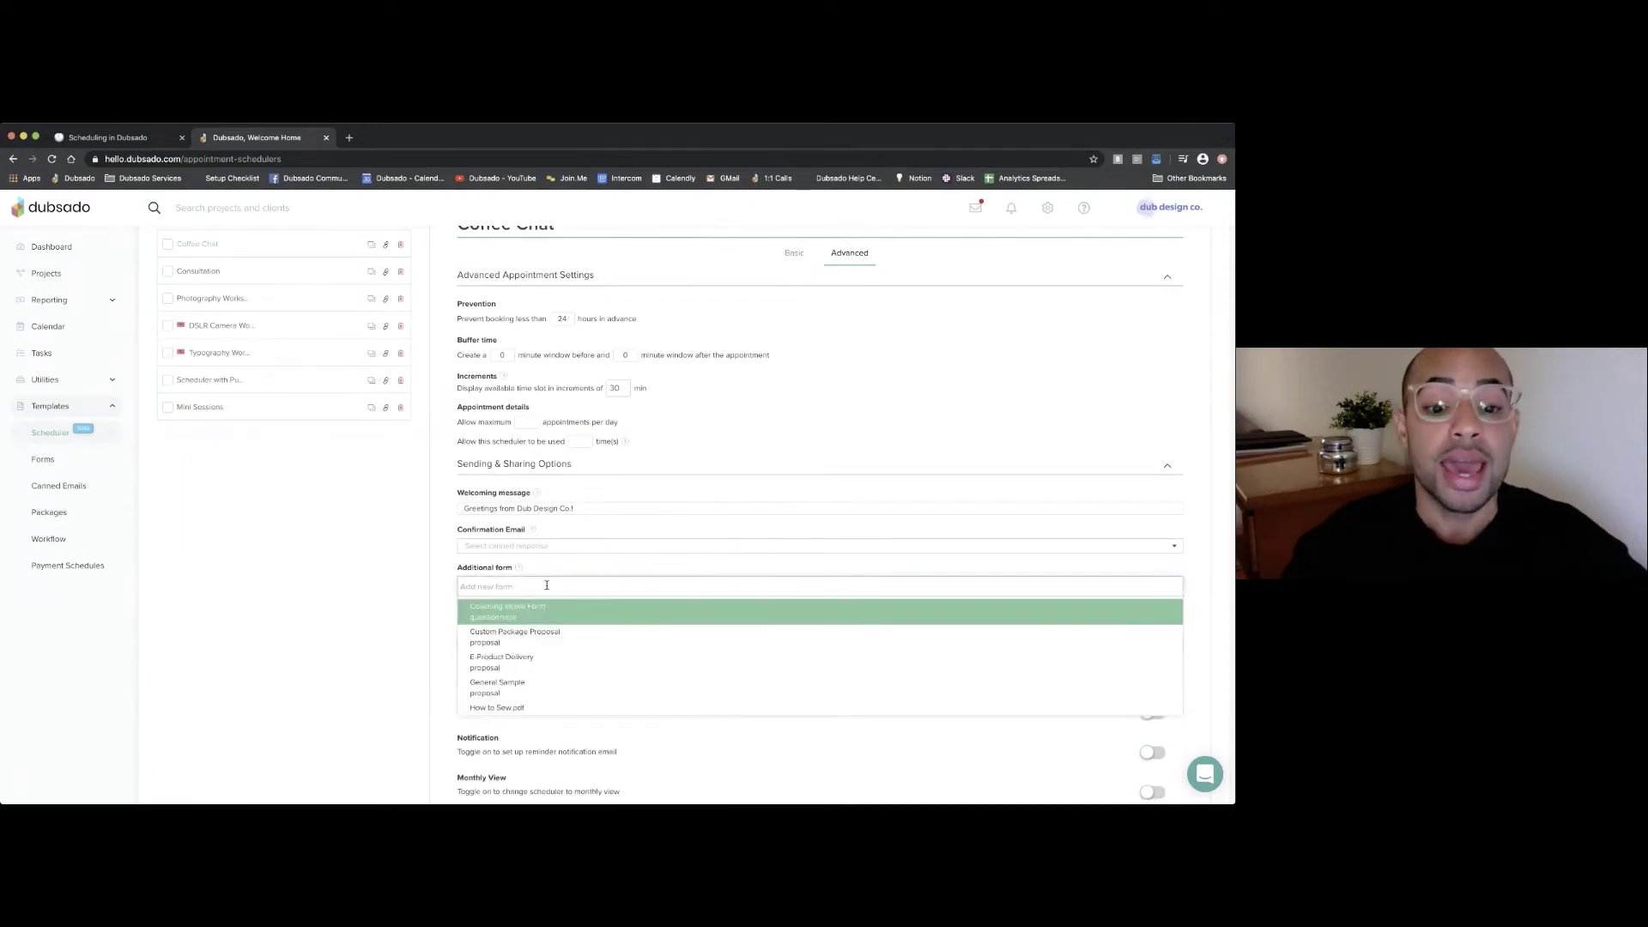
{"action": "scroll", "coordinate": [546, 631], "scroll_direction": "down", "scroll_amount": 3}
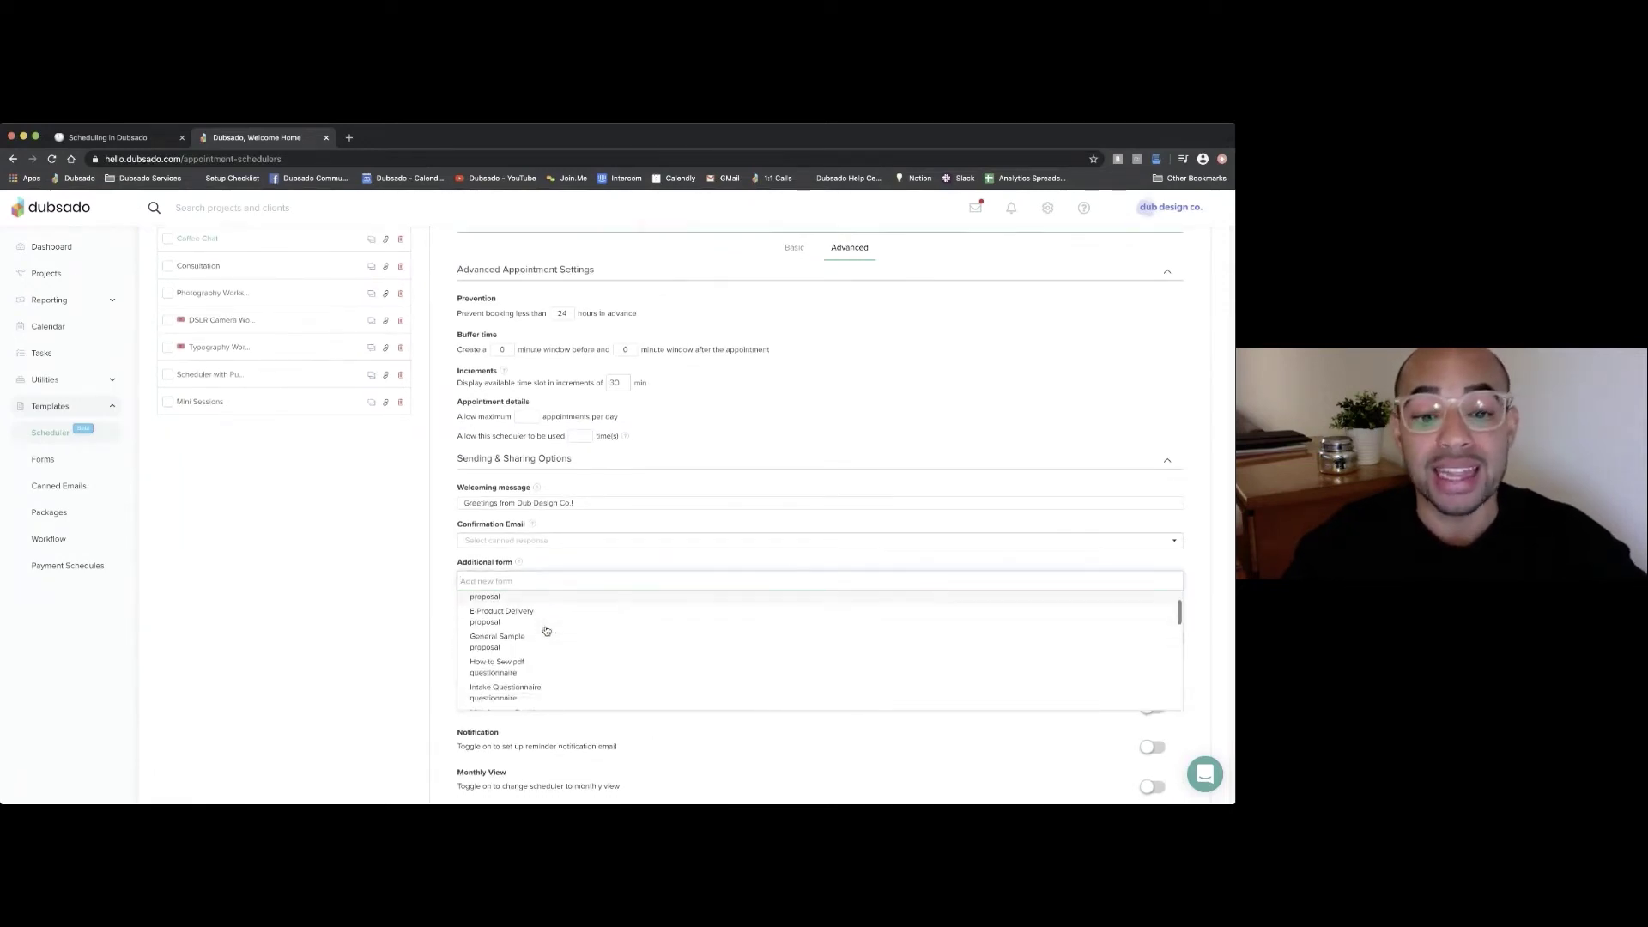
{"action": "scroll", "coordinate": [546, 631], "scroll_direction": "down", "scroll_amount": 4}
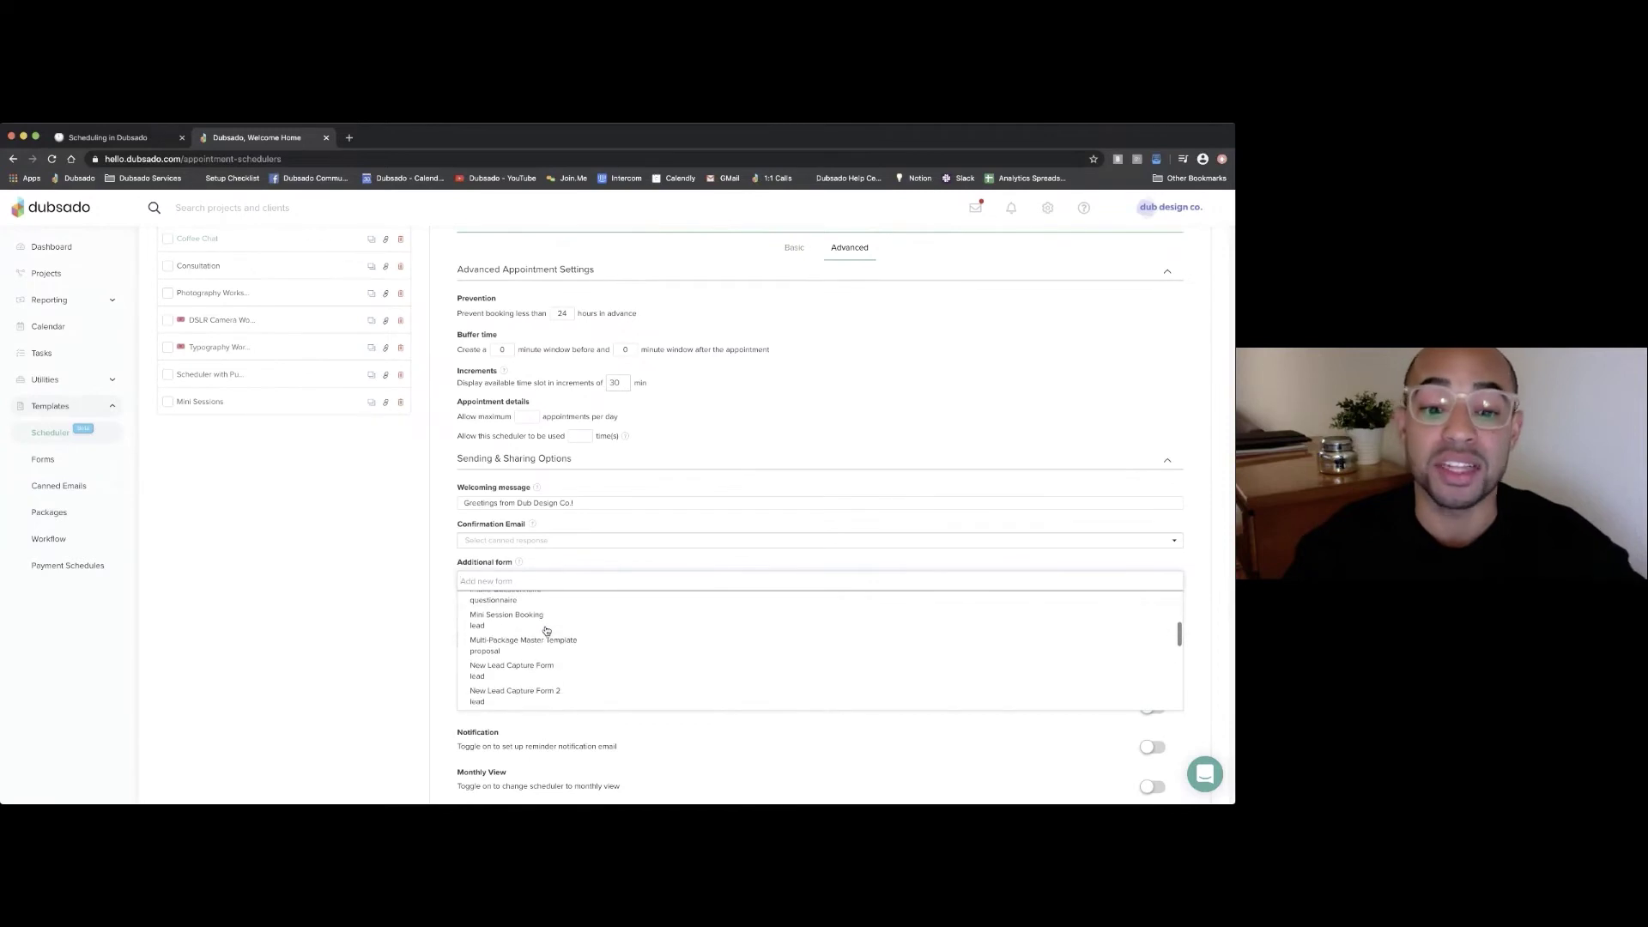
{"action": "scroll", "coordinate": [540, 635], "scroll_direction": "down", "scroll_amount": 2}
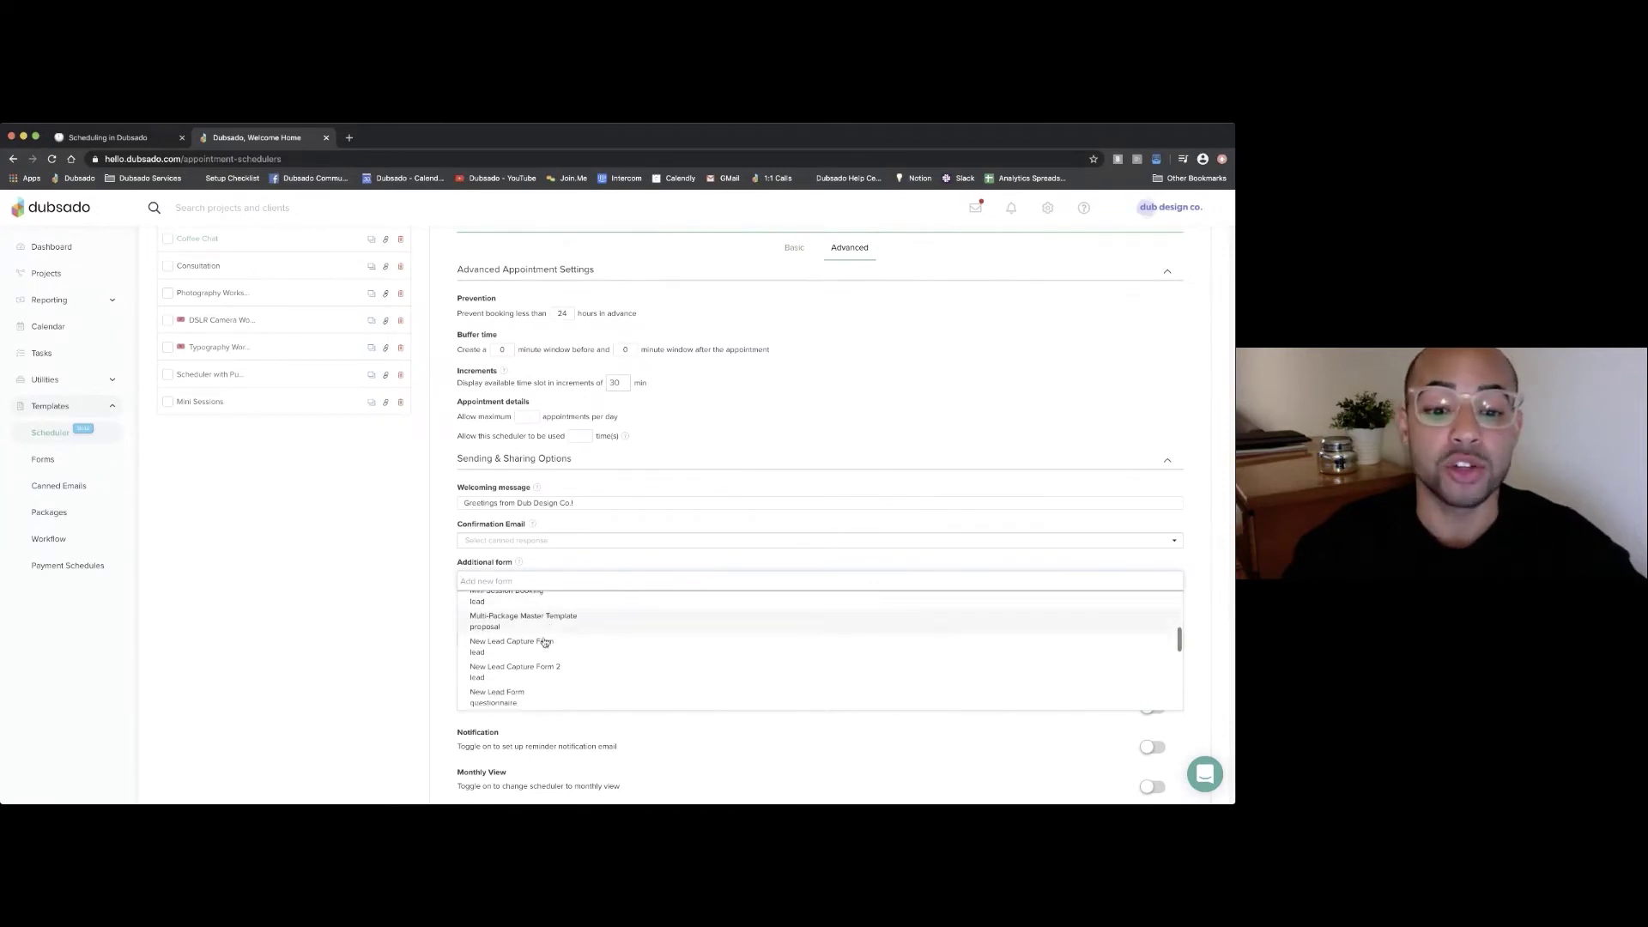
{"action": "left_click", "coordinate": [530, 635]}
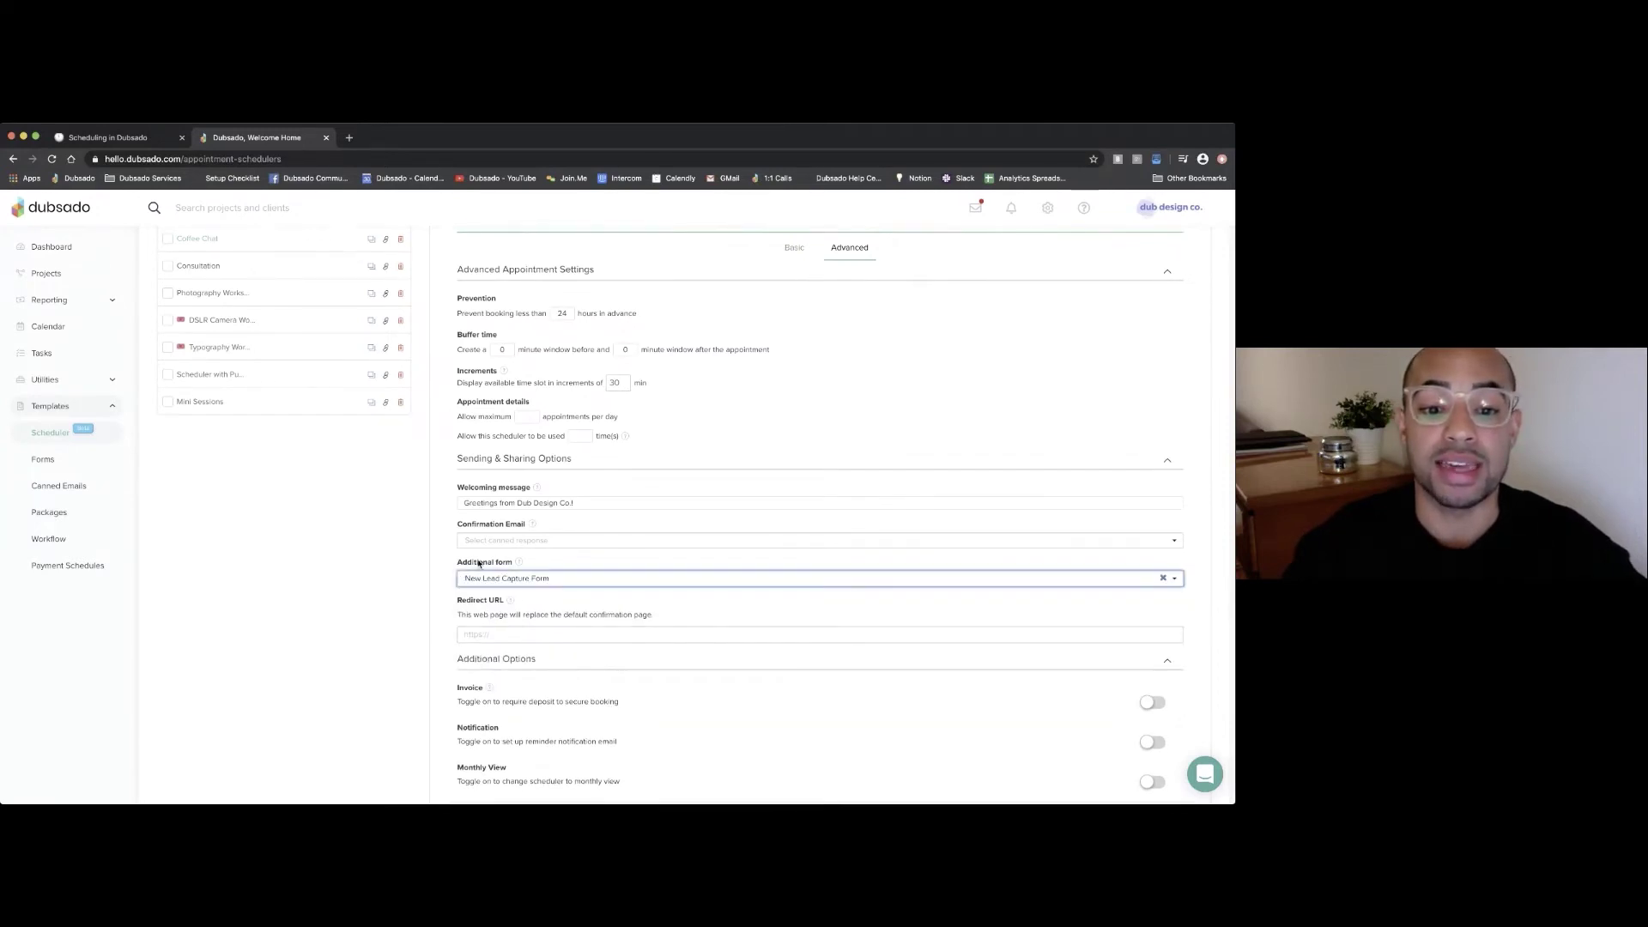
{"action": "scroll", "coordinate": [858, 652], "scroll_direction": "down", "scroll_amount": 2}
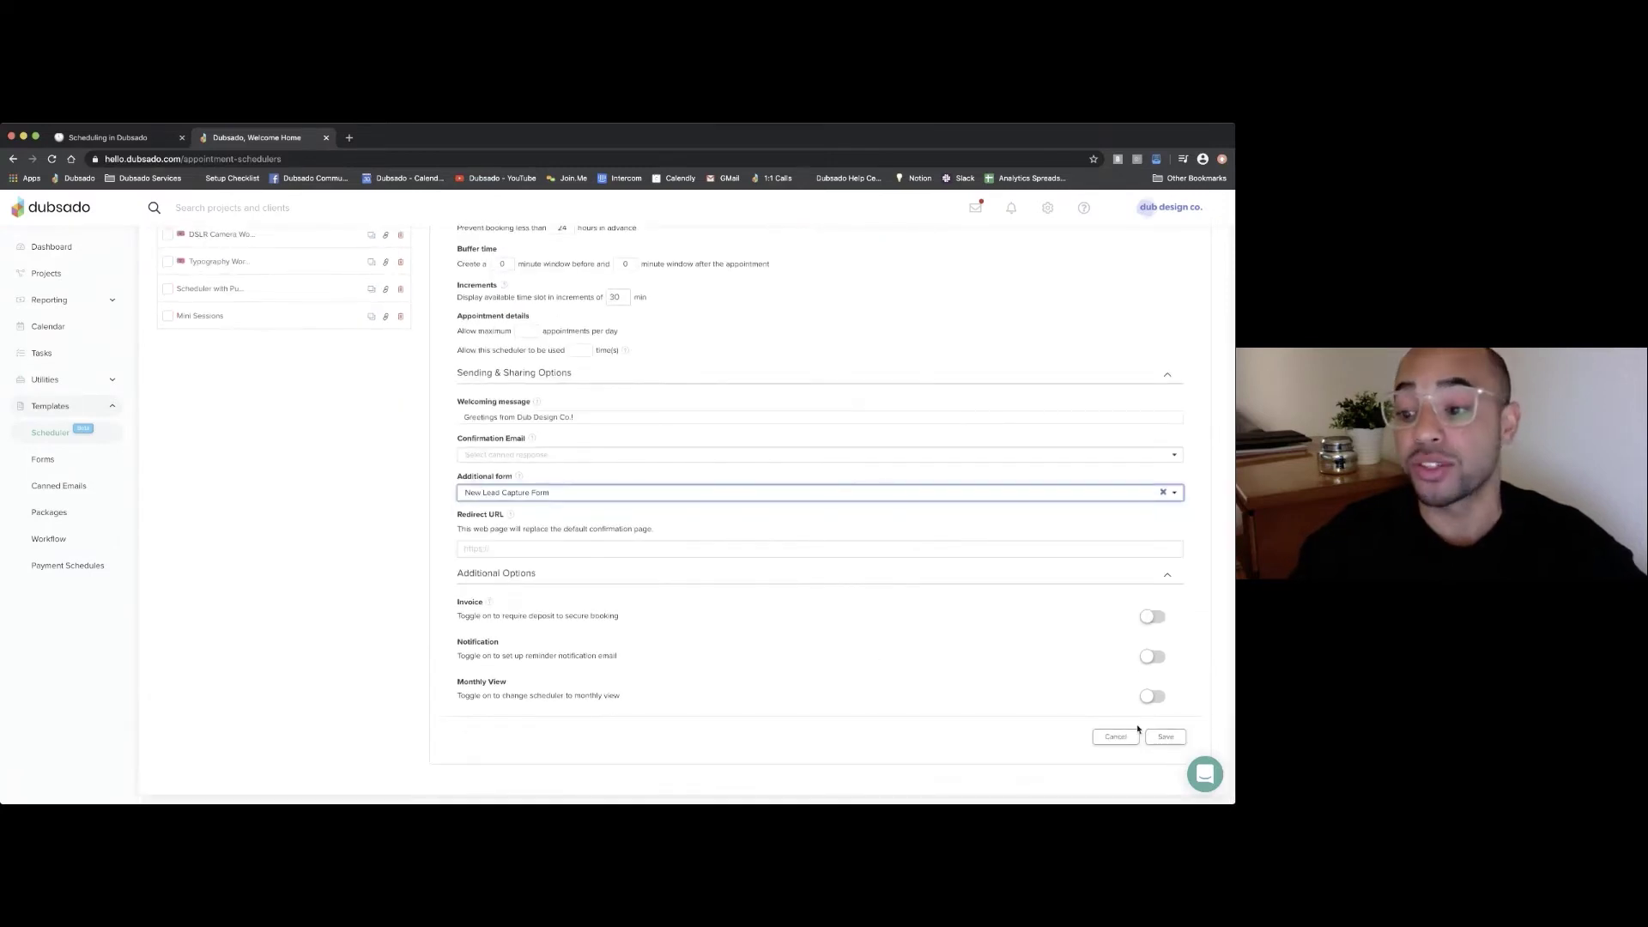
{"action": "left_click", "coordinate": [1163, 738]}
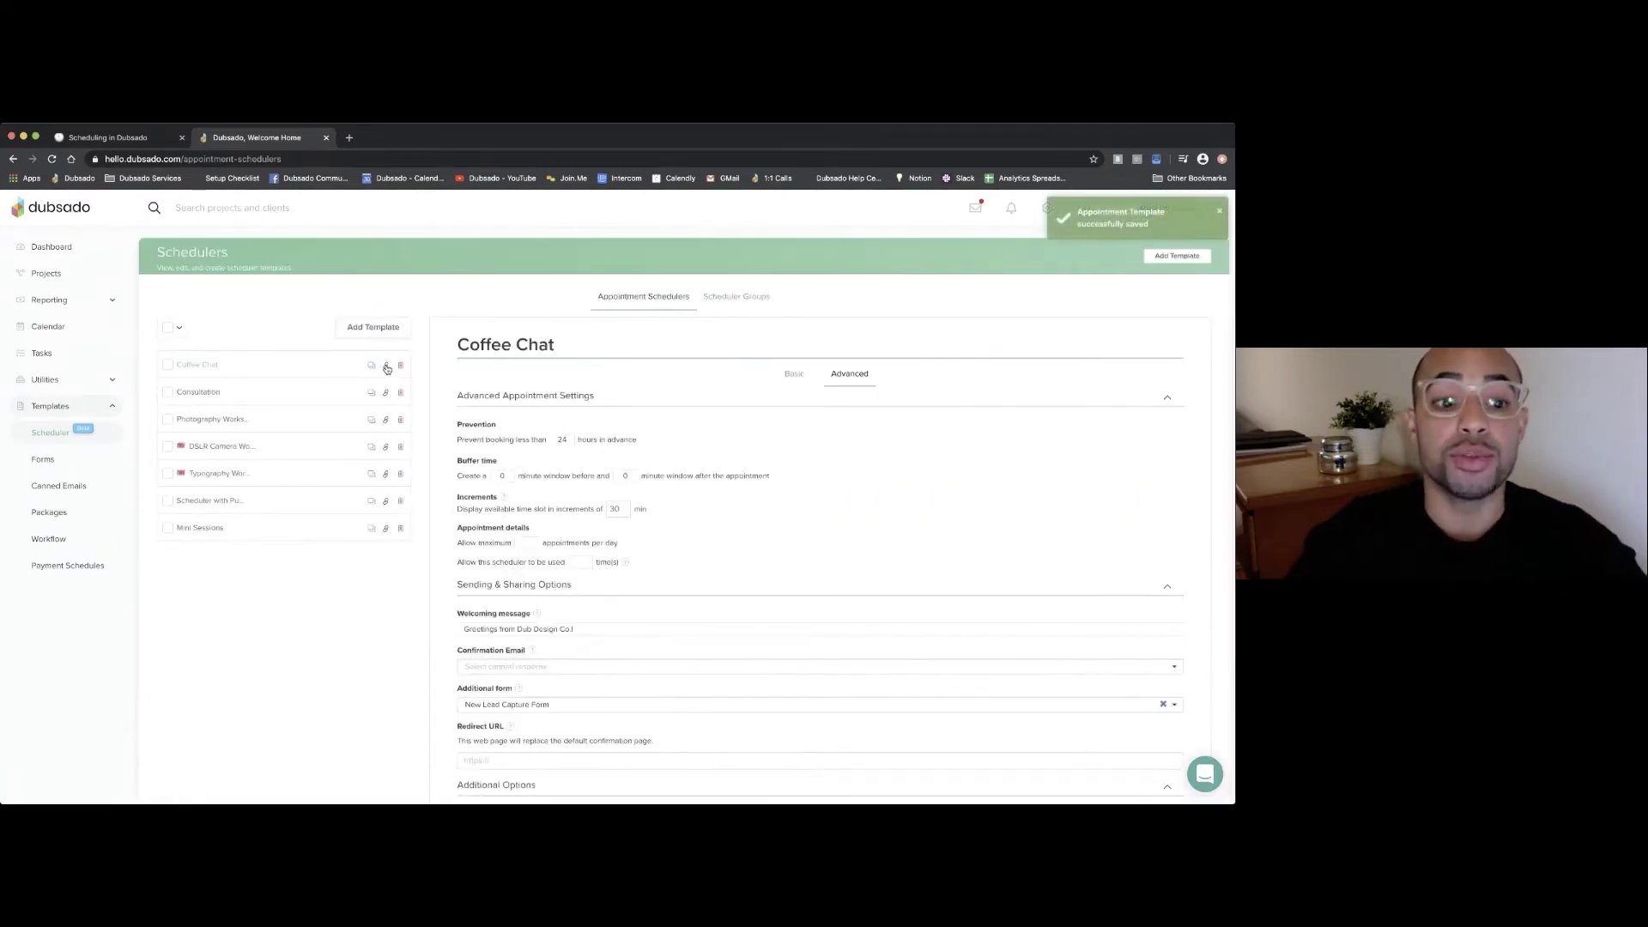
- Copy the Coffee Chat scheduler's direct sharing link and open it in a new browser tab
{"action": "left_click", "coordinate": [386, 366]}
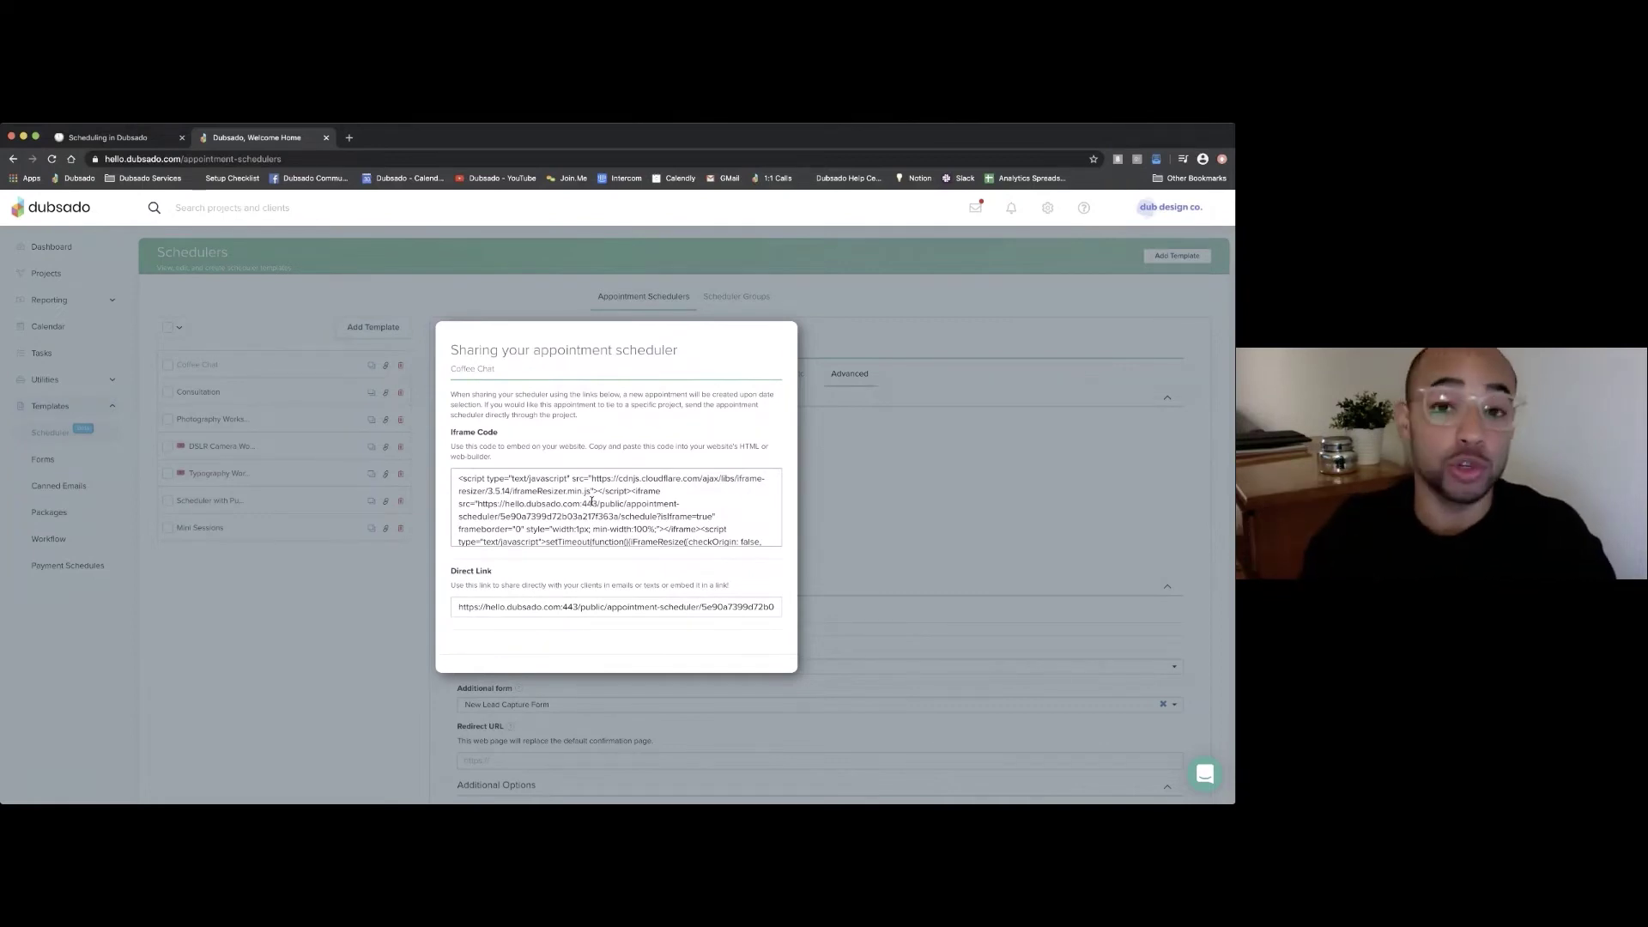
{"action": "left_click", "coordinate": [577, 606]}
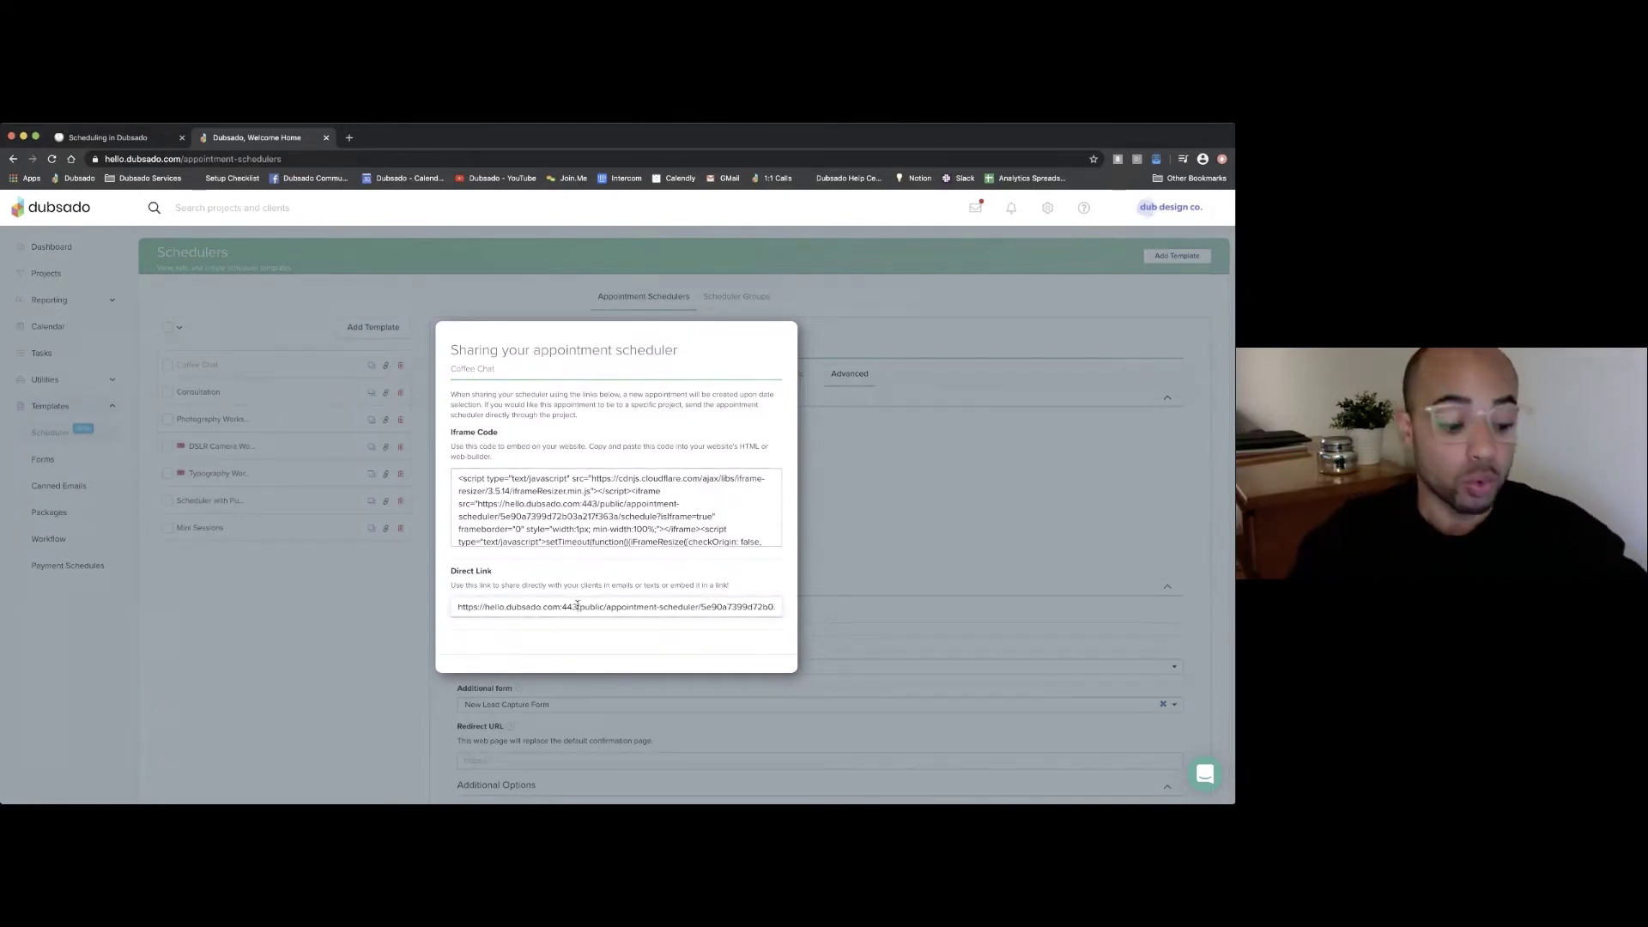
{"action": "triple_click", "coordinate": [578, 606]}
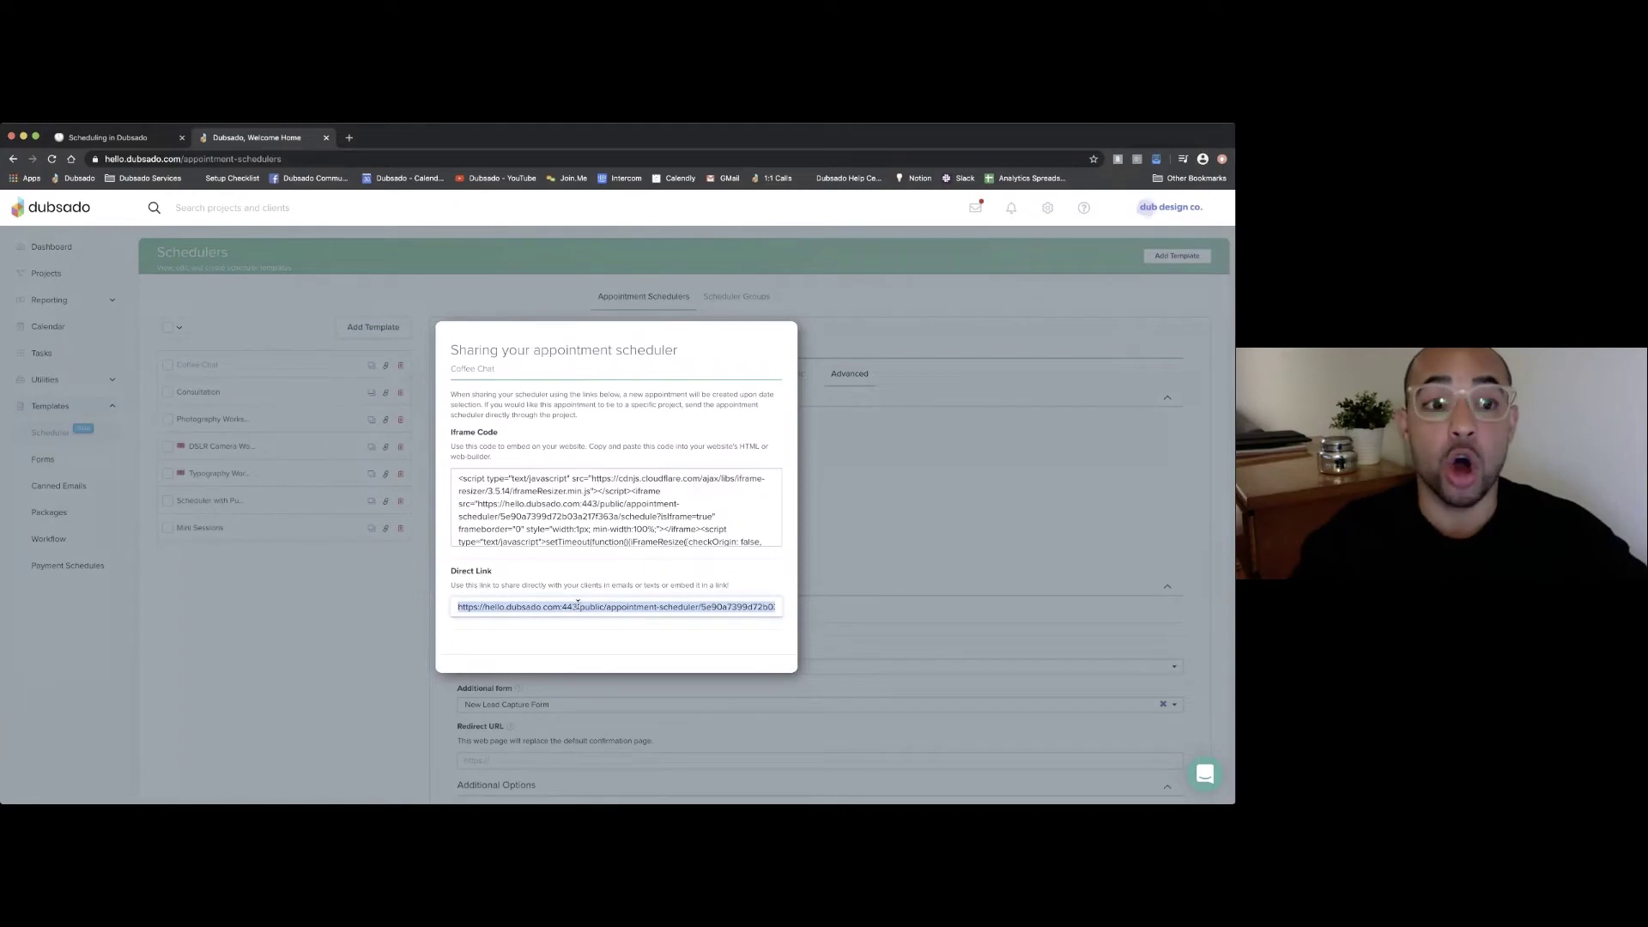
{"action": "left_click", "coordinate": [347, 139]}
{"action": "type", "text": "https://hello.dubsado.com:443/public/appointment-scheduler/5e90a7399d72b03a217f363a/schedule"}
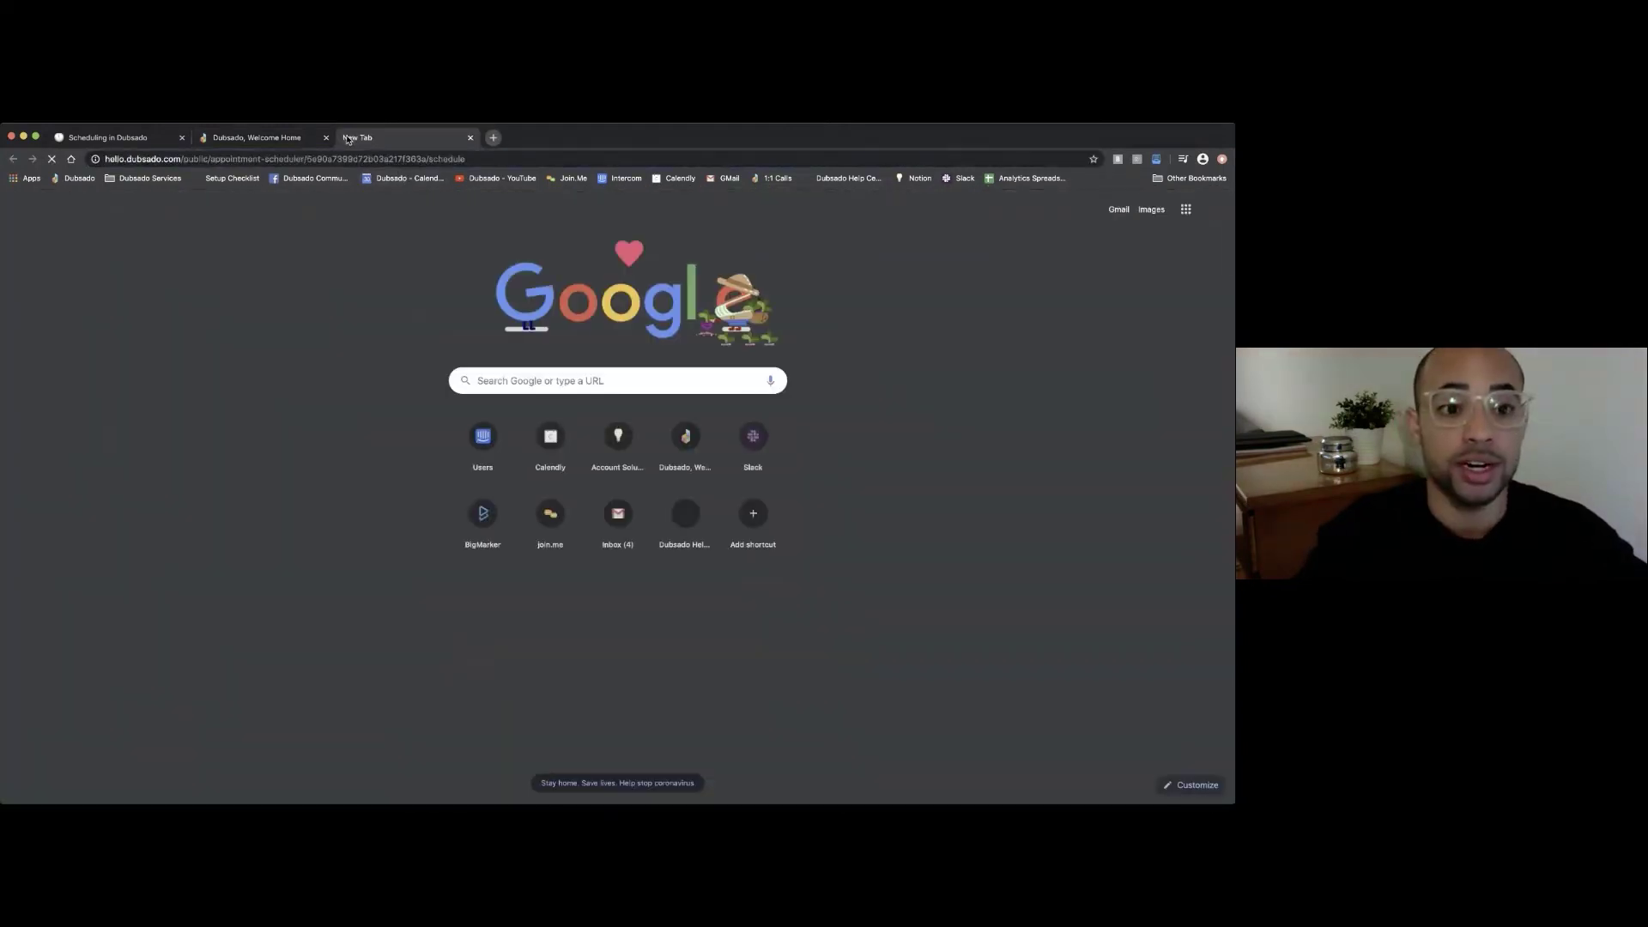
{"action": "key", "text": "Return"}
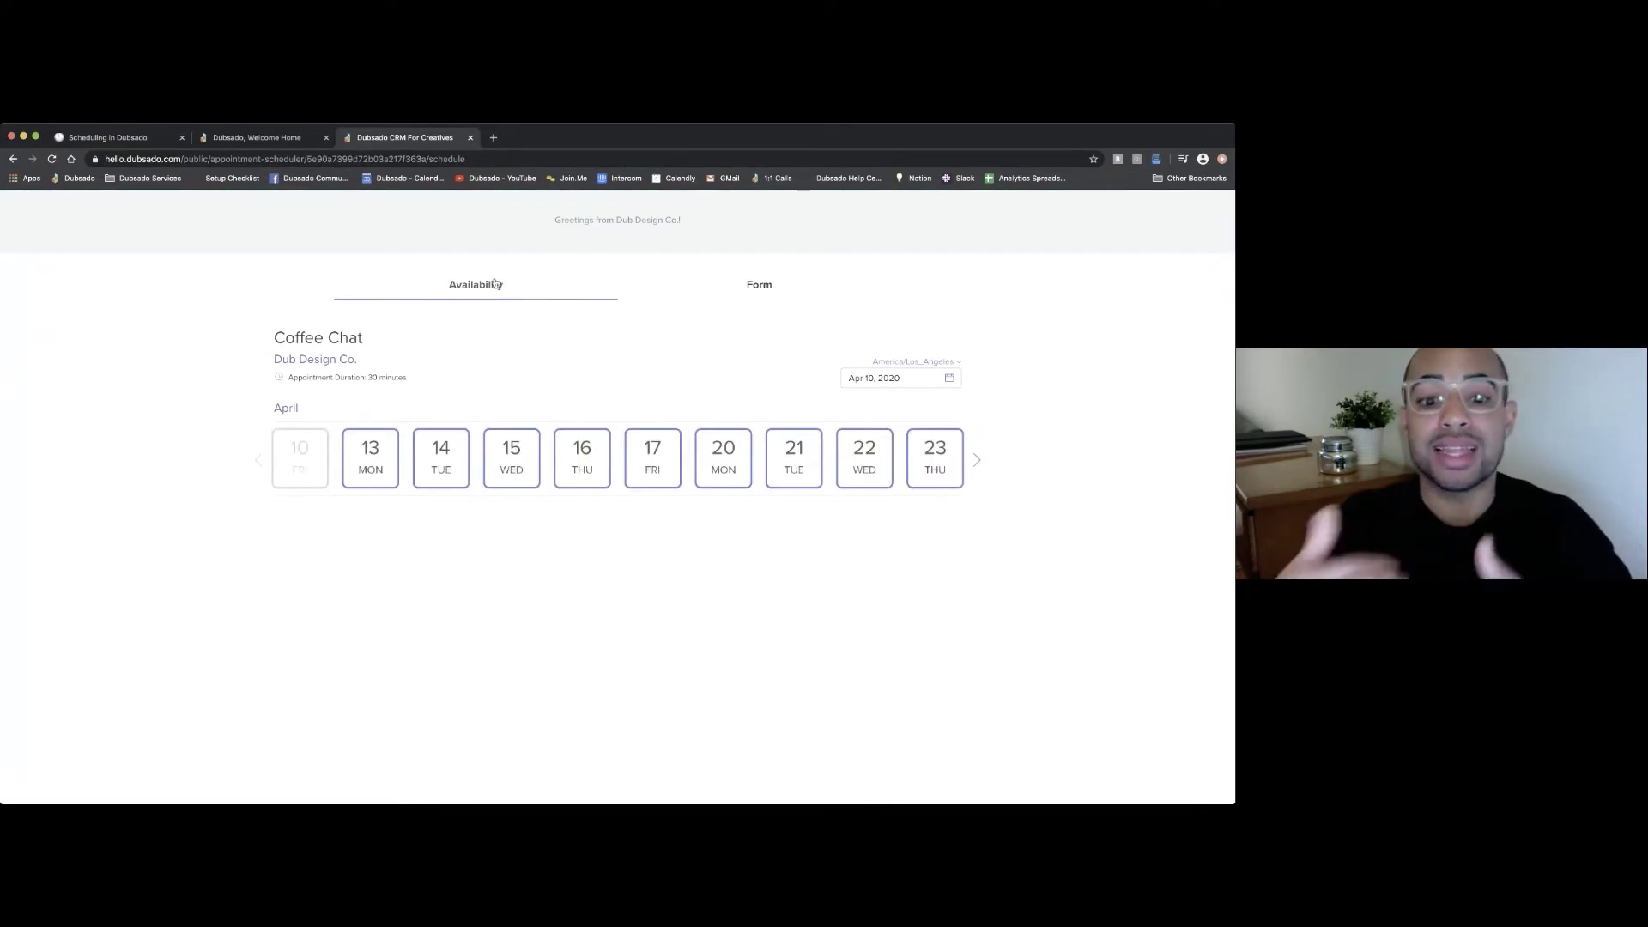
- Choose Thursday, April 16 at 9:00 AM on the public scheduler and proceed to examine its lead capture form without submitting it
{"action": "left_click", "coordinate": [588, 449]}
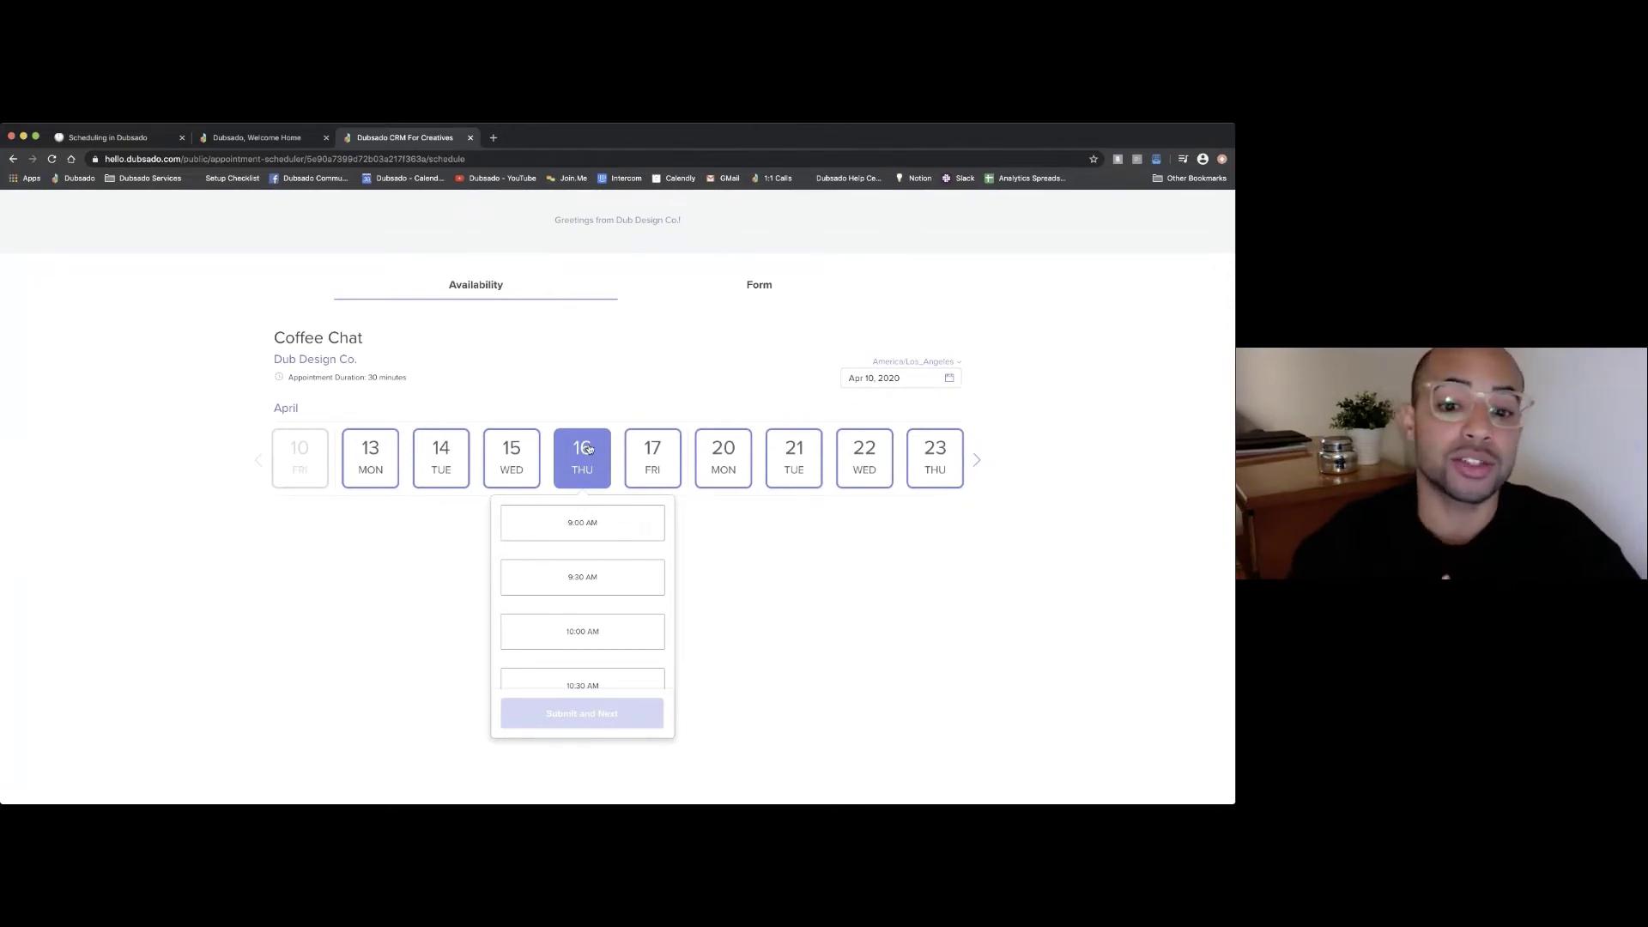
{"action": "left_click", "coordinate": [585, 523]}
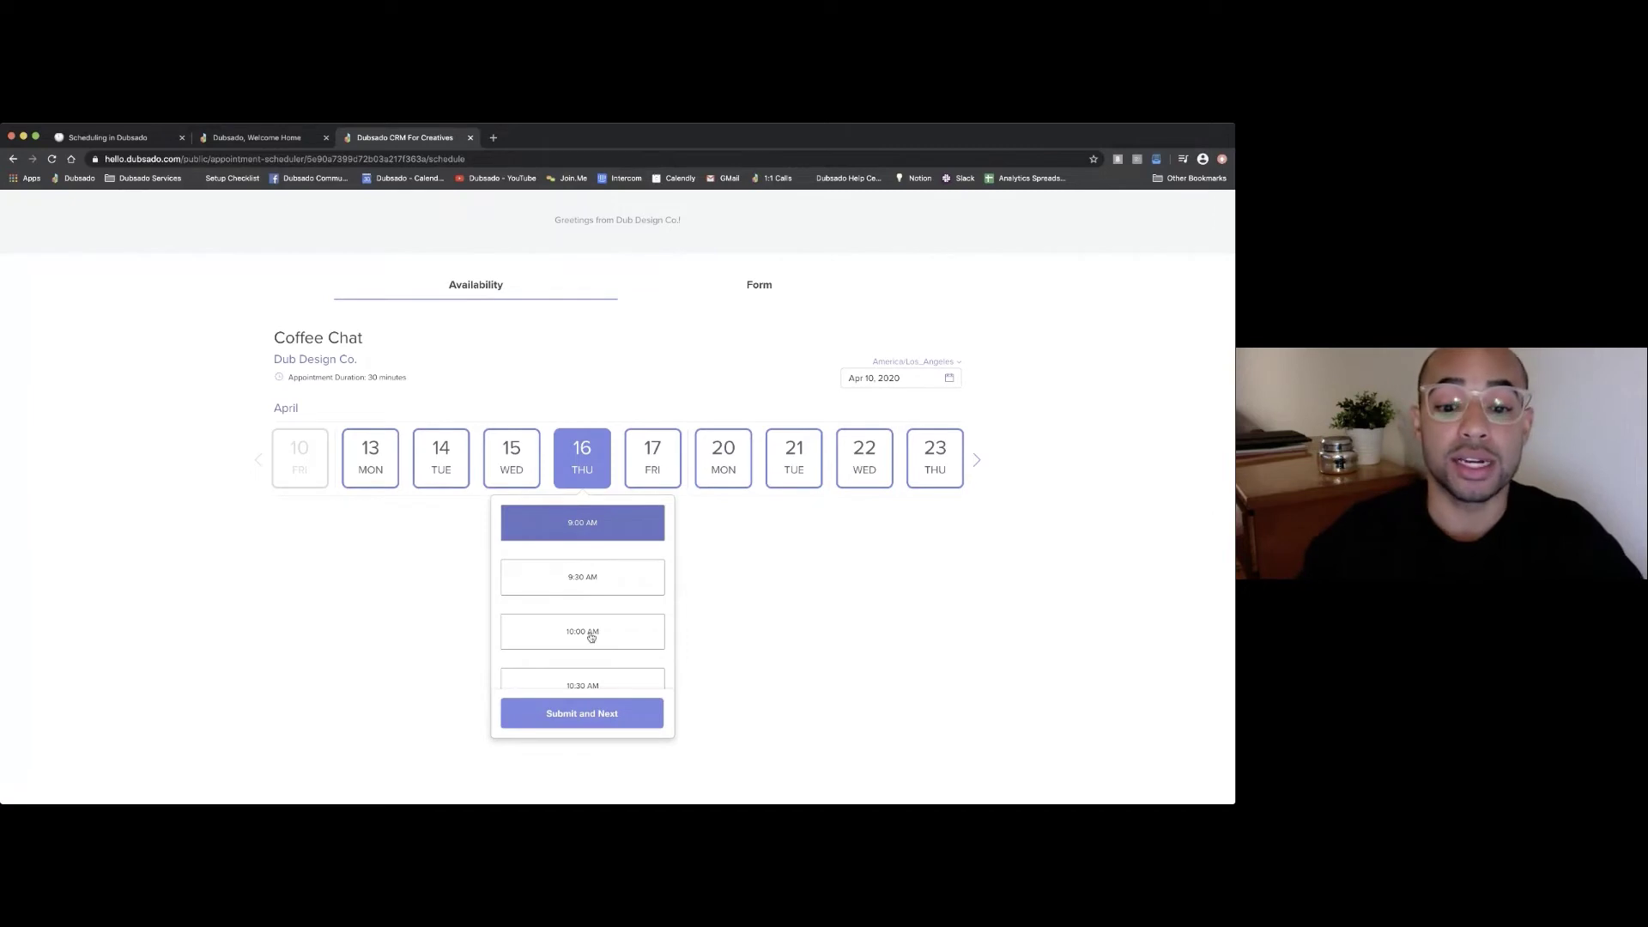
{"action": "left_click", "coordinate": [577, 712]}
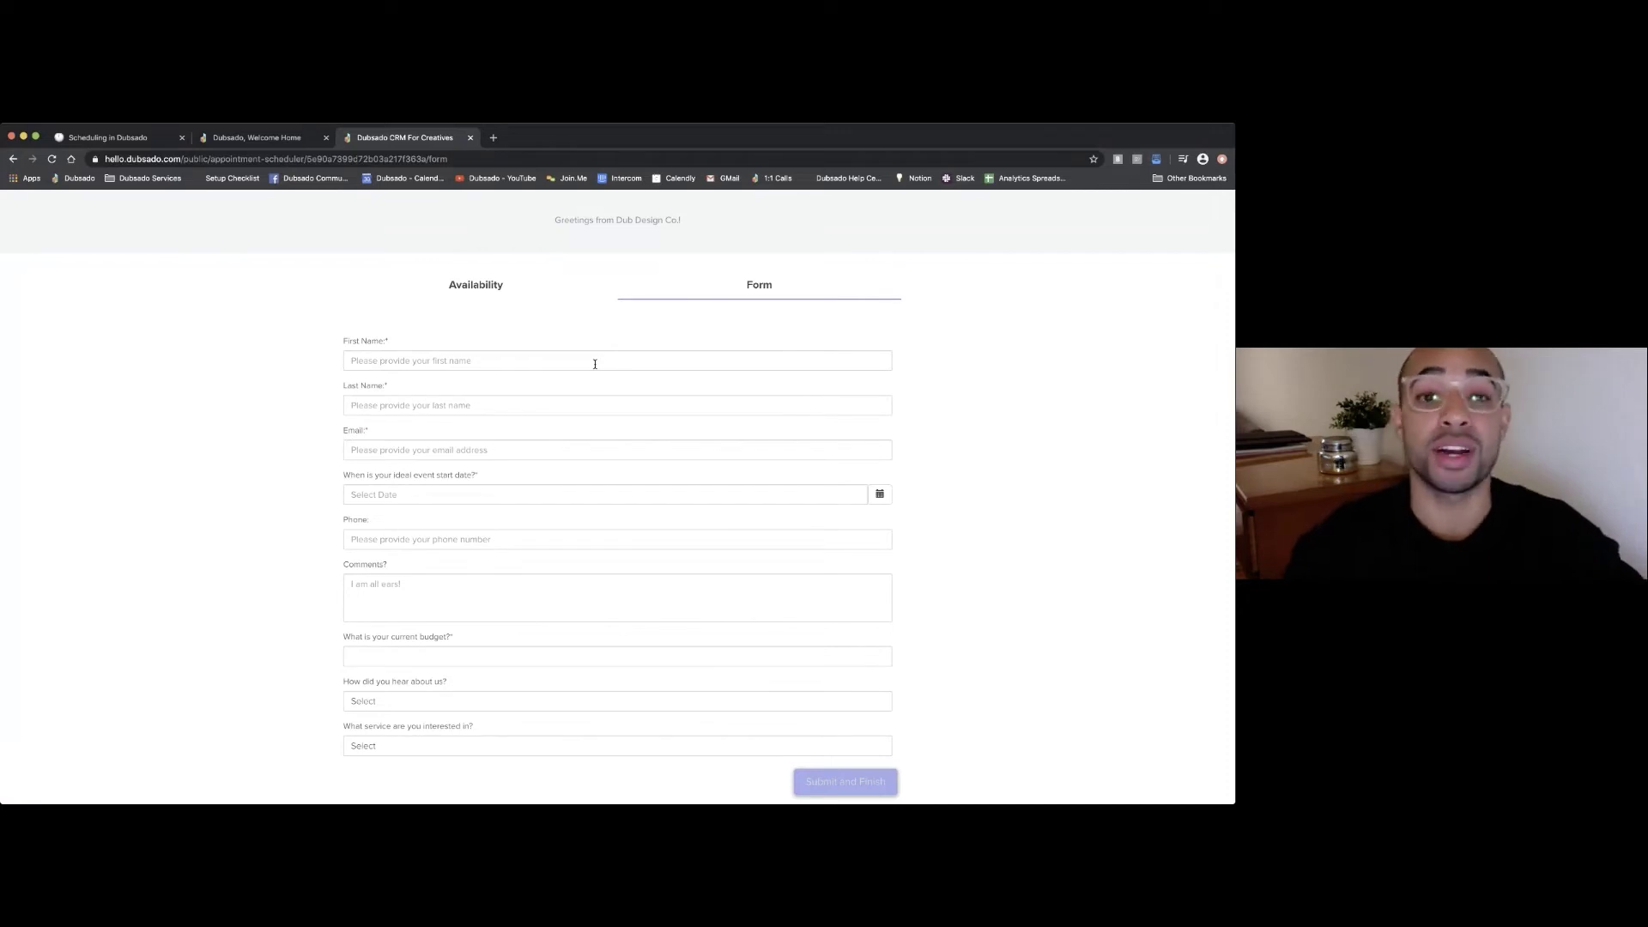
{"action": "left_click", "coordinate": [510, 297]}
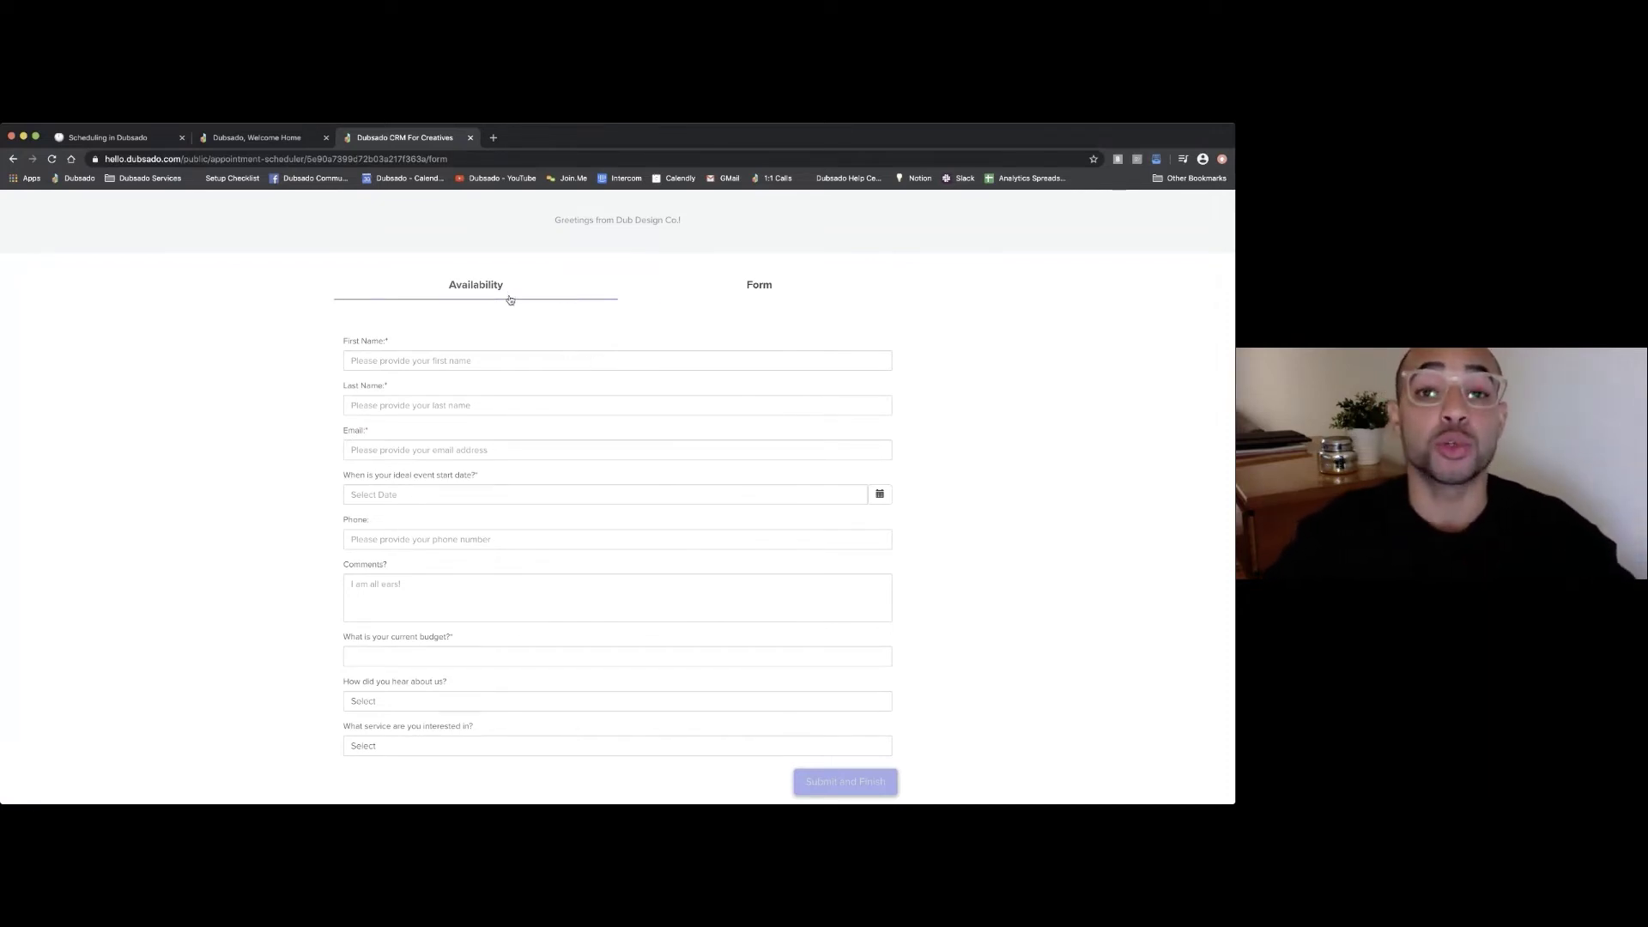
- Close the sharing details in Dubsado and read the guidelines for embedding or sending a public scheduler link in the Notion notes
{"action": "left_click", "coordinate": [272, 144]}
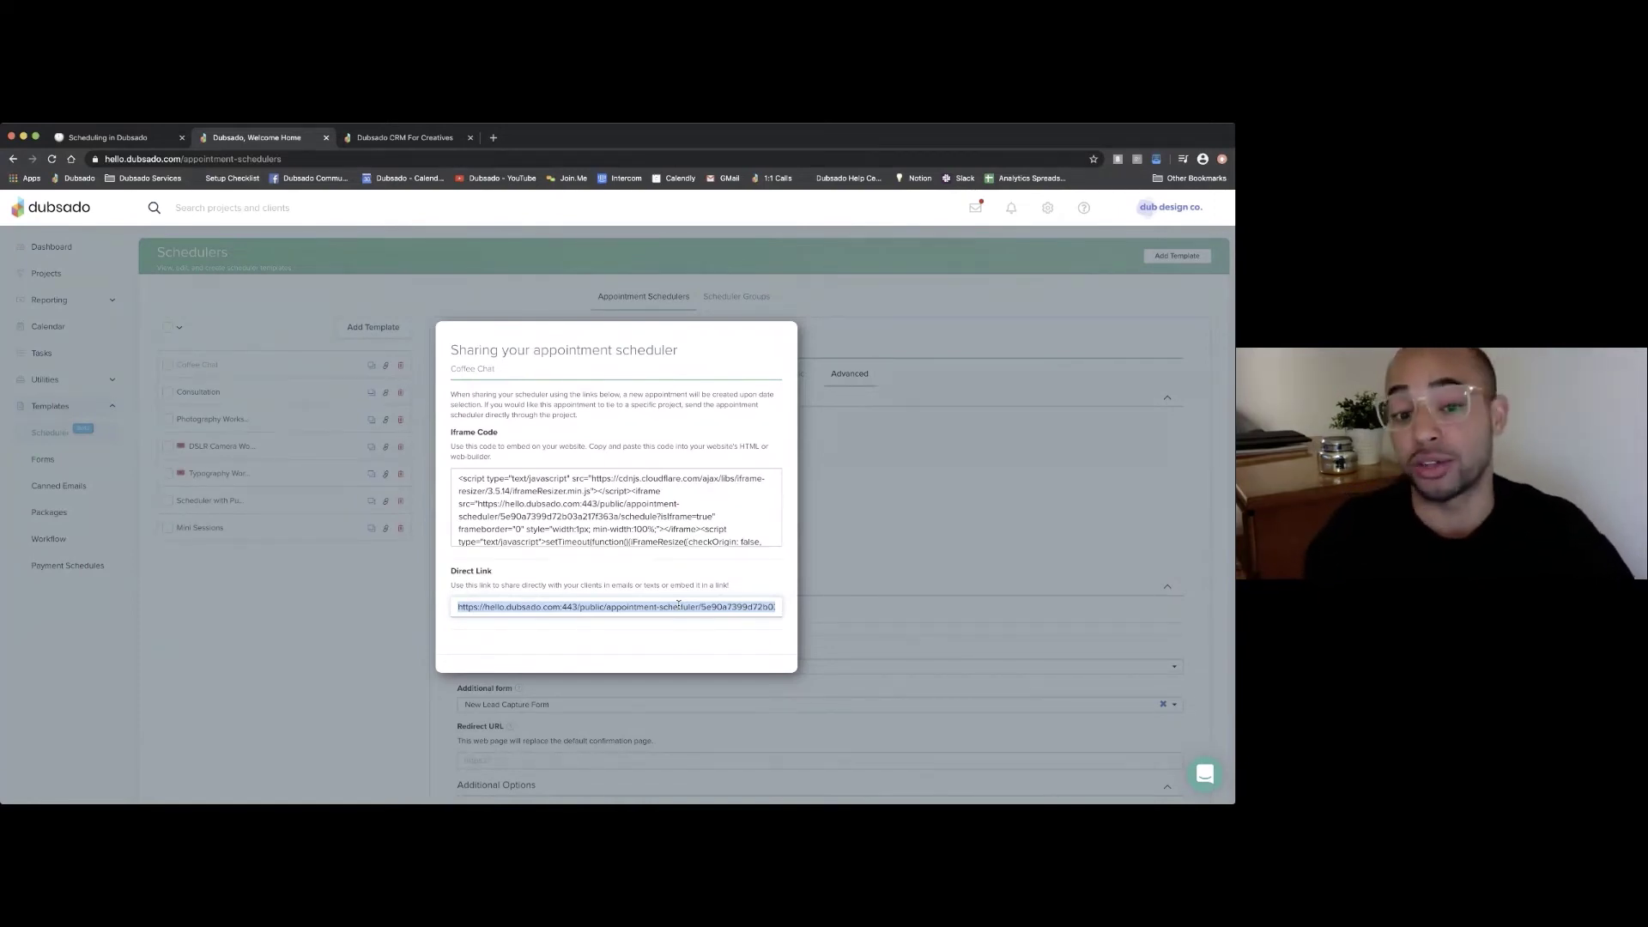
{"action": "left_click", "coordinate": [359, 624]}
{"action": "left_click", "coordinate": [120, 137]}
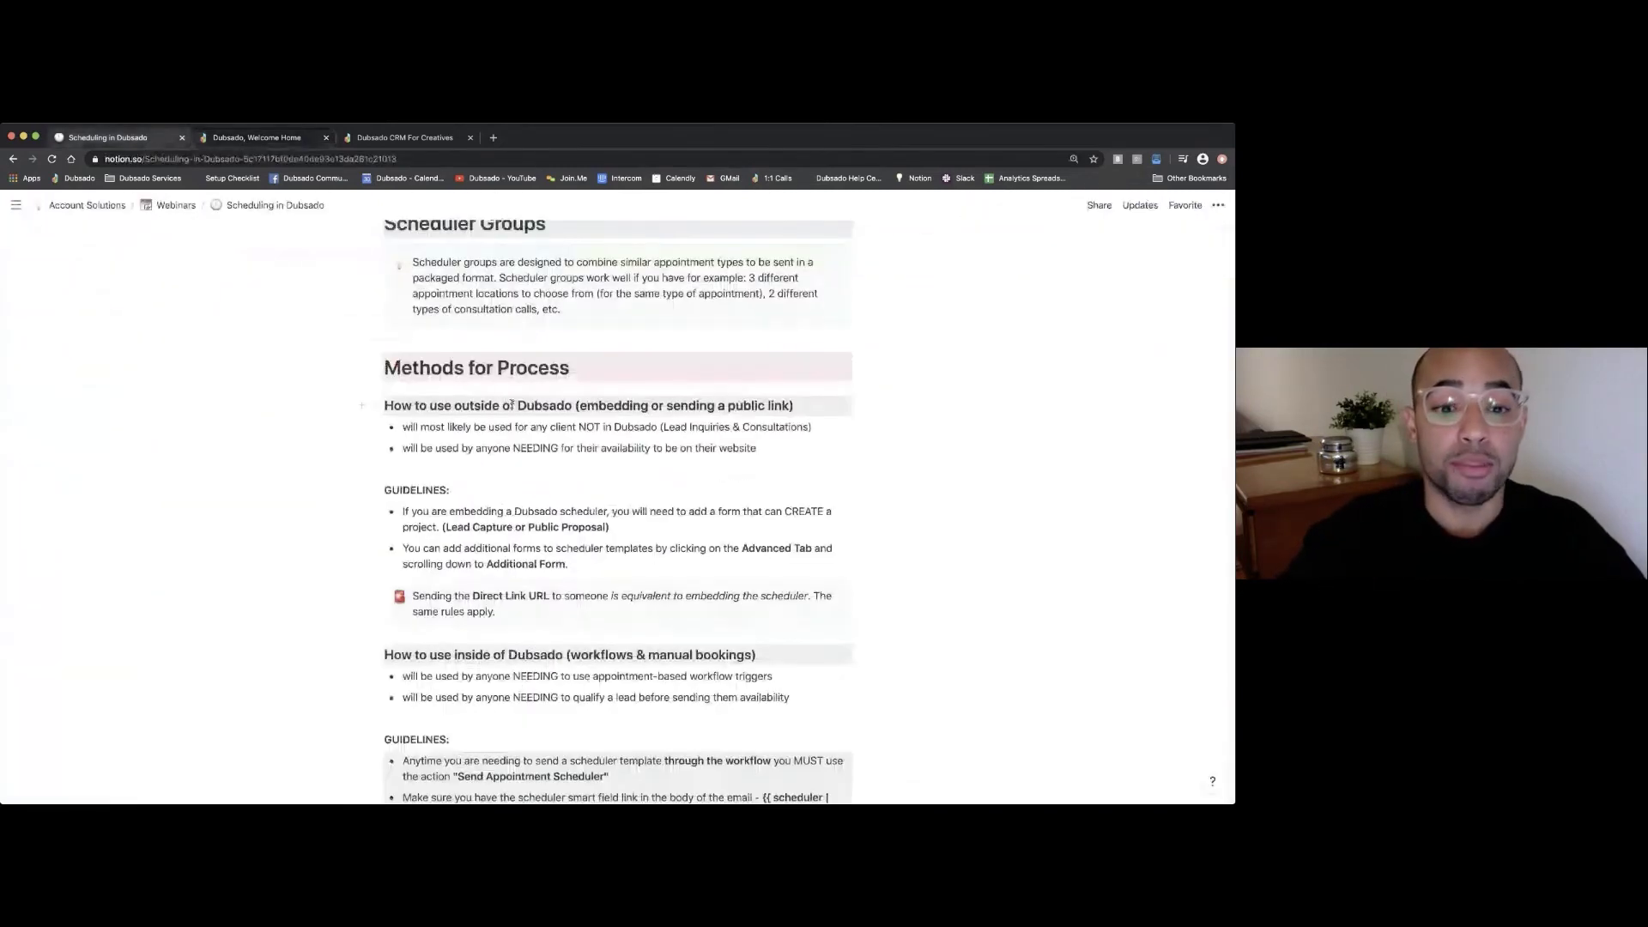
{"action": "scroll", "coordinate": [511, 405], "scroll_direction": "down", "scroll_amount": 1}
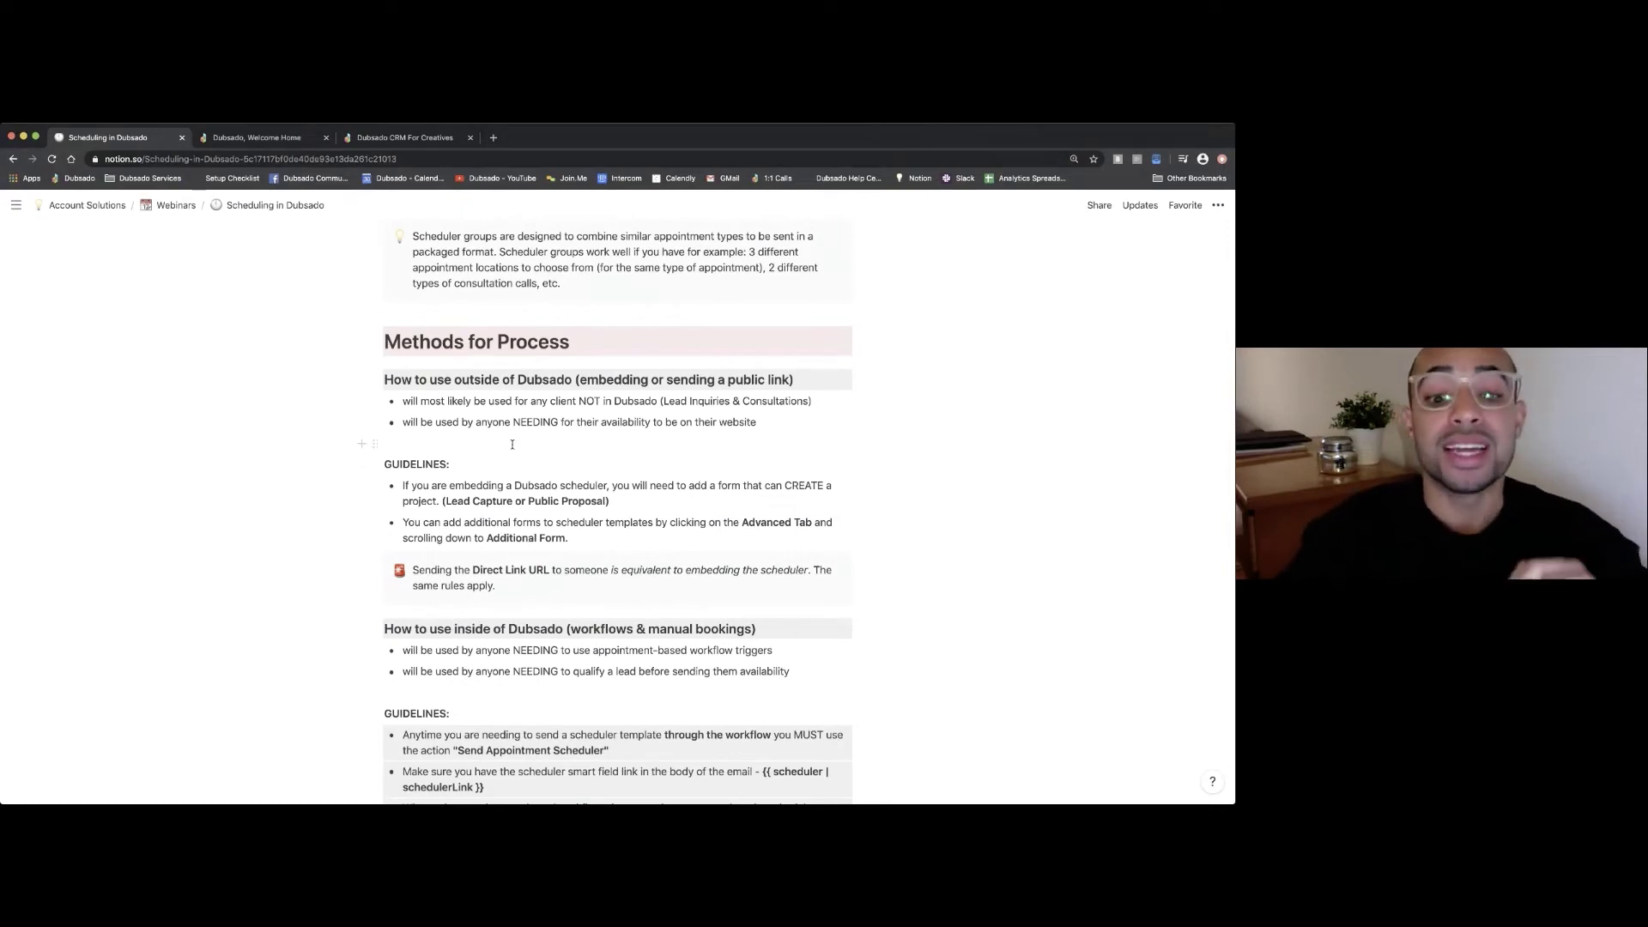
{"action": "scroll", "coordinate": [515, 447], "scroll_direction": "down", "scroll_amount": 2}
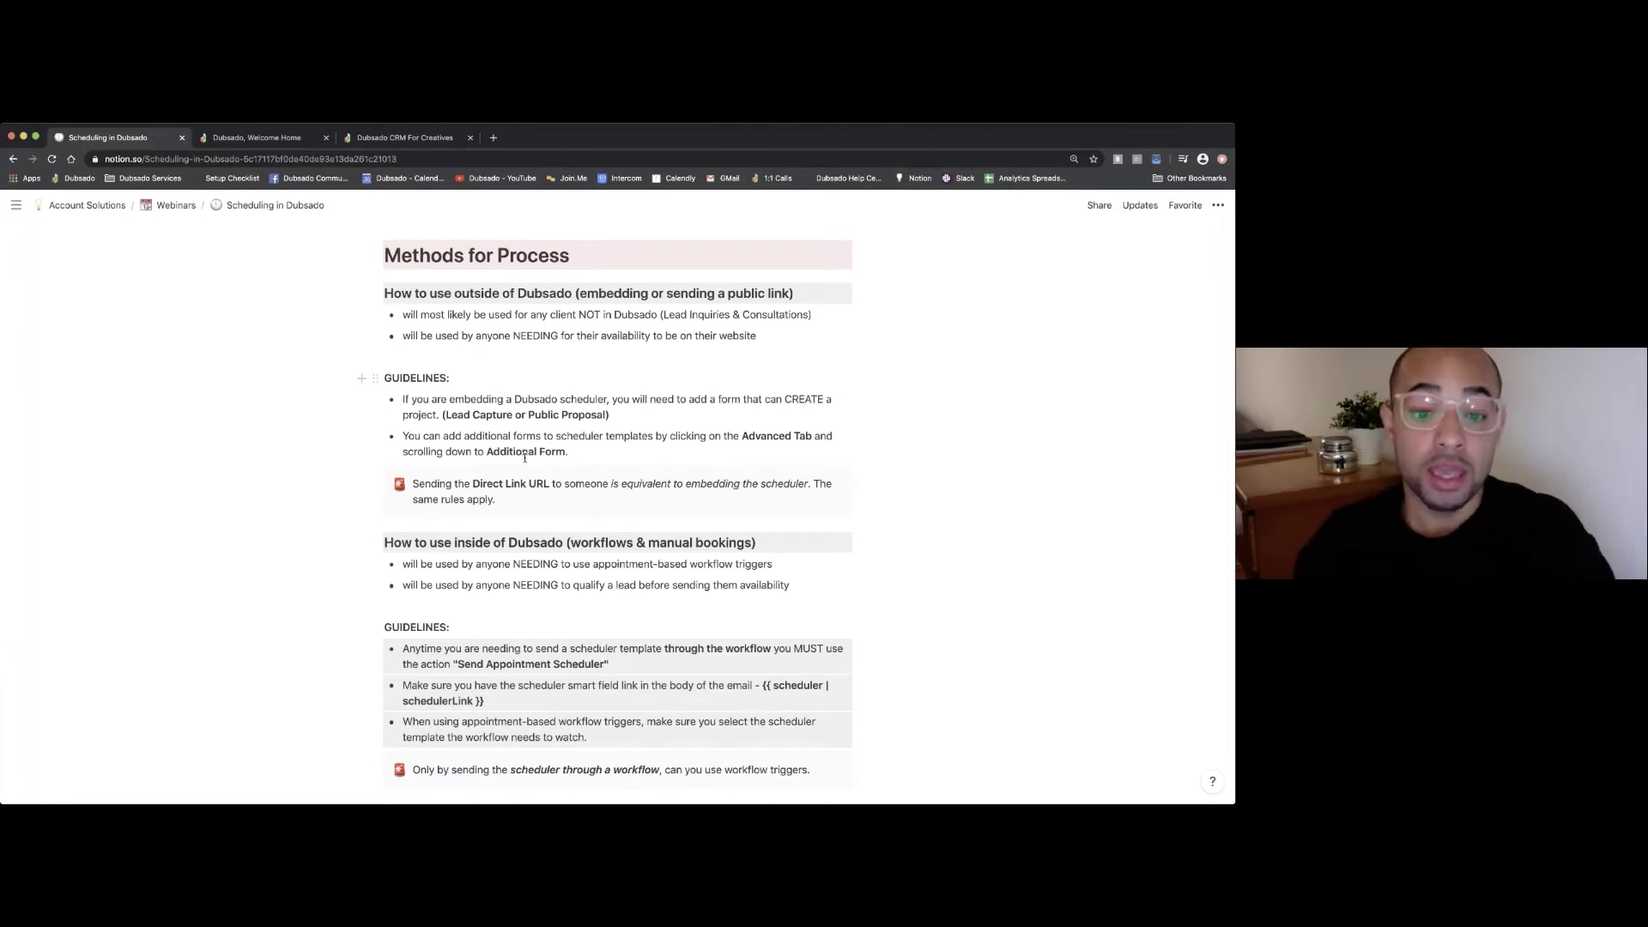
- Open New Lead Capture Form from the Dubsado form templates and examine the Default Workflow option in its settings
{"action": "left_click", "coordinate": [277, 142]}
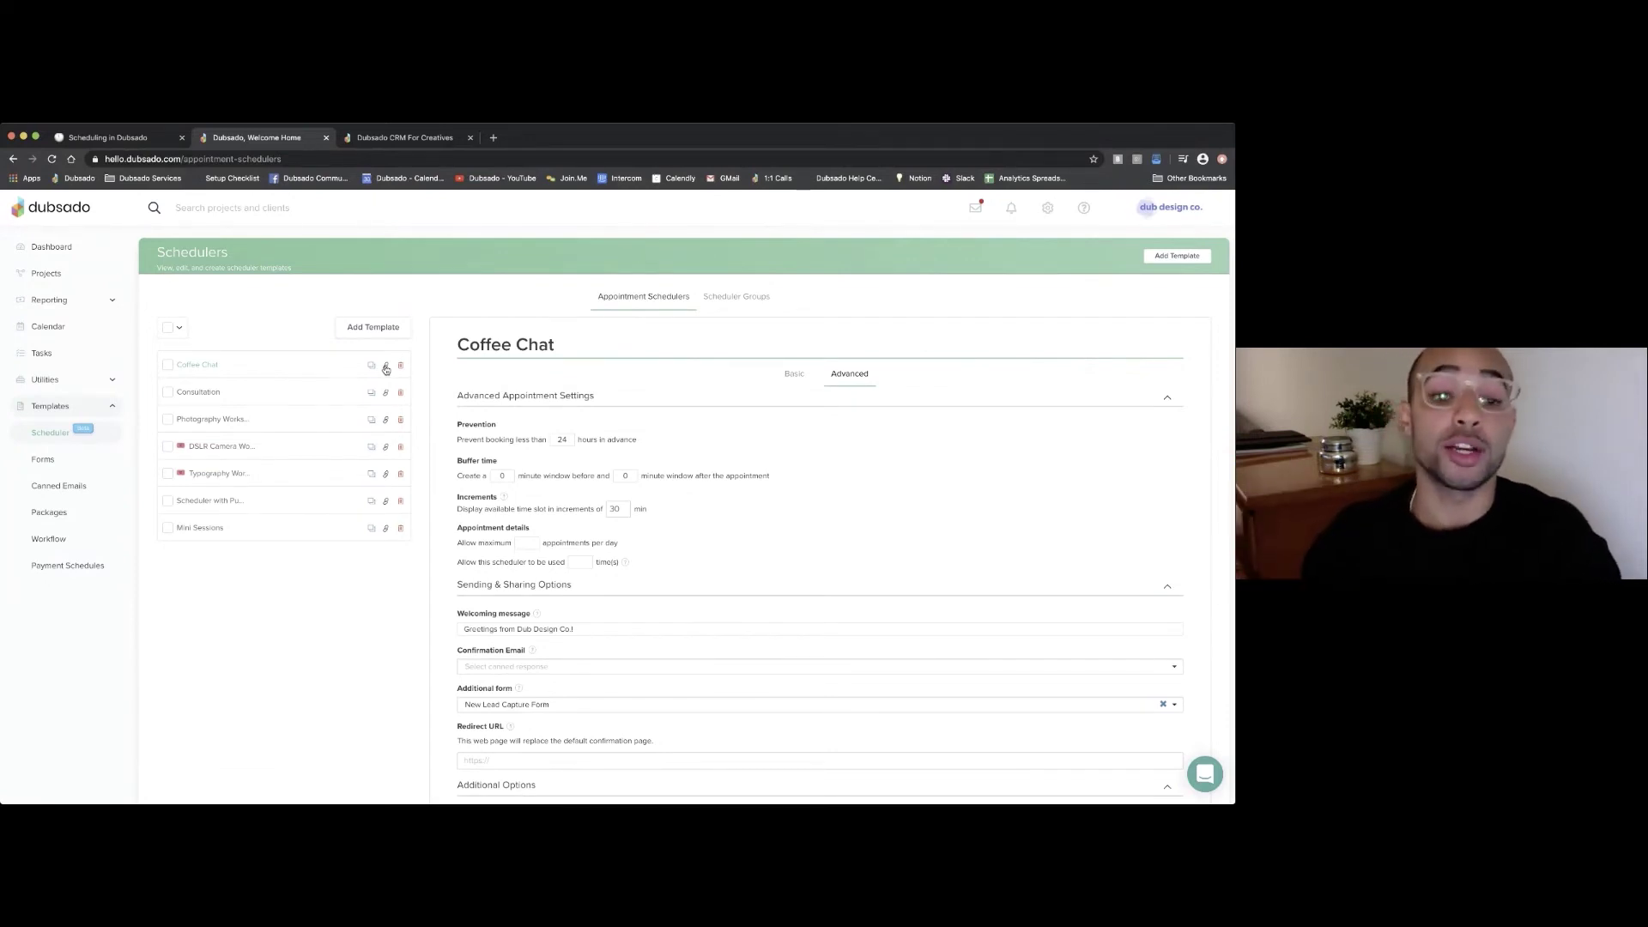
{"action": "left_click", "coordinate": [41, 462]}
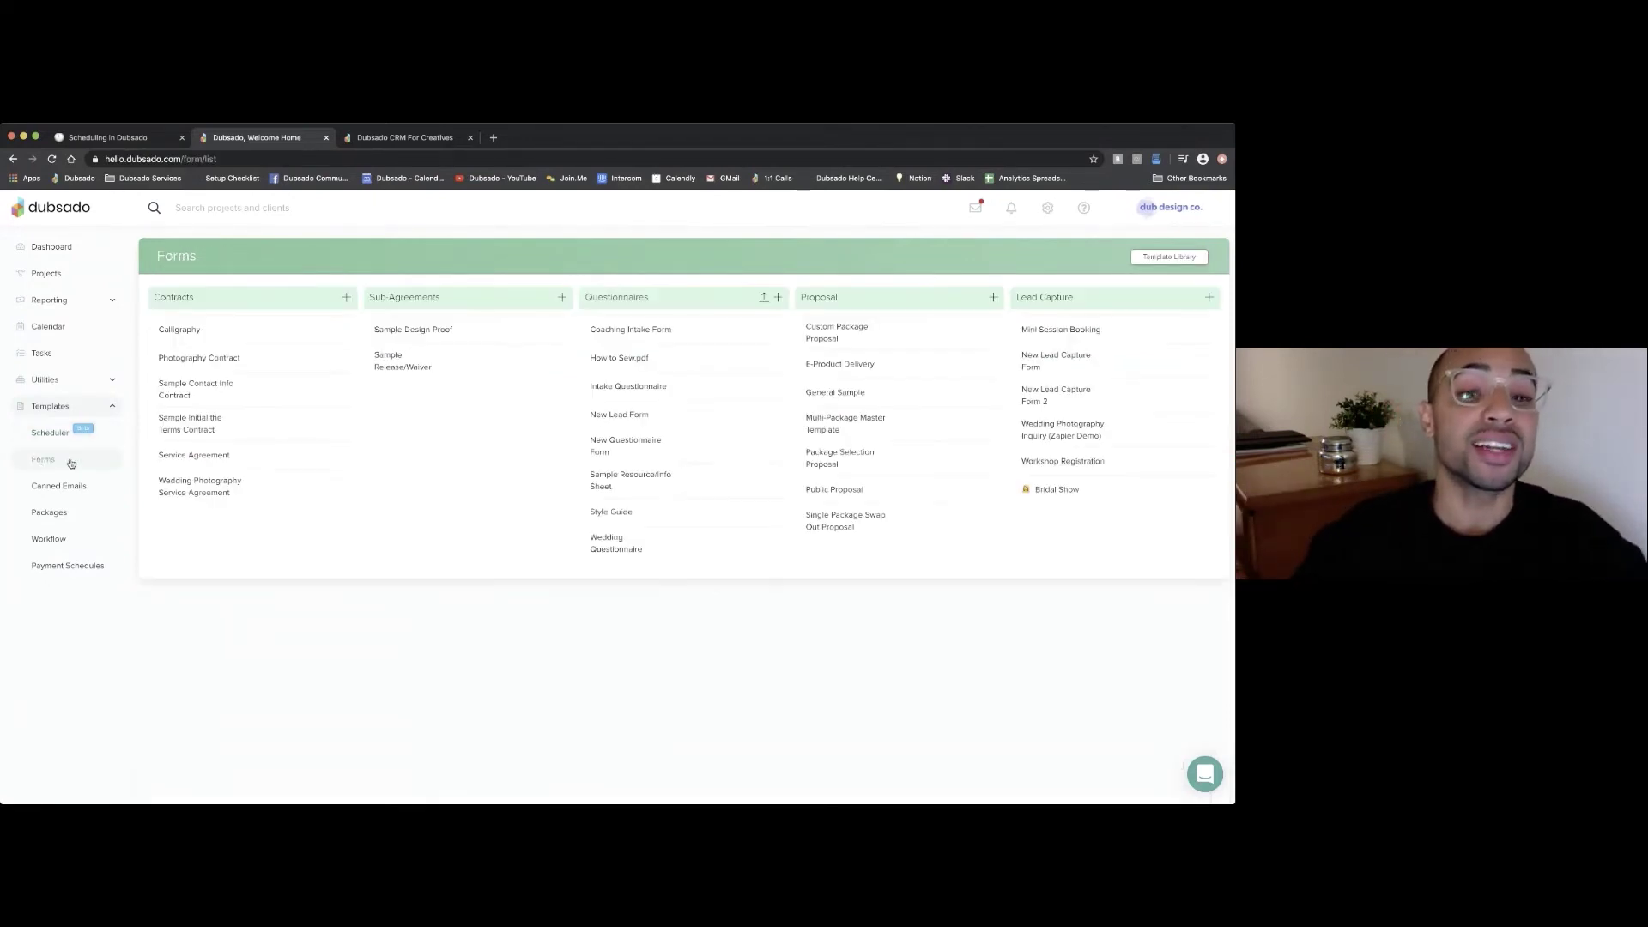
{"action": "left_click", "coordinate": [1051, 358]}
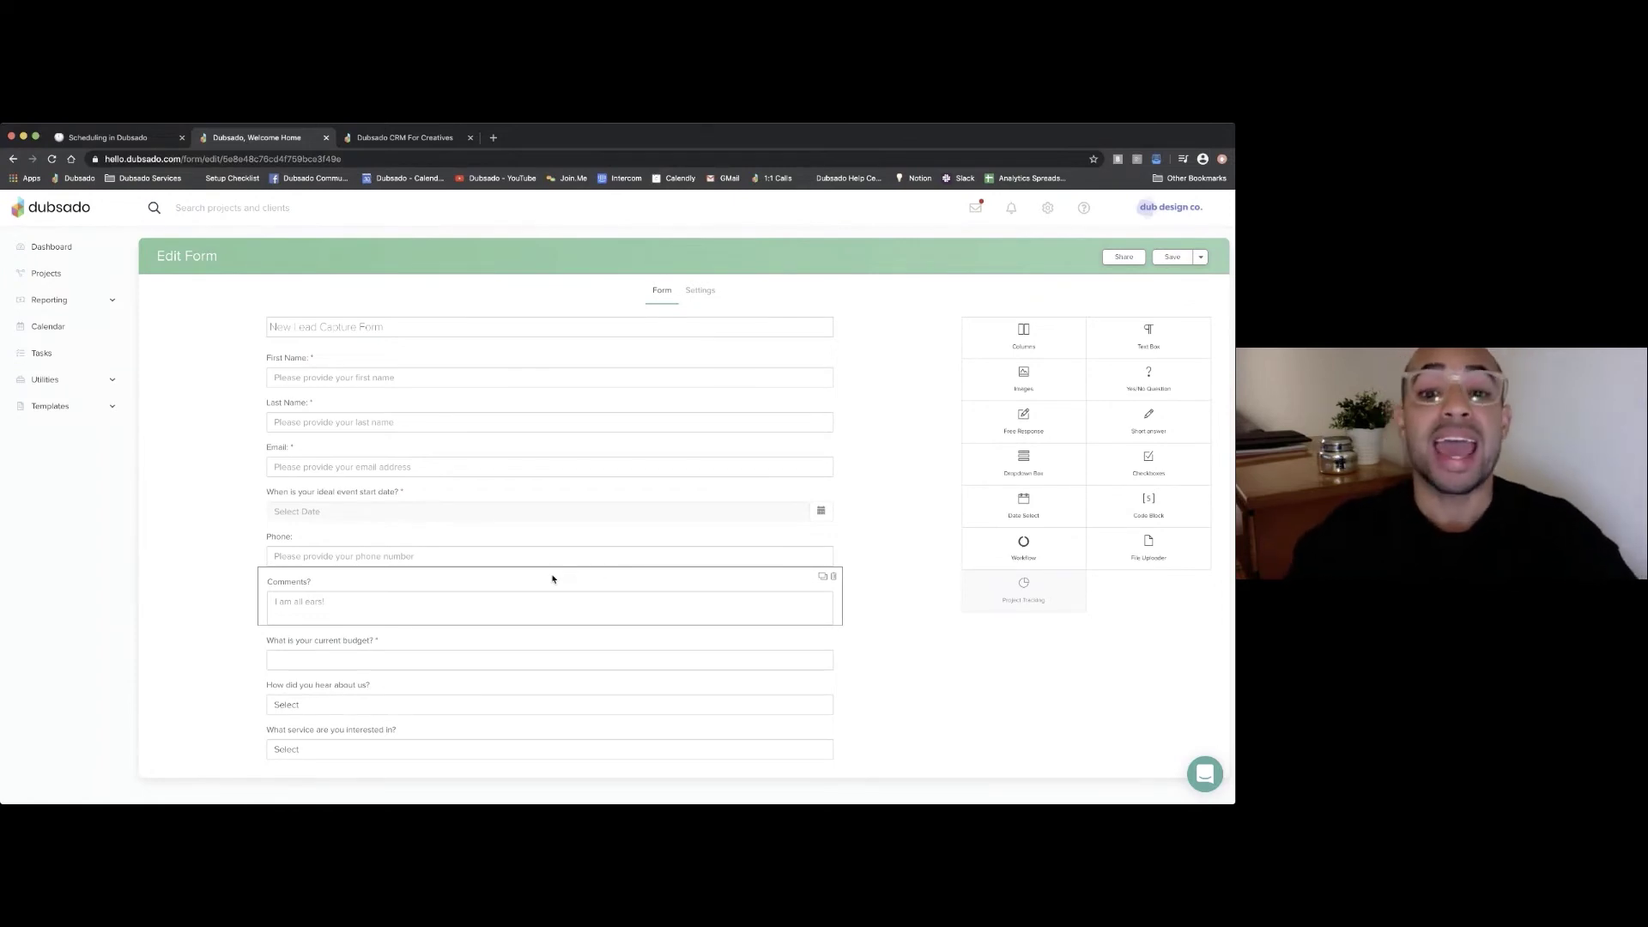
{"action": "left_click", "coordinate": [702, 292]}
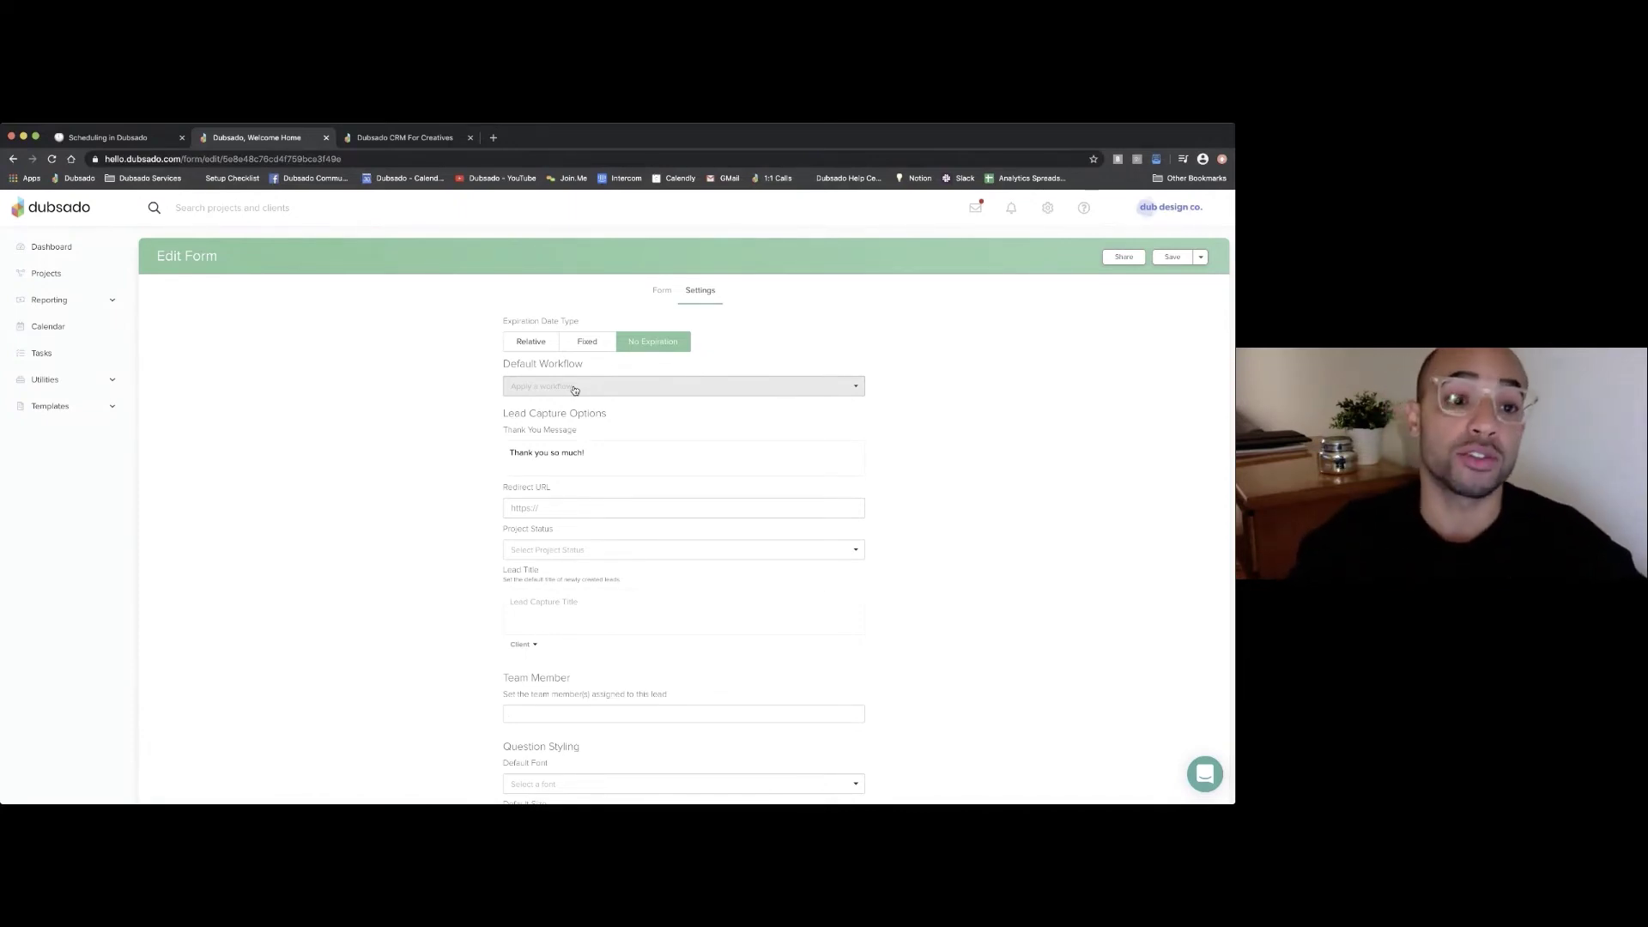
- Check the inside-Dubsado workflow guidelines in the Notion notes and open the Scheduling in Dubsado workflow template for editing
{"action": "left_click", "coordinate": [129, 139]}
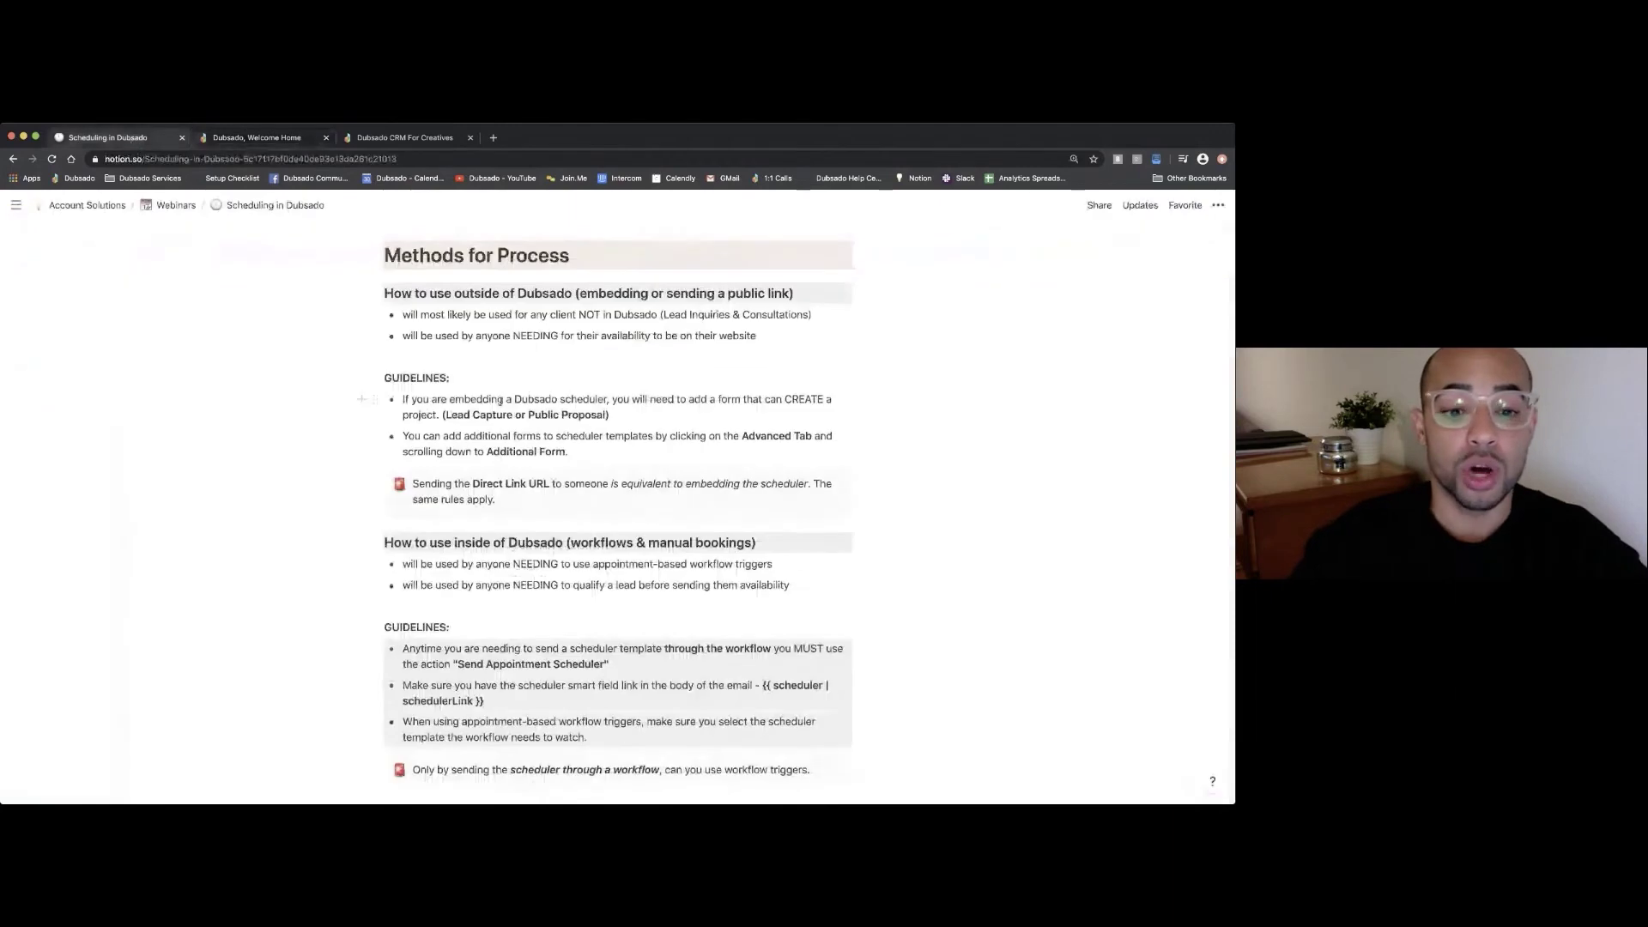
{"action": "scroll", "coordinate": [501, 401], "scroll_direction": "down", "scroll_amount": 3}
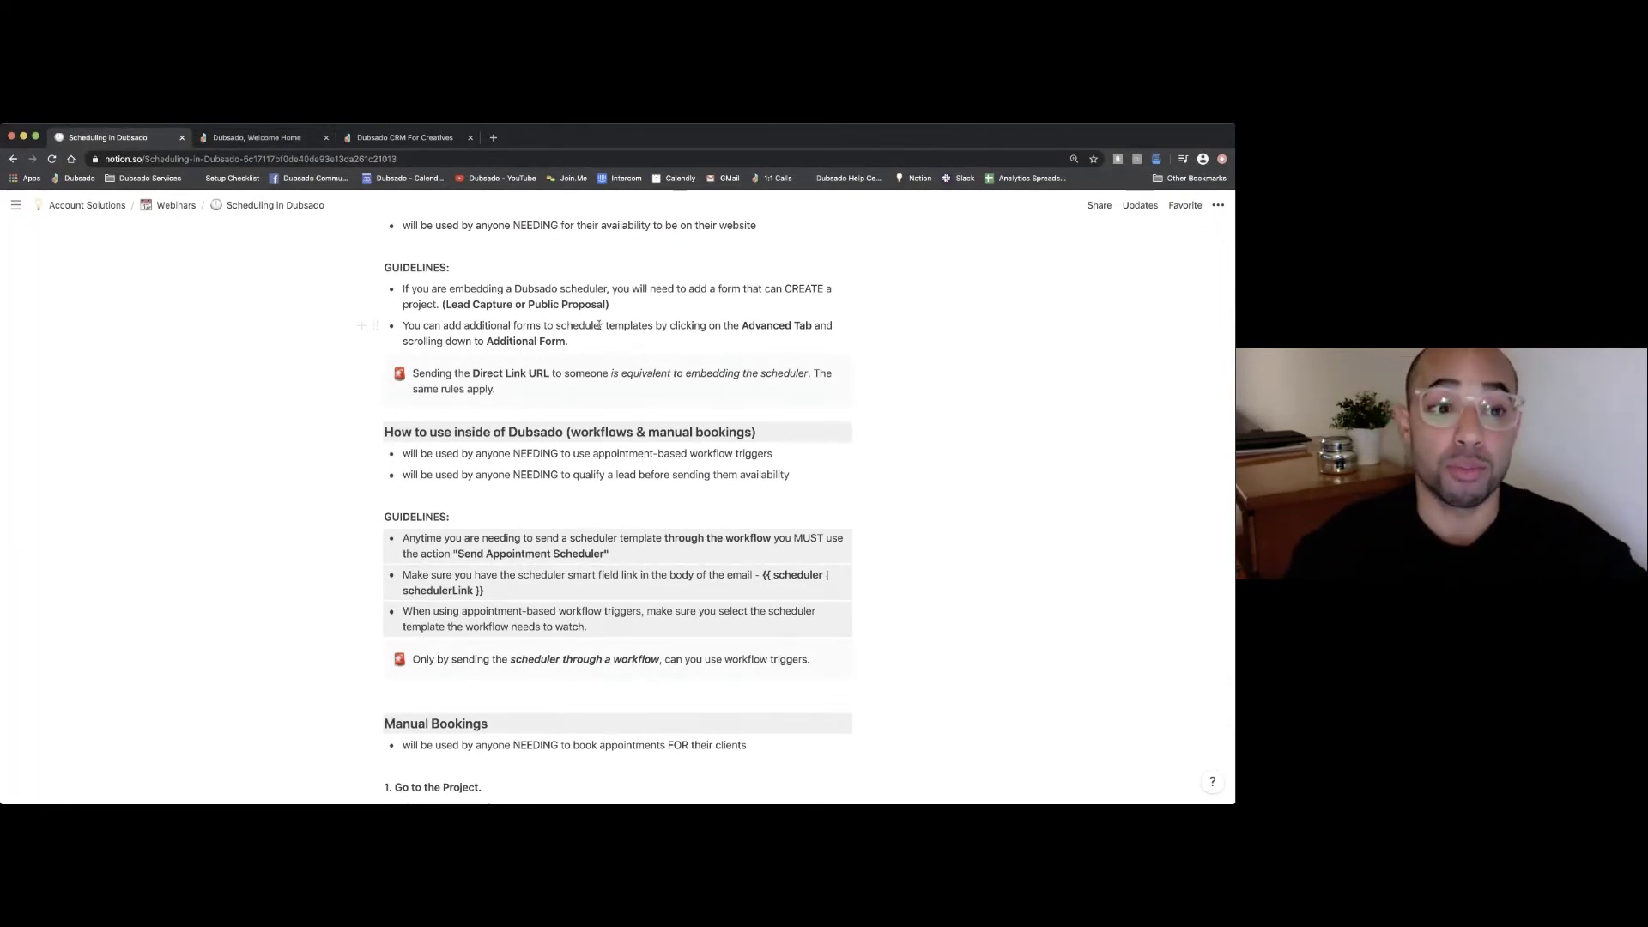
{"action": "left_click", "coordinate": [261, 139]}
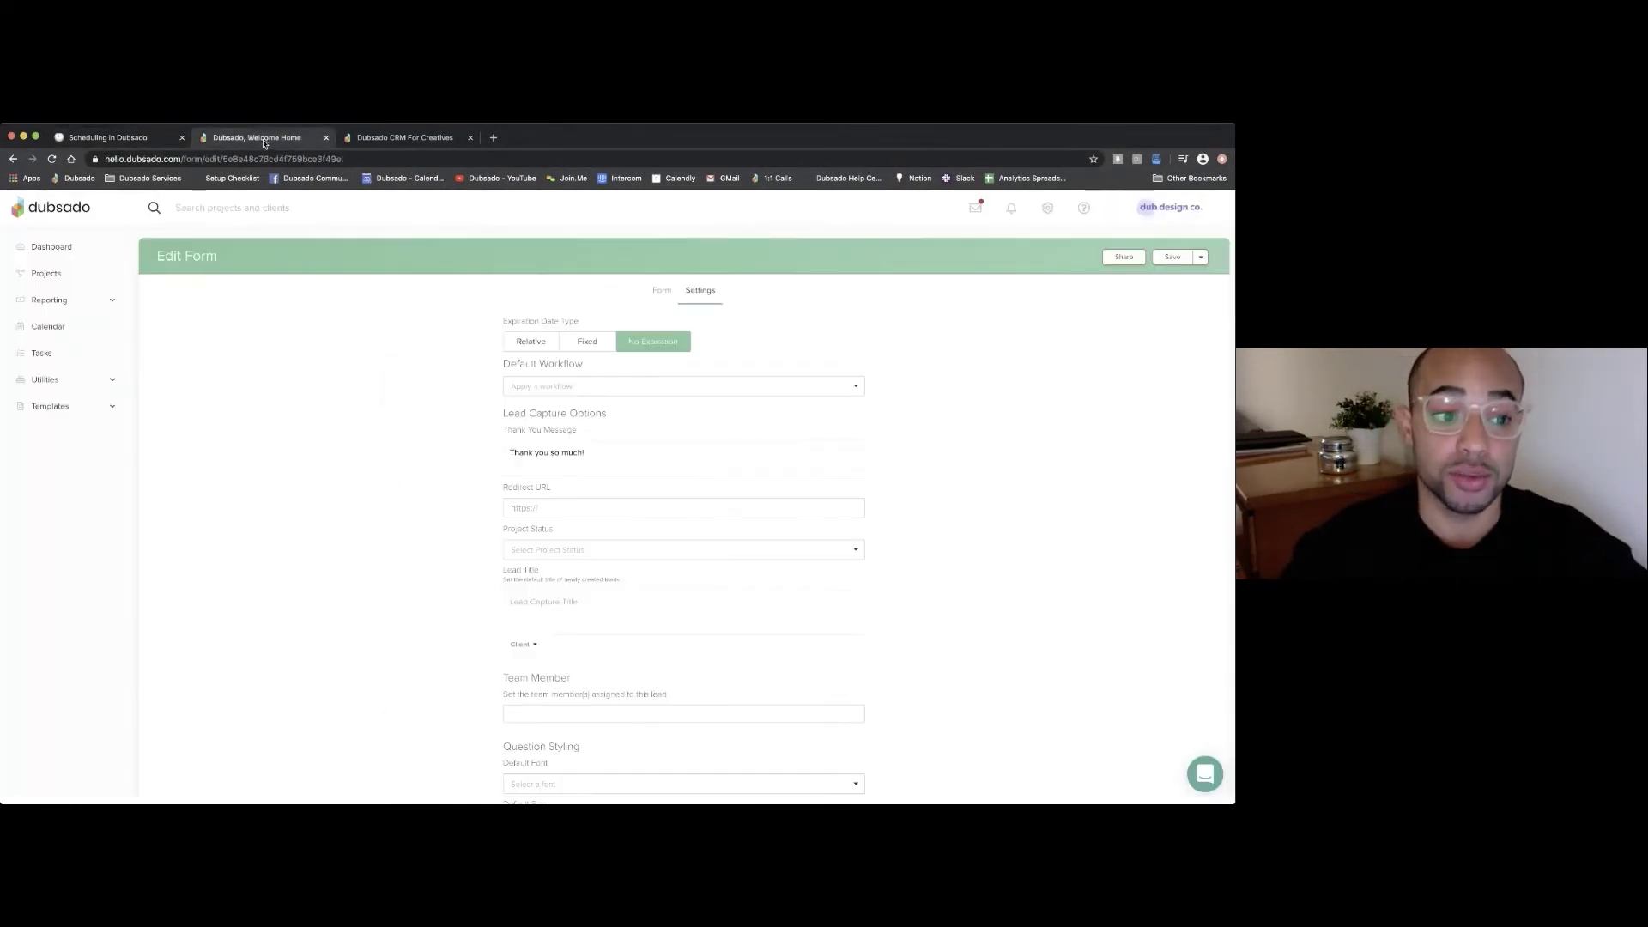
{"action": "left_click", "coordinate": [50, 406]}
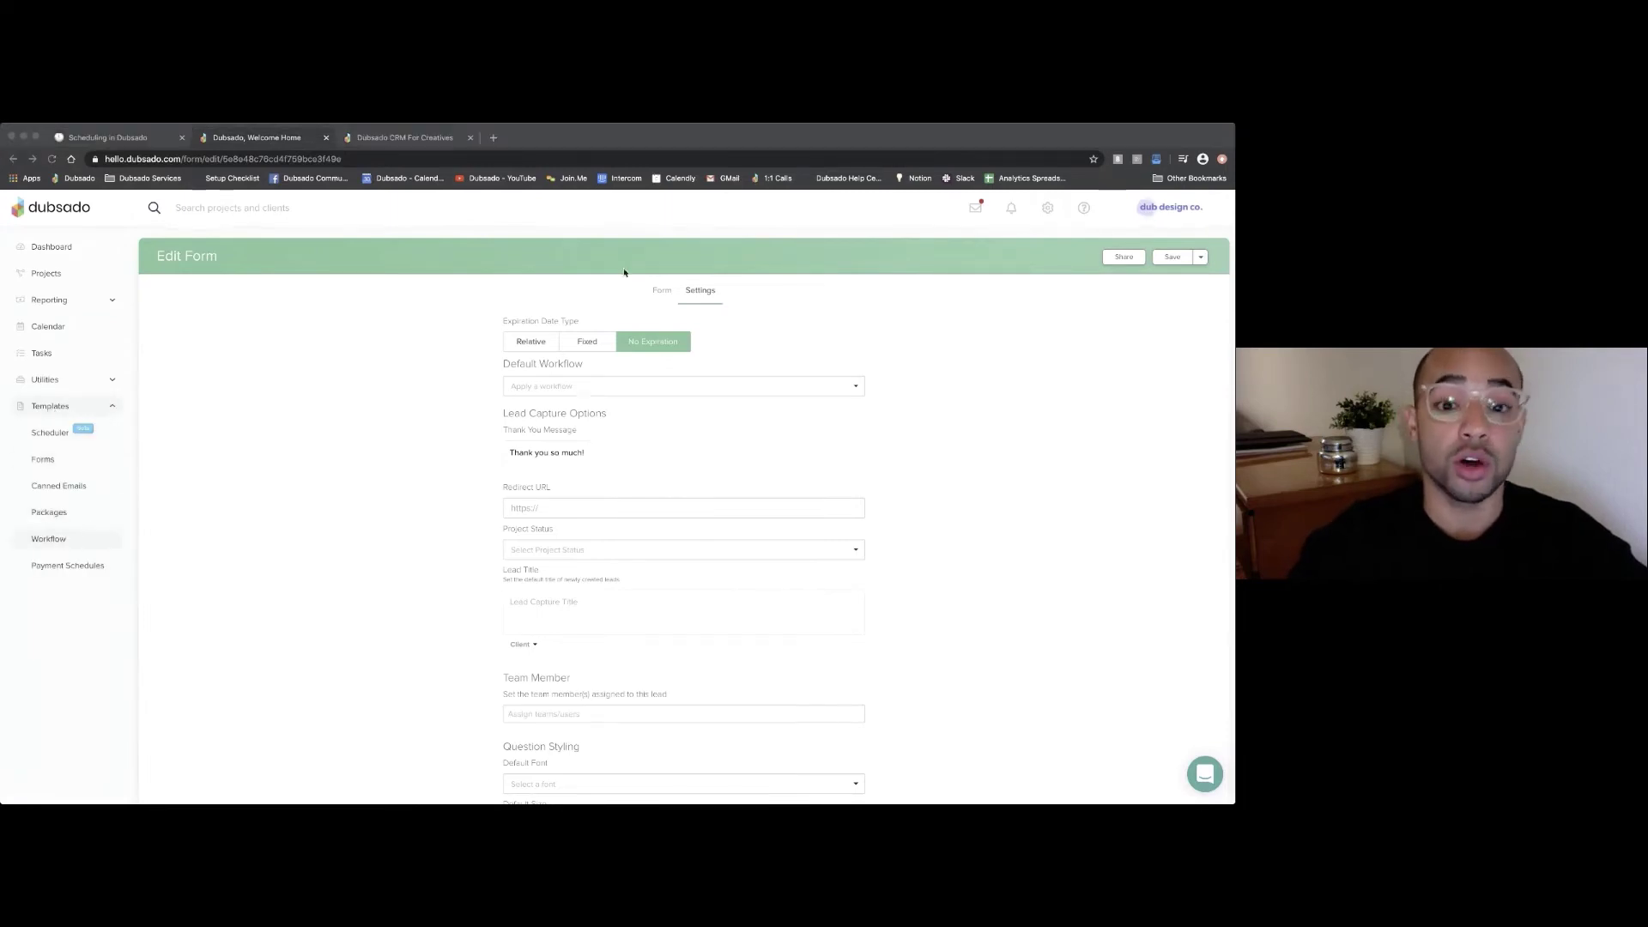
{"action": "left_click", "coordinate": [48, 539]}
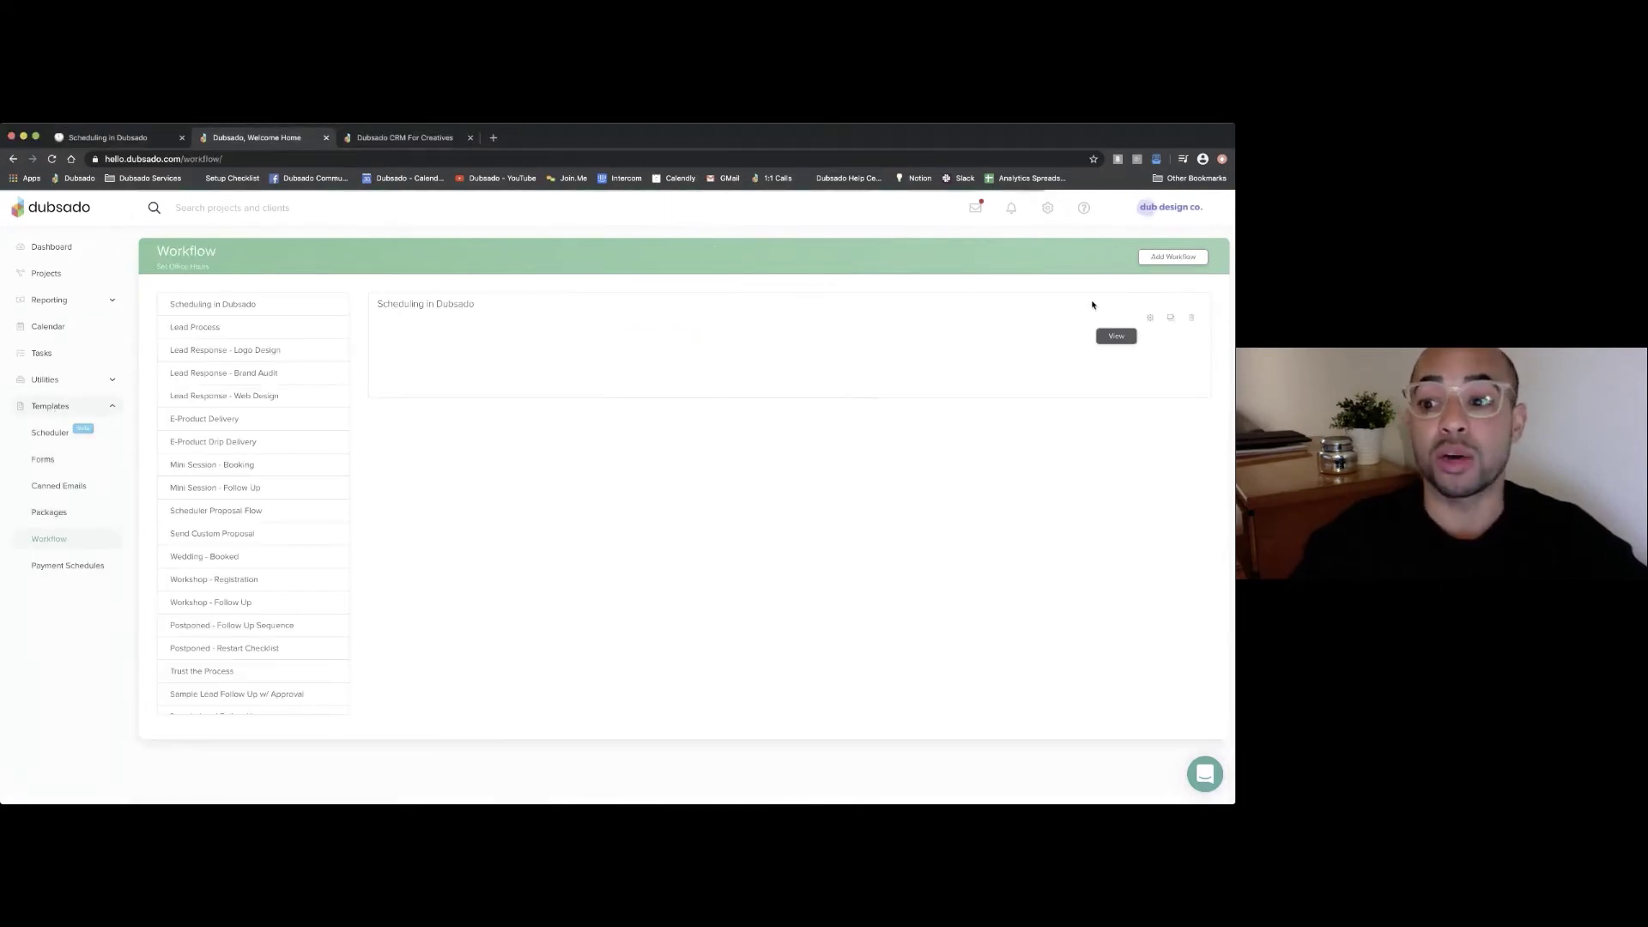
{"action": "left_click", "coordinate": [1148, 318]}
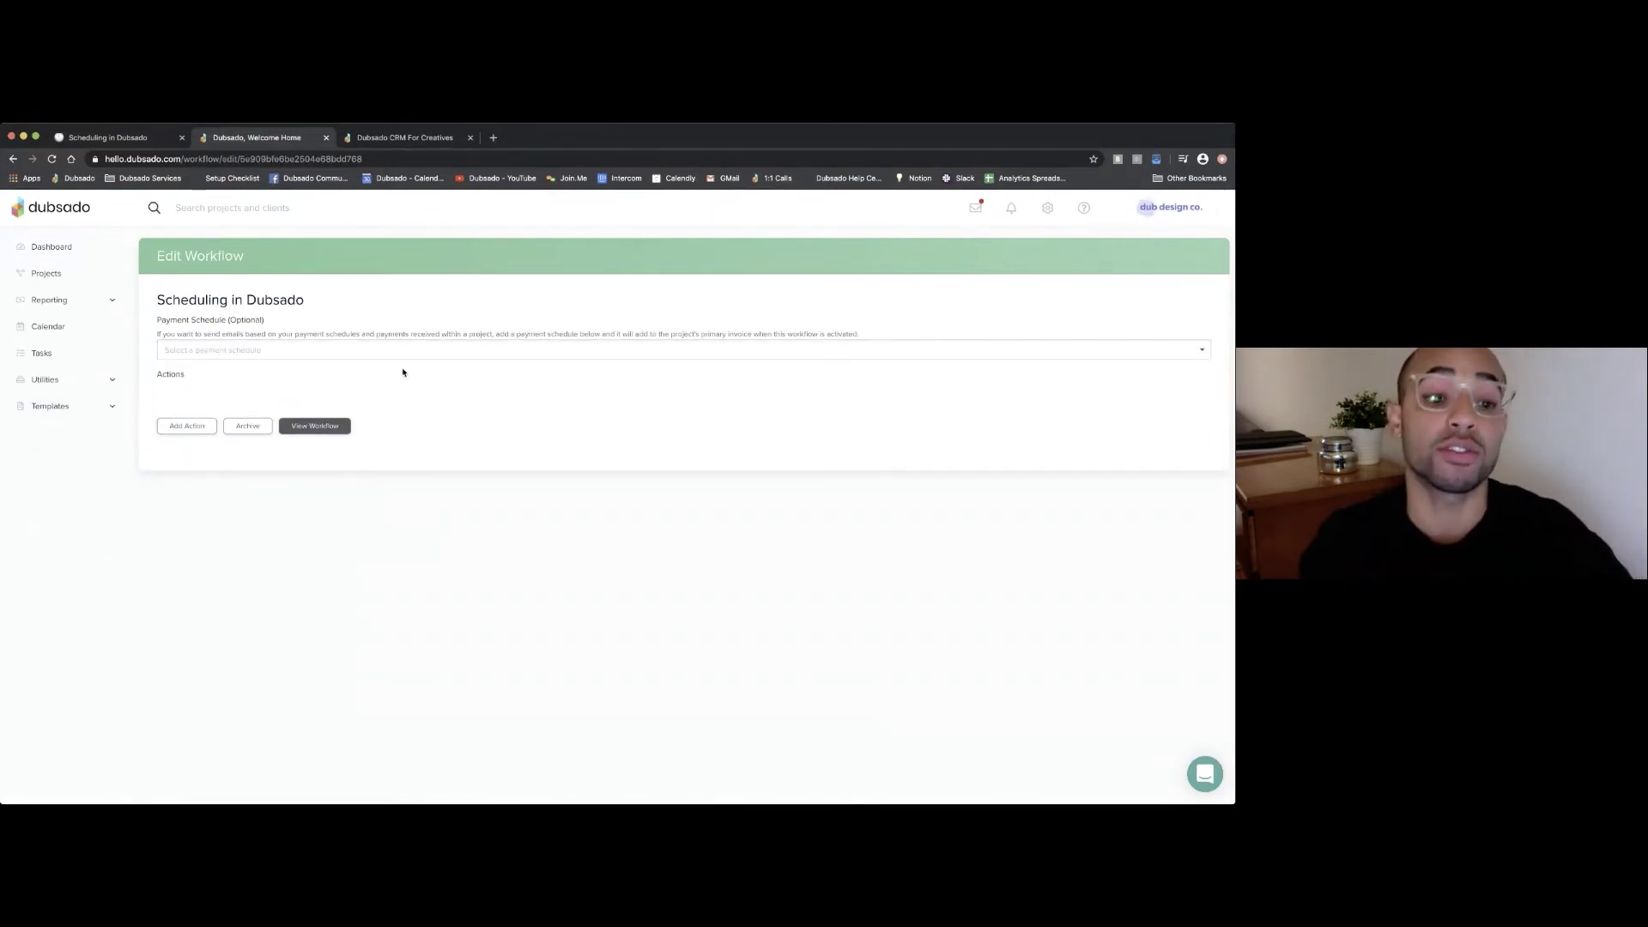
- Start a Send Appointment Scheduler action in the workflow, timed after workflow started and requiring approval before completion
{"action": "left_click", "coordinate": [187, 425]}
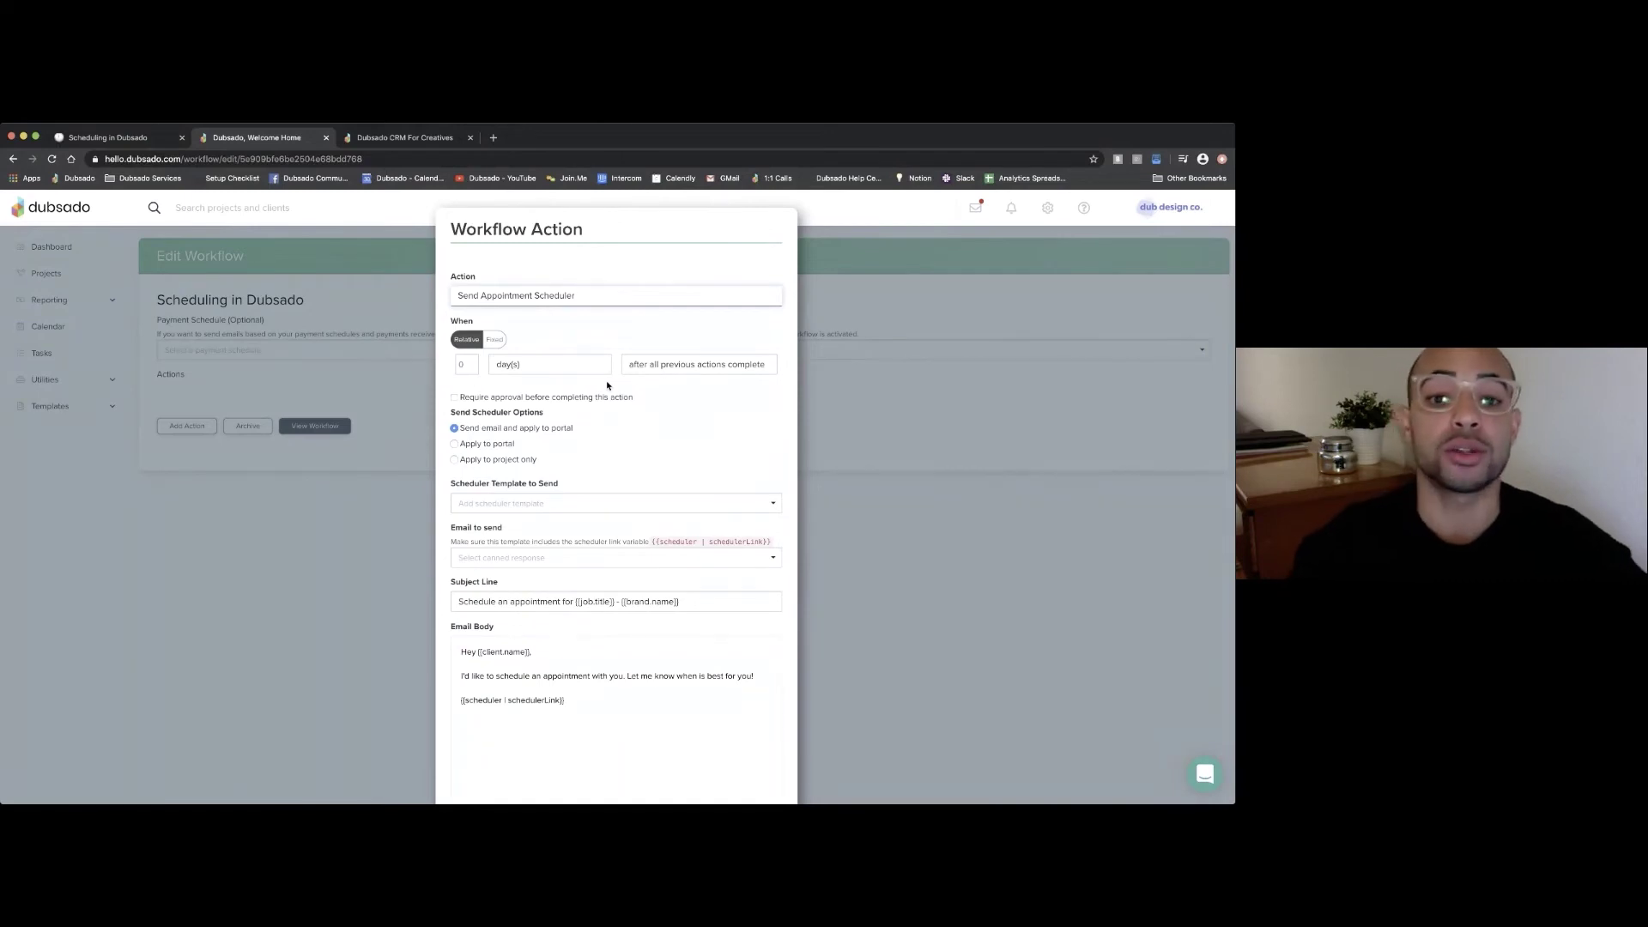
{"action": "left_click", "coordinate": [640, 373]}
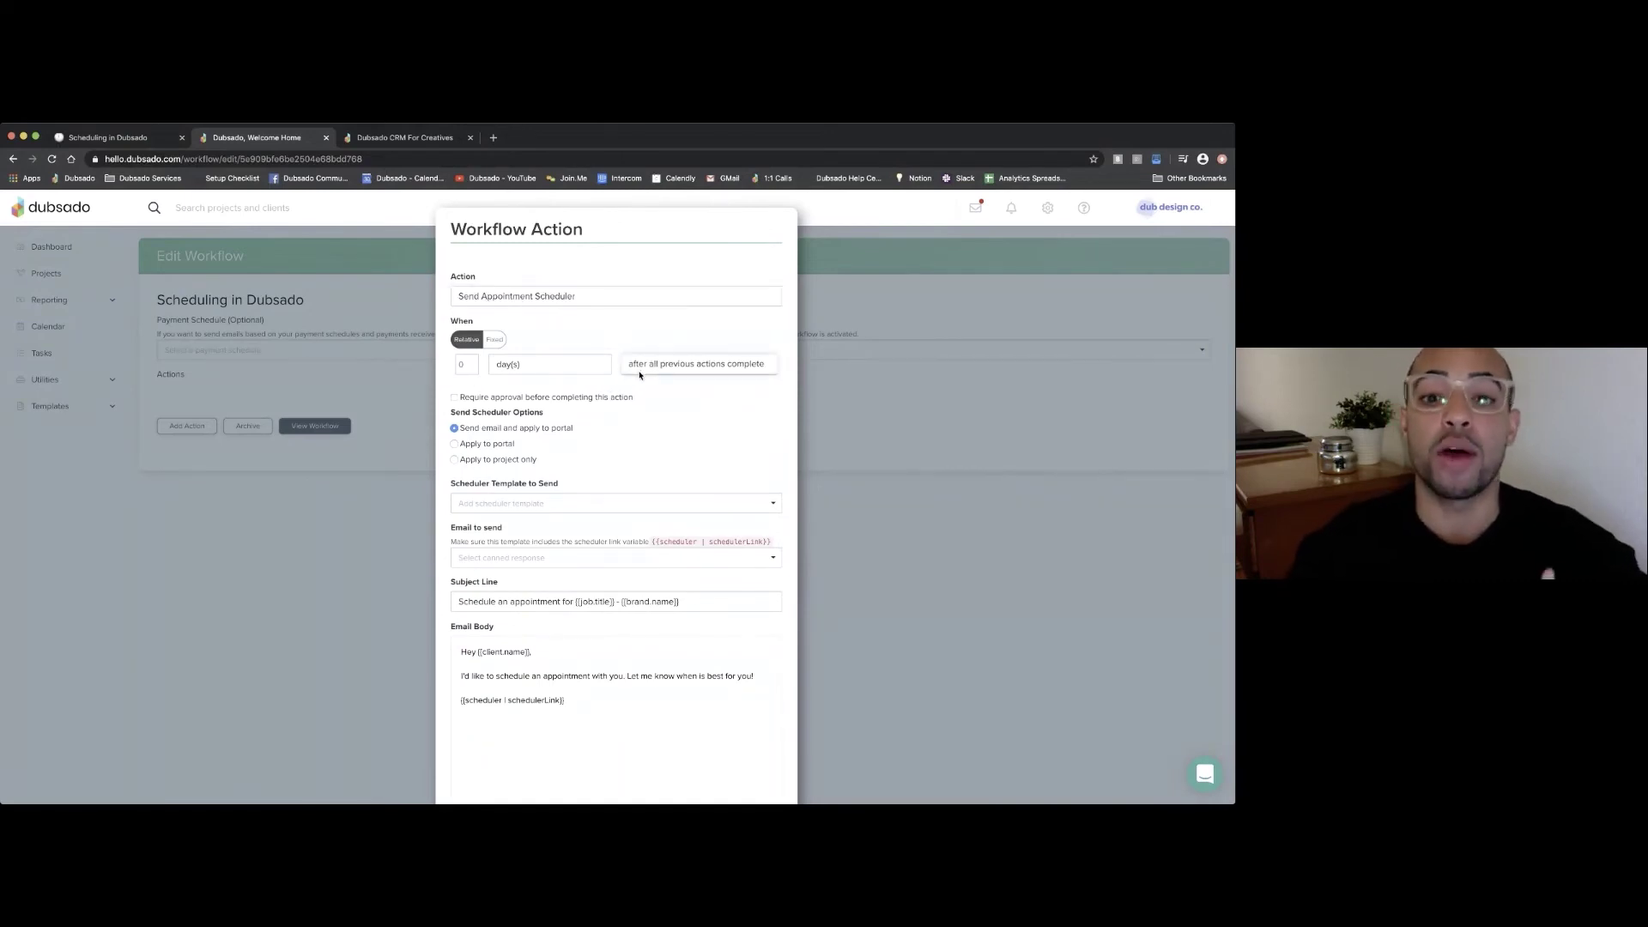
{"action": "left_click", "coordinate": [679, 268]}
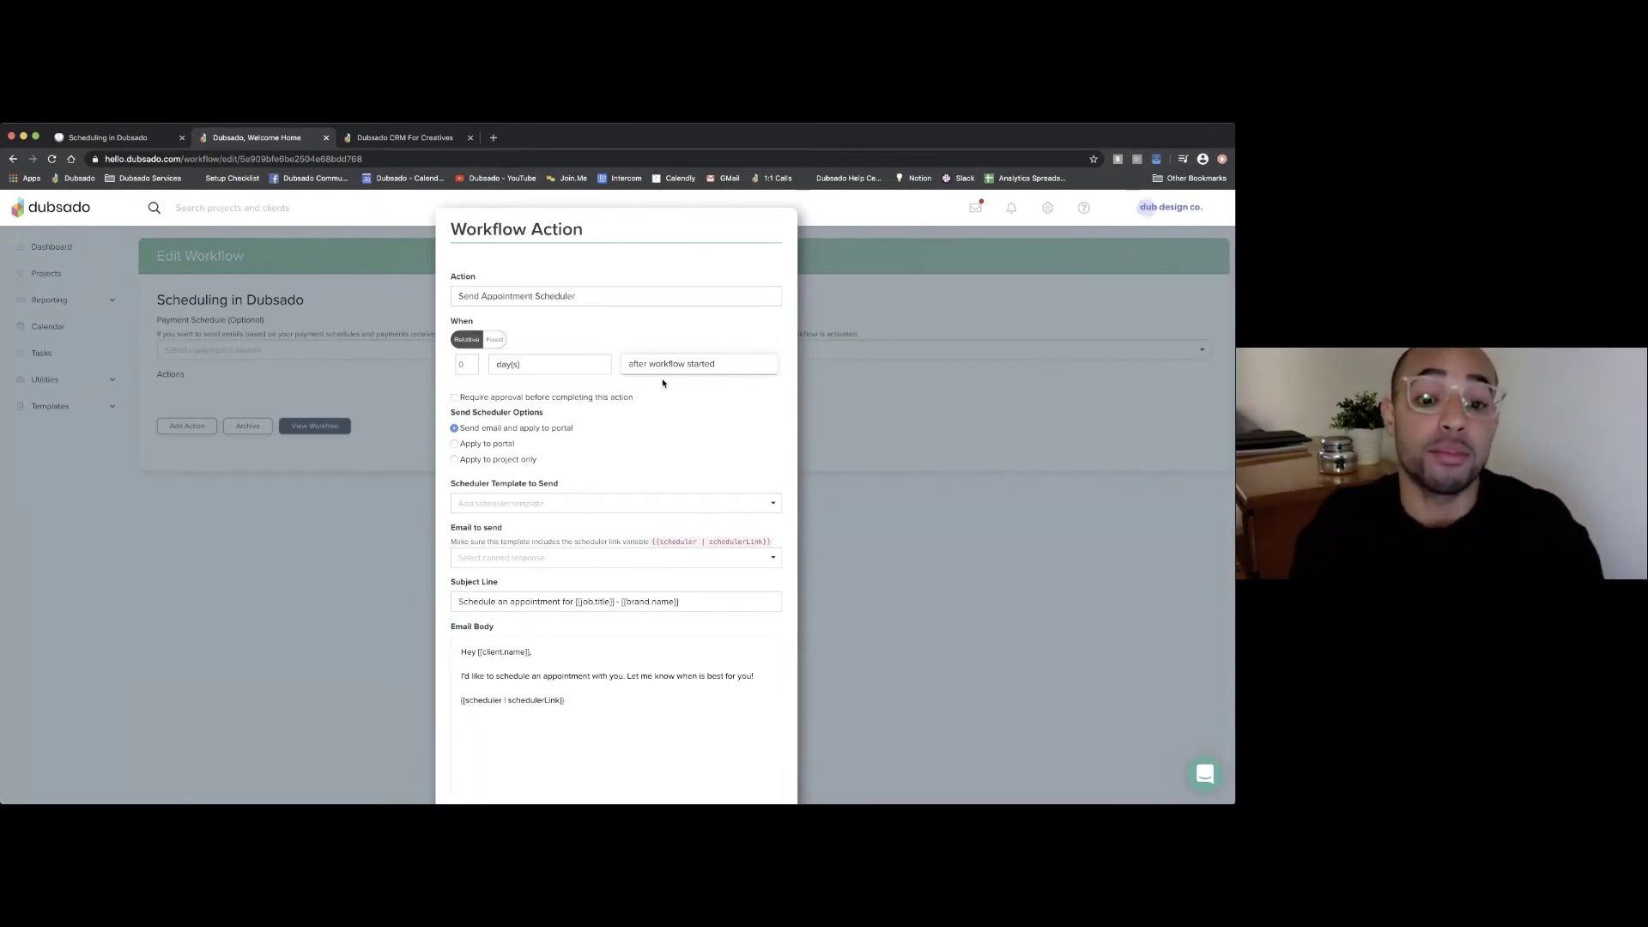
{"action": "scroll", "coordinate": [662, 383], "scroll_direction": "down", "scroll_amount": 1}
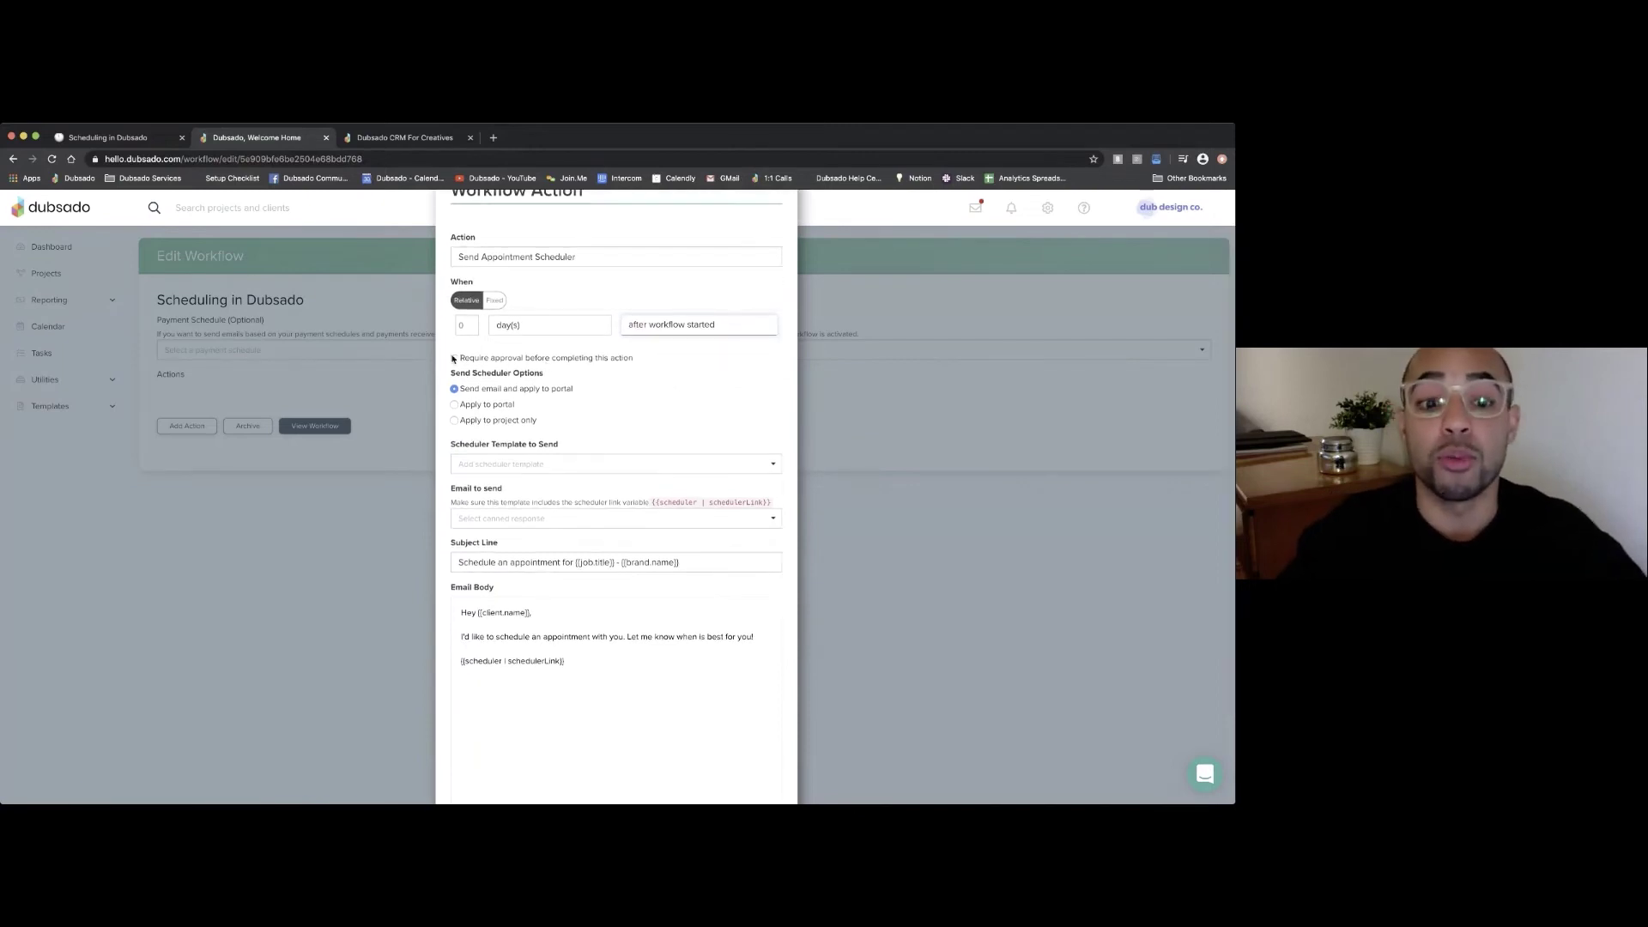
{"action": "left_click", "coordinate": [453, 357]}
{"action": "scroll", "coordinate": [518, 370], "scroll_direction": "up", "scroll_amount": 1}
{"action": "scroll", "coordinate": [519, 367], "scroll_direction": "up", "scroll_amount": 1}
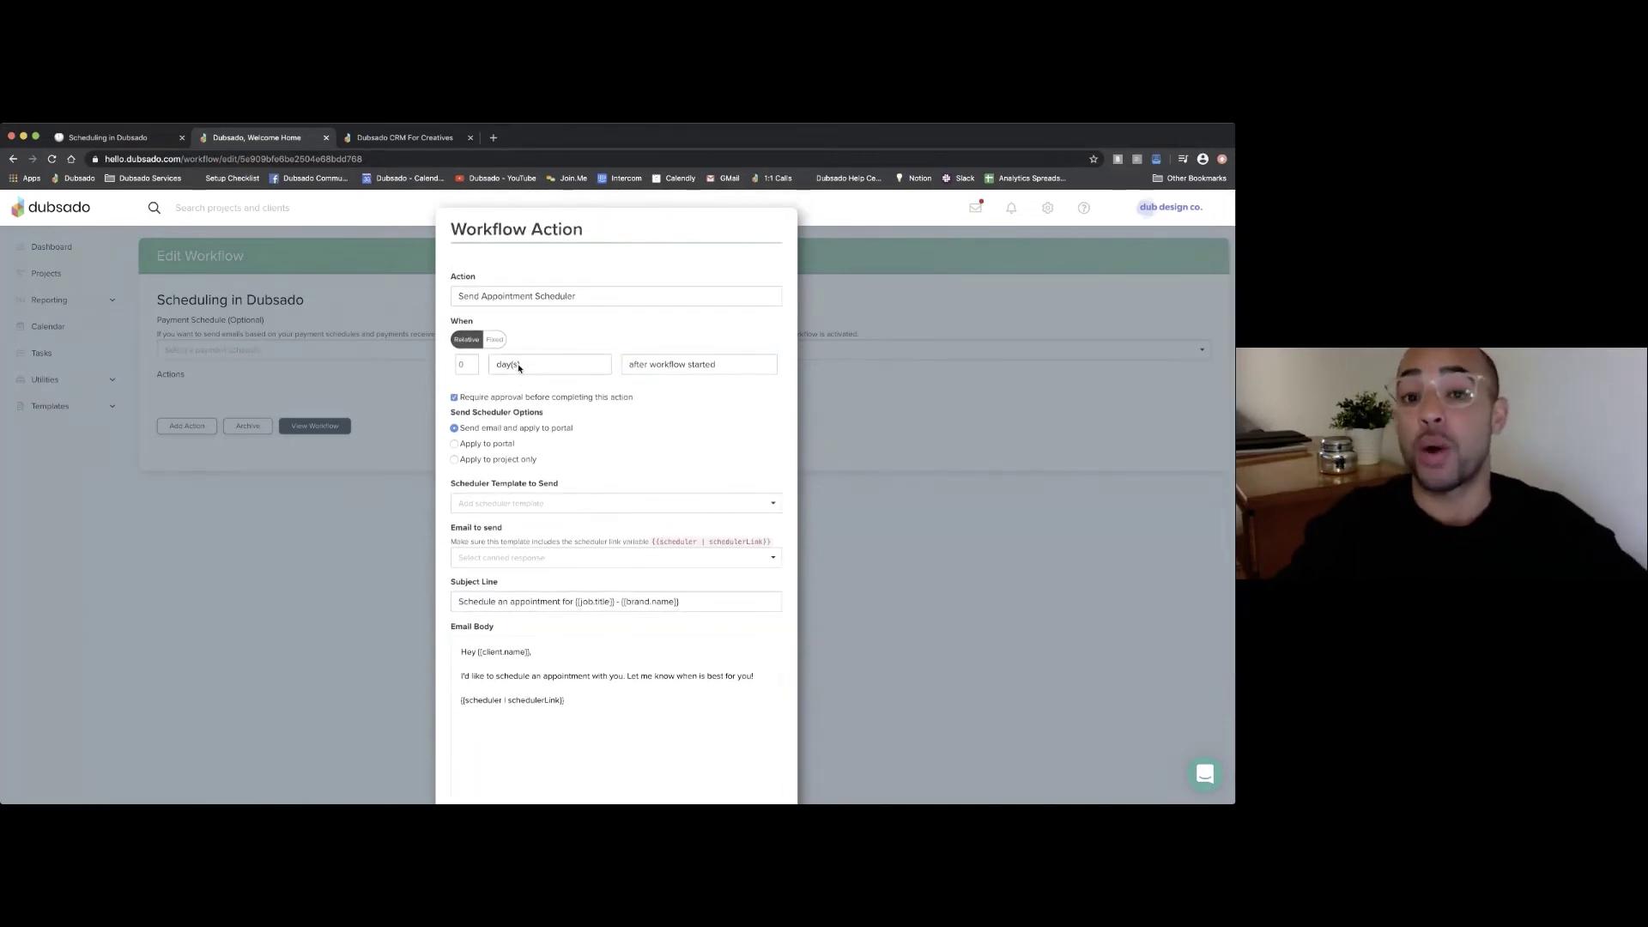
- Choose Coffee Chat as the scheduler template to send, check the schedulerLink smart field in the email body, and apply the action
{"action": "left_click", "coordinate": [550, 502]}
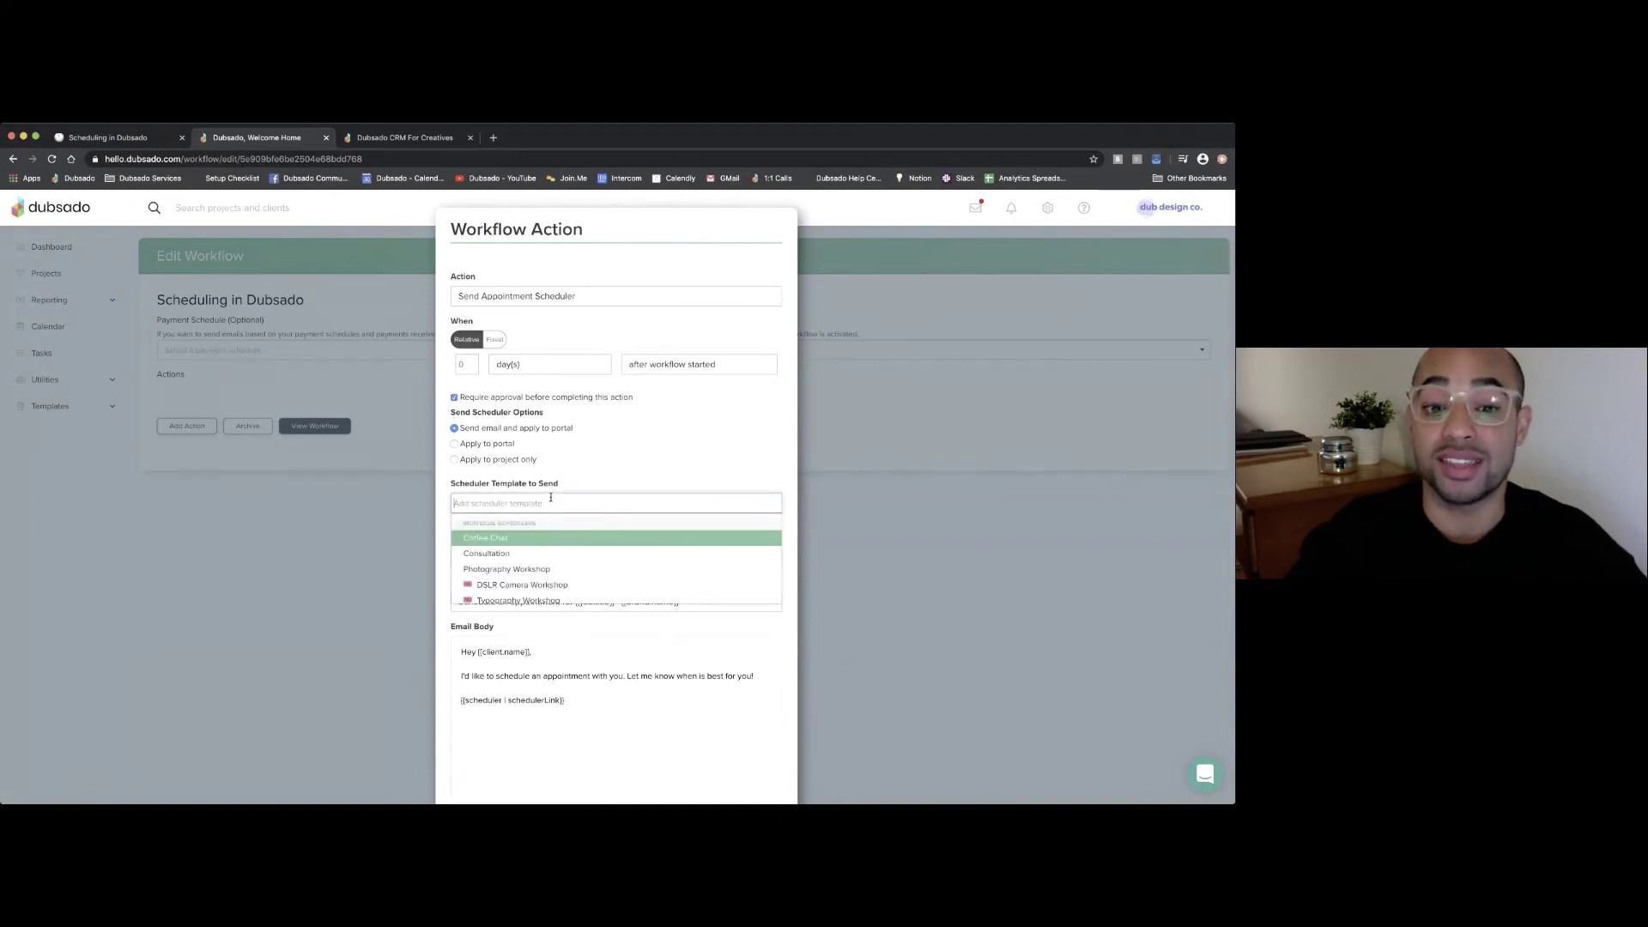
{"action": "left_click", "coordinate": [531, 537]}
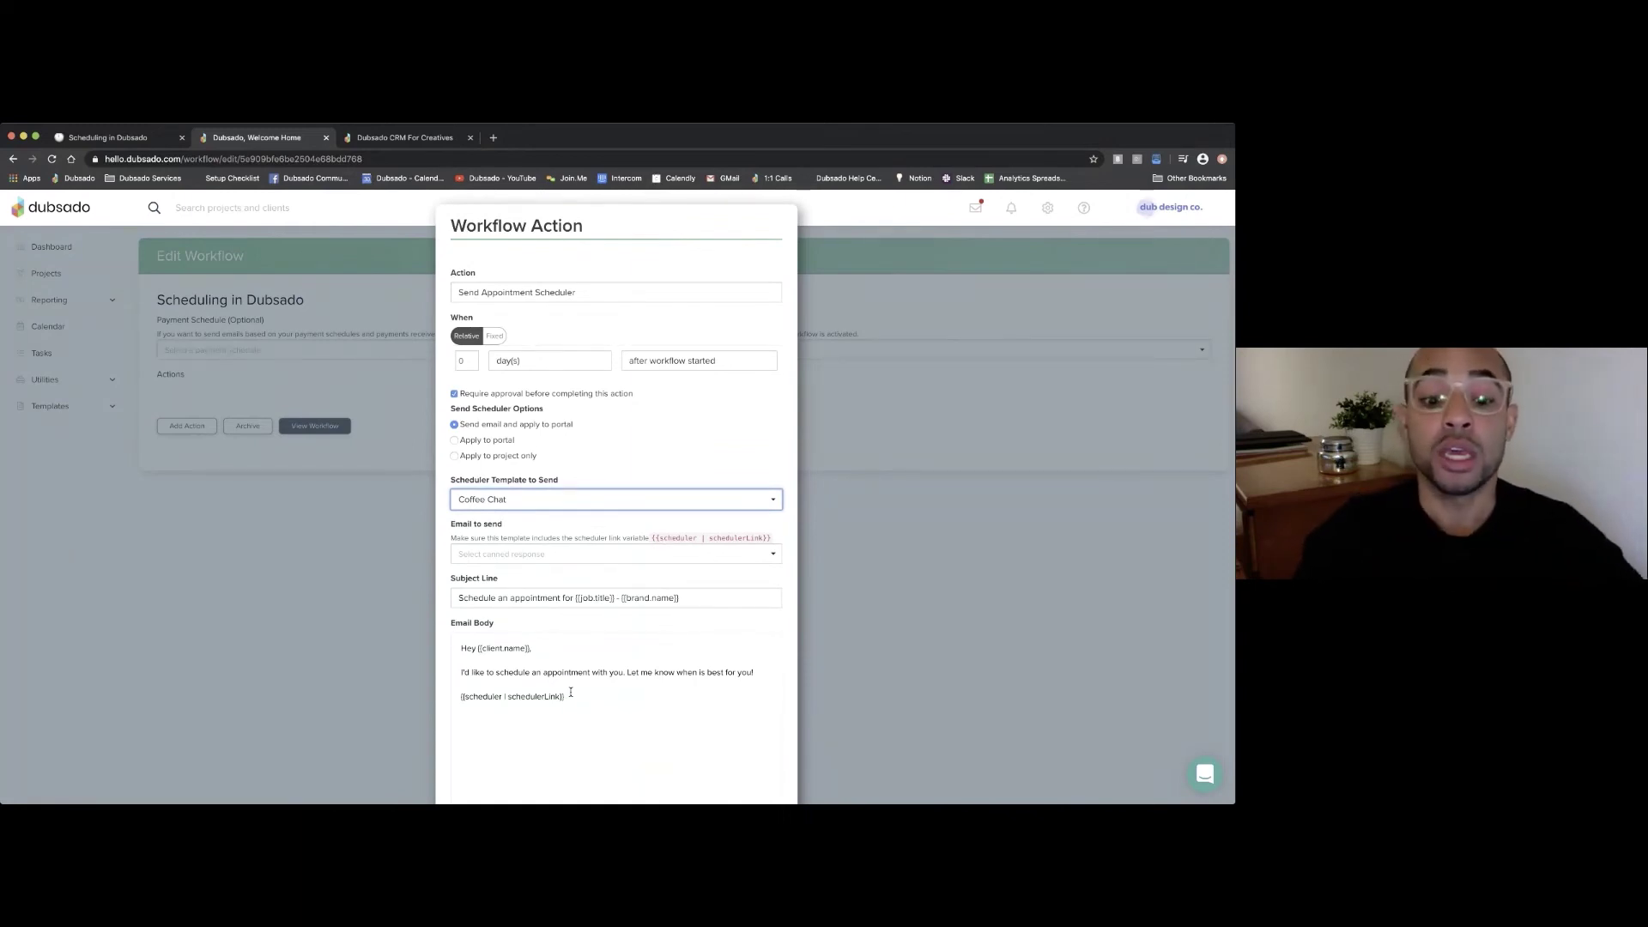
{"action": "left_click_drag", "start_coordinate": [571, 694], "coordinate": [459, 697]}
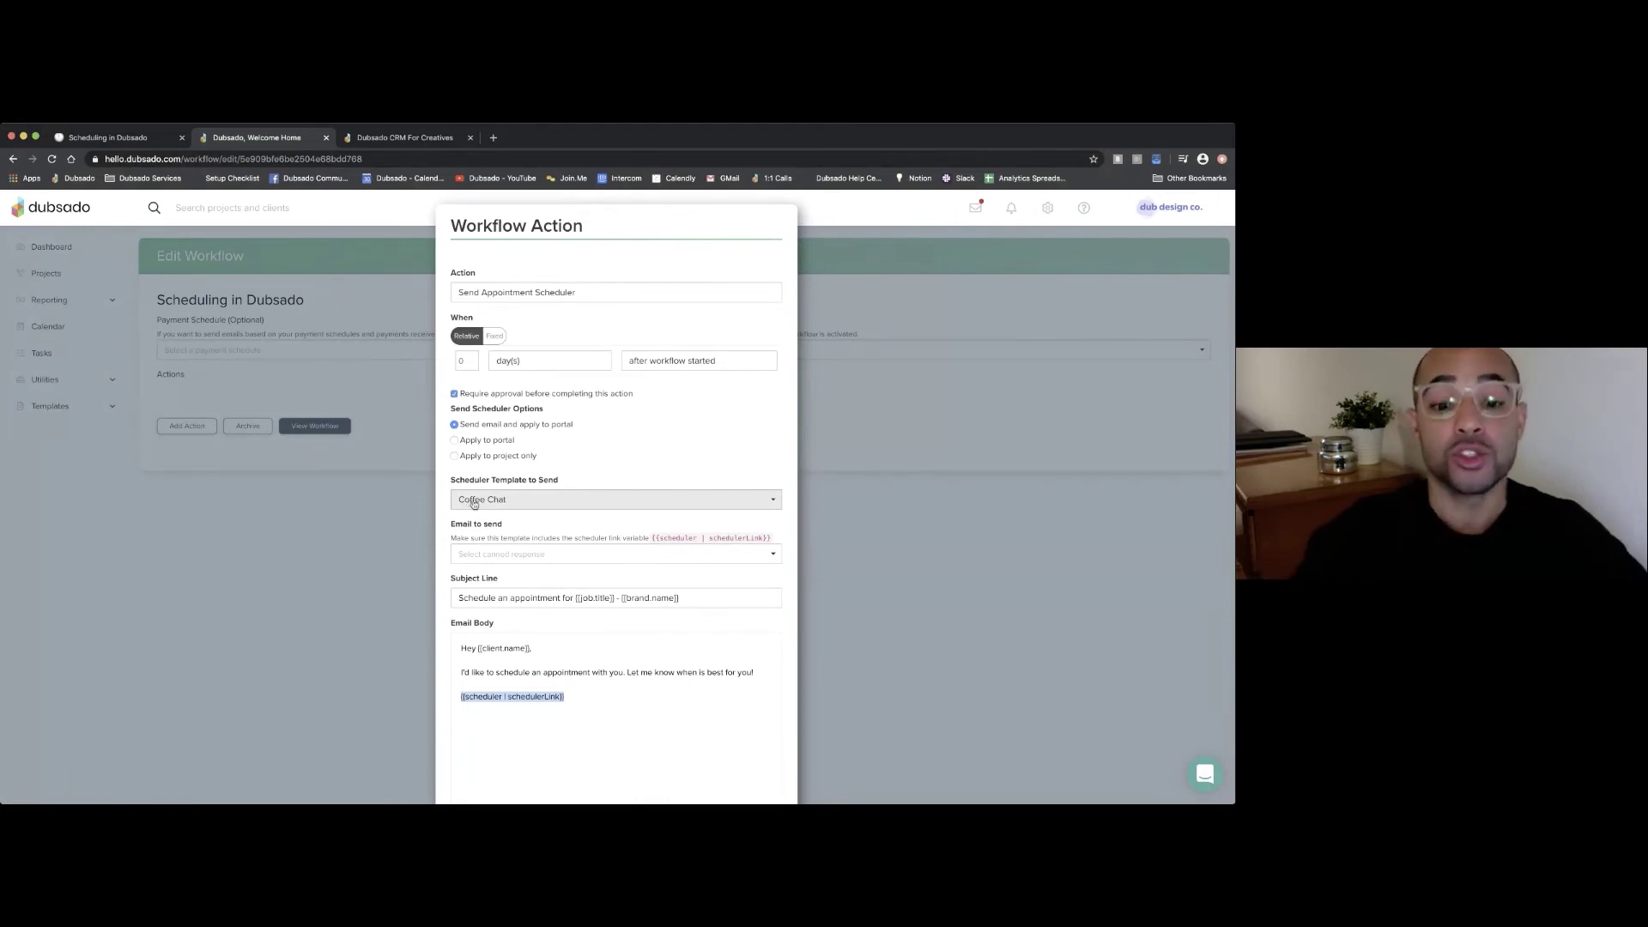
{"action": "left_click", "coordinate": [572, 701]}
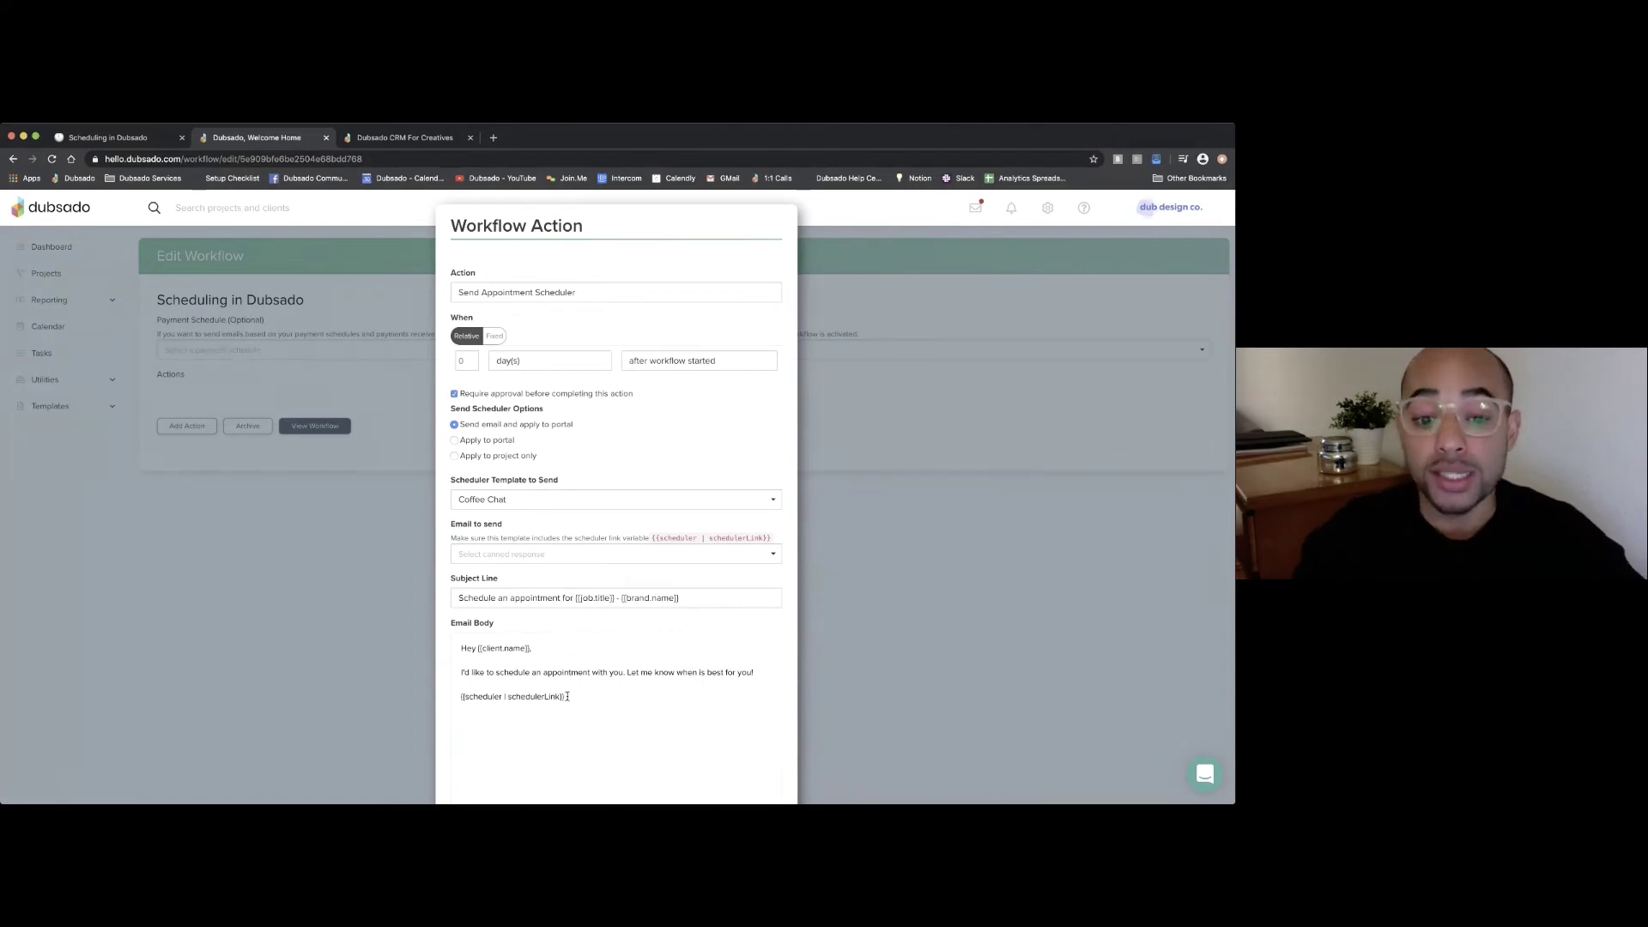
{"action": "left_click_drag", "start_coordinate": [567, 696], "coordinate": [459, 697]}
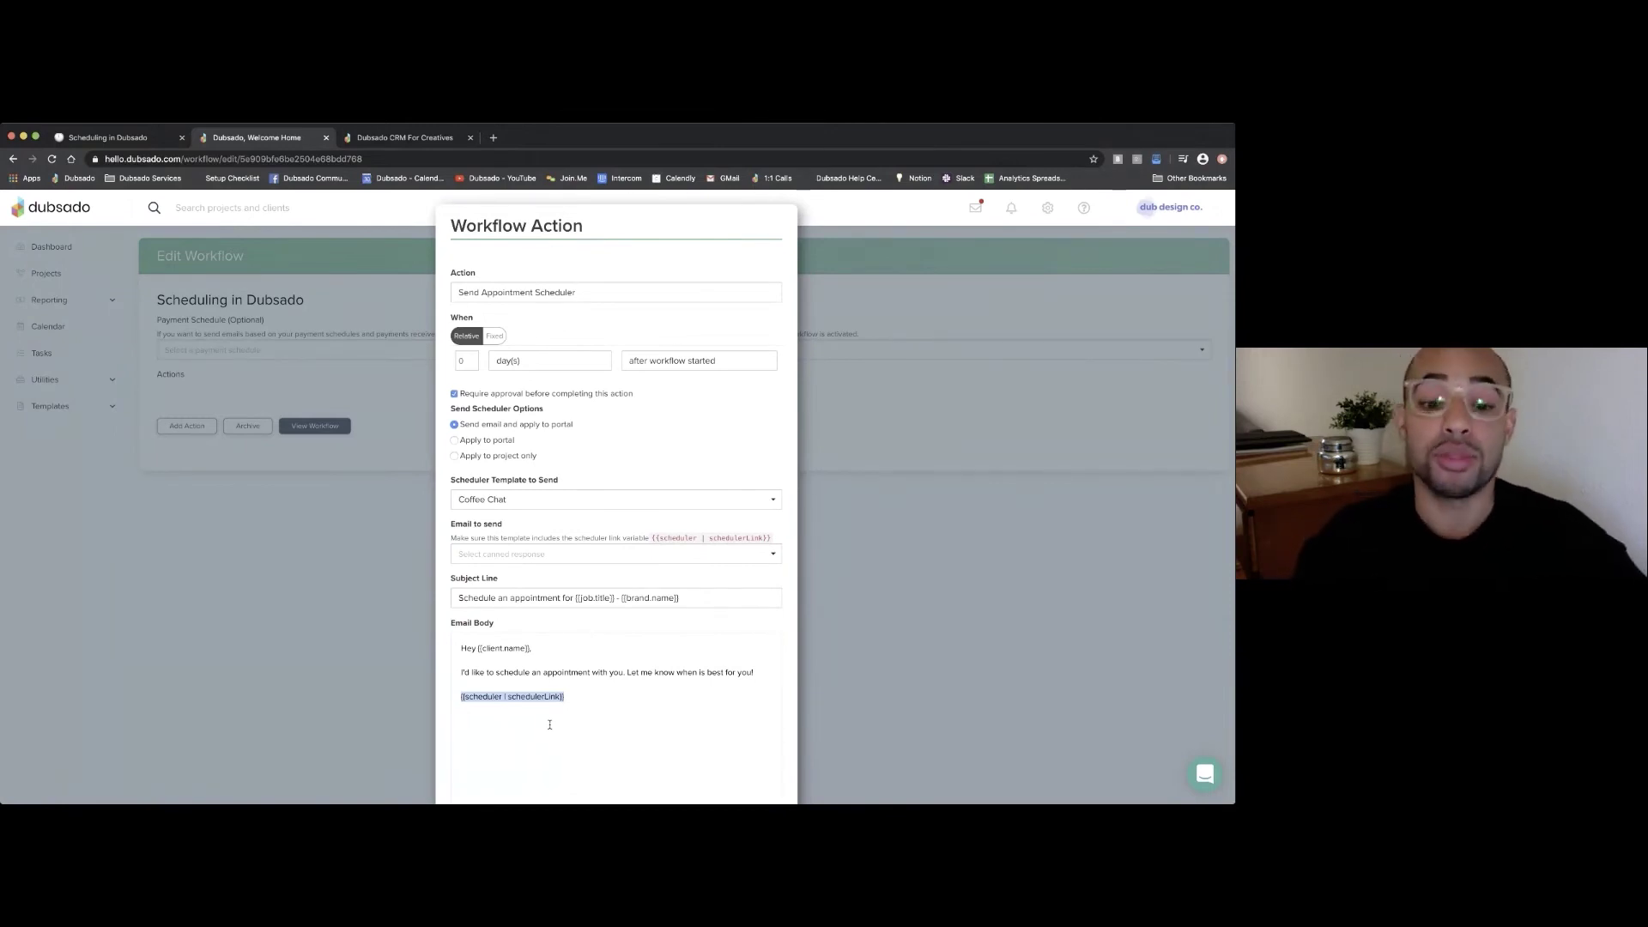
{"action": "left_click", "coordinate": [578, 702]}
{"action": "scroll", "coordinate": [607, 707], "scroll_direction": "down", "scroll_amount": 3}
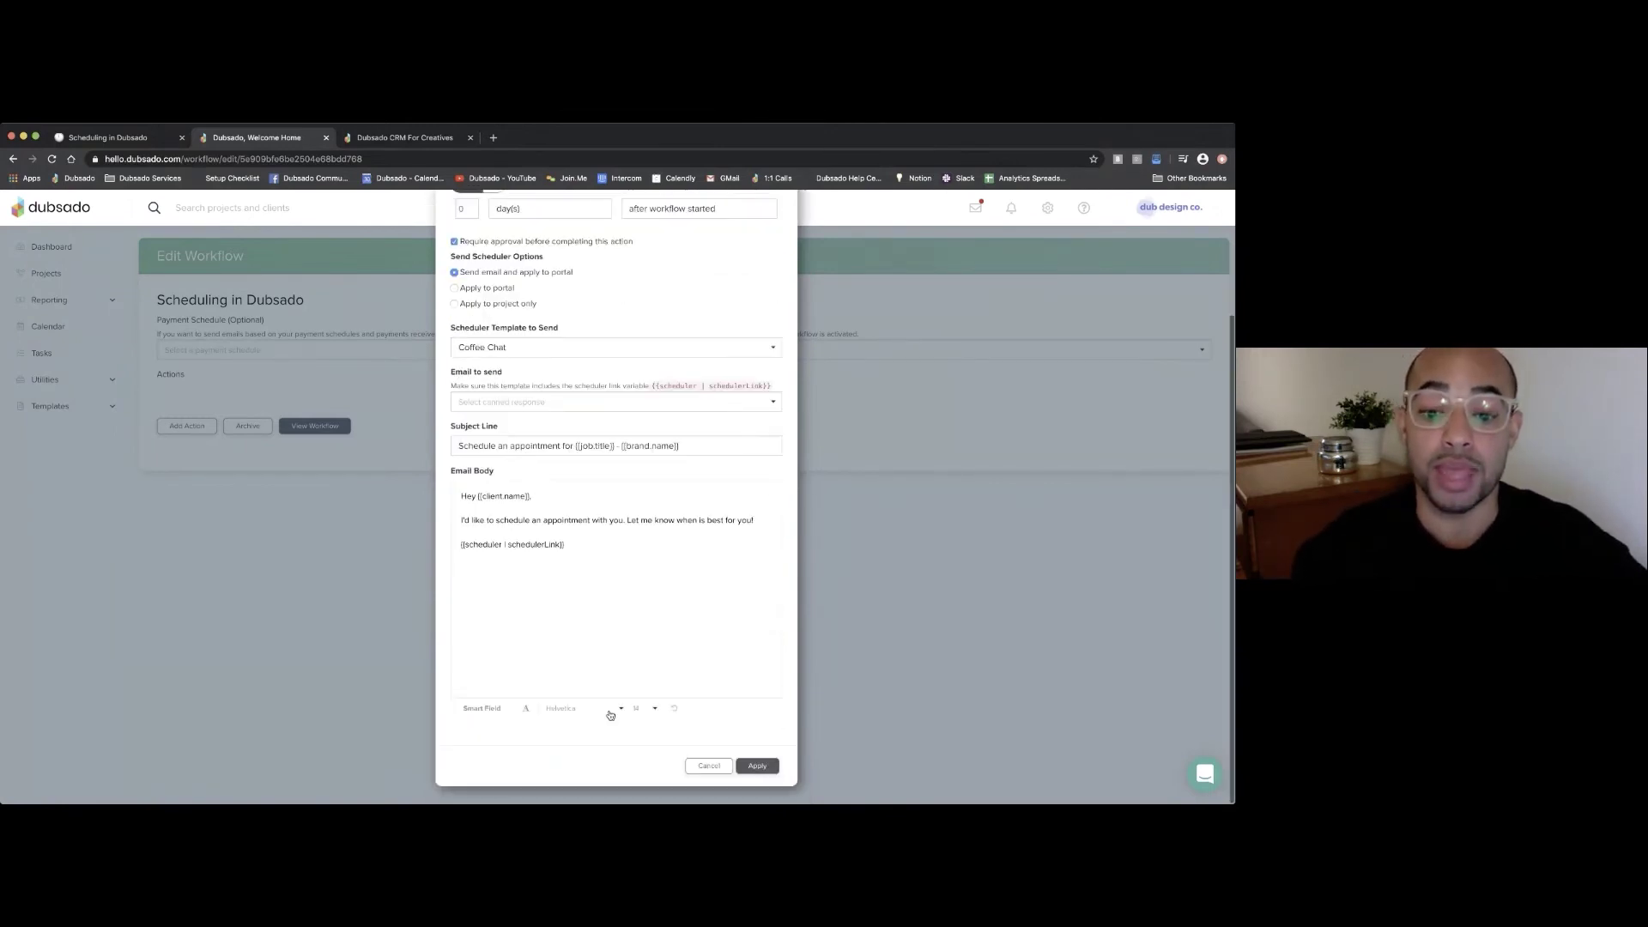
{"action": "left_click", "coordinate": [756, 767]}
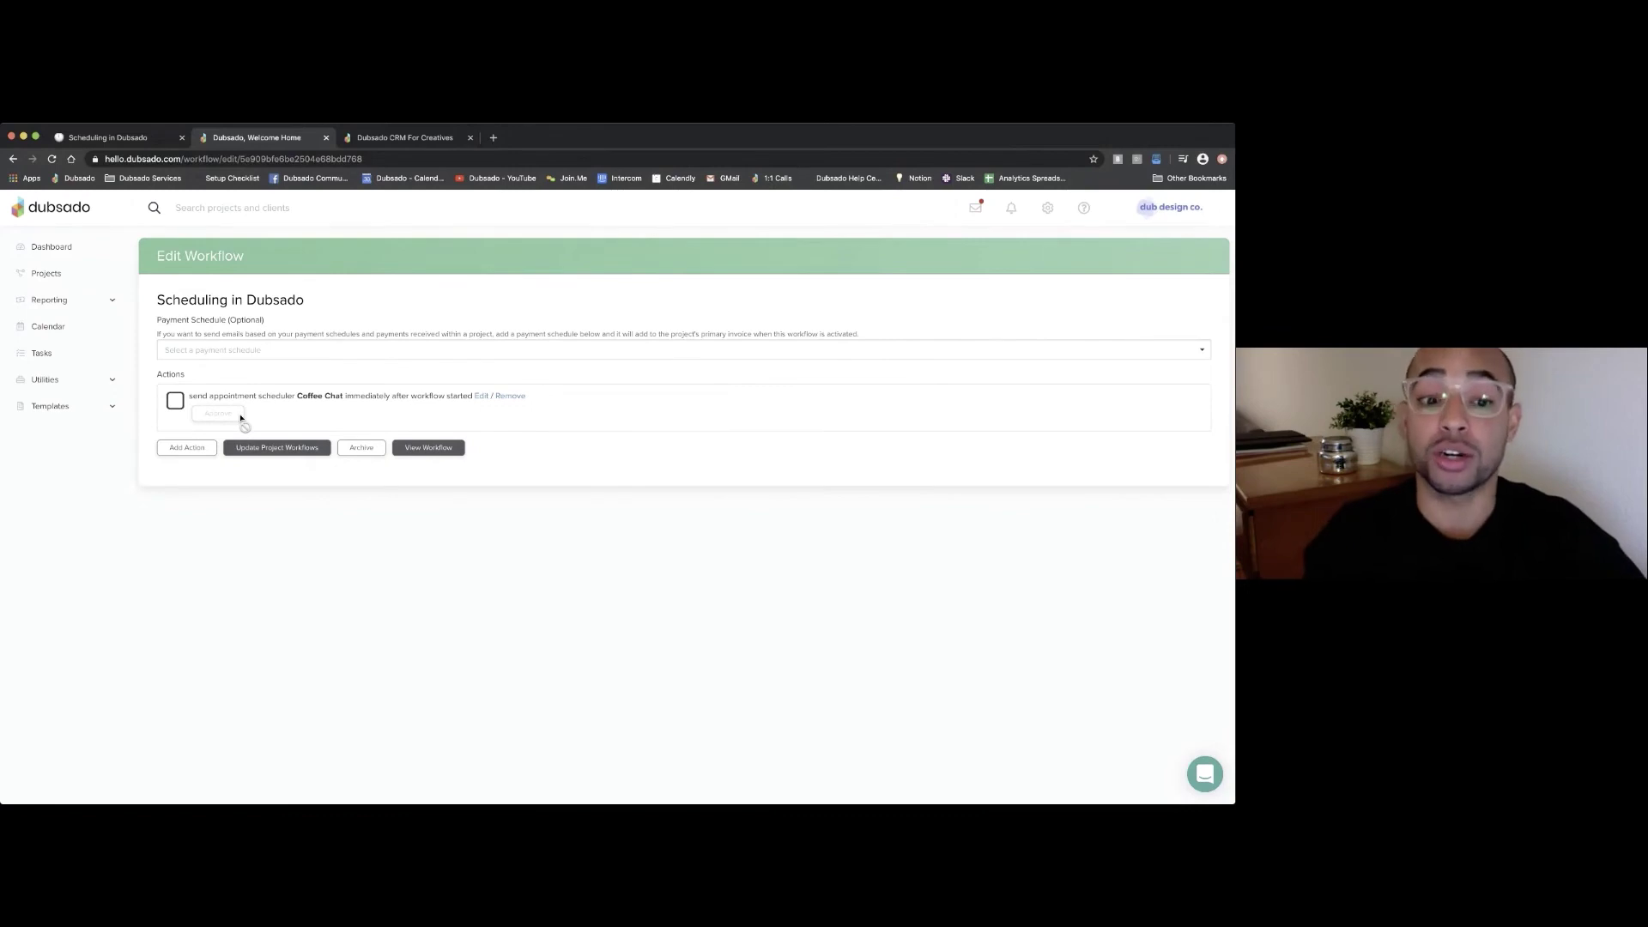
- Start a second workflow action timed 1 day after an appointment has ended, with Coffee Chat as the scheduler to watch
{"action": "left_click", "coordinate": [200, 449]}
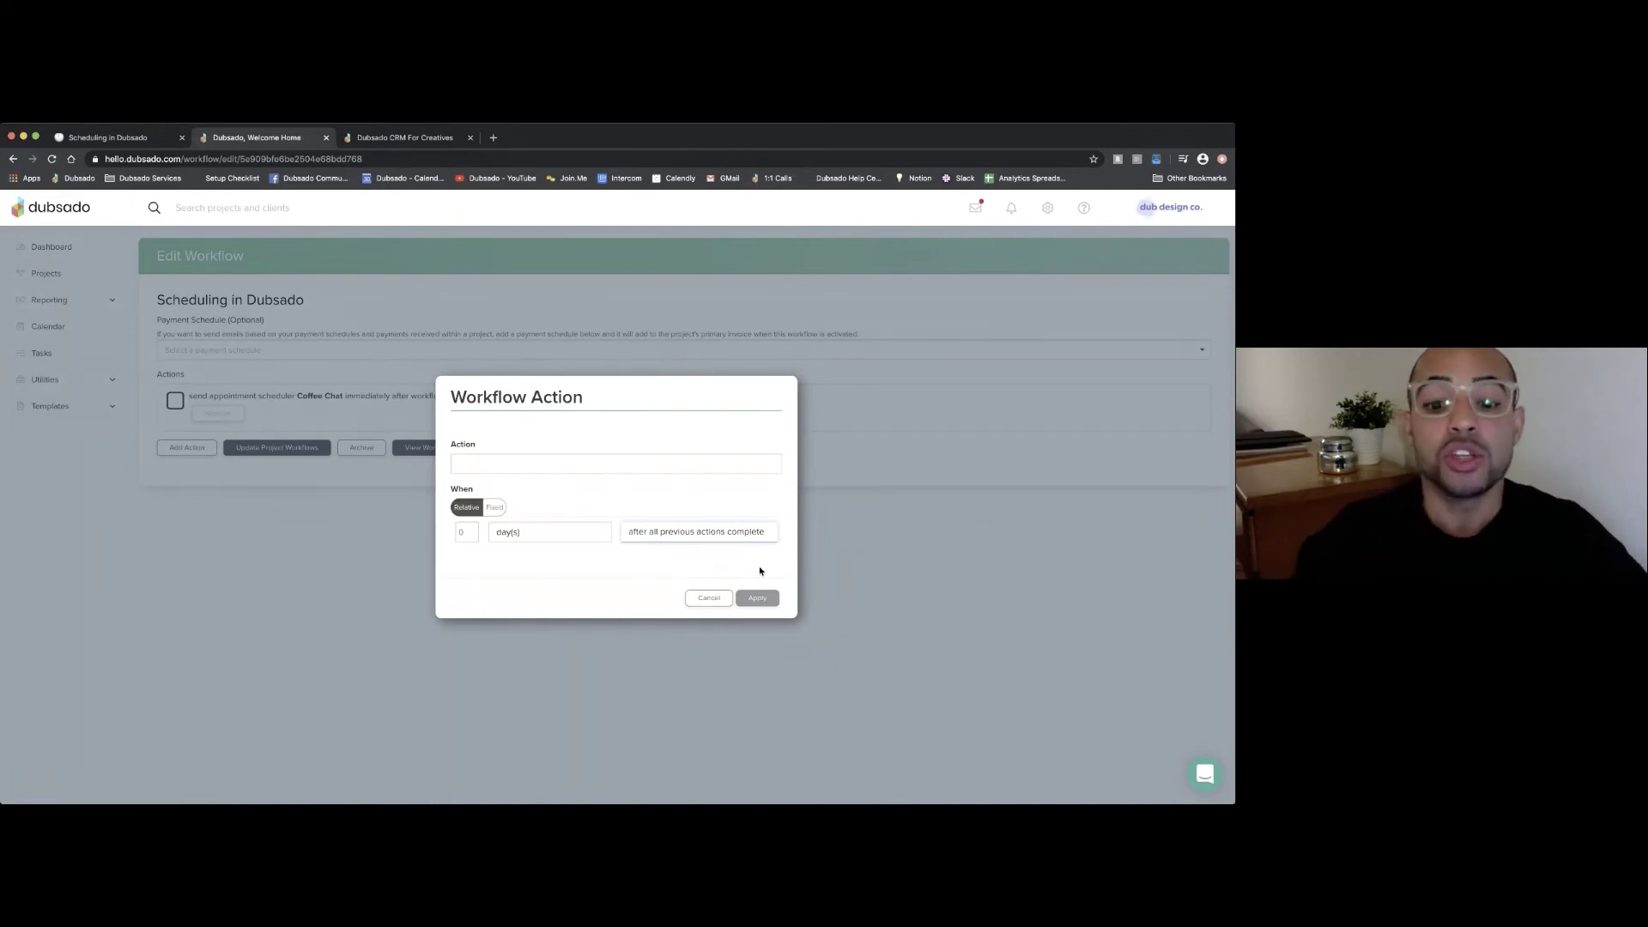
{"action": "left_click", "coordinate": [715, 553]}
{"action": "left_click", "coordinate": [470, 507]}
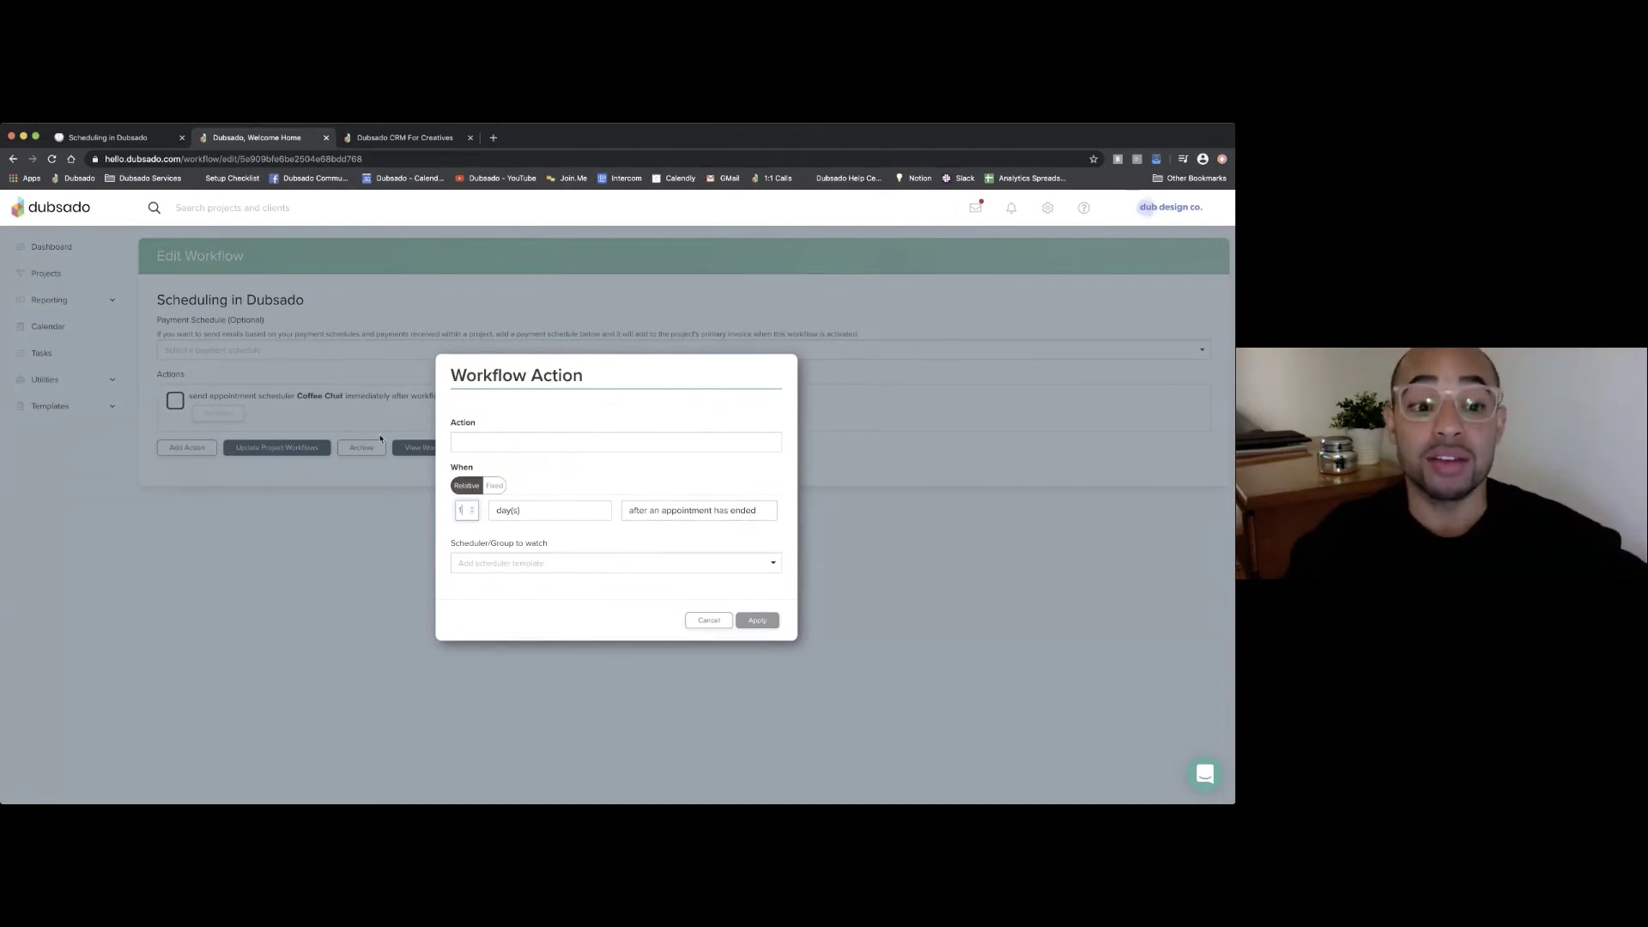
{"action": "left_click", "coordinate": [552, 562]}
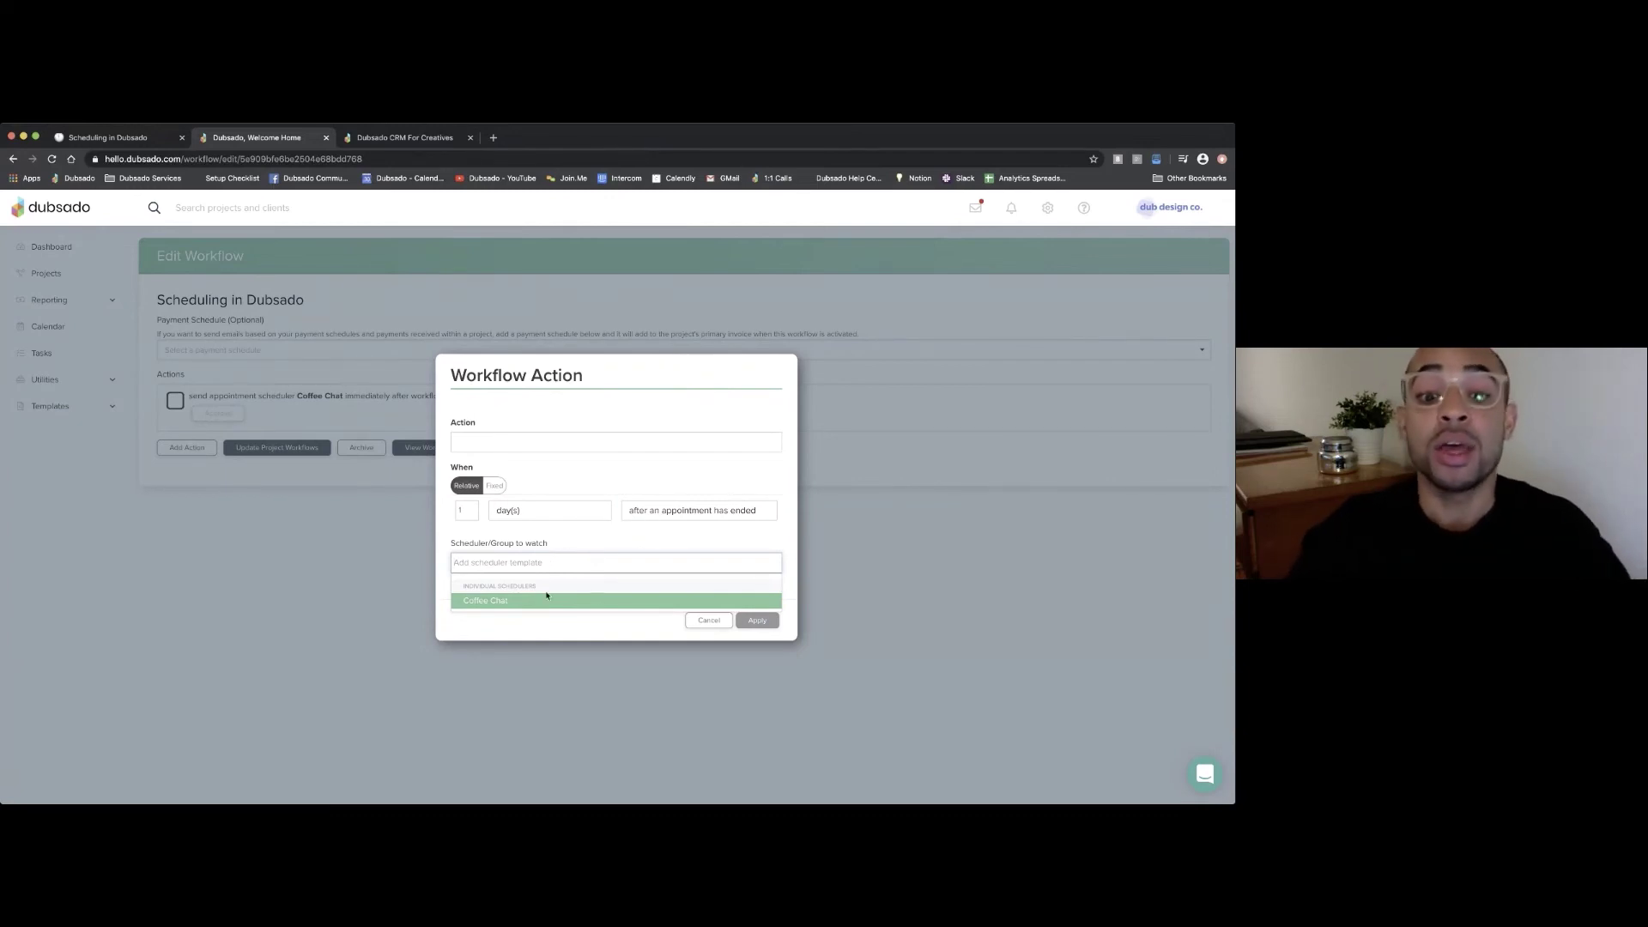
{"action": "left_click", "coordinate": [546, 598]}
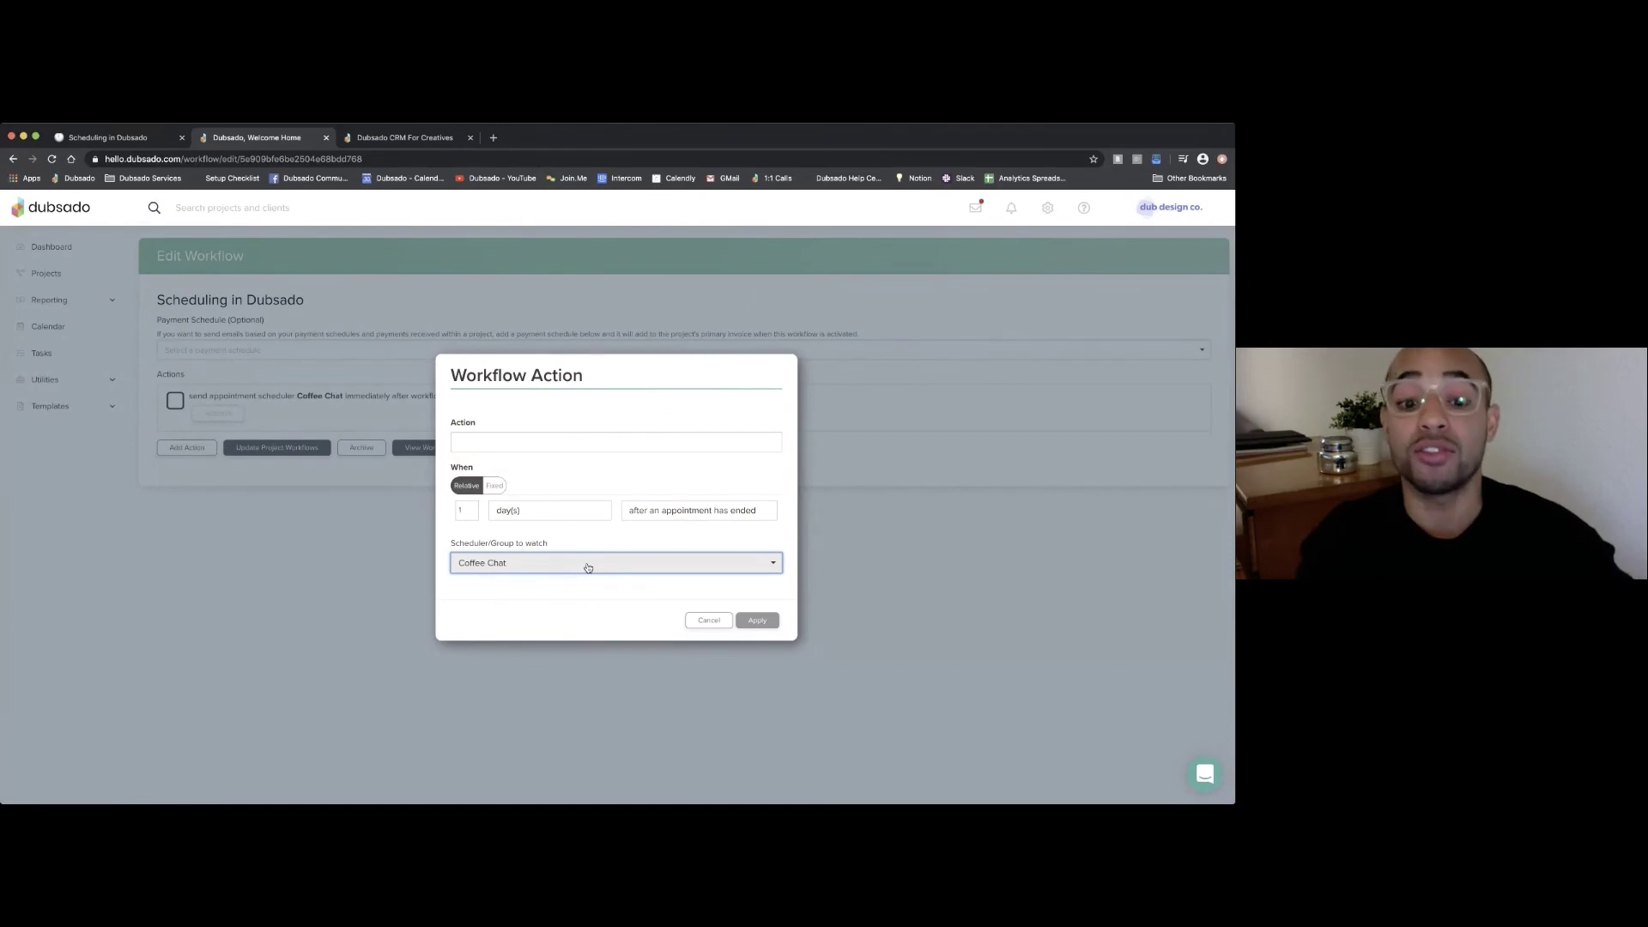
- Make the second action Send Form using the Single Package Swap Out Proposal template and apply it to the workflow
{"action": "left_click", "coordinate": [552, 442]}
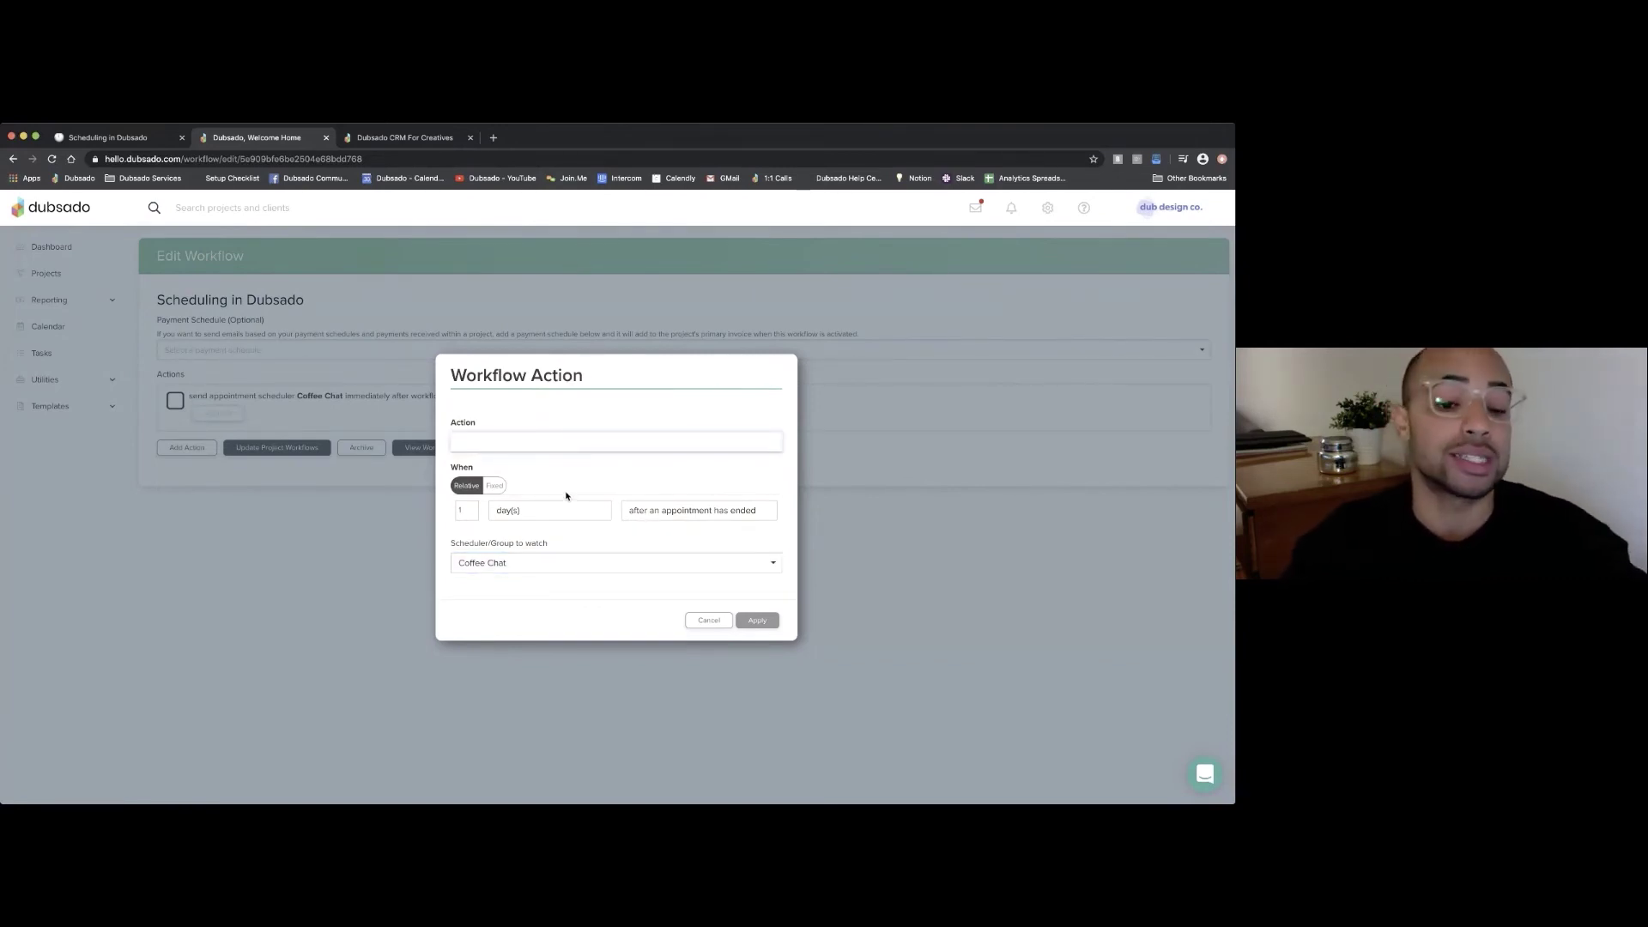
{"action": "left_click", "coordinate": [566, 497]}
{"action": "left_click", "coordinate": [543, 546]}
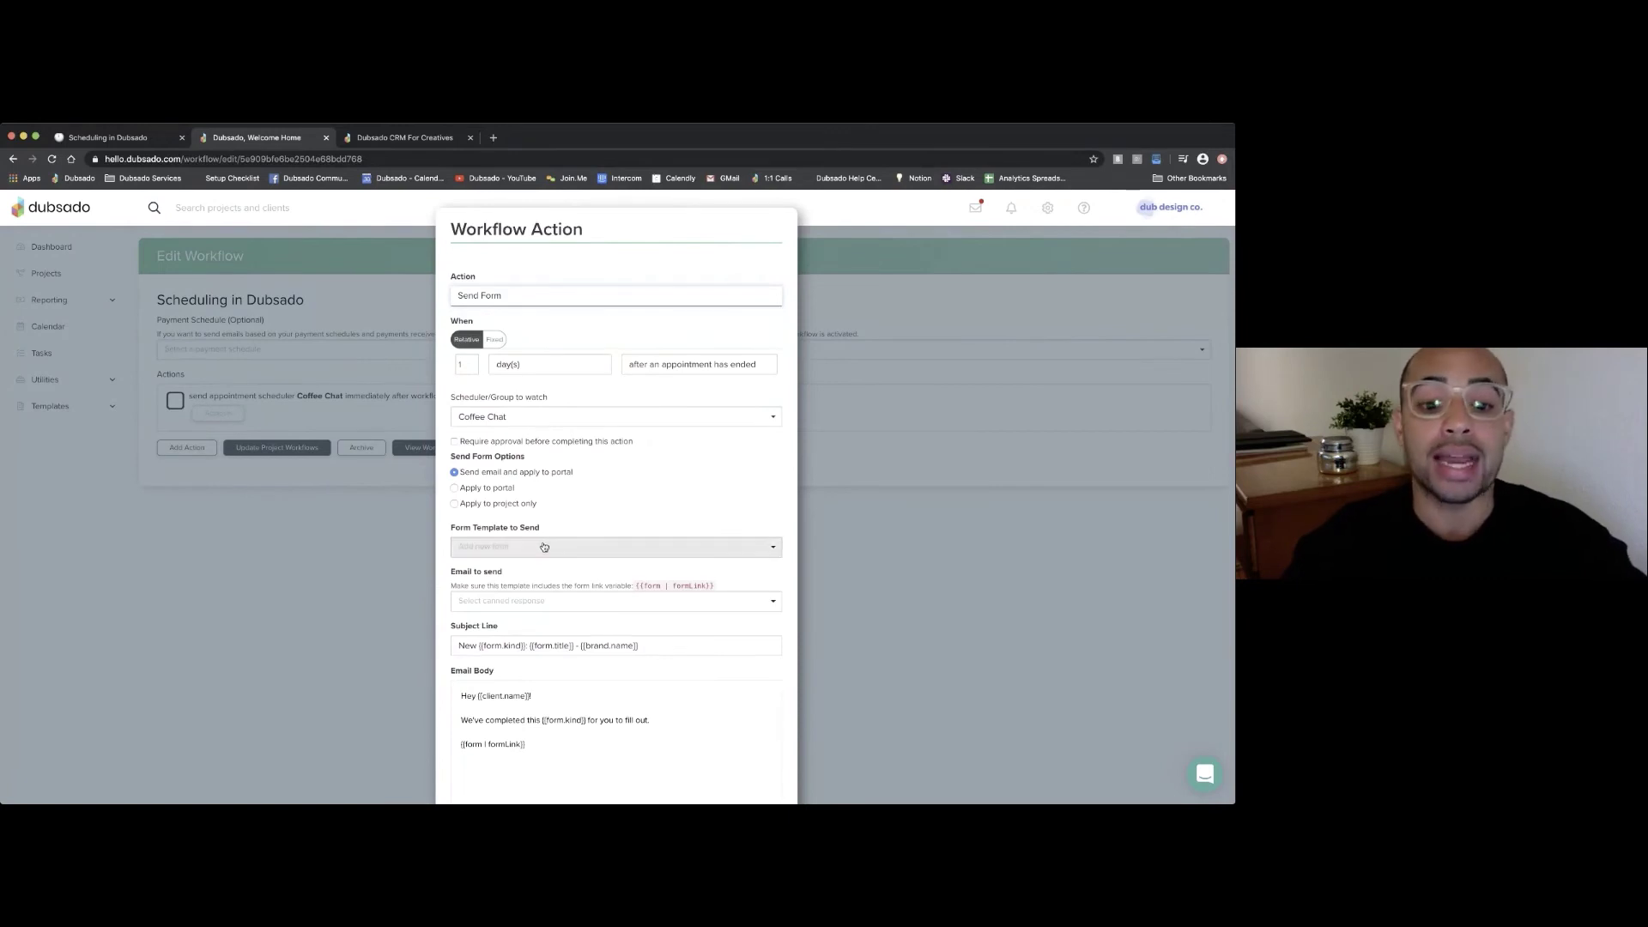
{"action": "scroll", "coordinate": [544, 579], "scroll_direction": "down", "scroll_amount": 3}
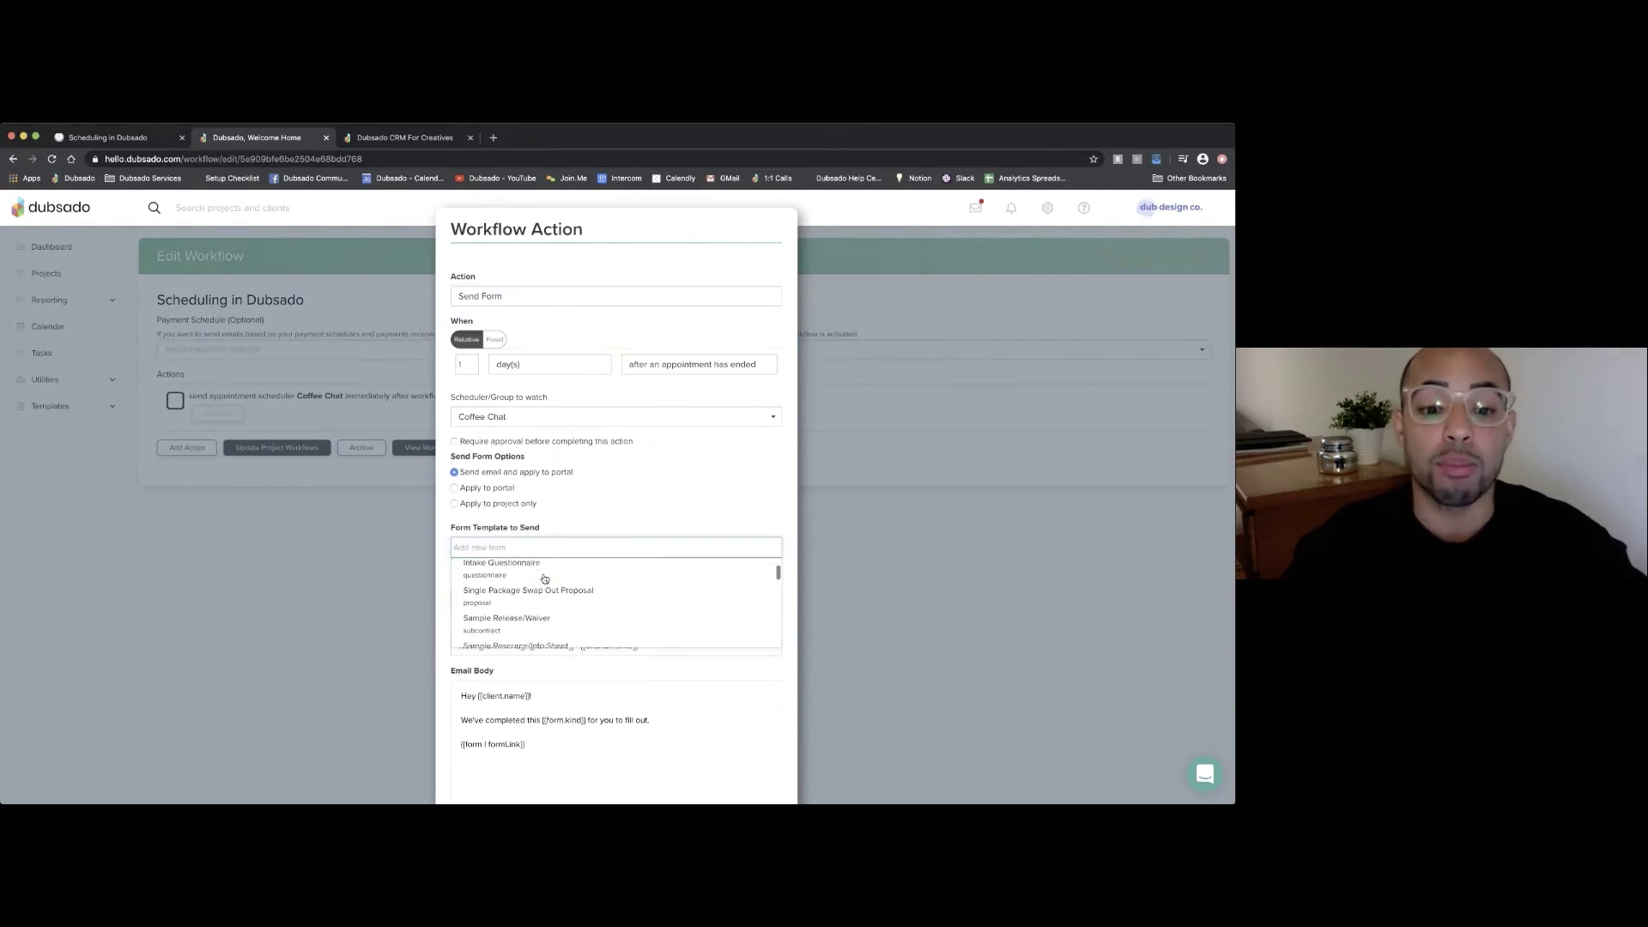
{"action": "left_click", "coordinate": [541, 572]}
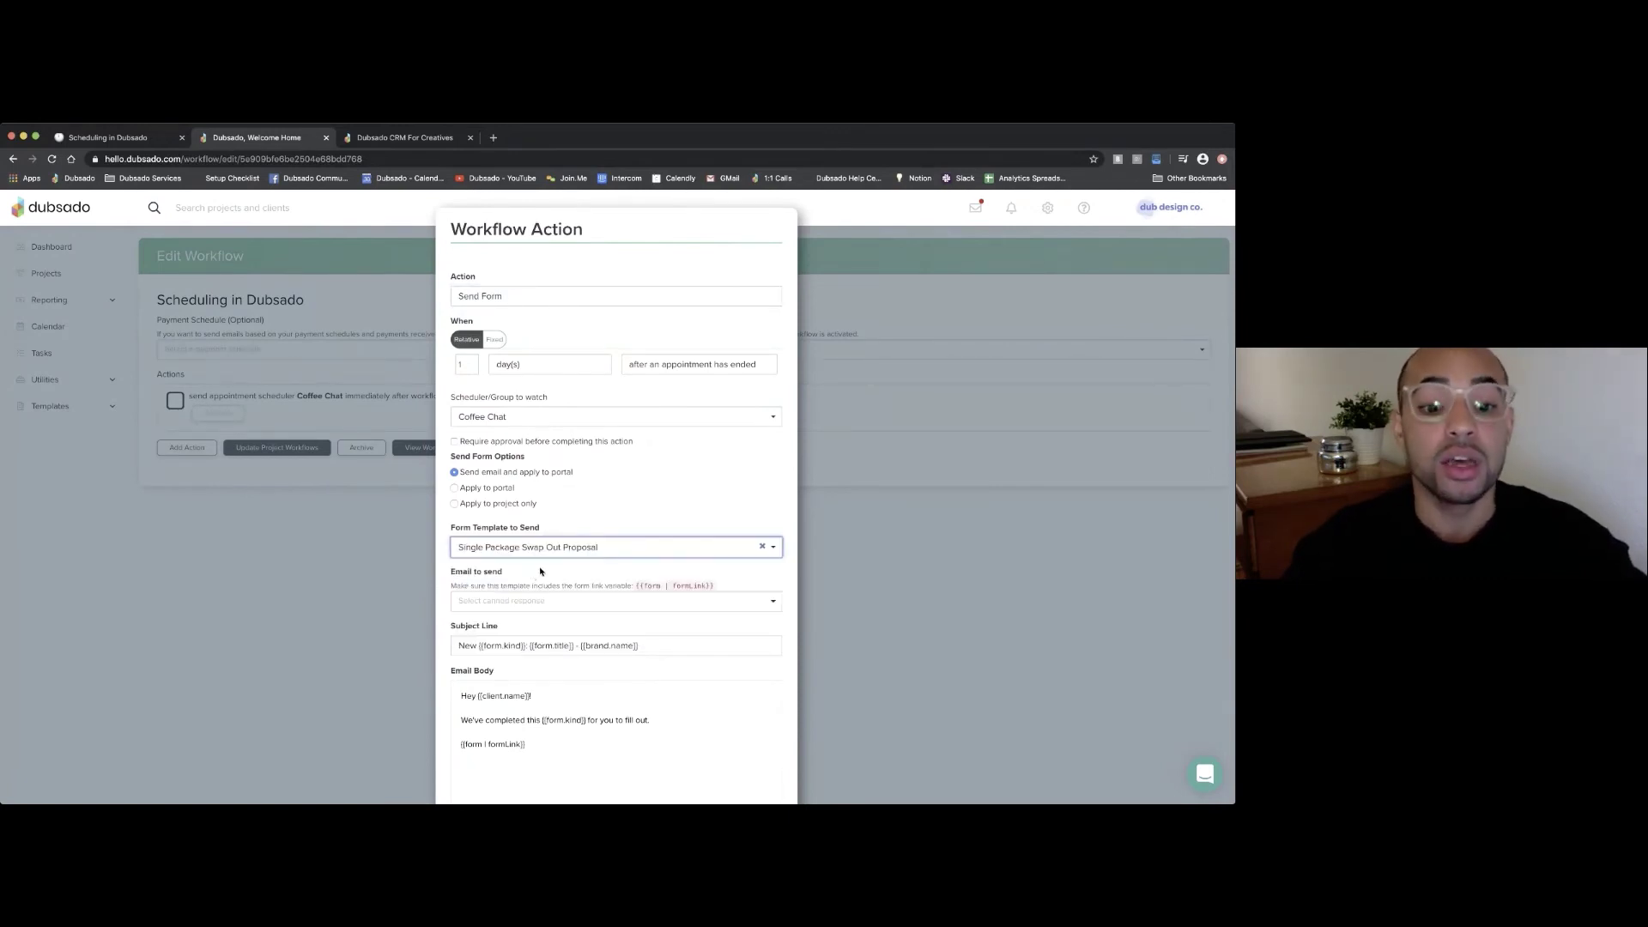
{"action": "scroll", "coordinate": [553, 587], "scroll_direction": "down", "scroll_amount": 5}
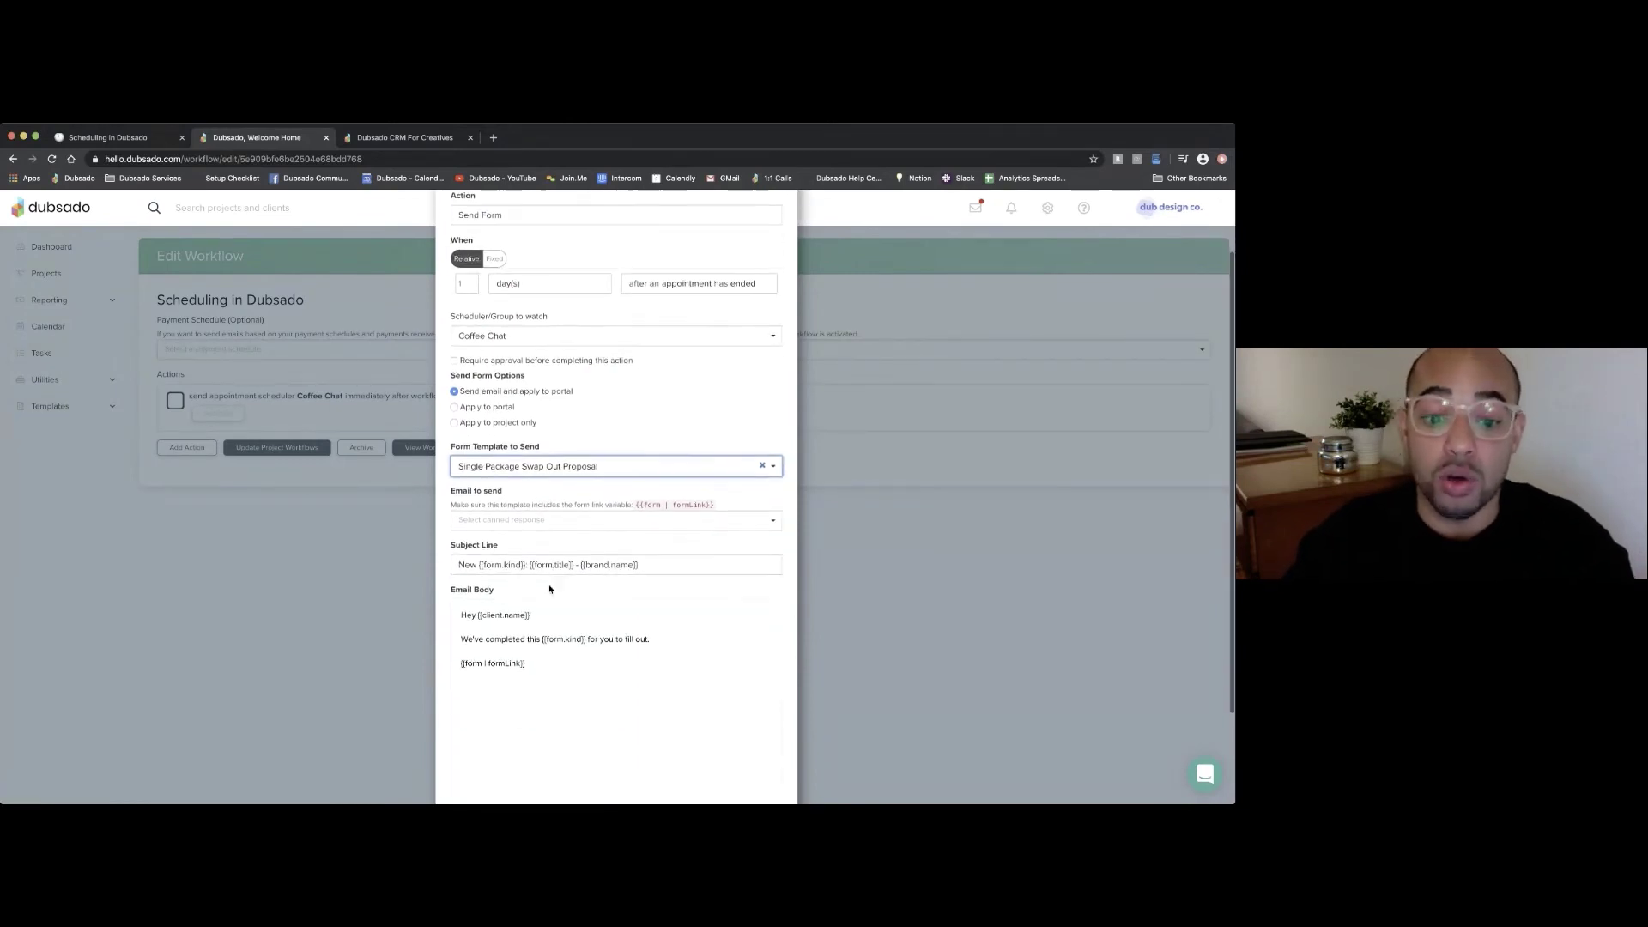
{"action": "left_click", "coordinate": [757, 798]}
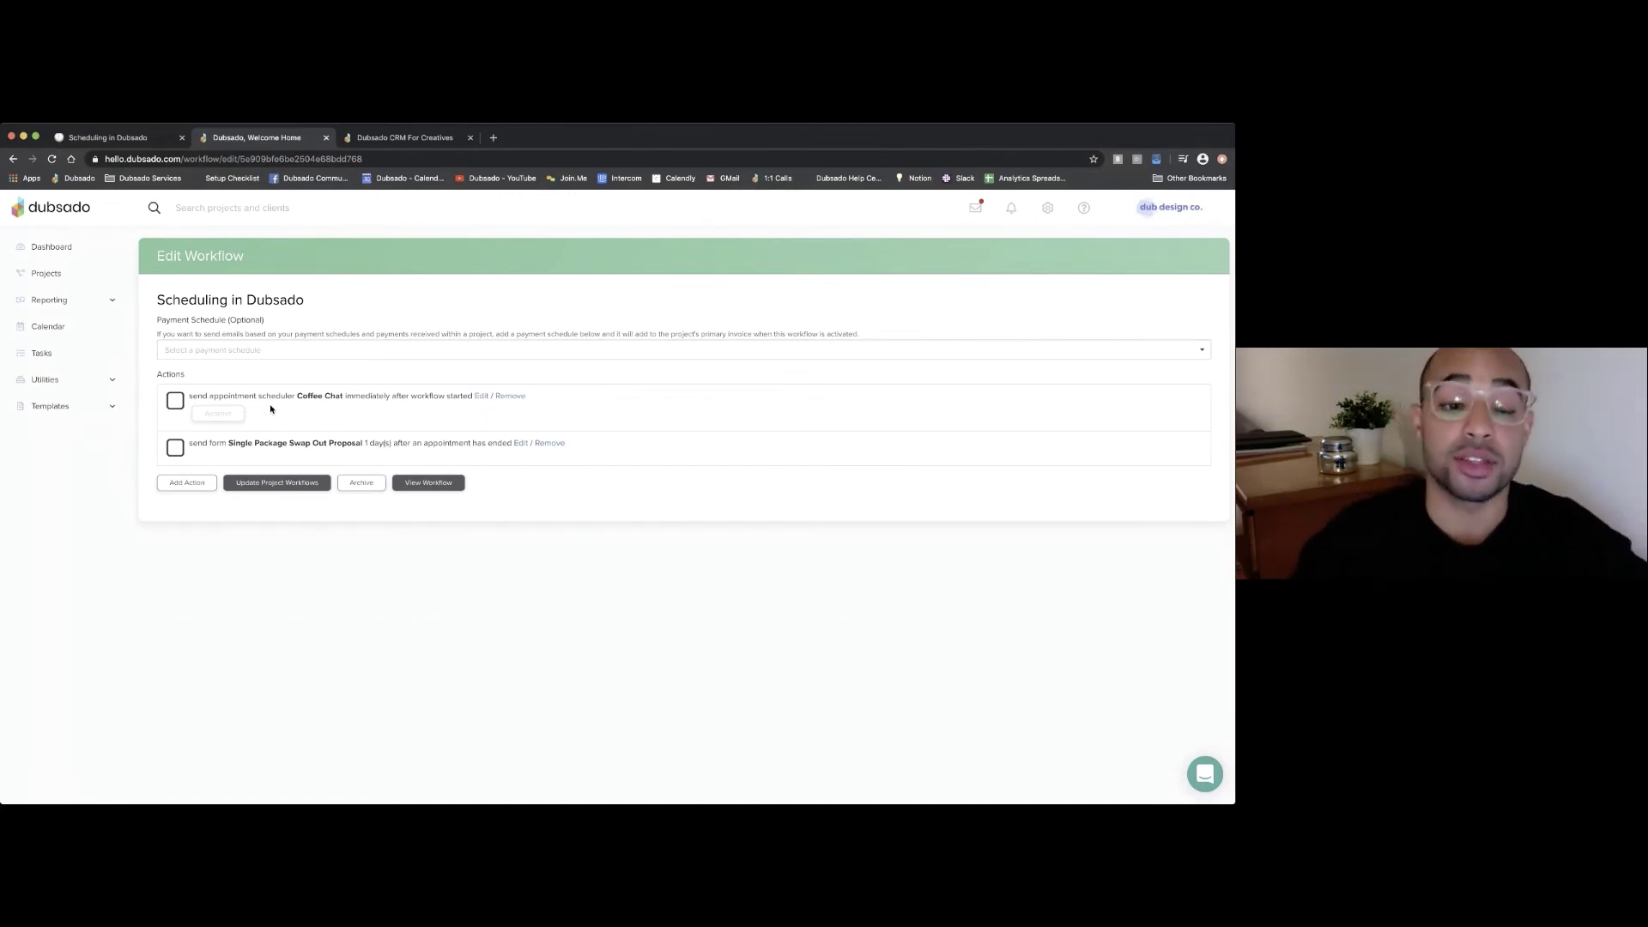
- Return to the Notion notes and read the workflow guidelines and the Manual Bookings instructions
{"action": "left_click", "coordinate": [370, 140]}
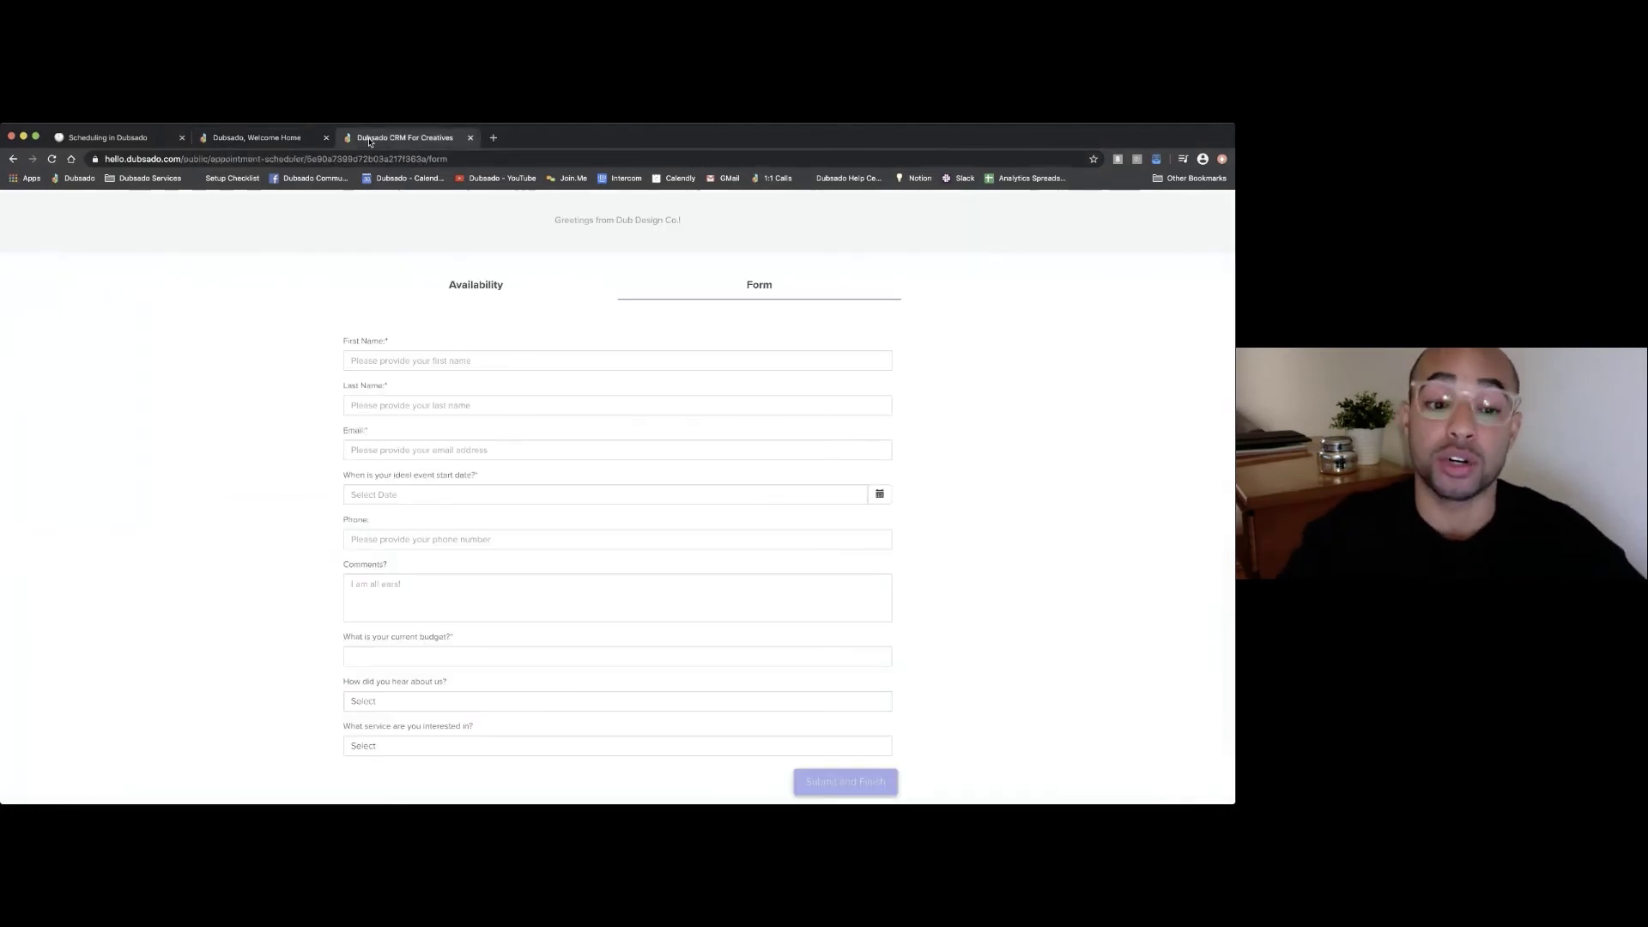
{"action": "left_click", "coordinate": [249, 137]}
{"action": "left_click", "coordinate": [107, 137]}
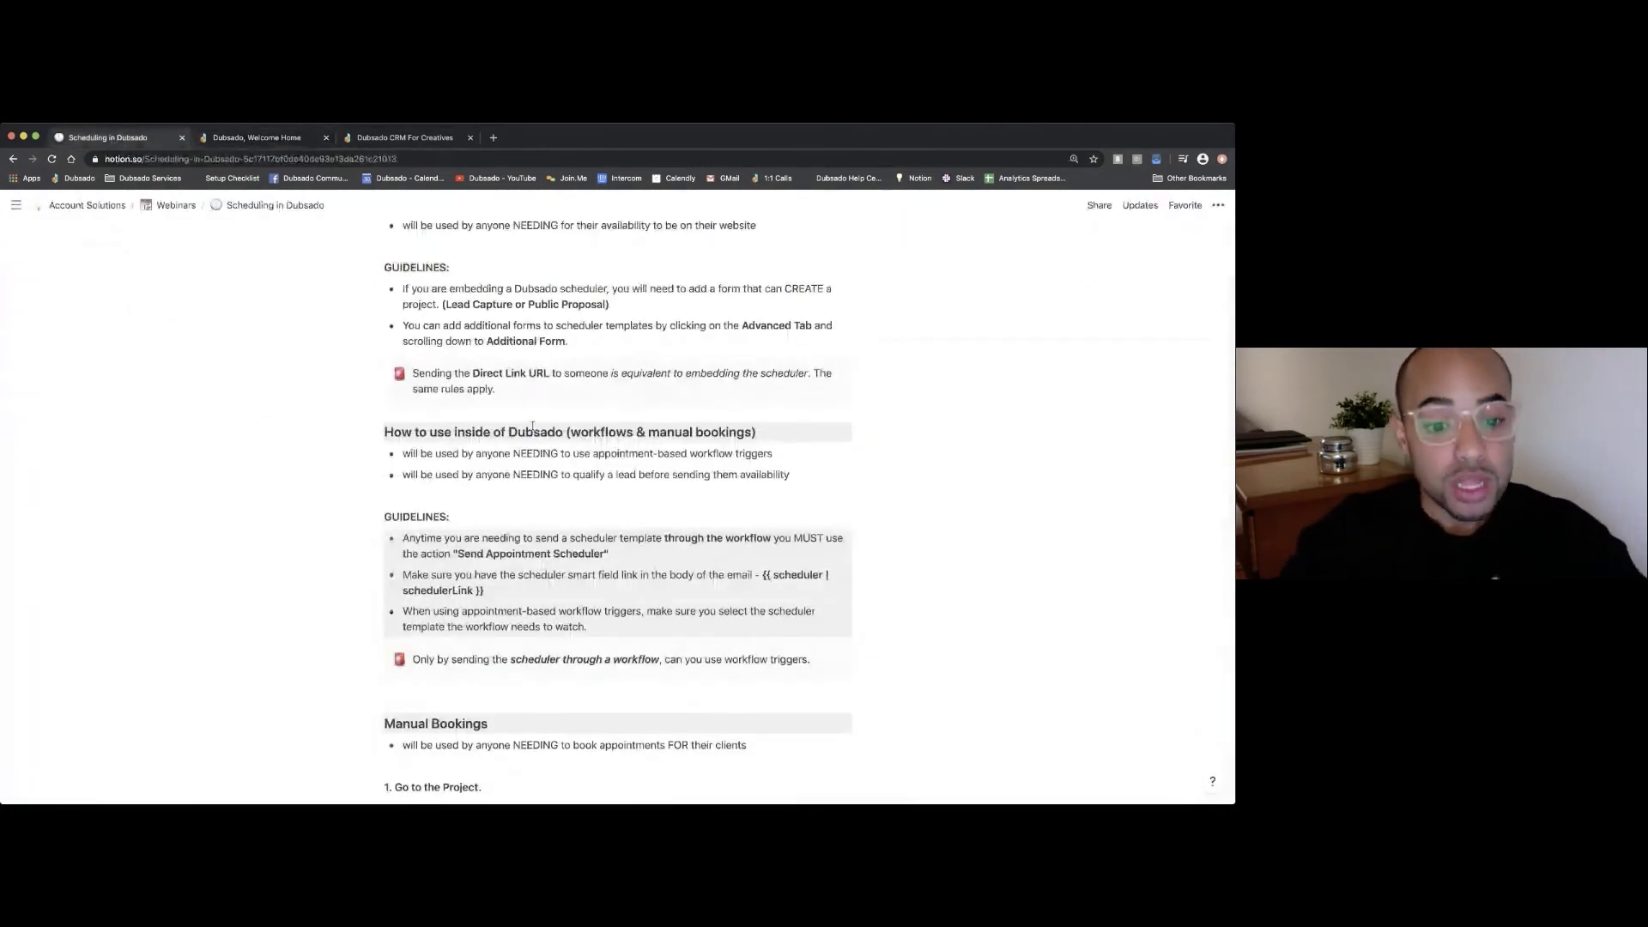
{"action": "scroll", "coordinate": [554, 447], "scroll_direction": "down", "scroll_amount": 1}
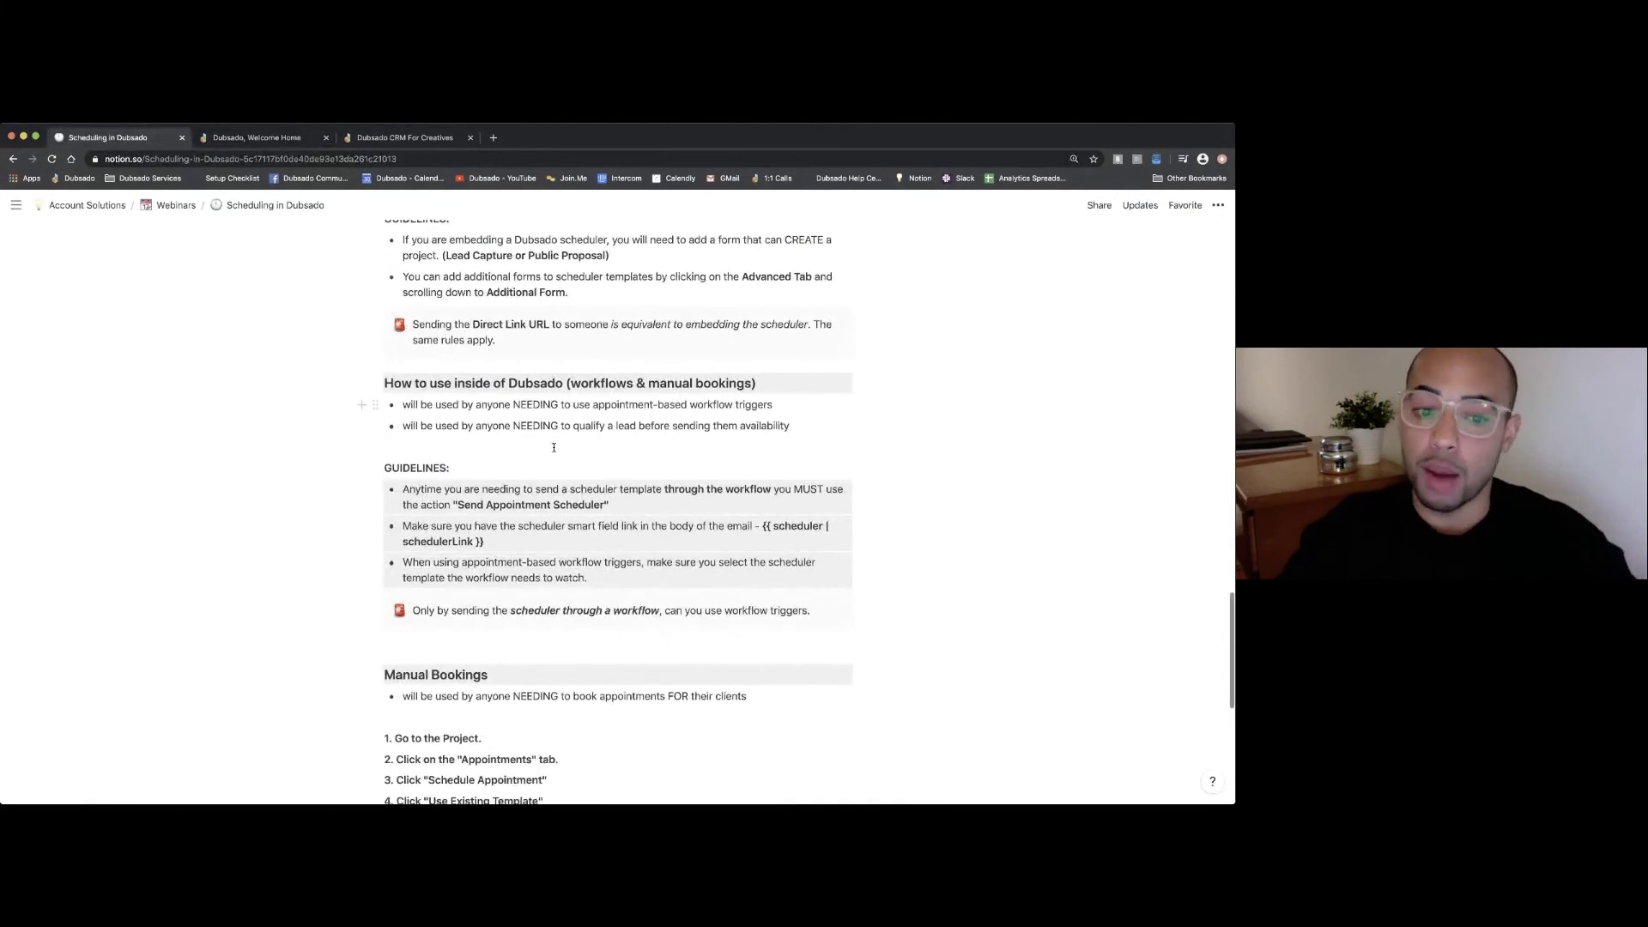
{"action": "scroll", "coordinate": [560, 461], "scroll_direction": "down", "scroll_amount": 1}
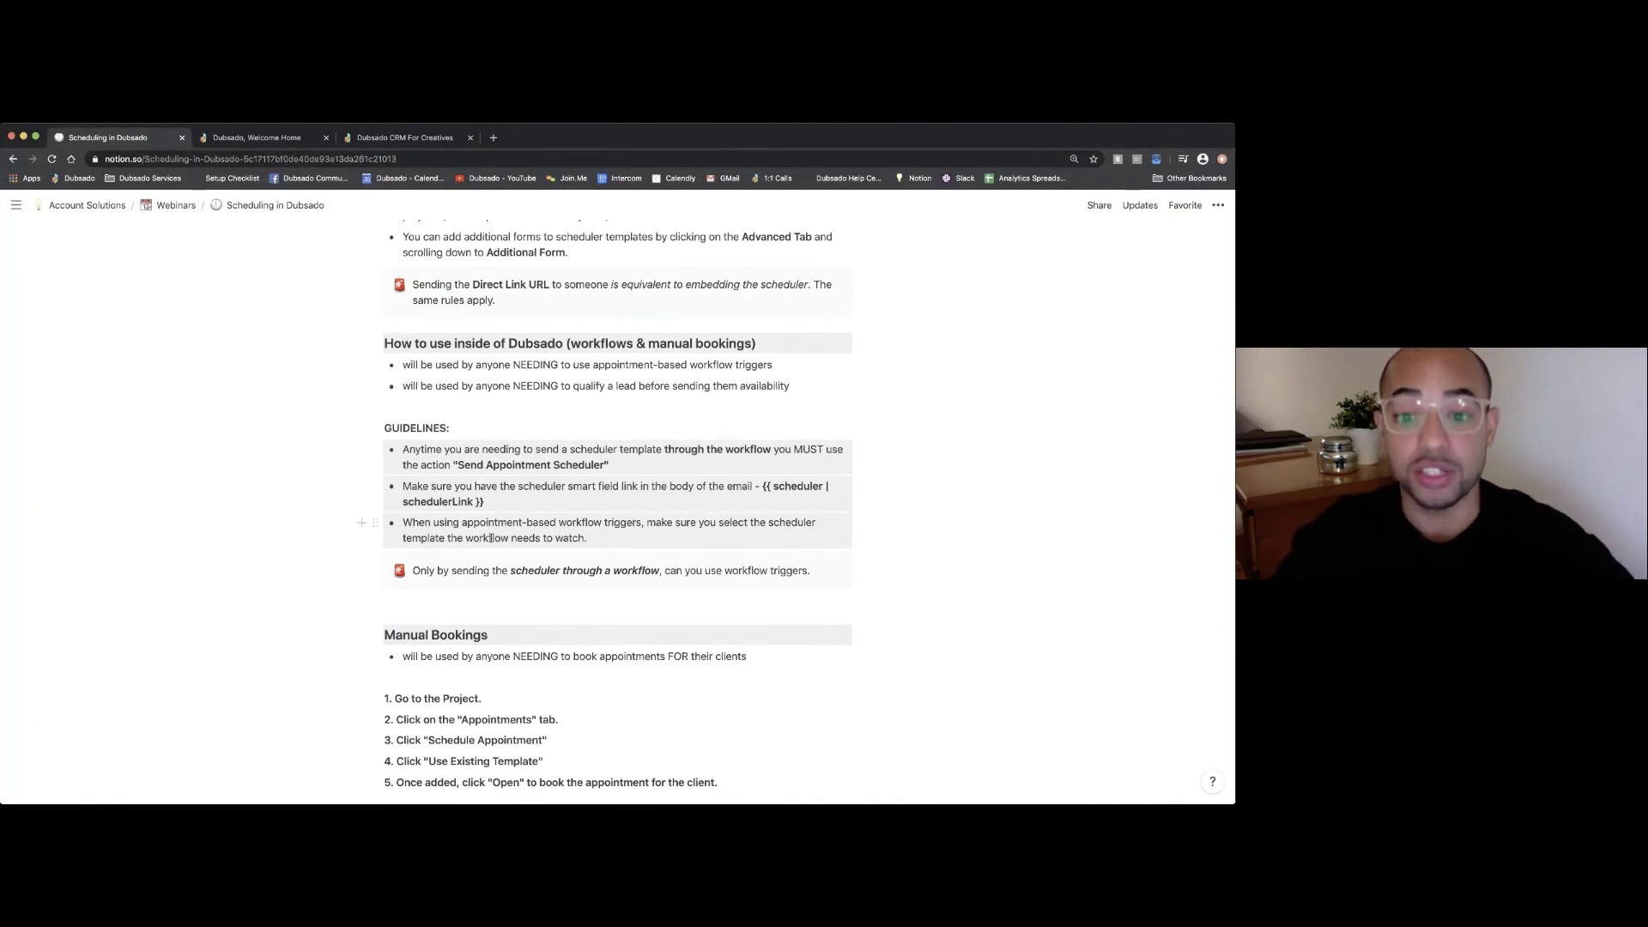
{"action": "scroll", "coordinate": [502, 538], "scroll_direction": "down", "scroll_amount": 3}
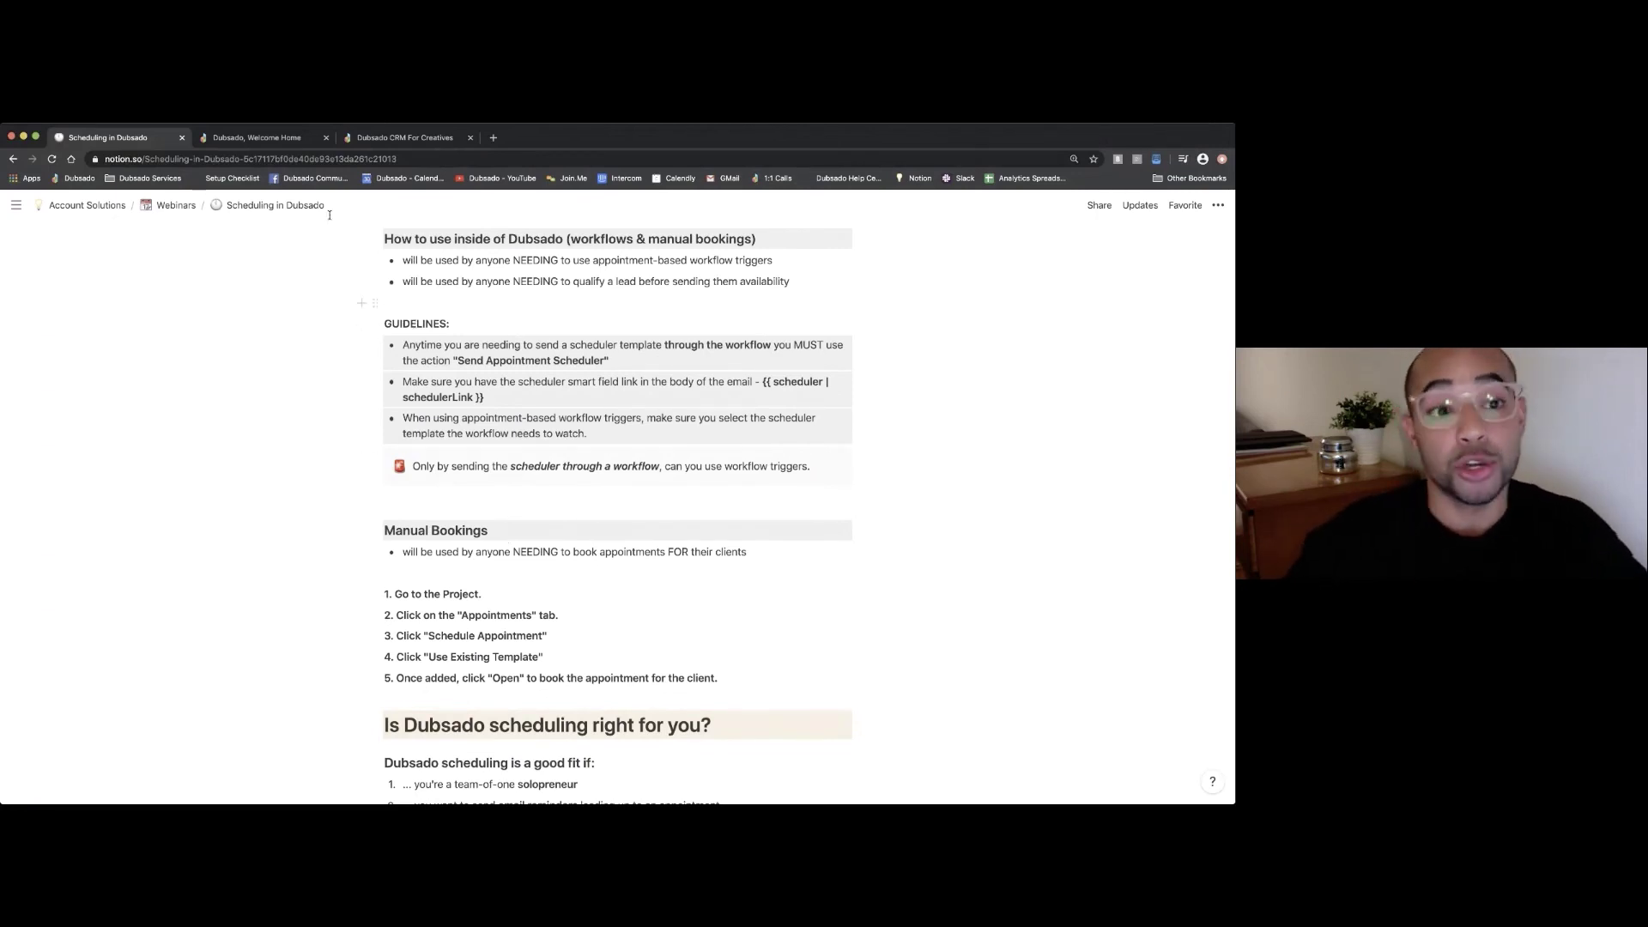
- Switch to Dubsado and open the appointments of the New Lead Capture Form lead project that has No Status
{"action": "left_click", "coordinate": [281, 139]}
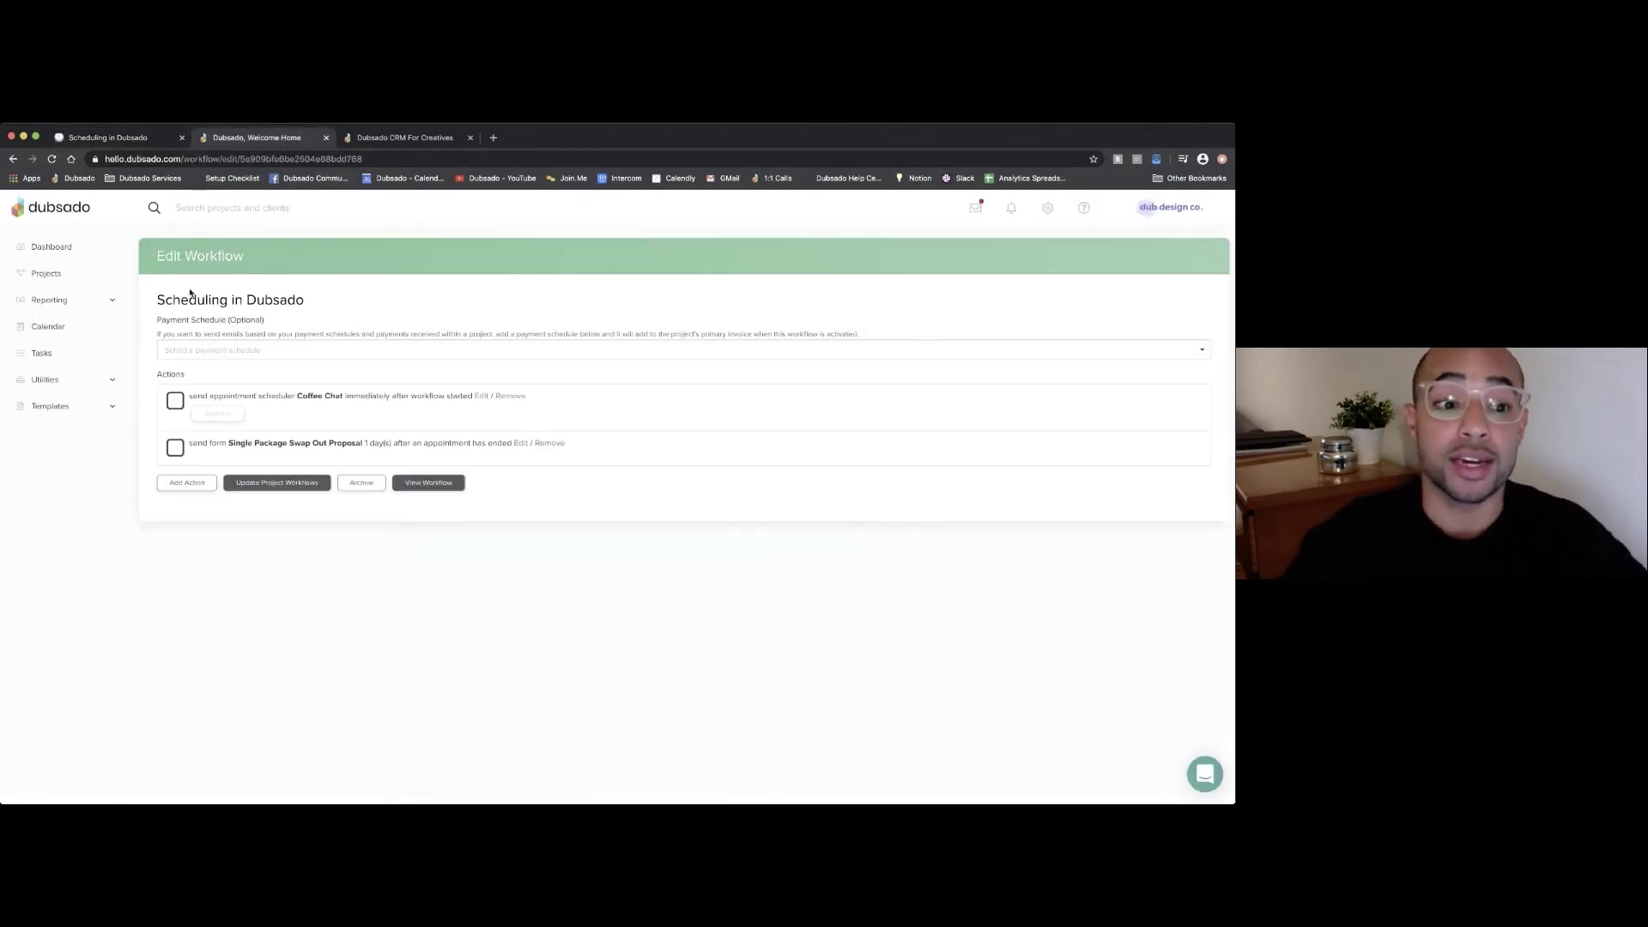
{"action": "left_click", "coordinate": [69, 277]}
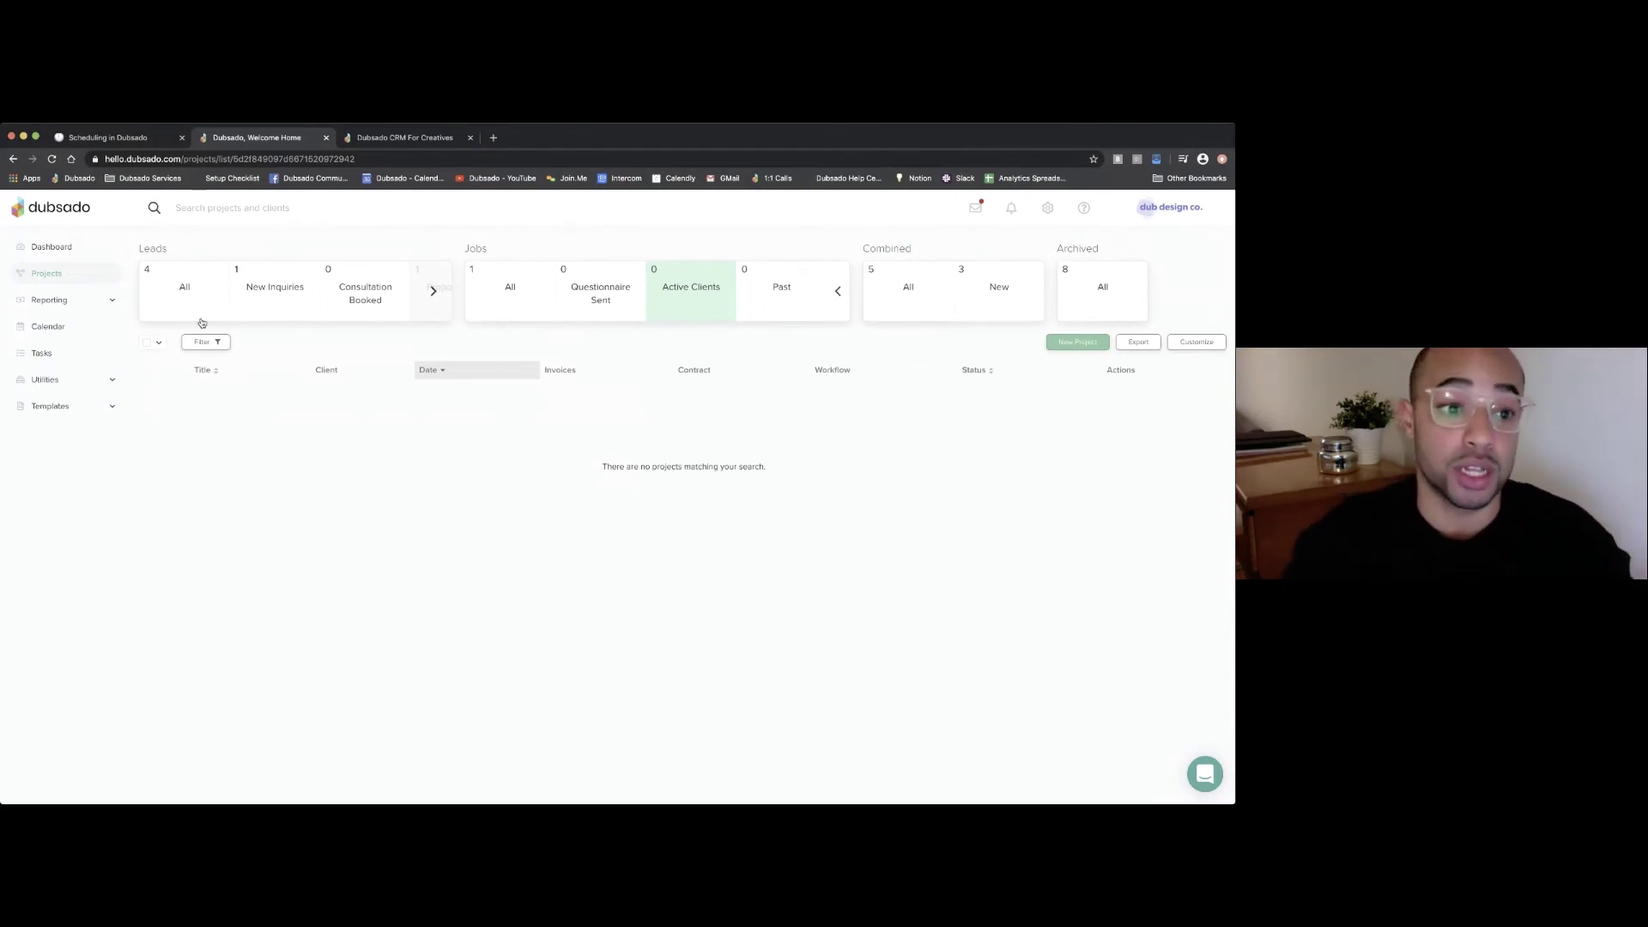
{"action": "left_click", "coordinate": [188, 293]}
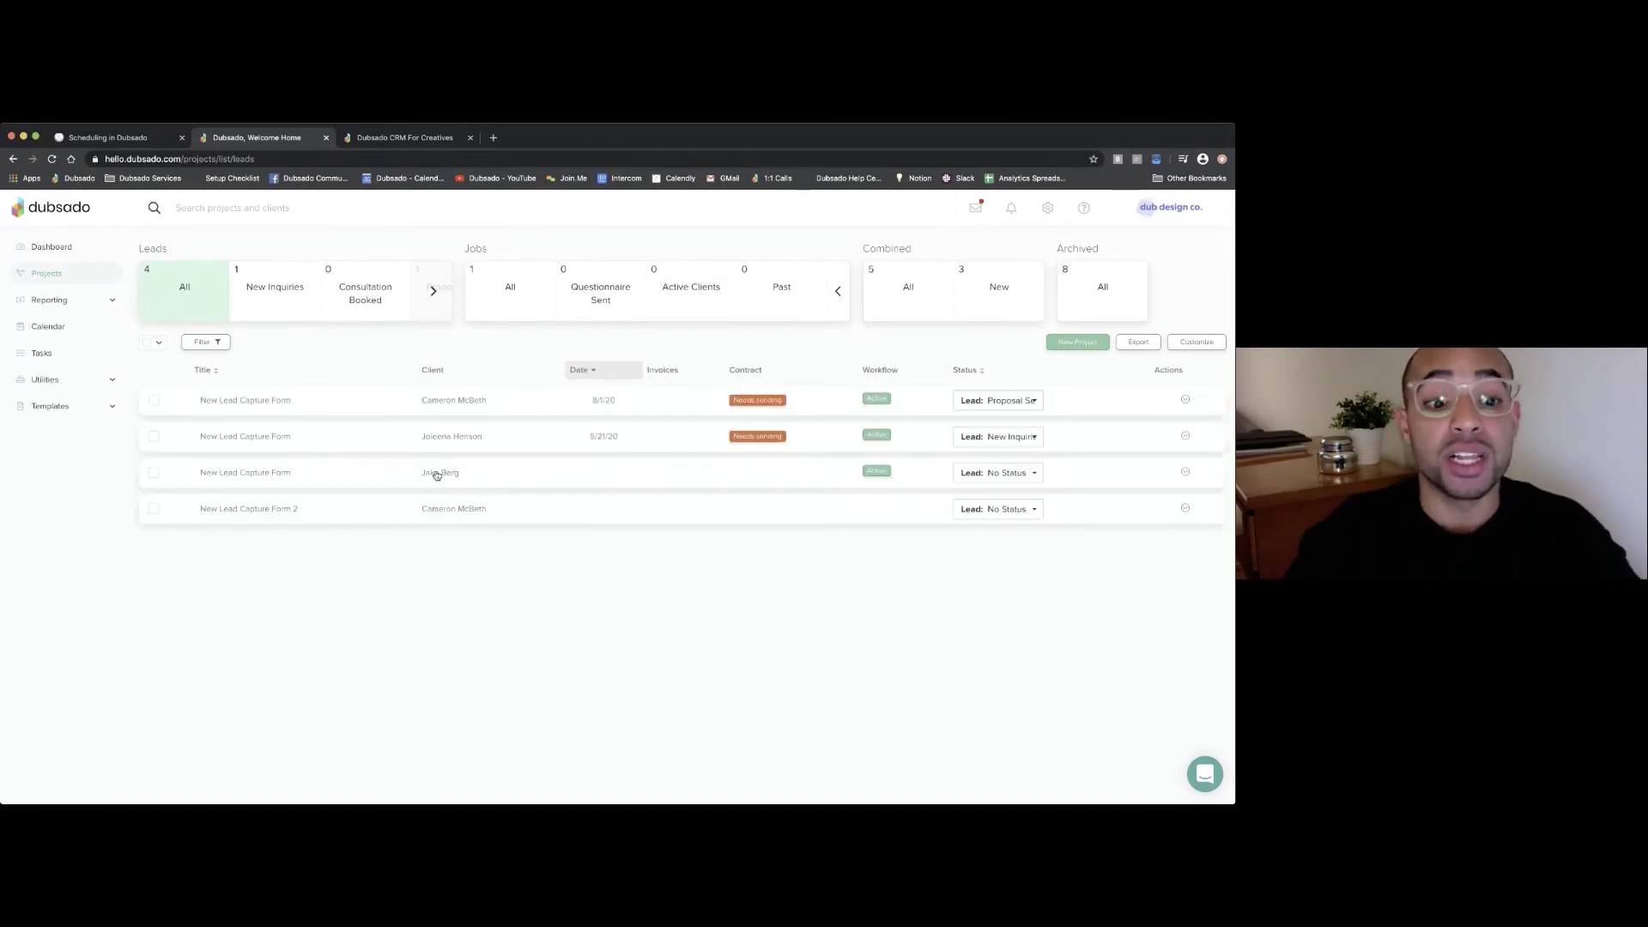
{"action": "left_click", "coordinate": [436, 474]}
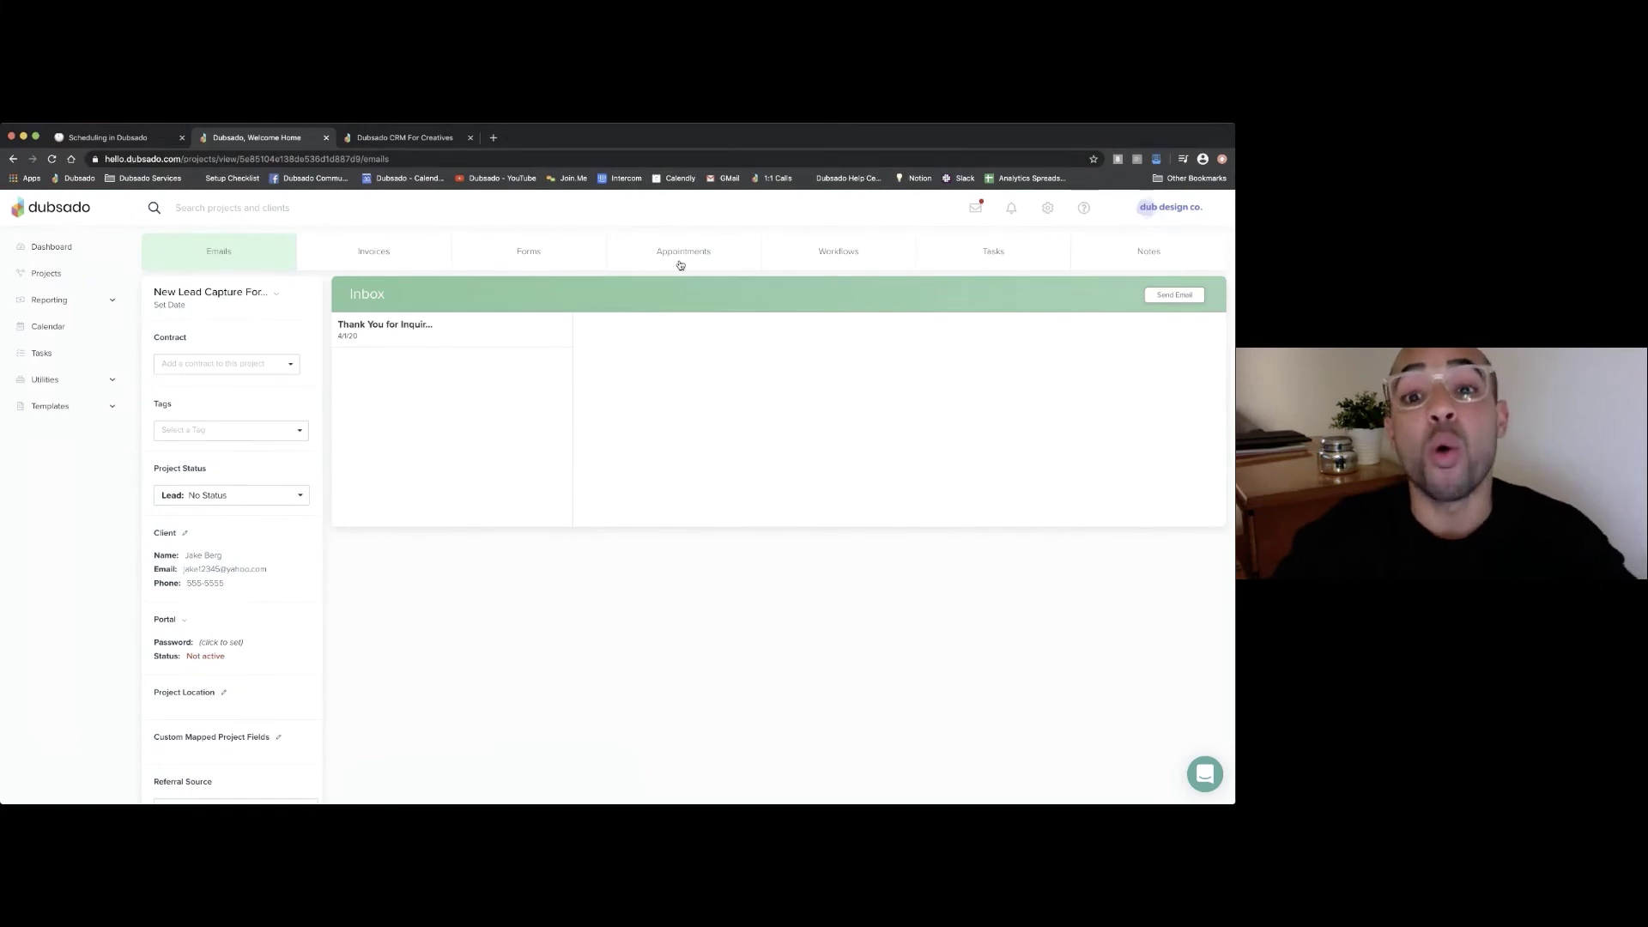
{"action": "left_click", "coordinate": [680, 266]}
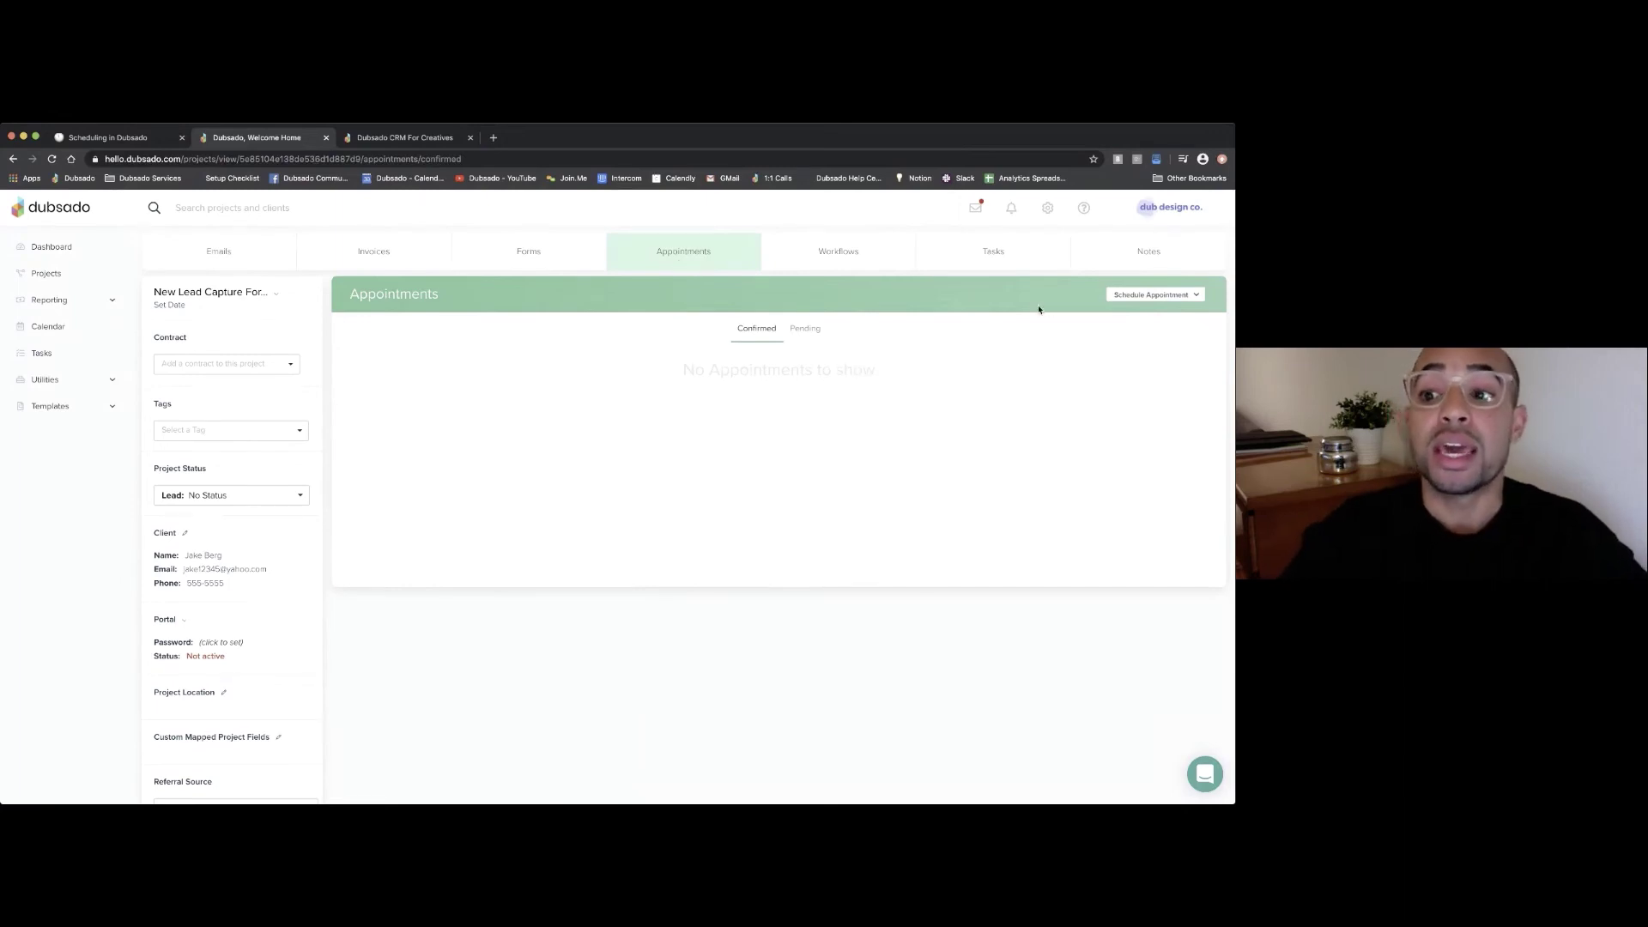
- Add the existing Coffee Chat scheduler template to the project's appointments
{"action": "left_click", "coordinate": [1147, 295]}
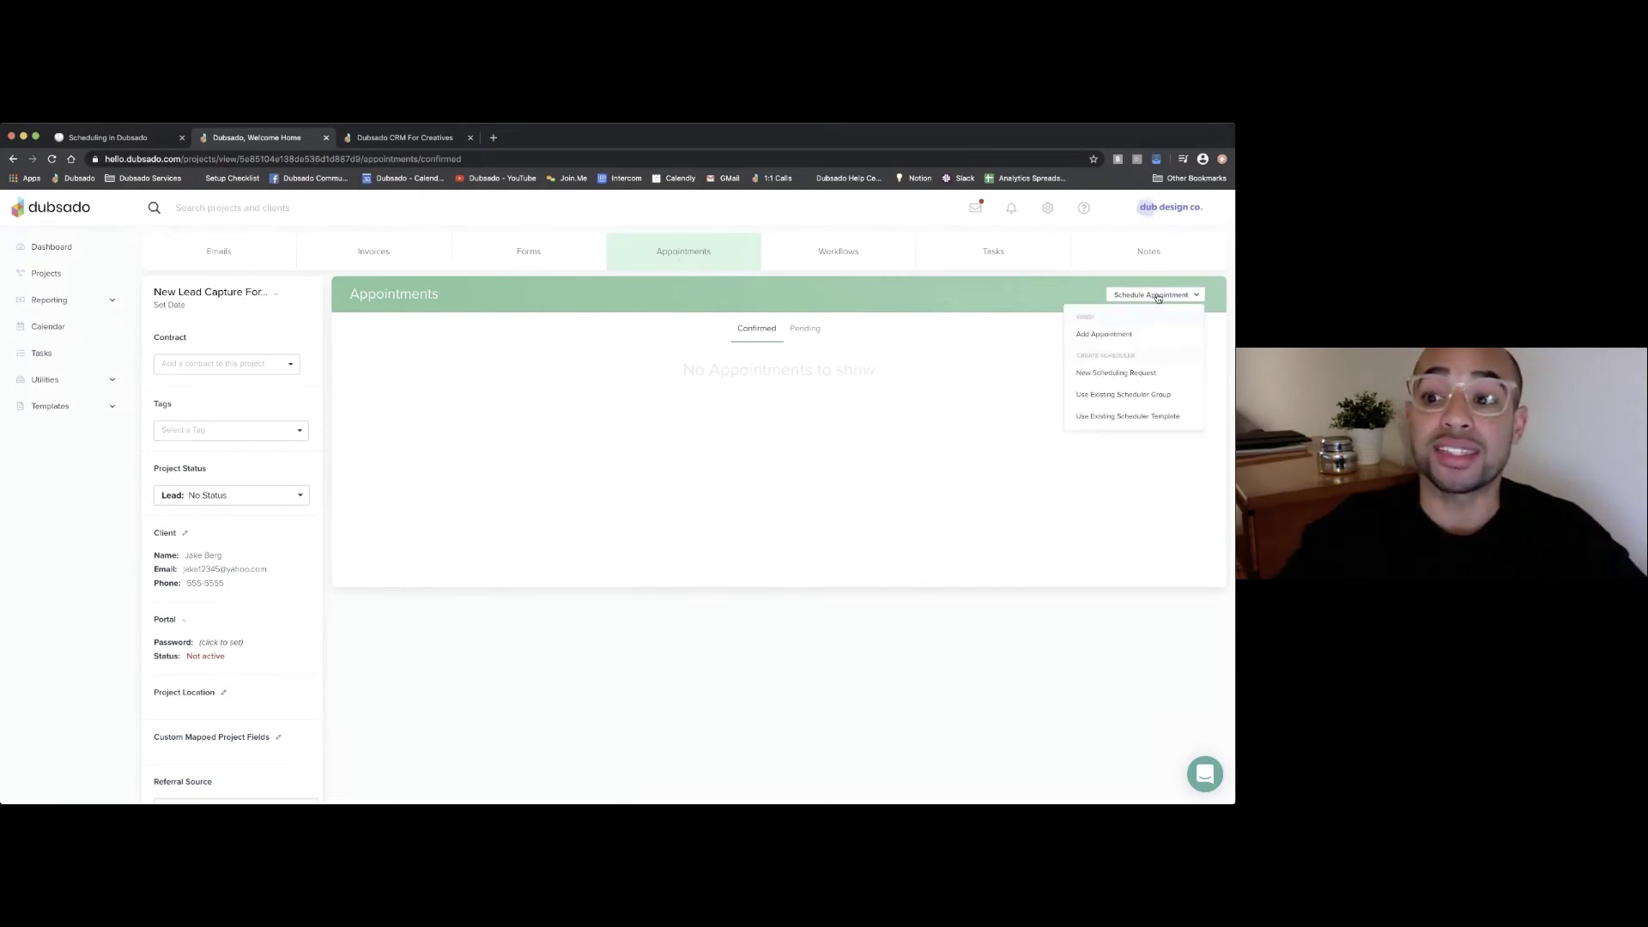
{"action": "left_click", "coordinate": [1149, 419]}
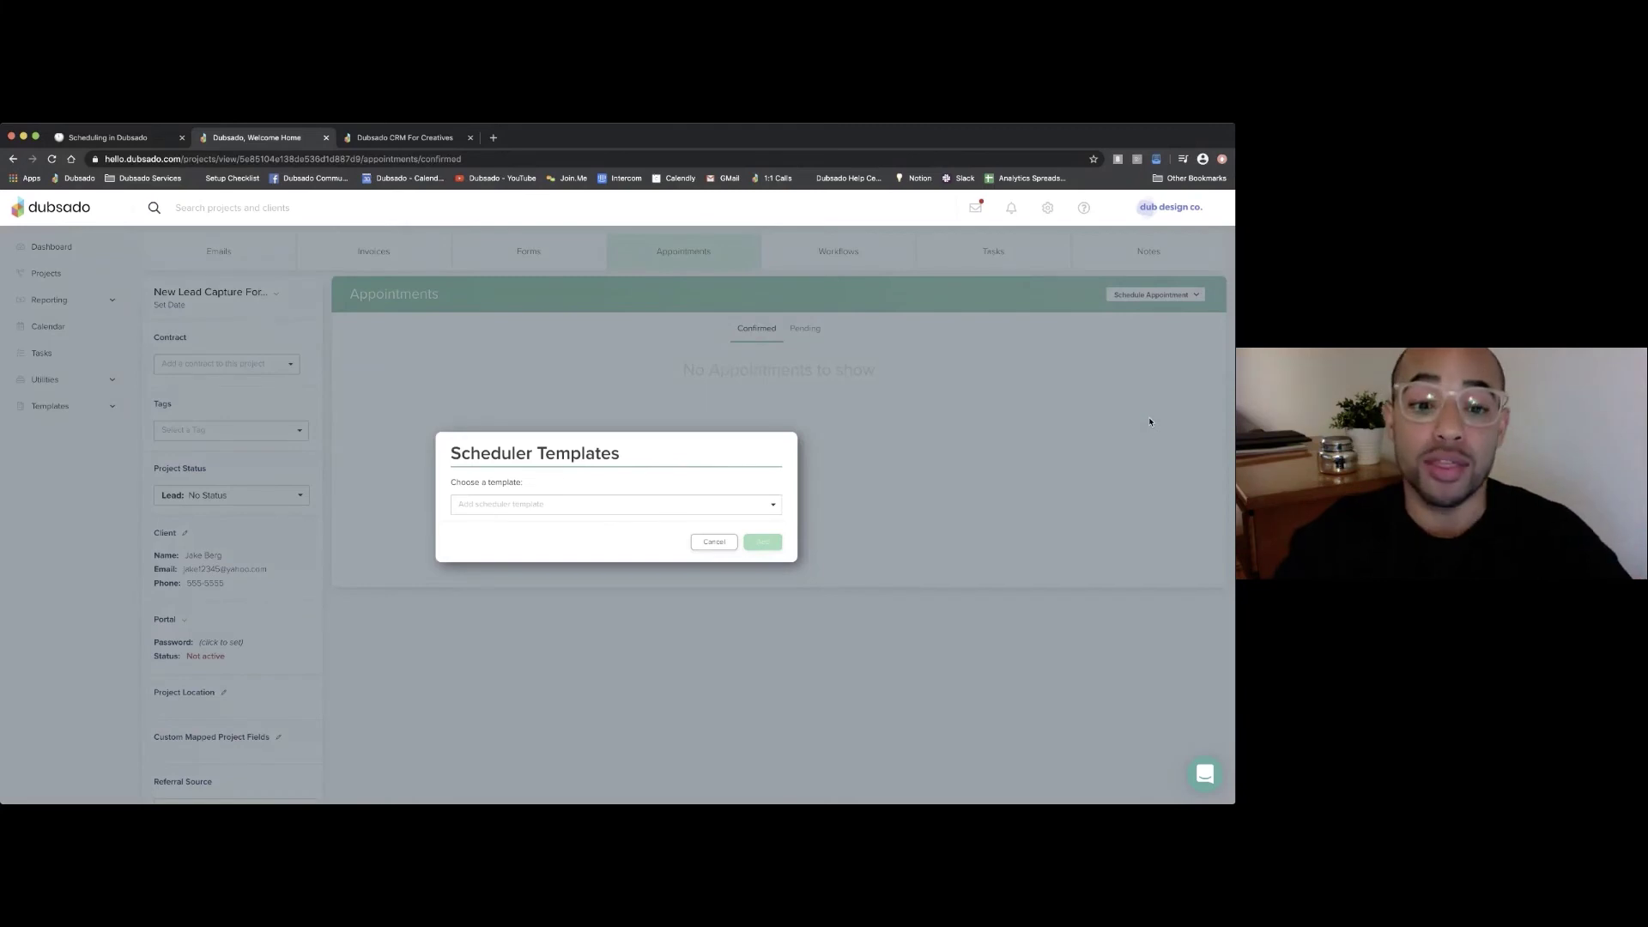
{"action": "left_click", "coordinate": [554, 506]}
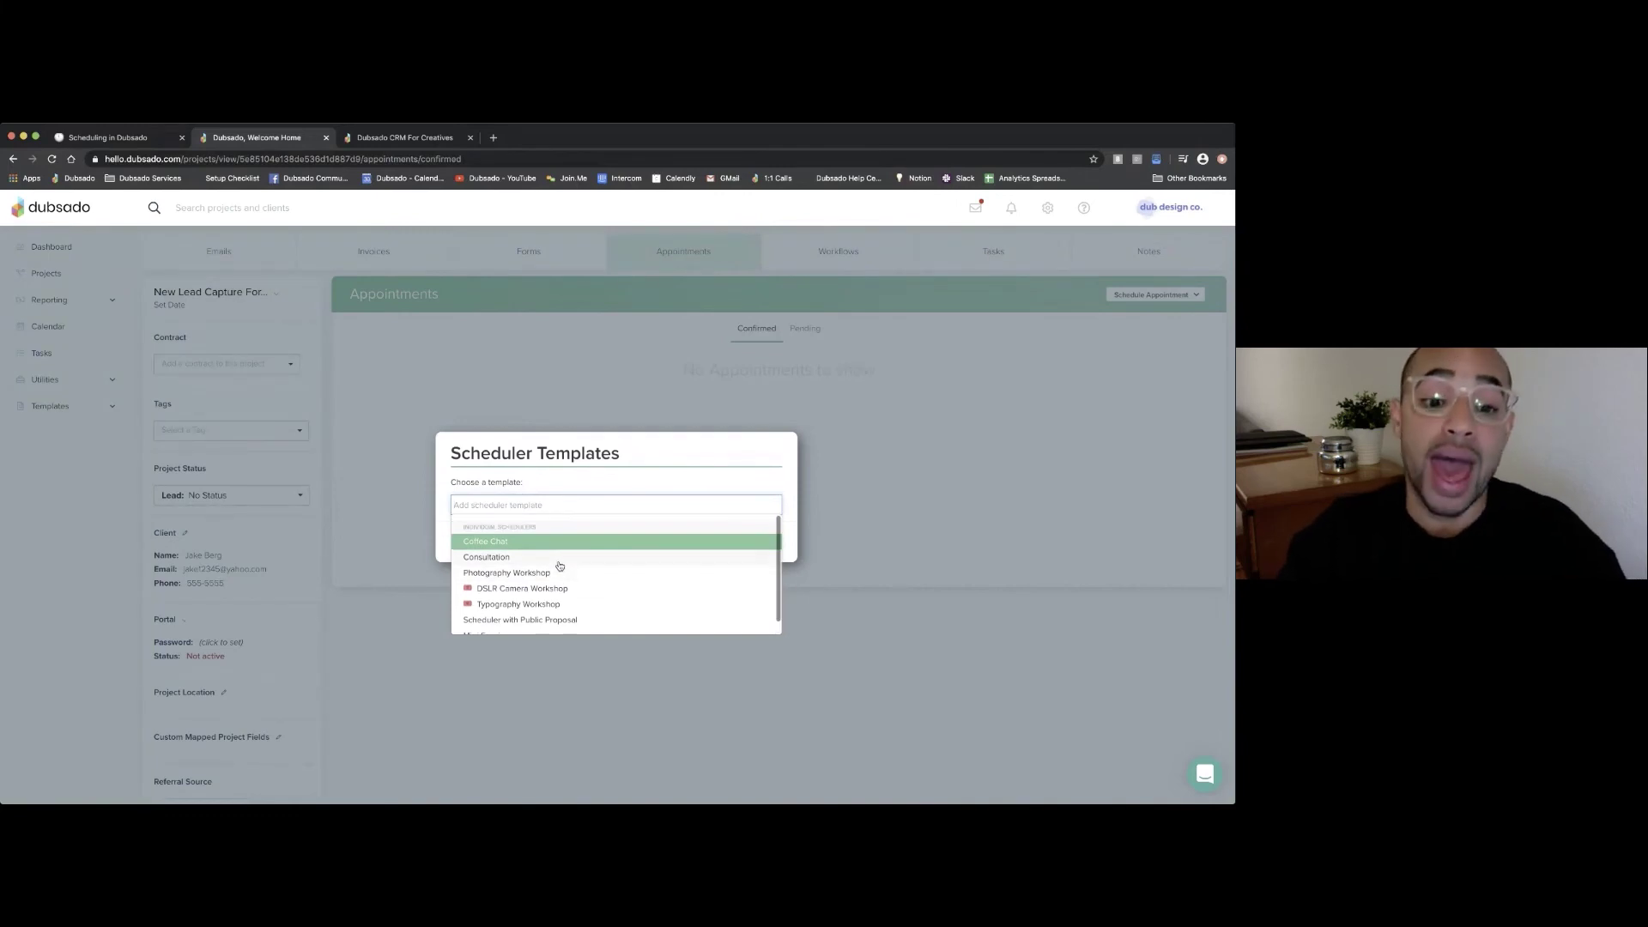
{"action": "left_click", "coordinate": [512, 543]}
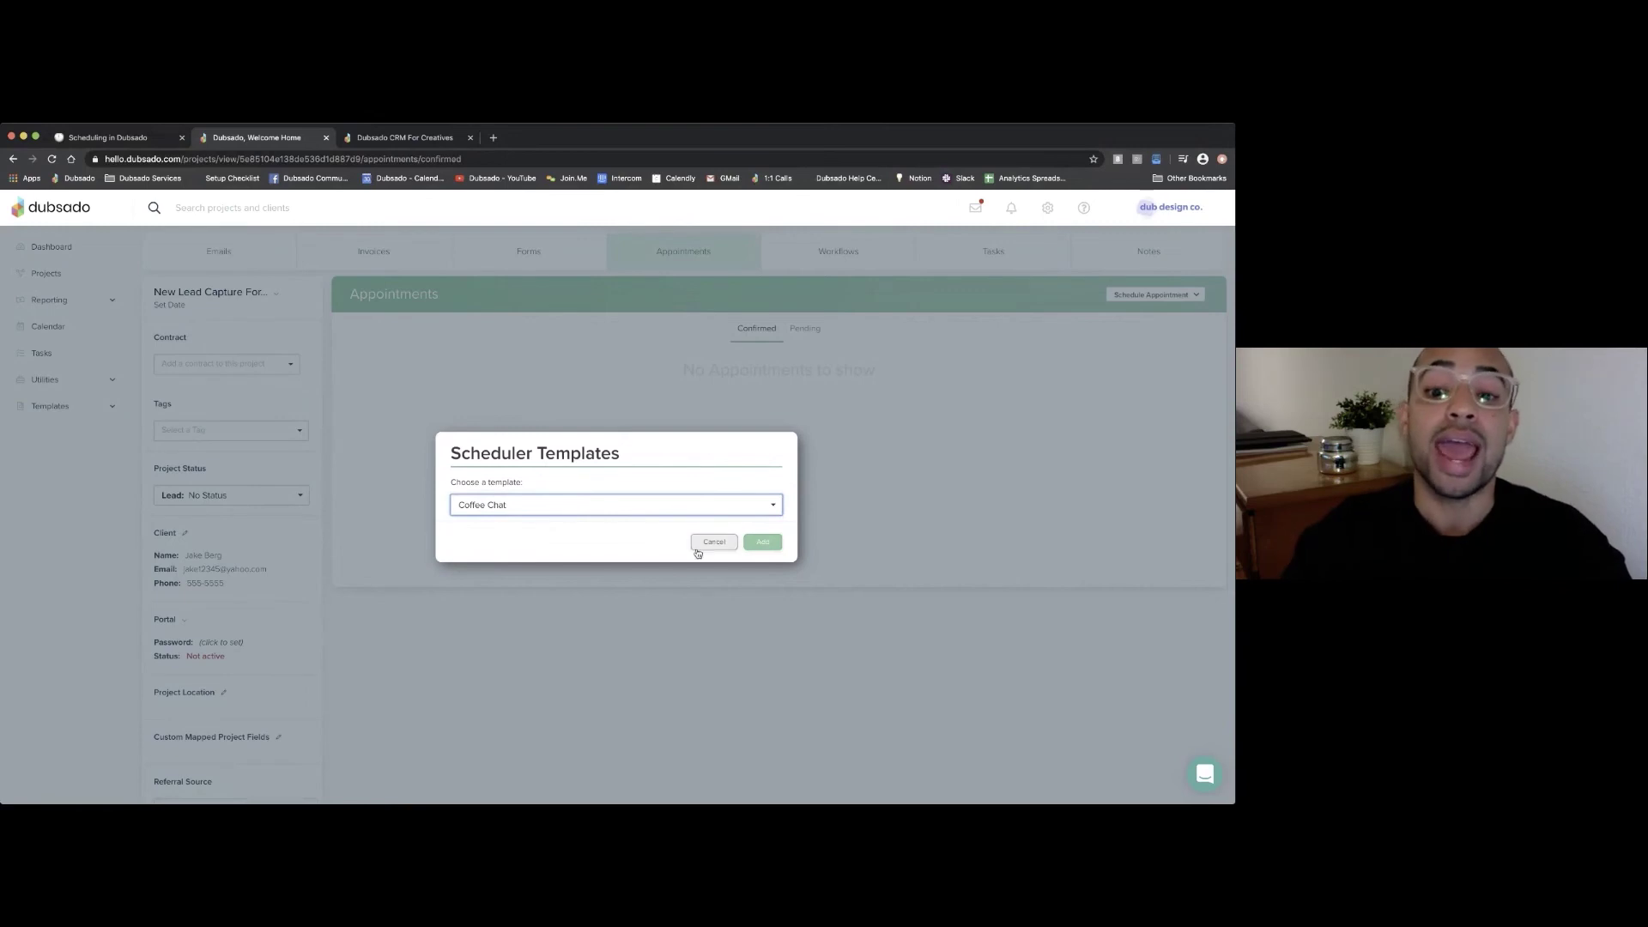
{"action": "left_click", "coordinate": [758, 545]}
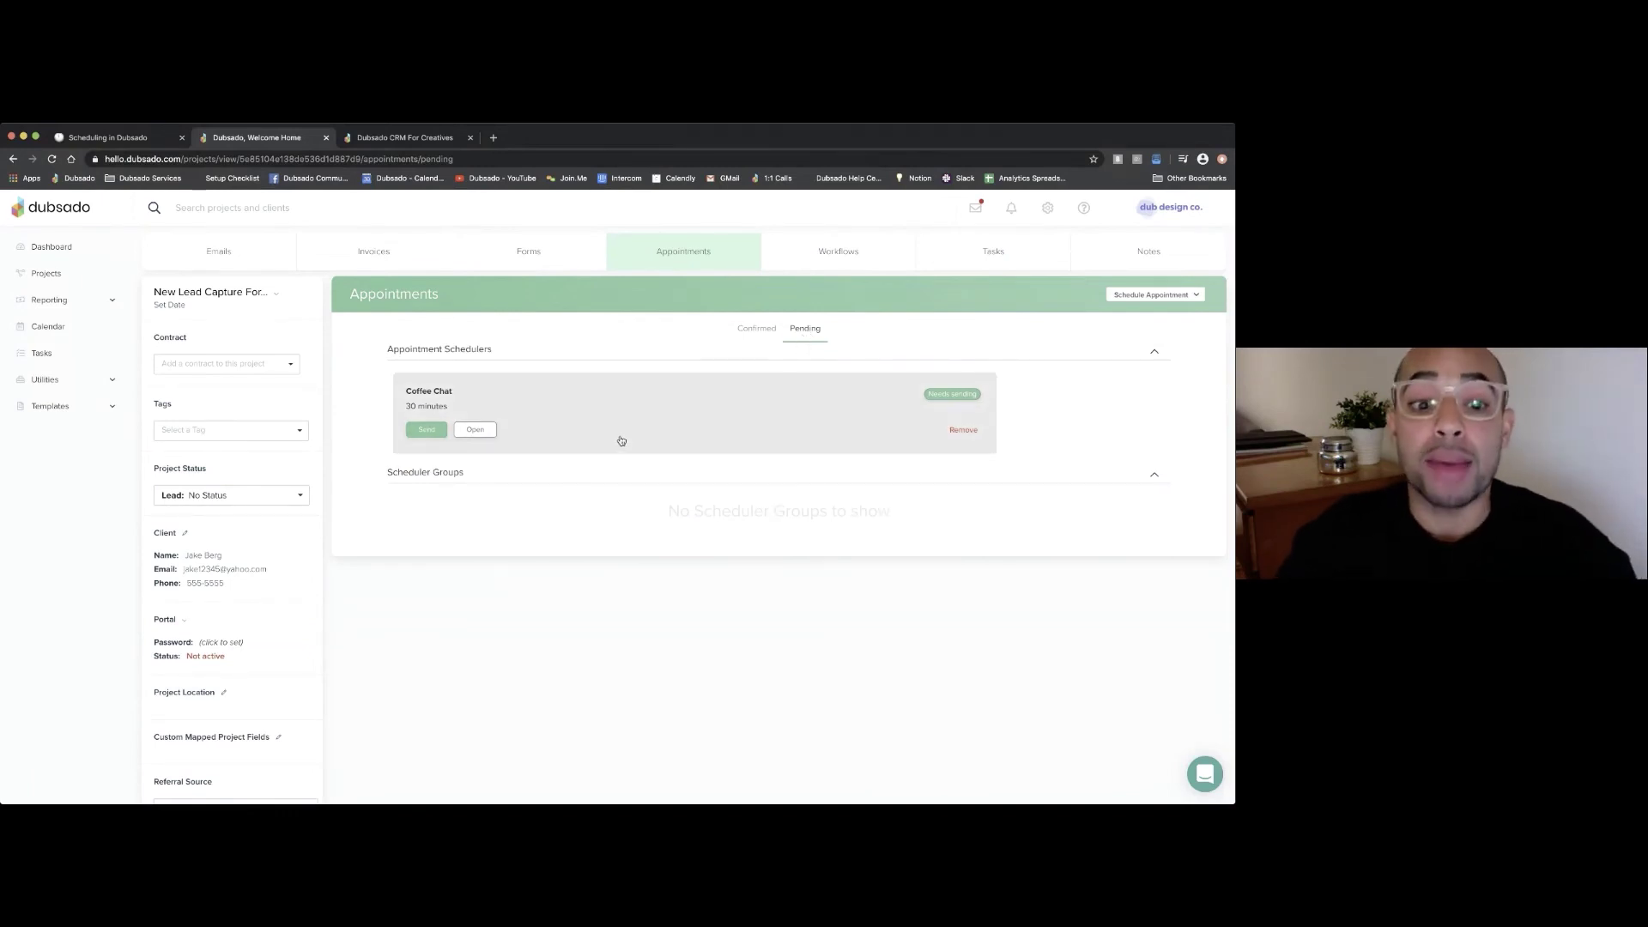
- Open the pending Coffee Chat scheduler, review its form and available dates, and return to the project's appointments
{"action": "left_click", "coordinate": [476, 430]}
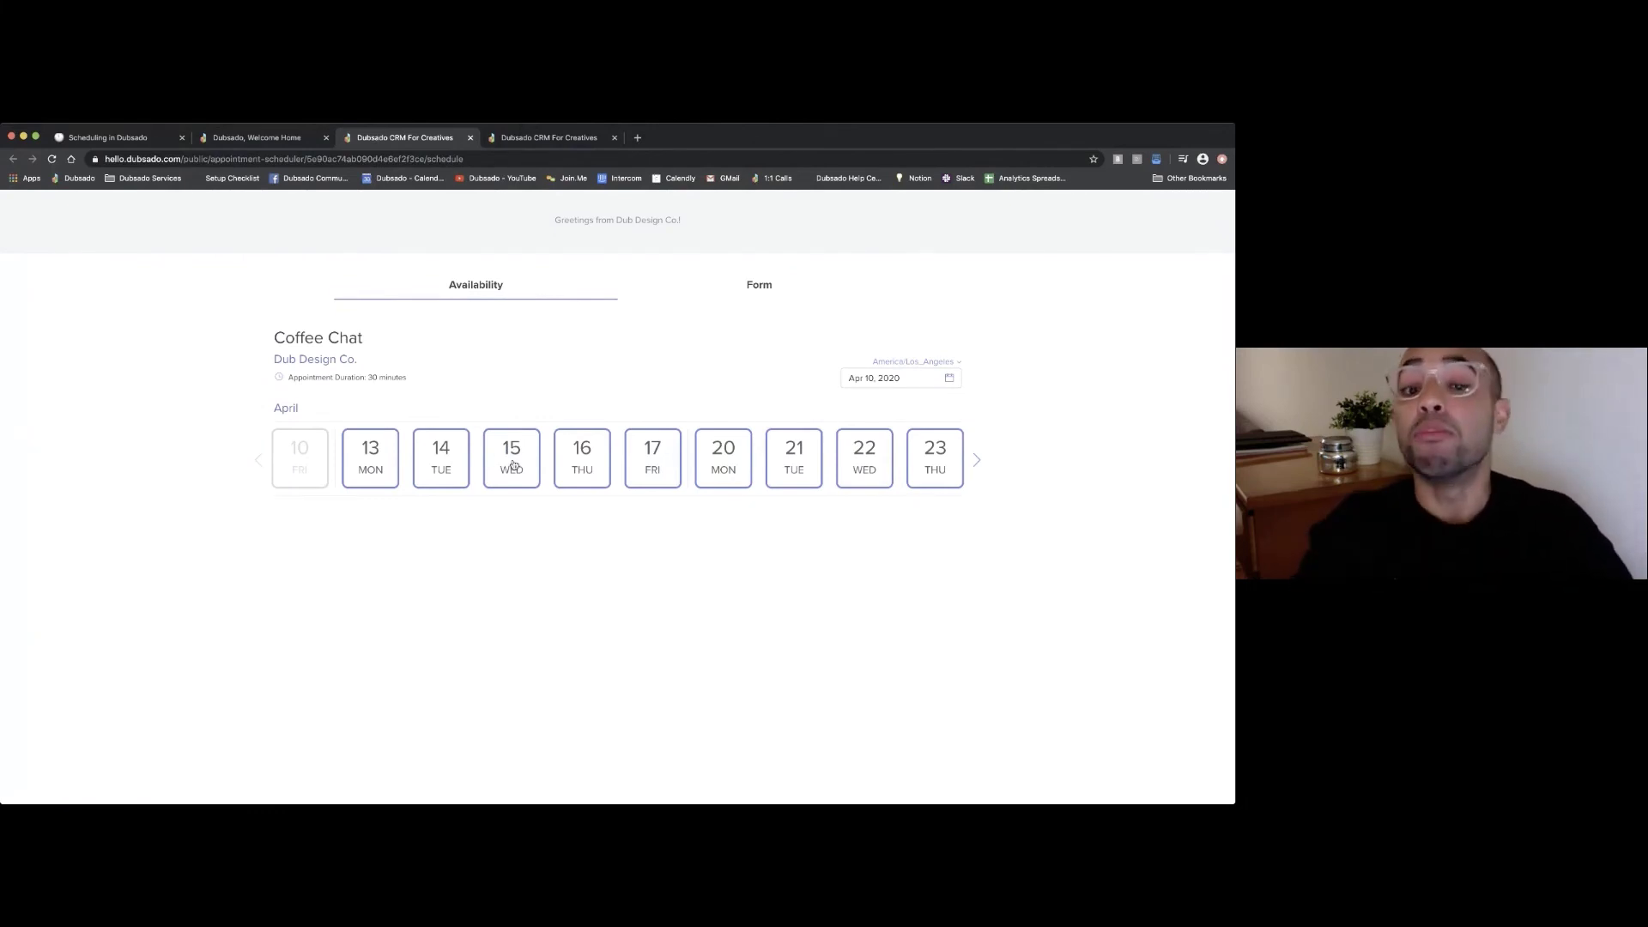
{"action": "left_click", "coordinate": [758, 284]}
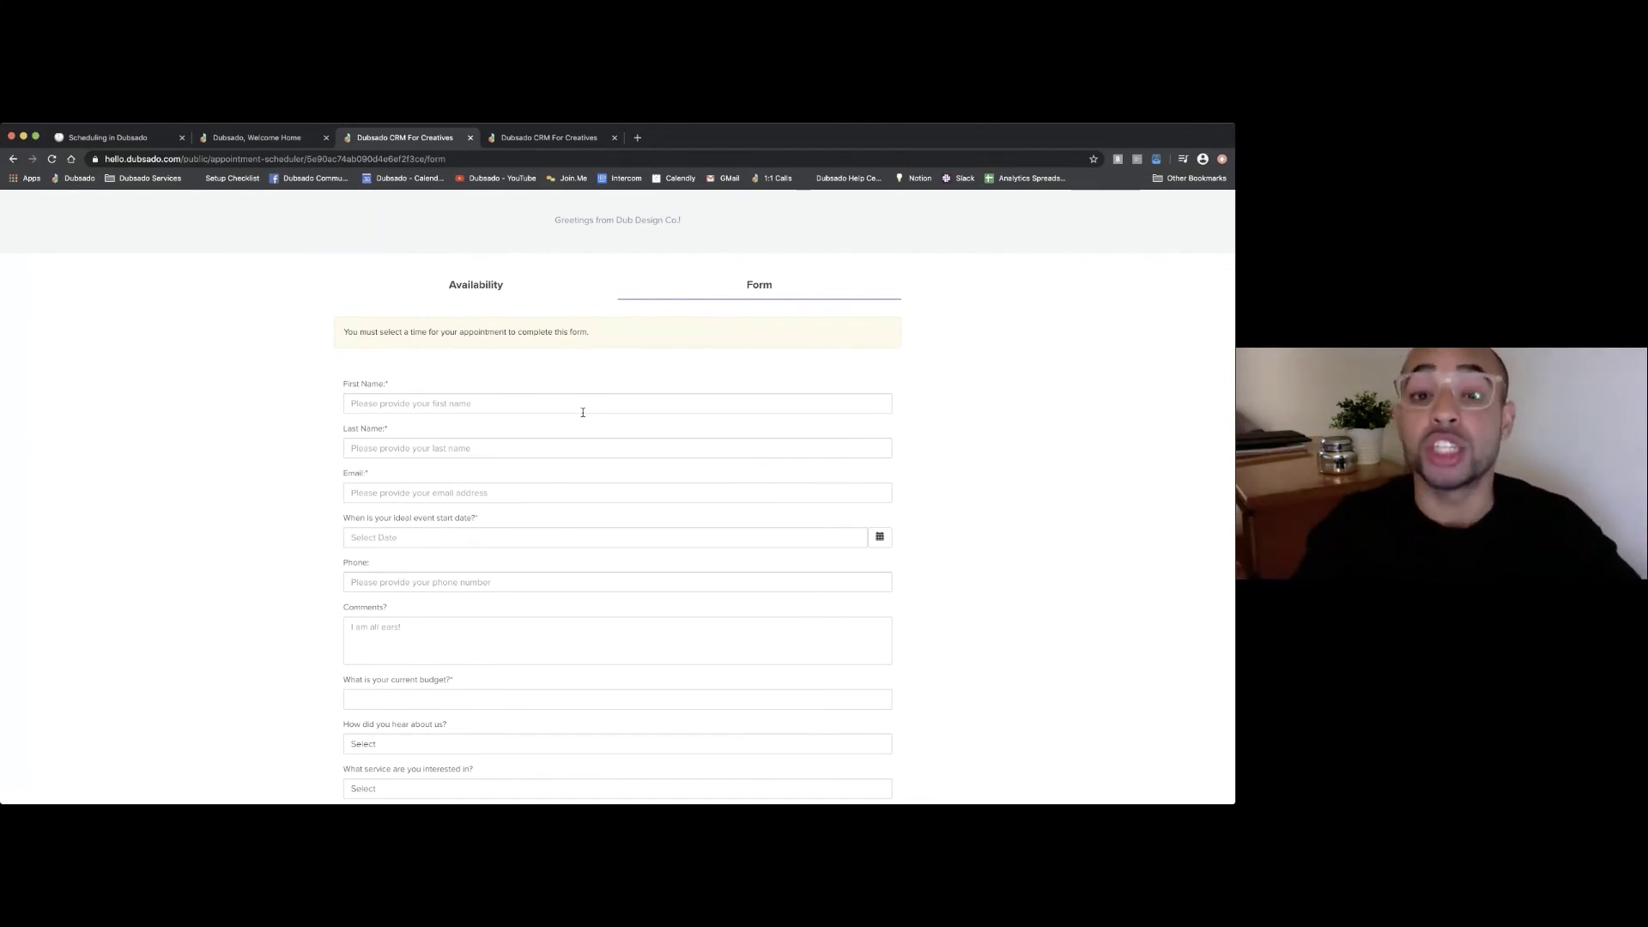
{"action": "left_click", "coordinate": [478, 288]}
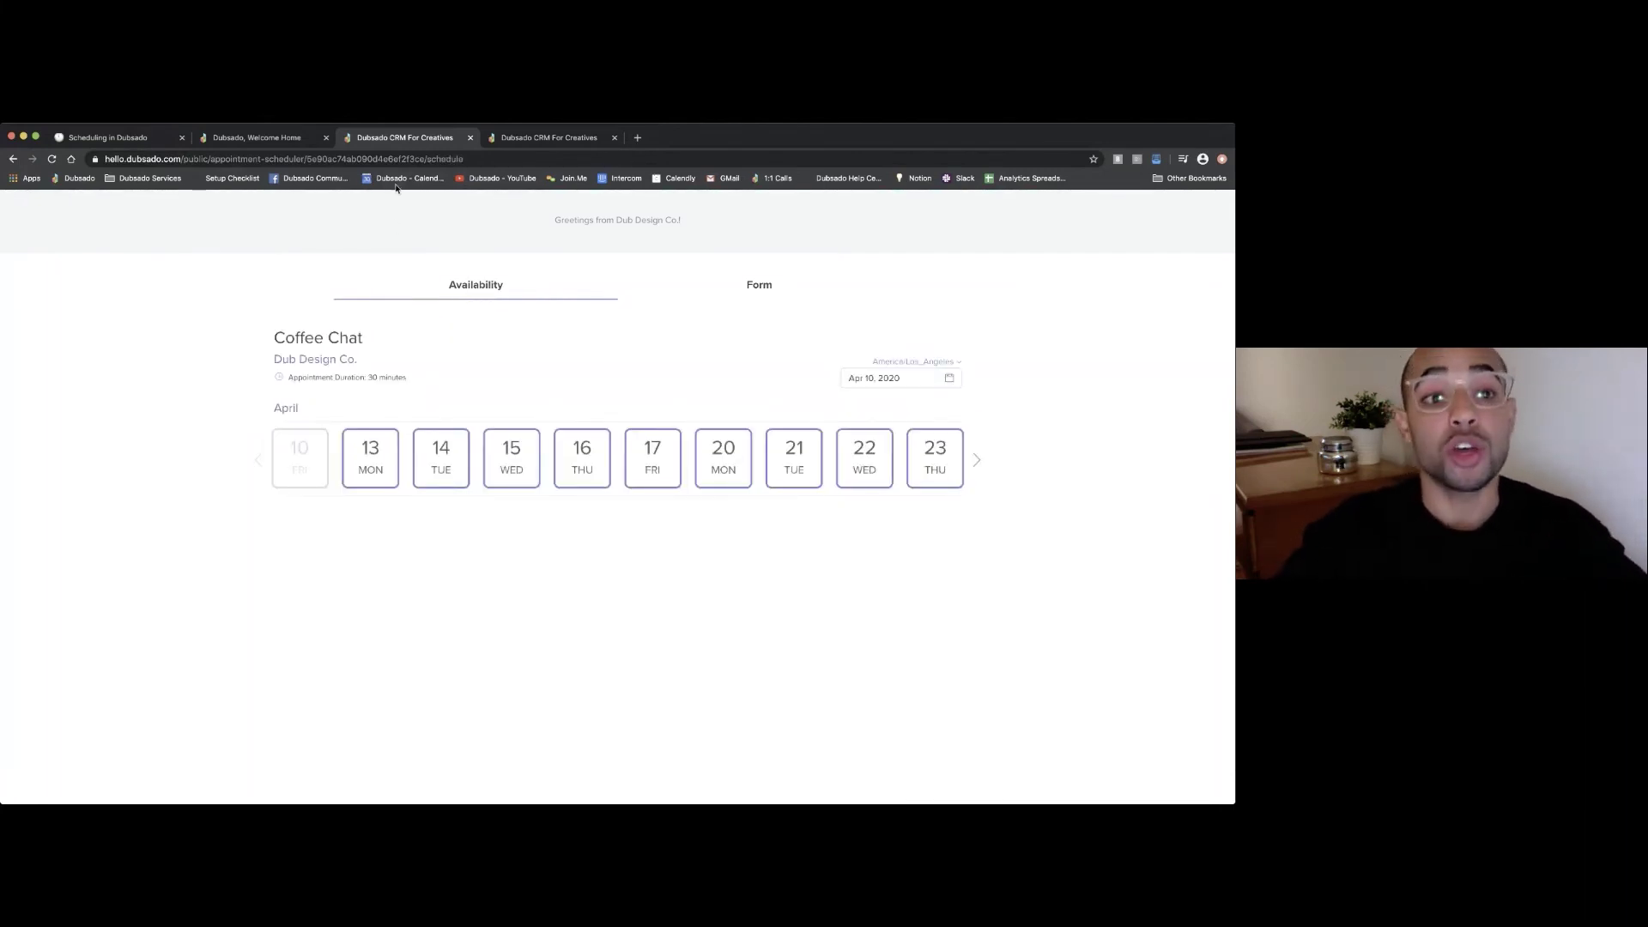
{"action": "left_click", "coordinate": [271, 144]}
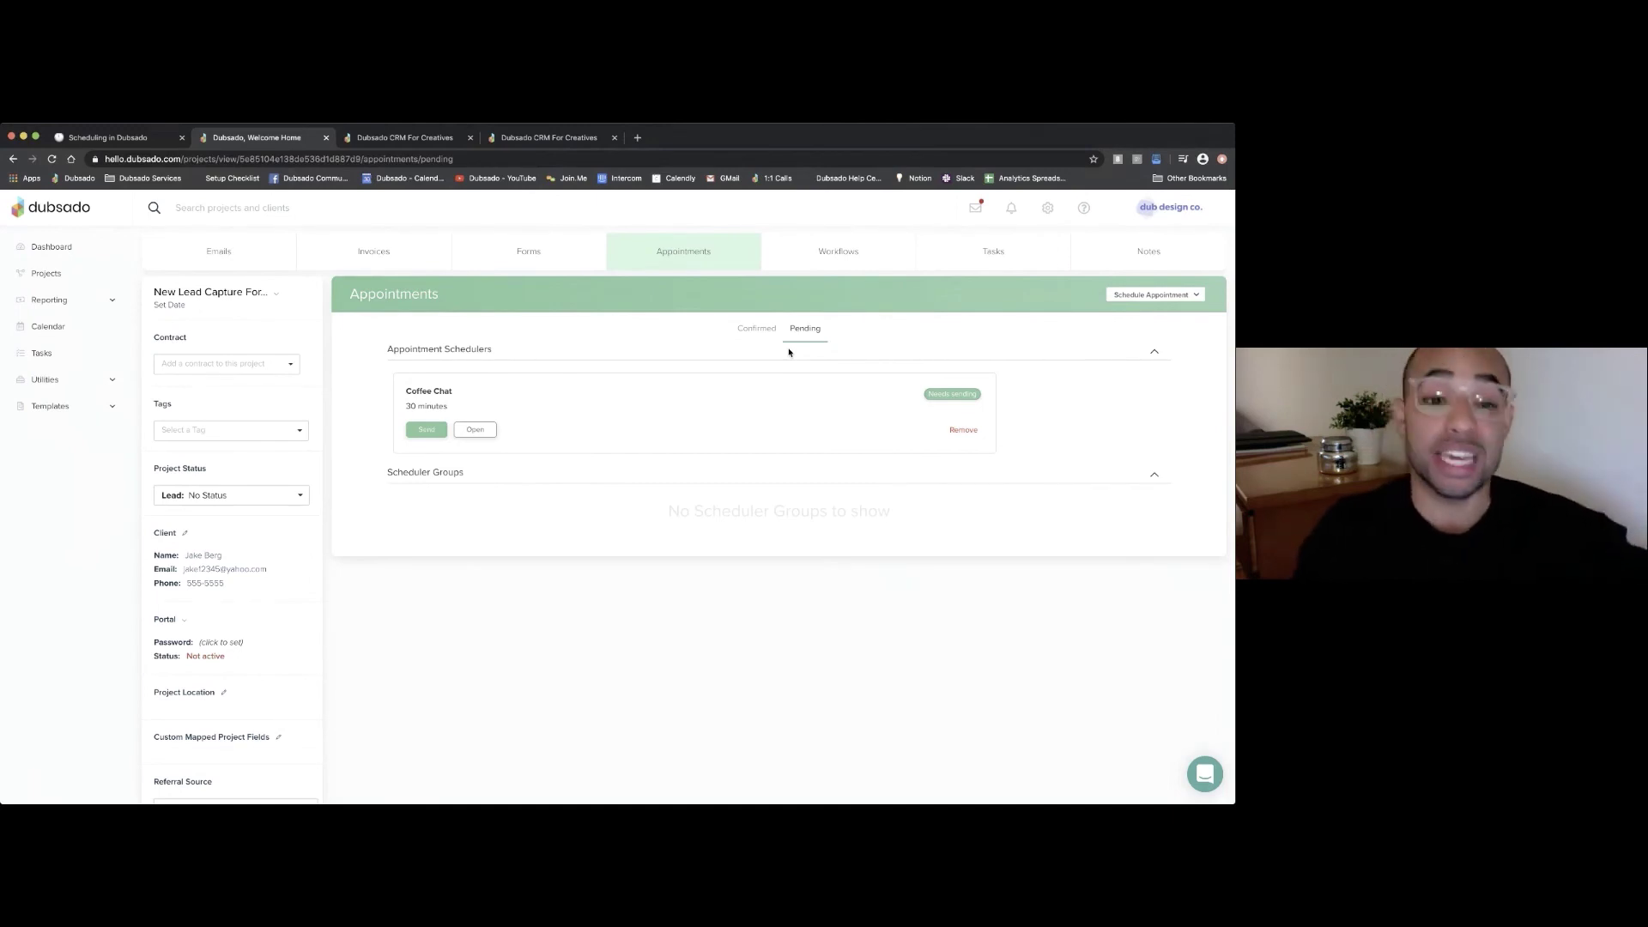
- Return to the Notion notes and read the "Is Dubsado scheduling right for you?" section
{"action": "left_click", "coordinate": [141, 139]}
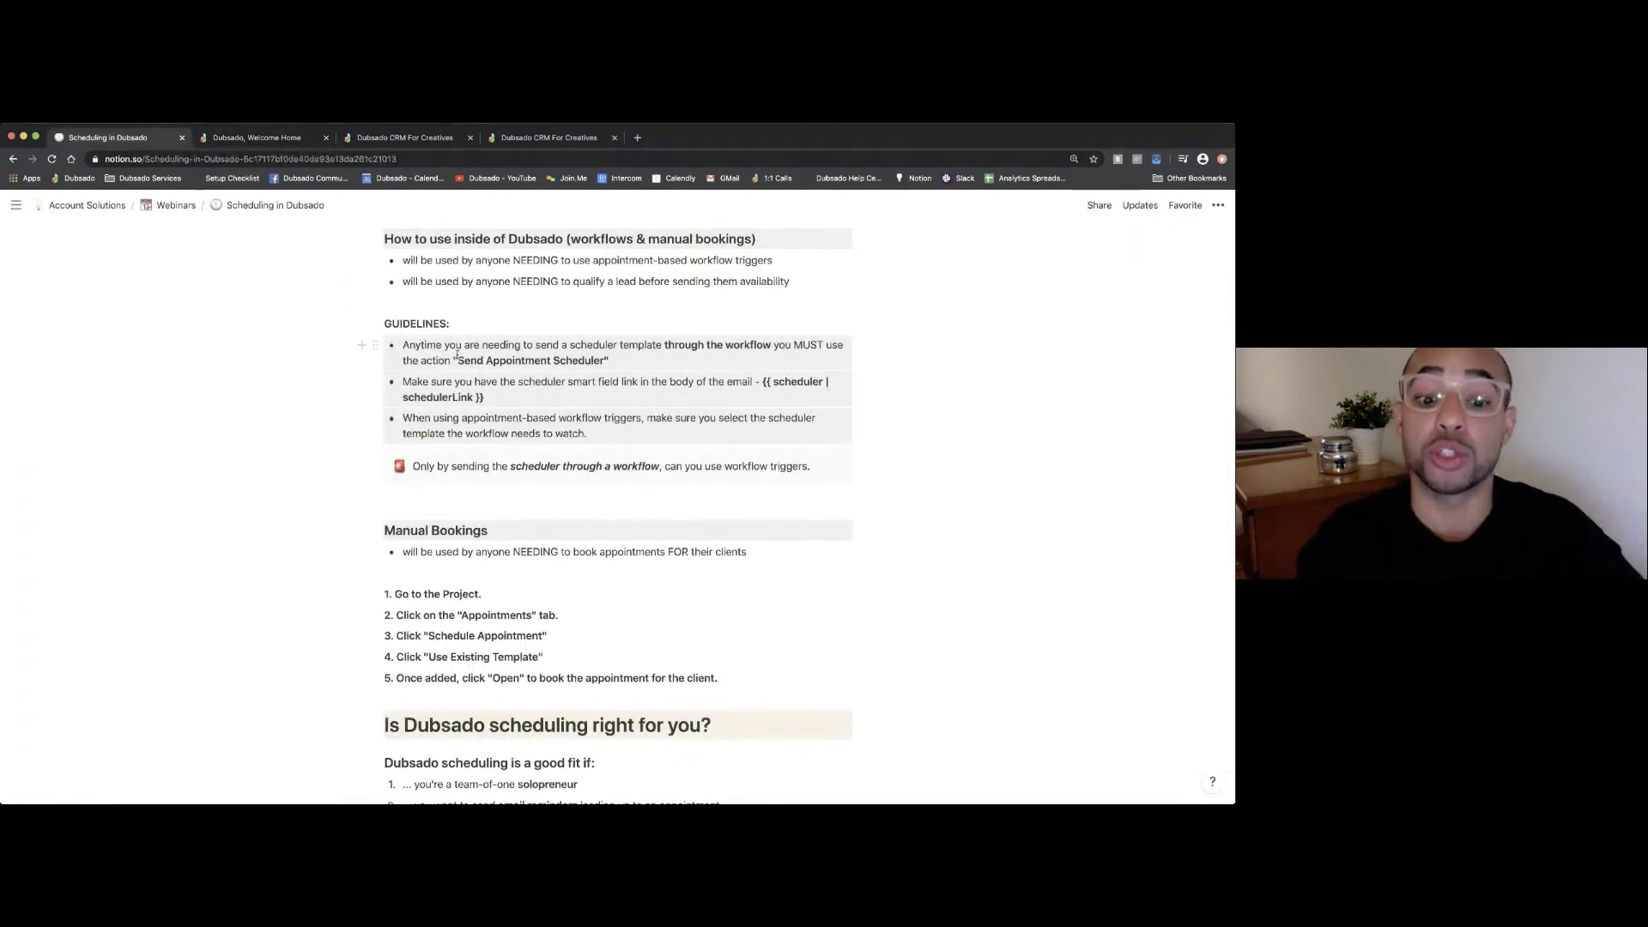
{"action": "scroll", "coordinate": [483, 421], "scroll_direction": "down", "scroll_amount": 4}
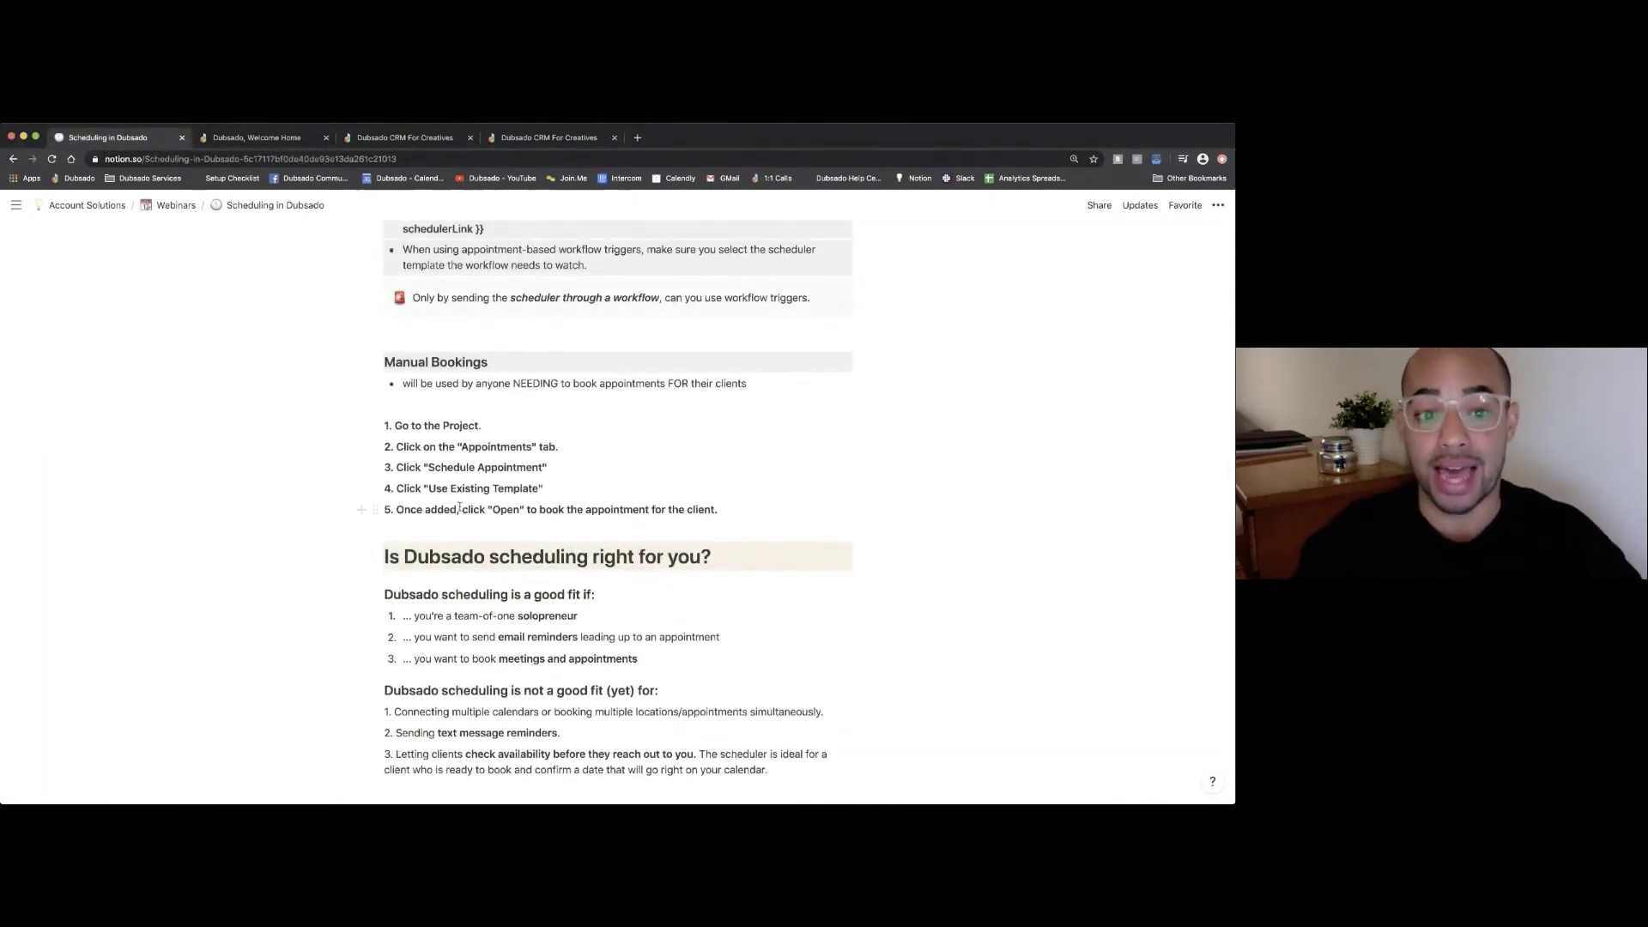
{"action": "scroll", "coordinate": [449, 503], "scroll_direction": "down", "scroll_amount": 2}
{"action": "scroll", "coordinate": [449, 503], "scroll_direction": "down", "scroll_amount": 1}
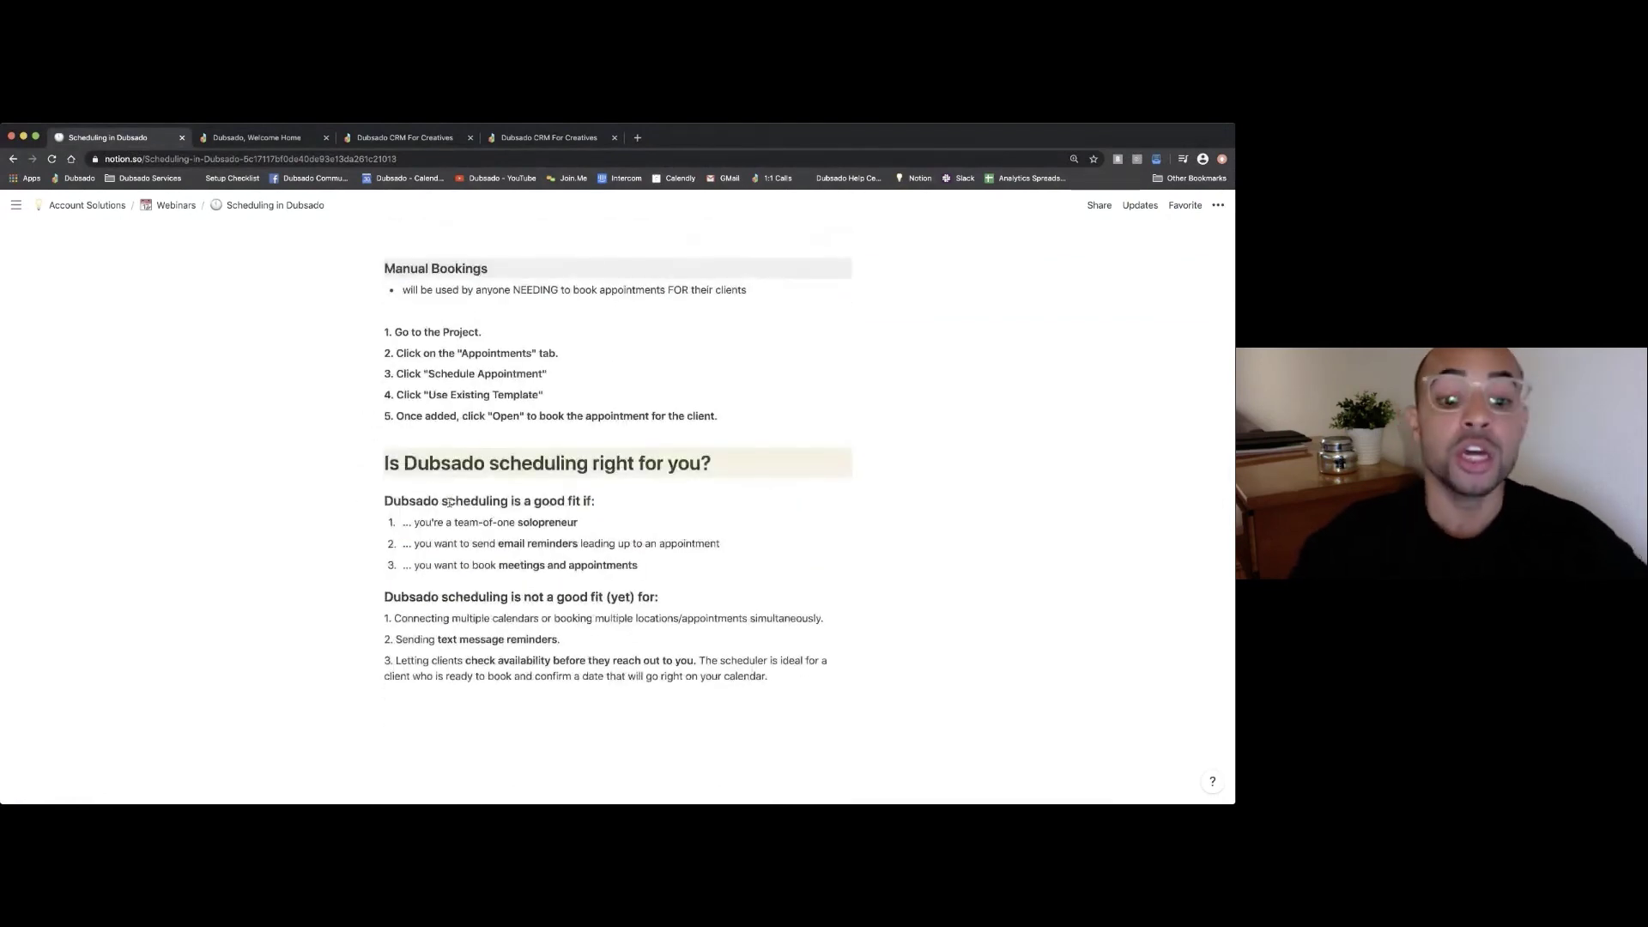